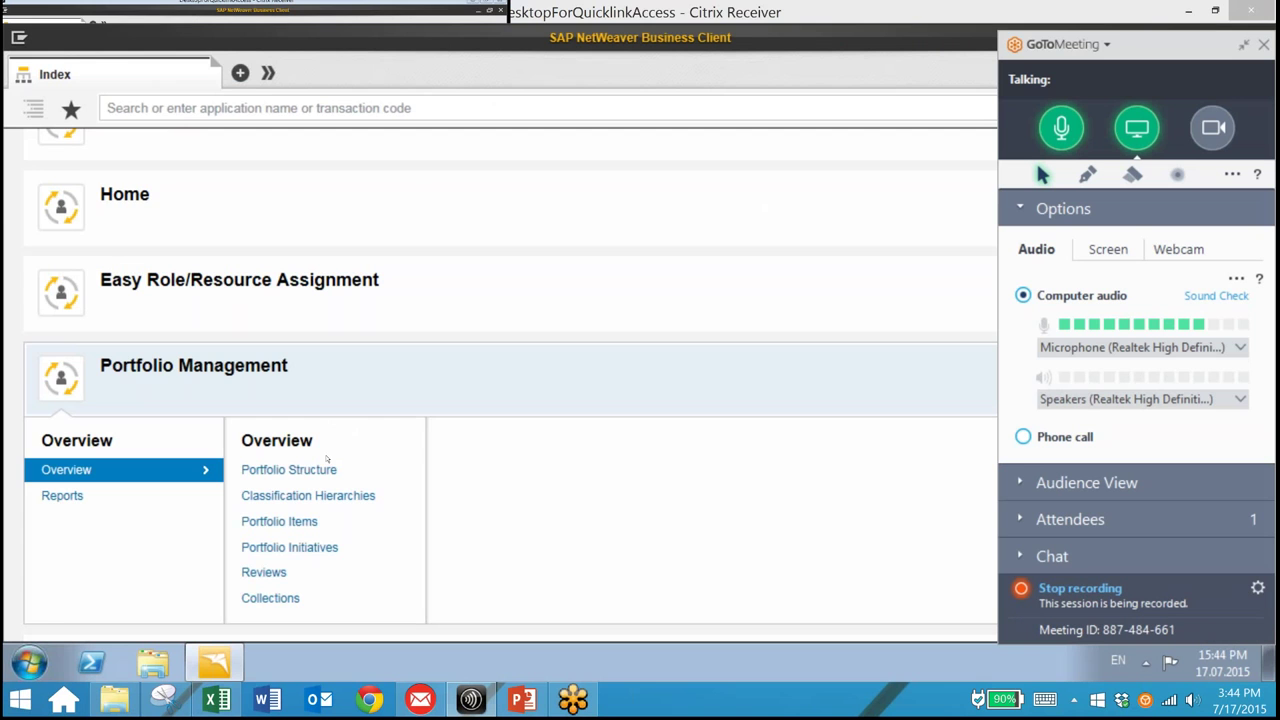
- Open the Portfolio Structure and examine its bucket list, the hierarchy below 3510 Projects and 3511 Application Development, and the graphical structure
left_click(320, 468)
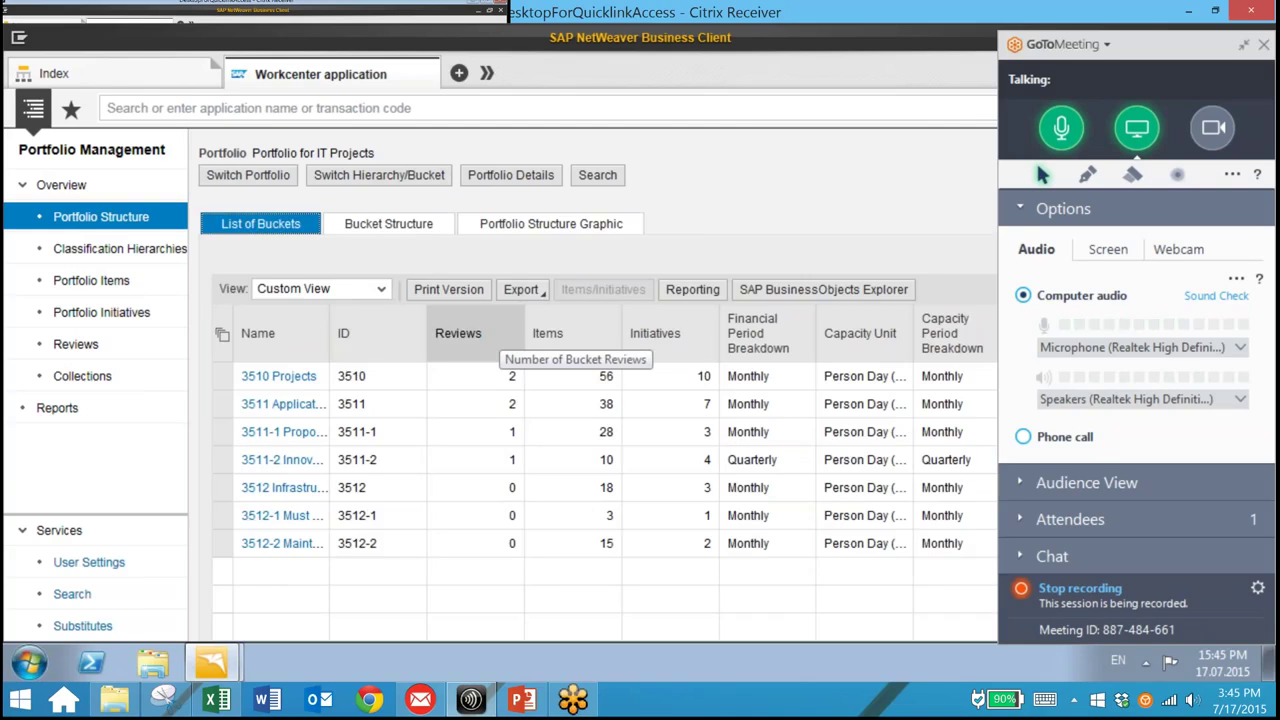
left_click(430, 333)
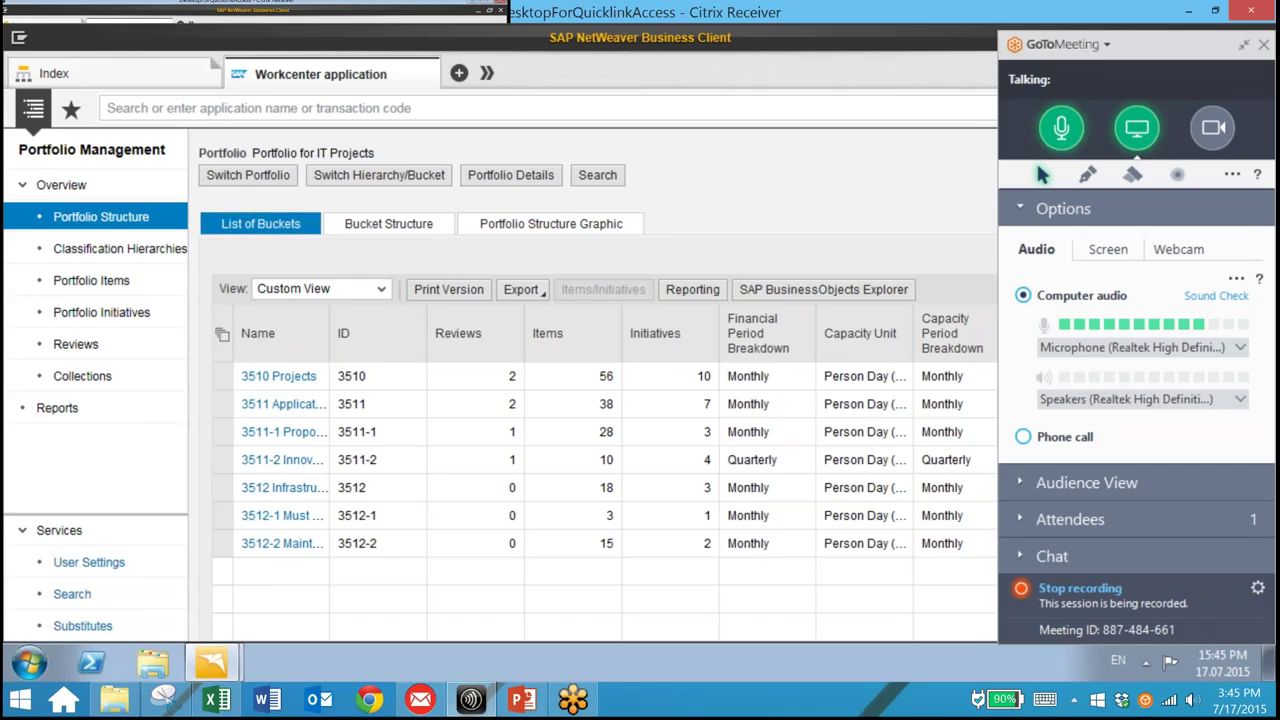
left_click(388, 223)
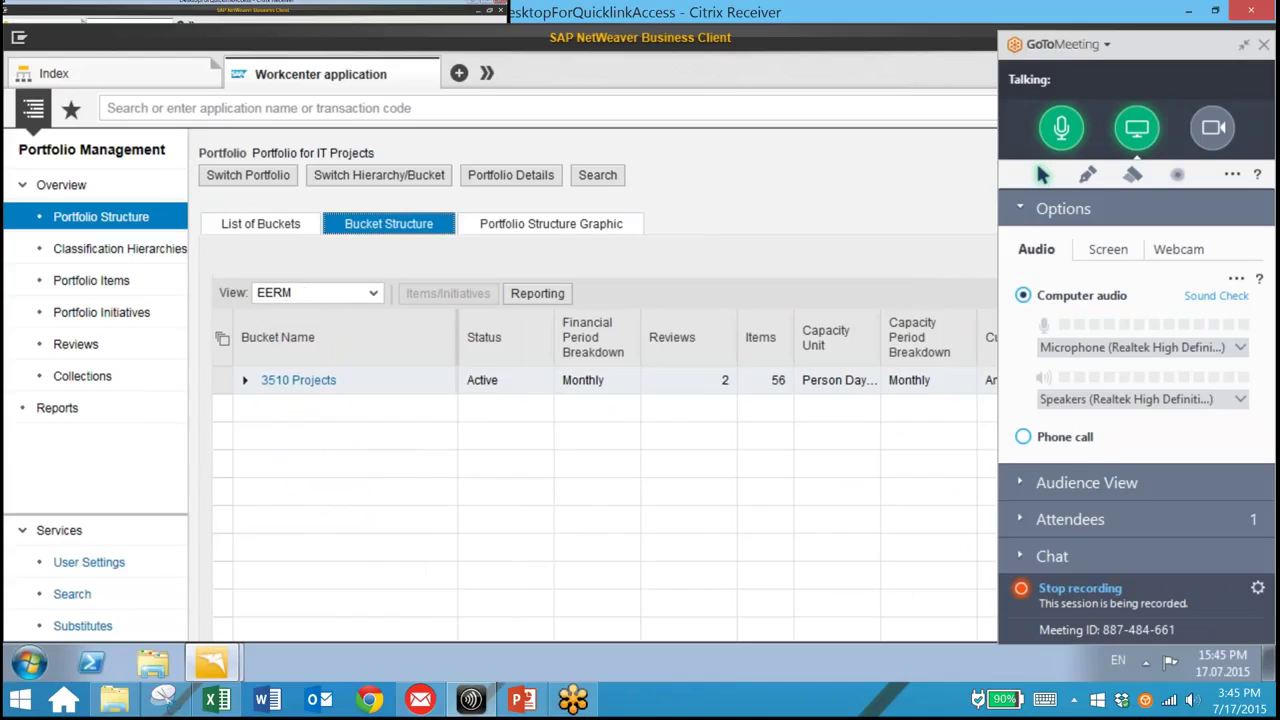
left_click(245, 380)
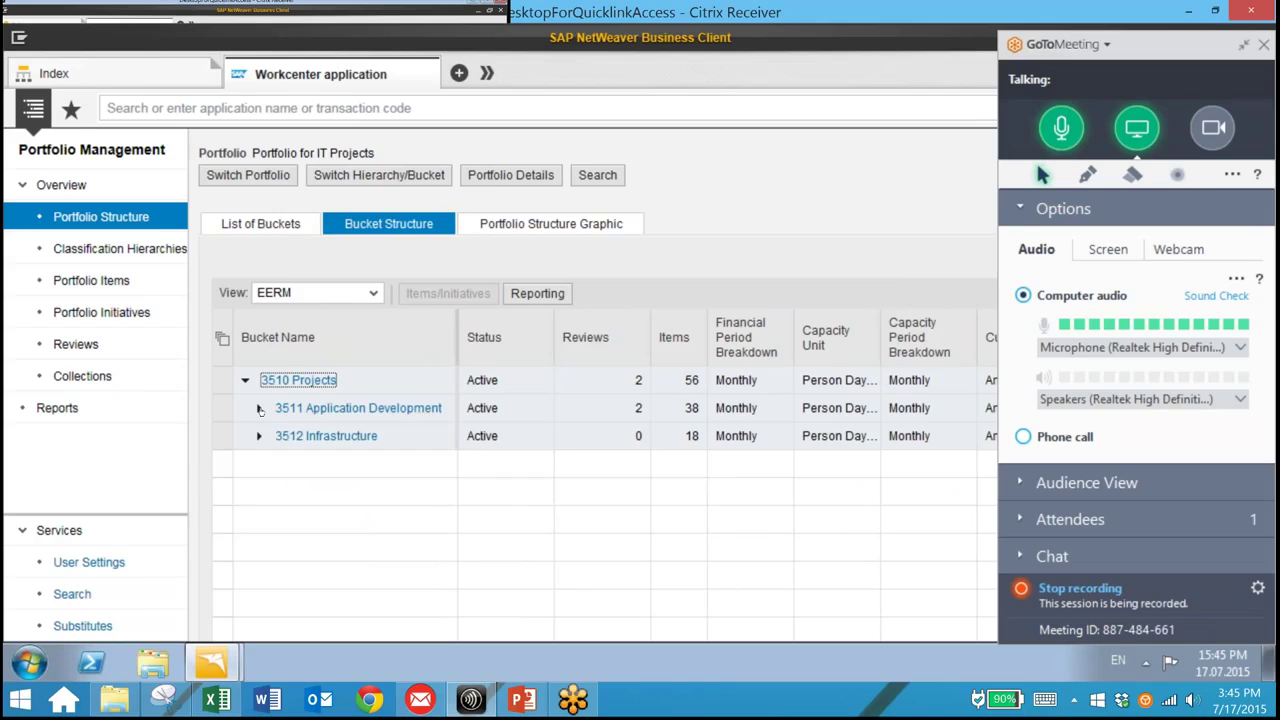
left_click(259, 408)
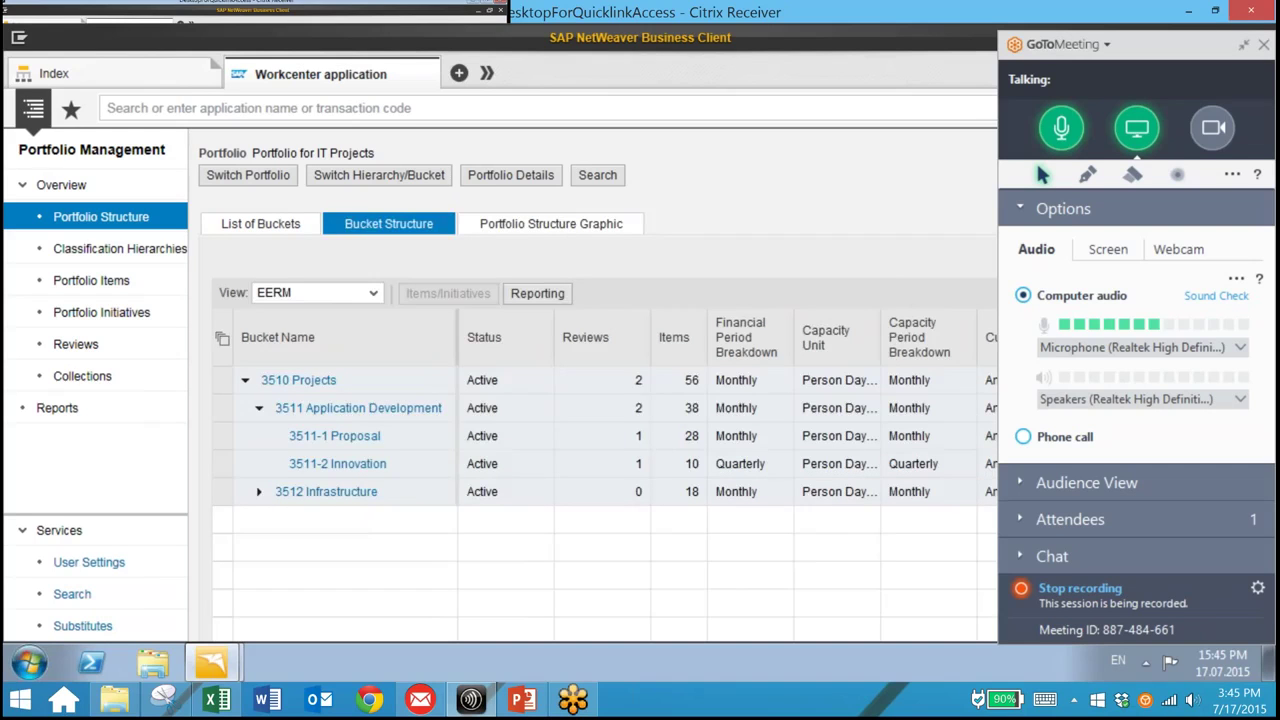
left_click(551, 223)
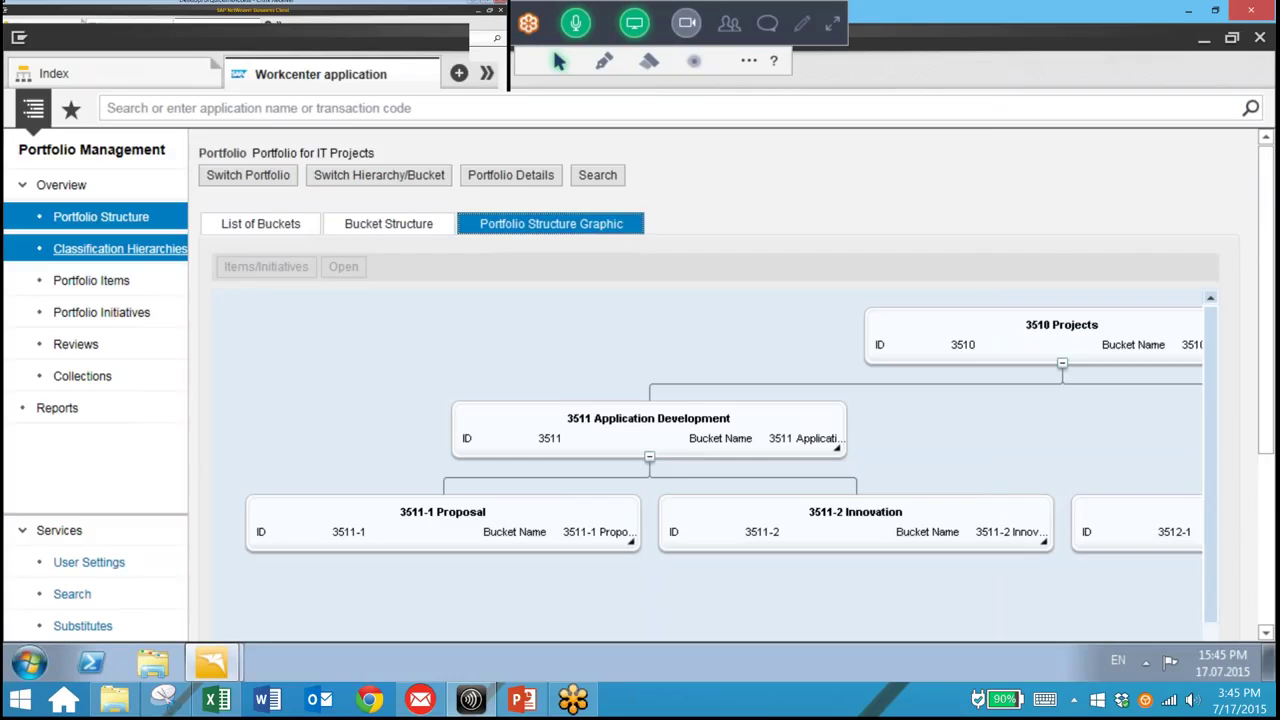
- Examine the classification hierarchy below Global Geographies, including the Americas bucket's details and the graphical hierarchy
left_click(115, 248)
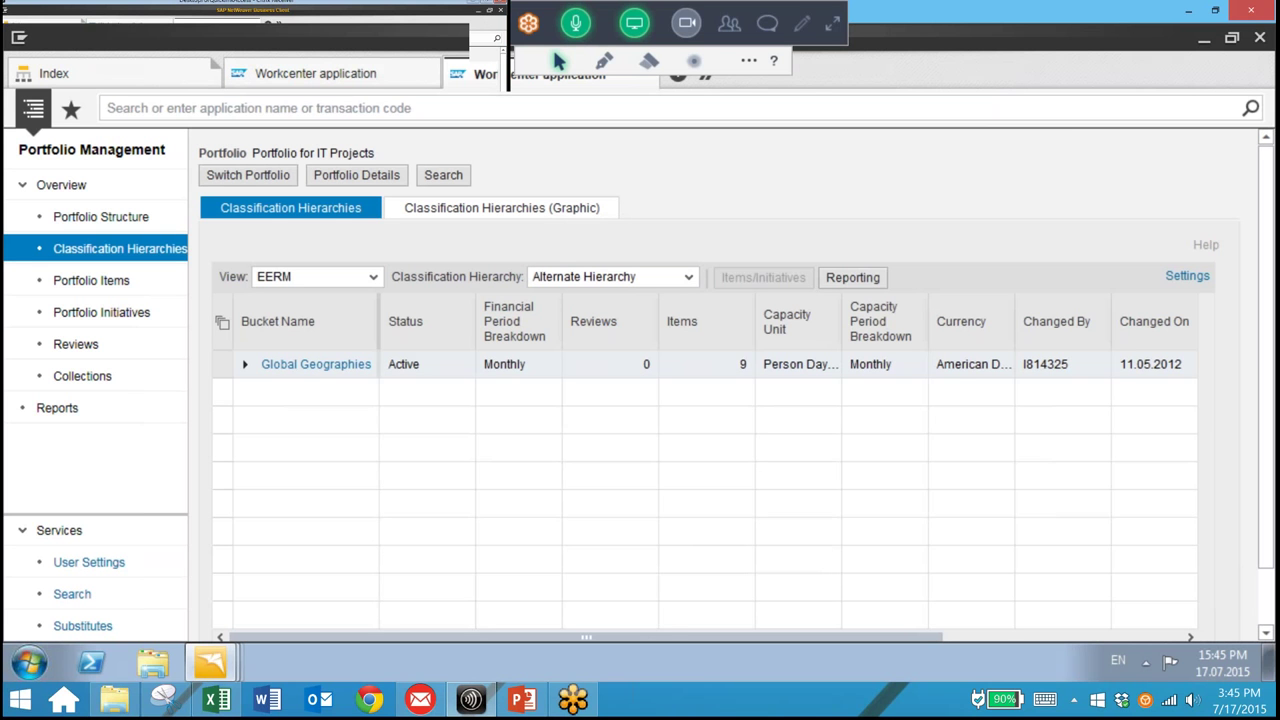
left_click(350, 365)
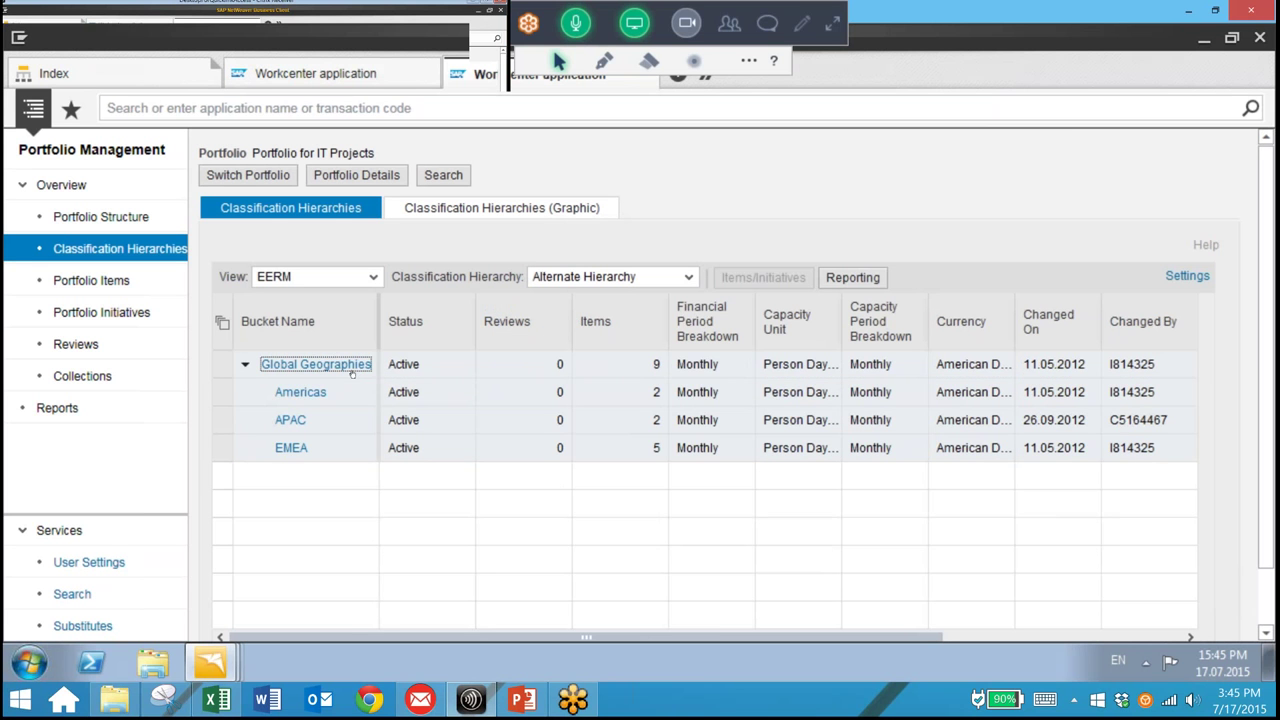
left_click(300, 392)
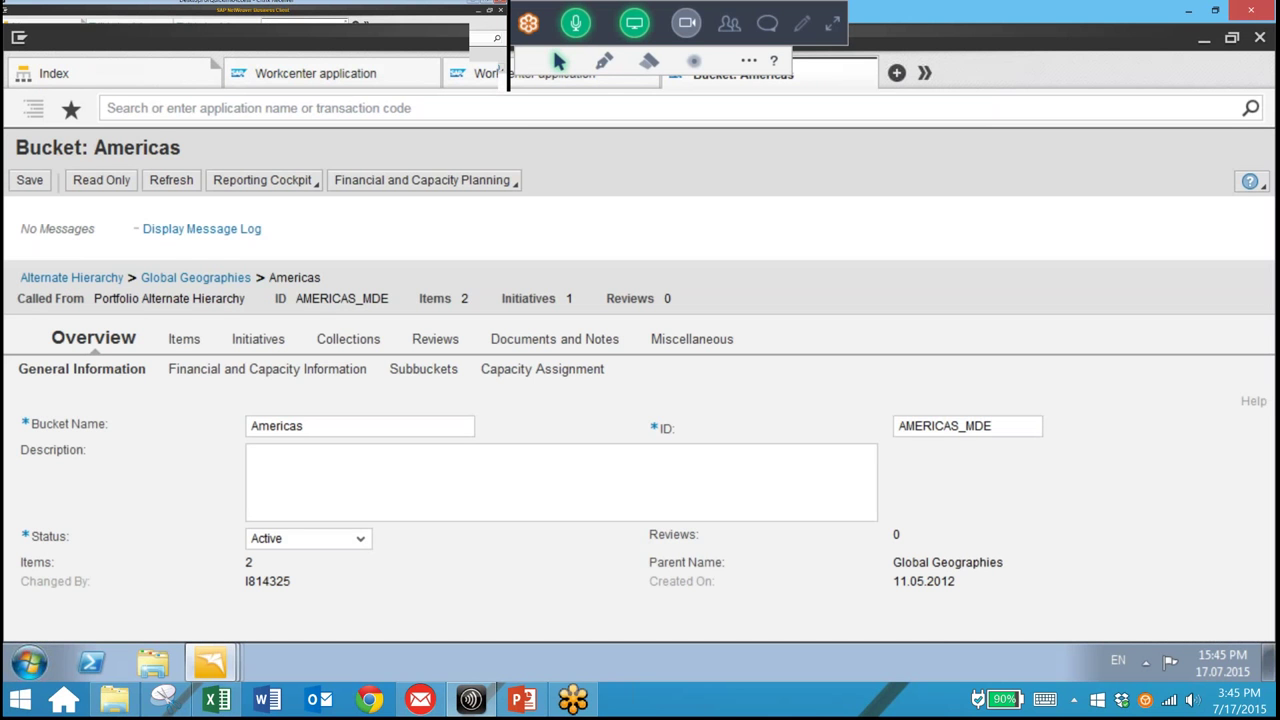
key("ctrl+w")
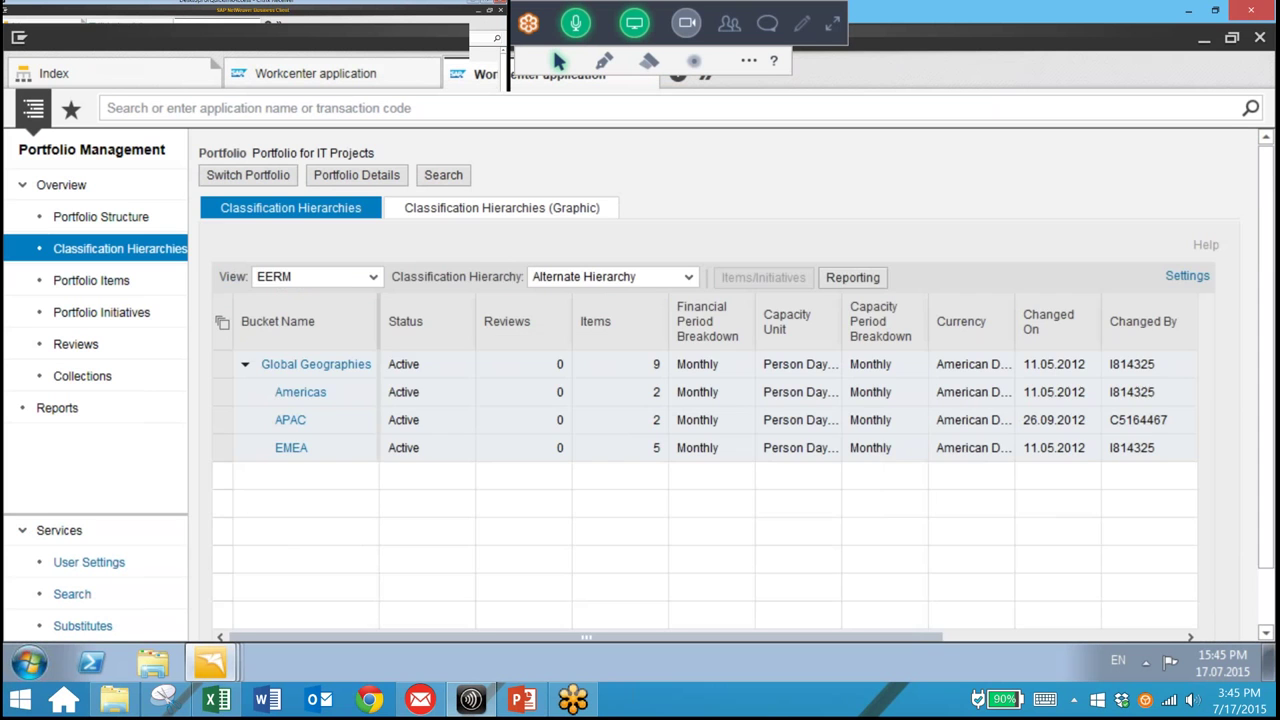
left_click(497, 215)
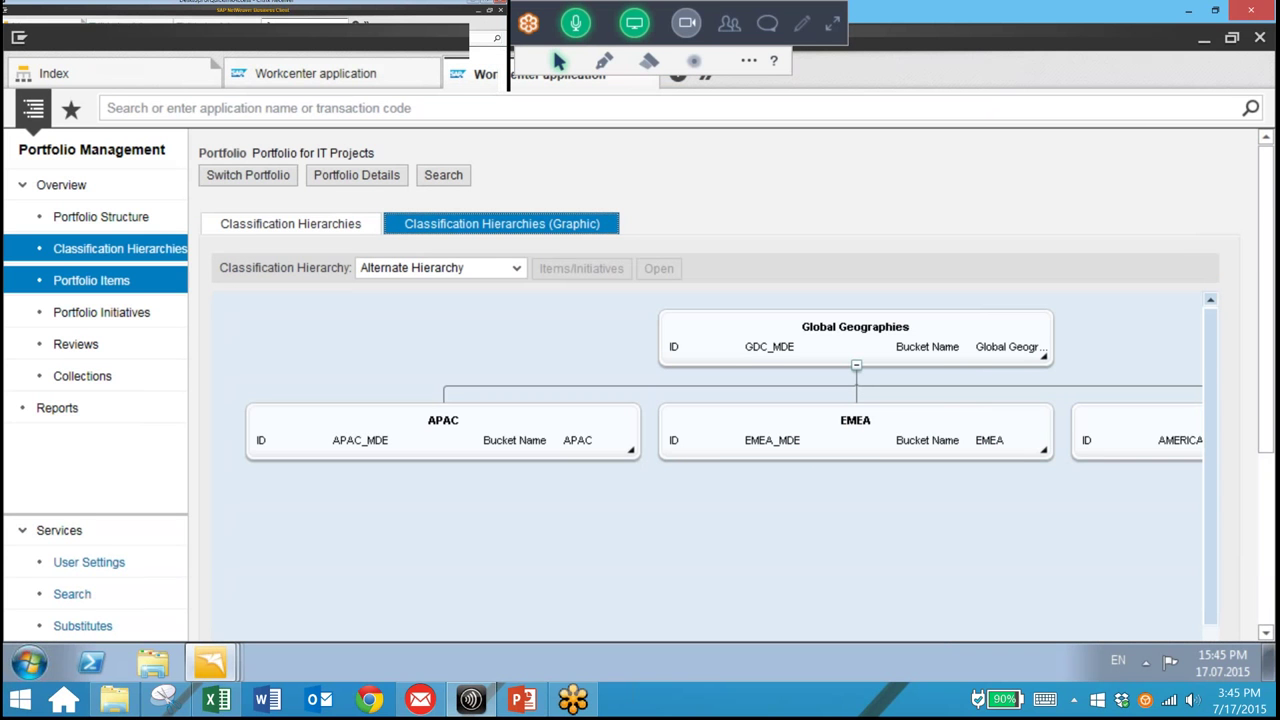
- Open the Portfolio Items list and switch it to the Standard View
left_click(91, 280)
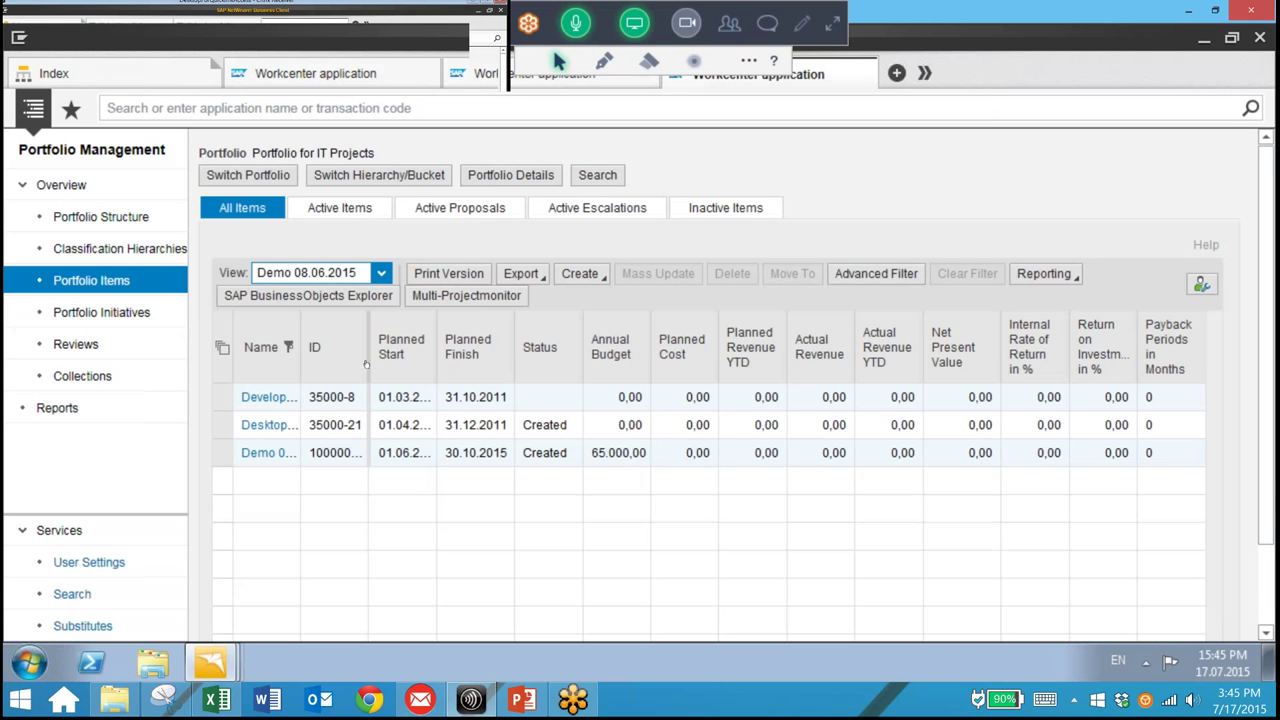
left_click(381, 272)
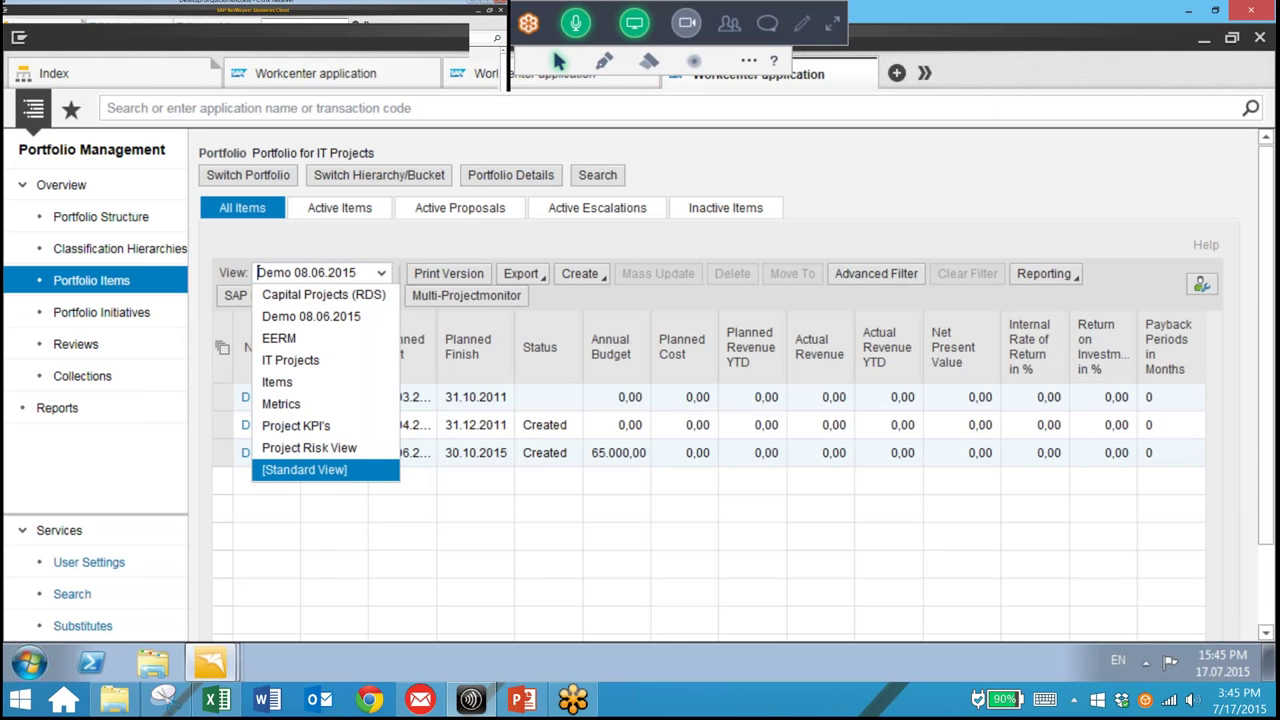
key("Return")
key("Tab")
key("Tab")
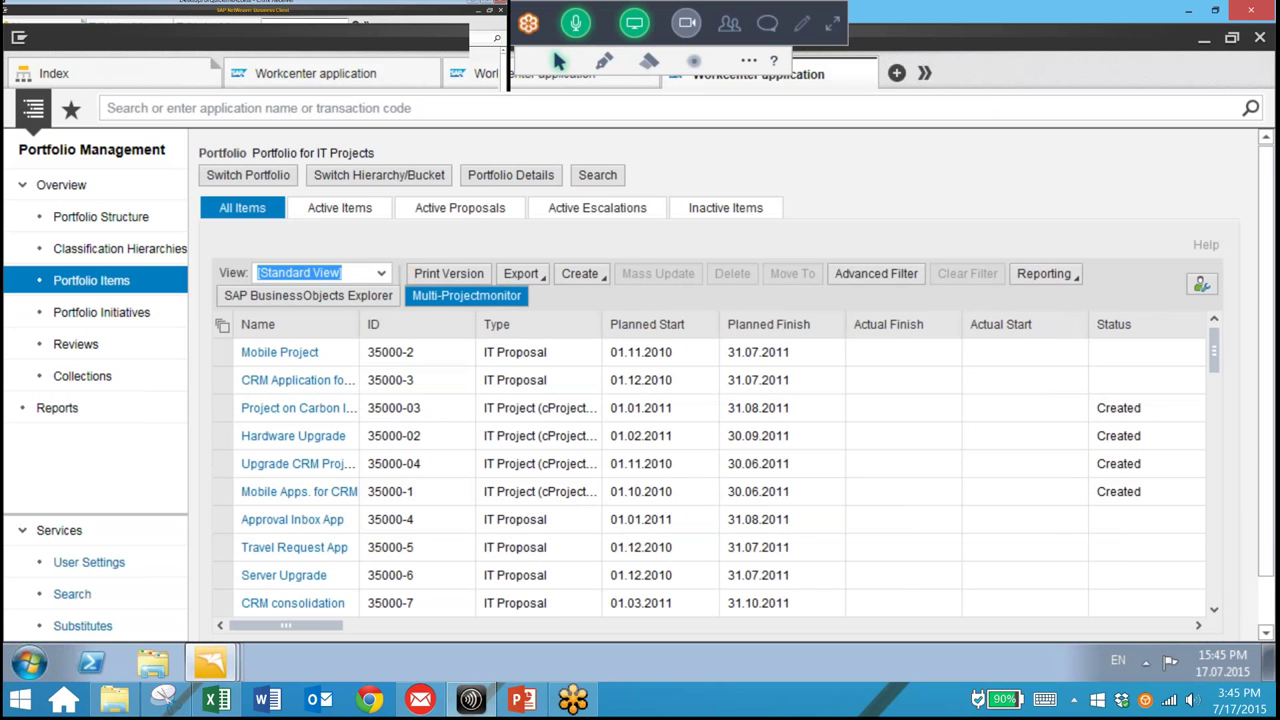
key("Tab")
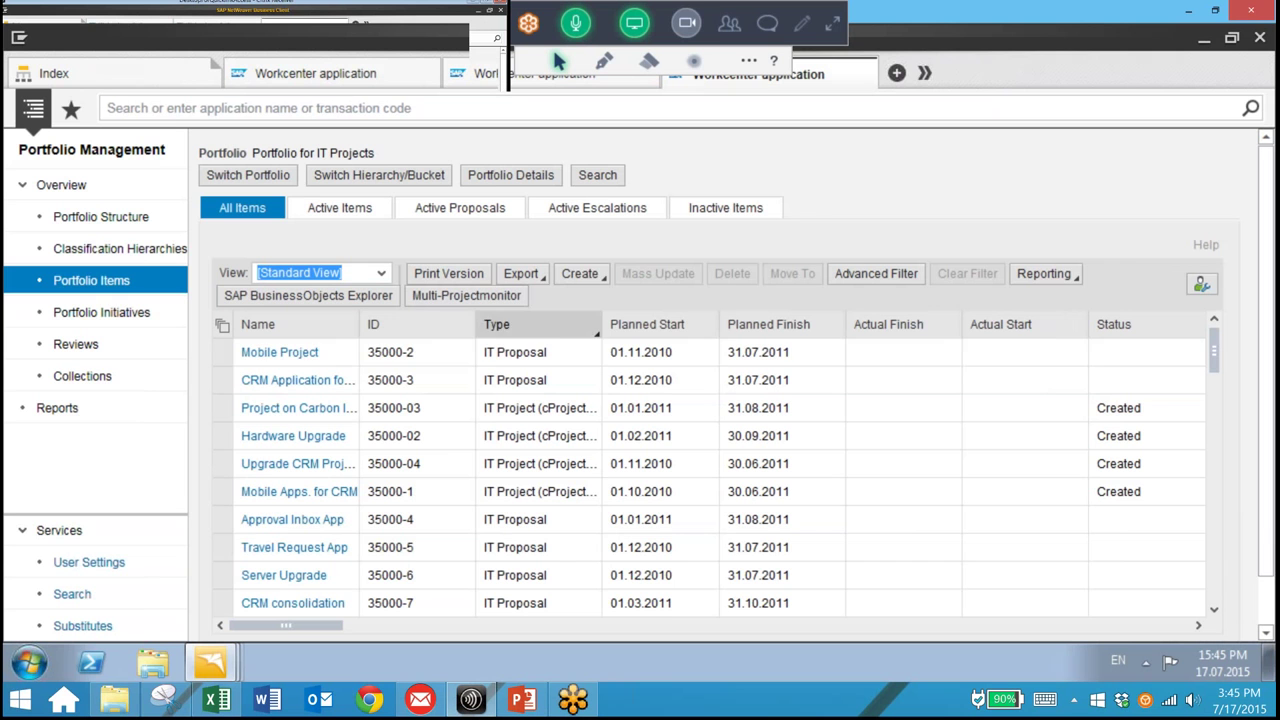
- Start a single new portfolio item in the 3511-1 Proposal bucket under 3511 Application Development, with item type IT Proposal
left_click(580, 274)
key("Down")
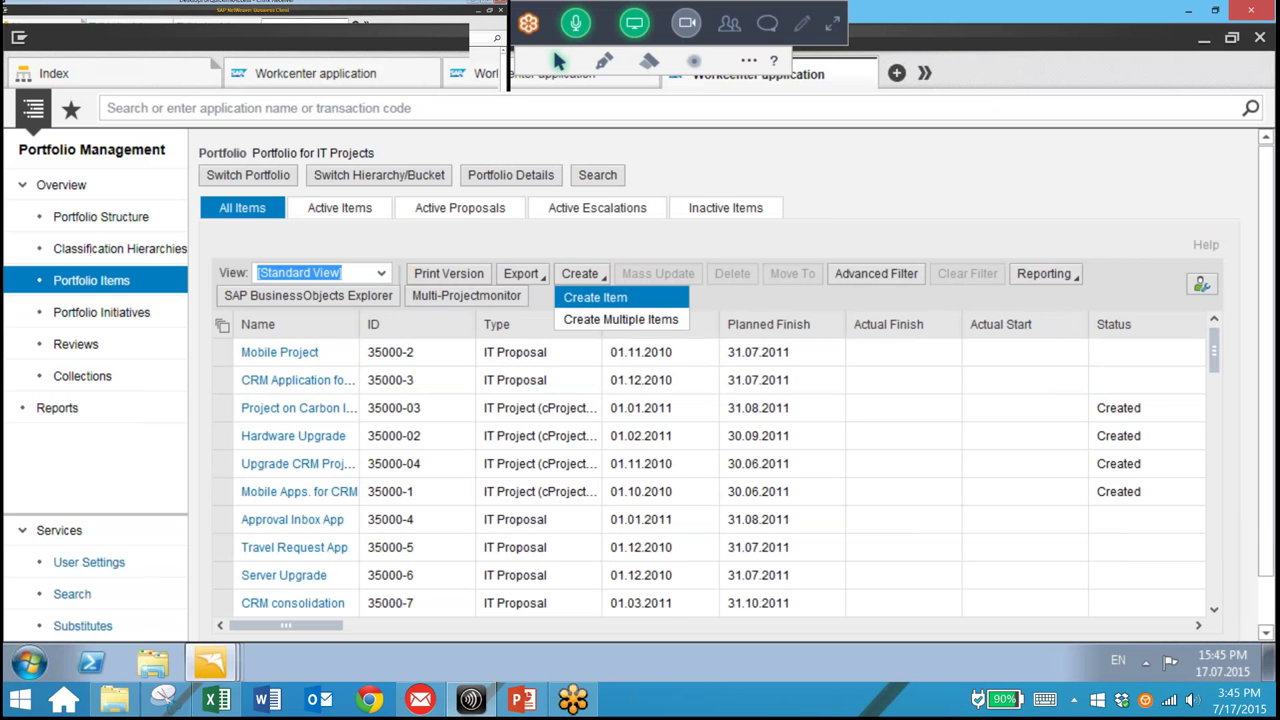
left_click(596, 298)
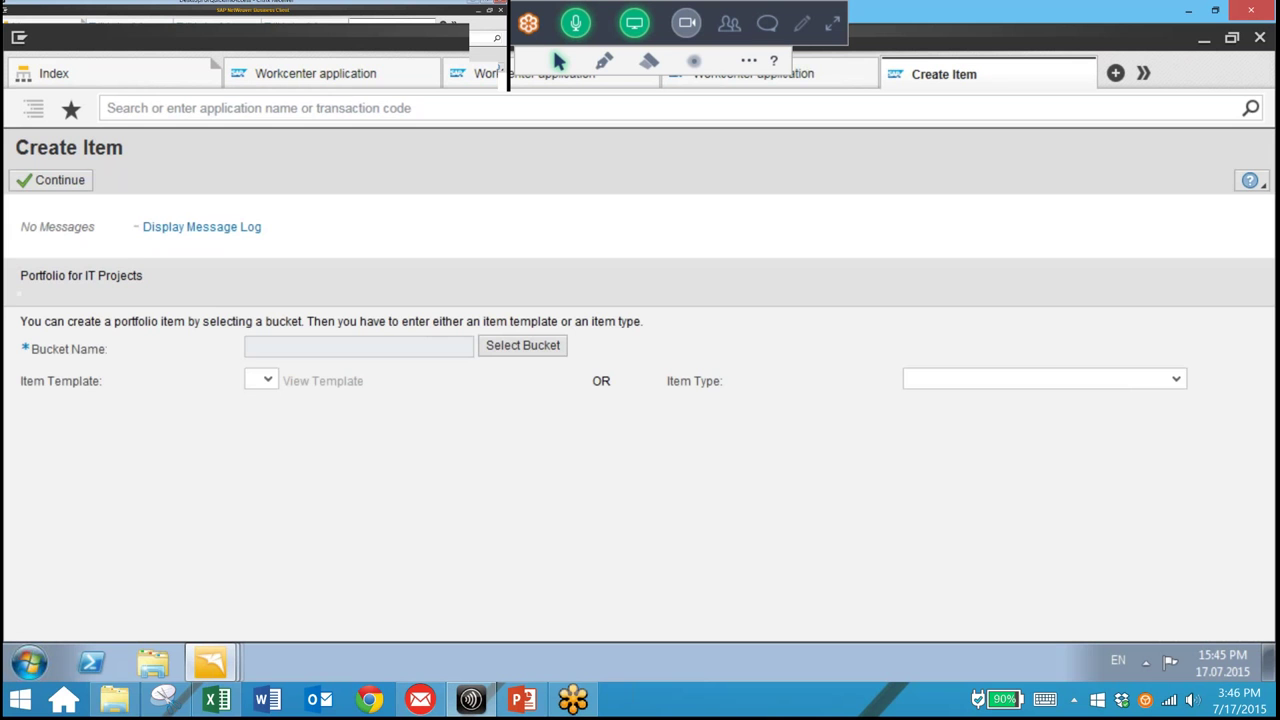
left_click(523, 346)
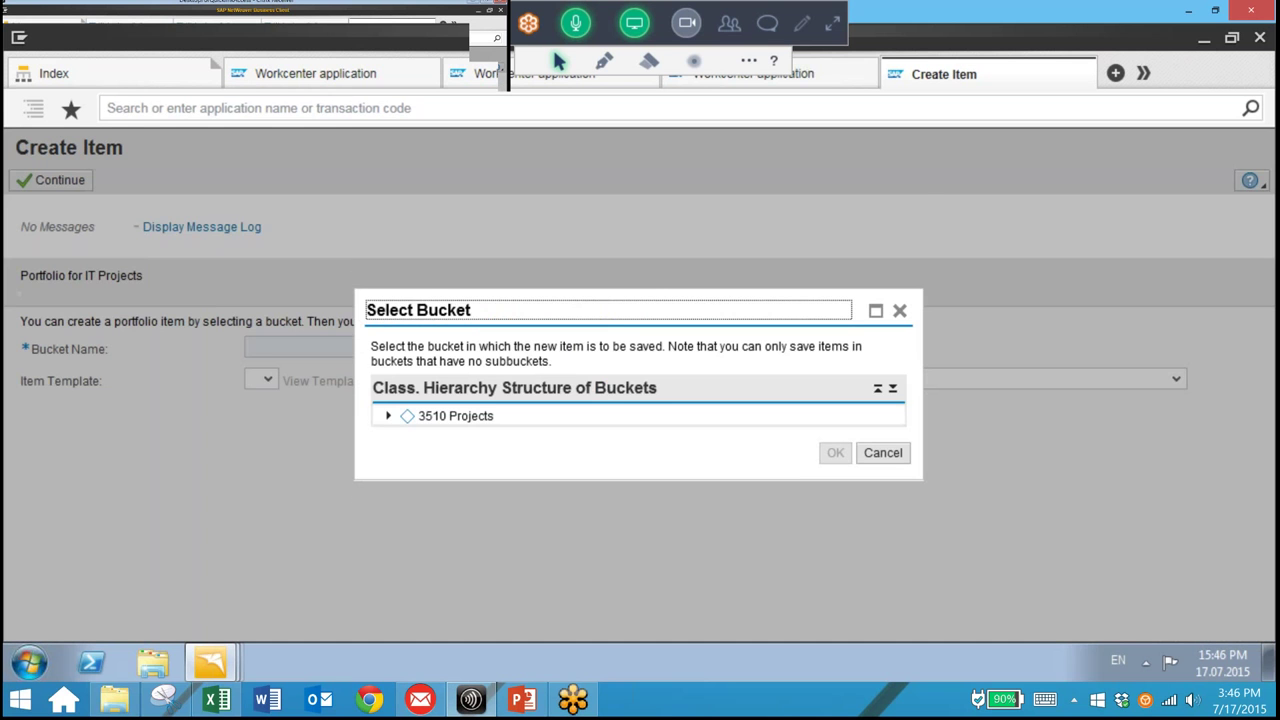
left_click(388, 416)
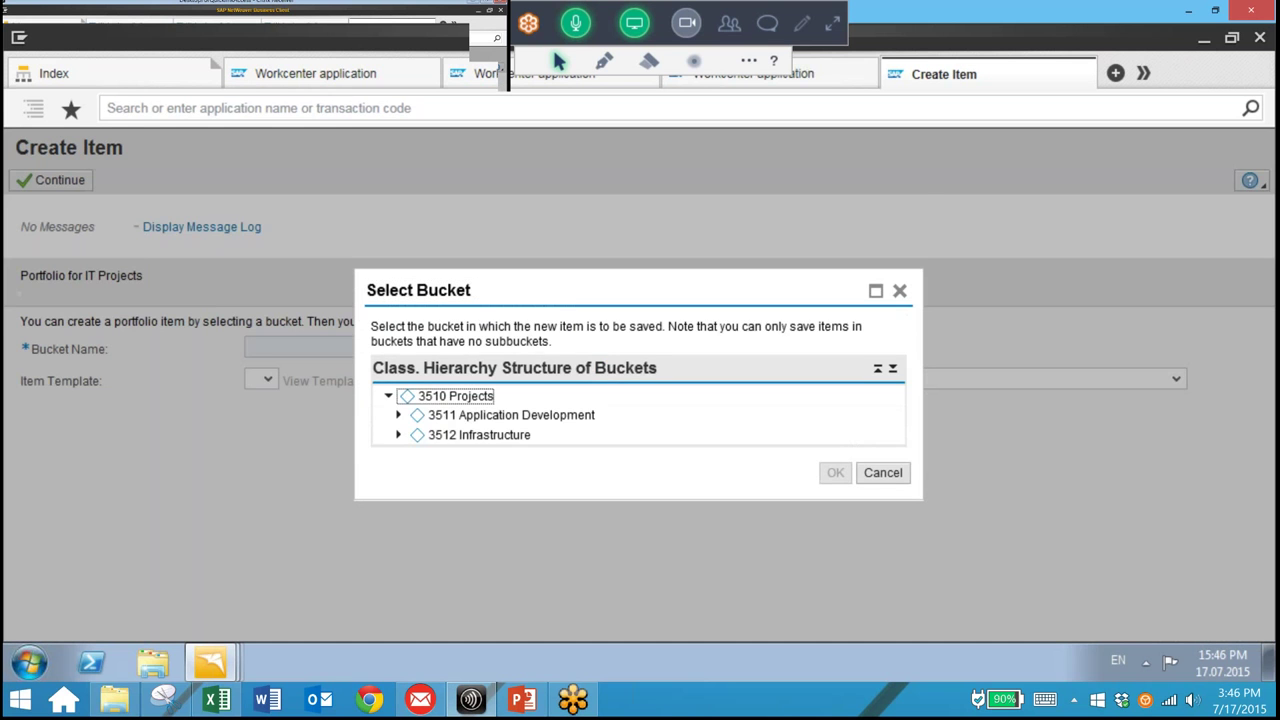
left_click(470, 414)
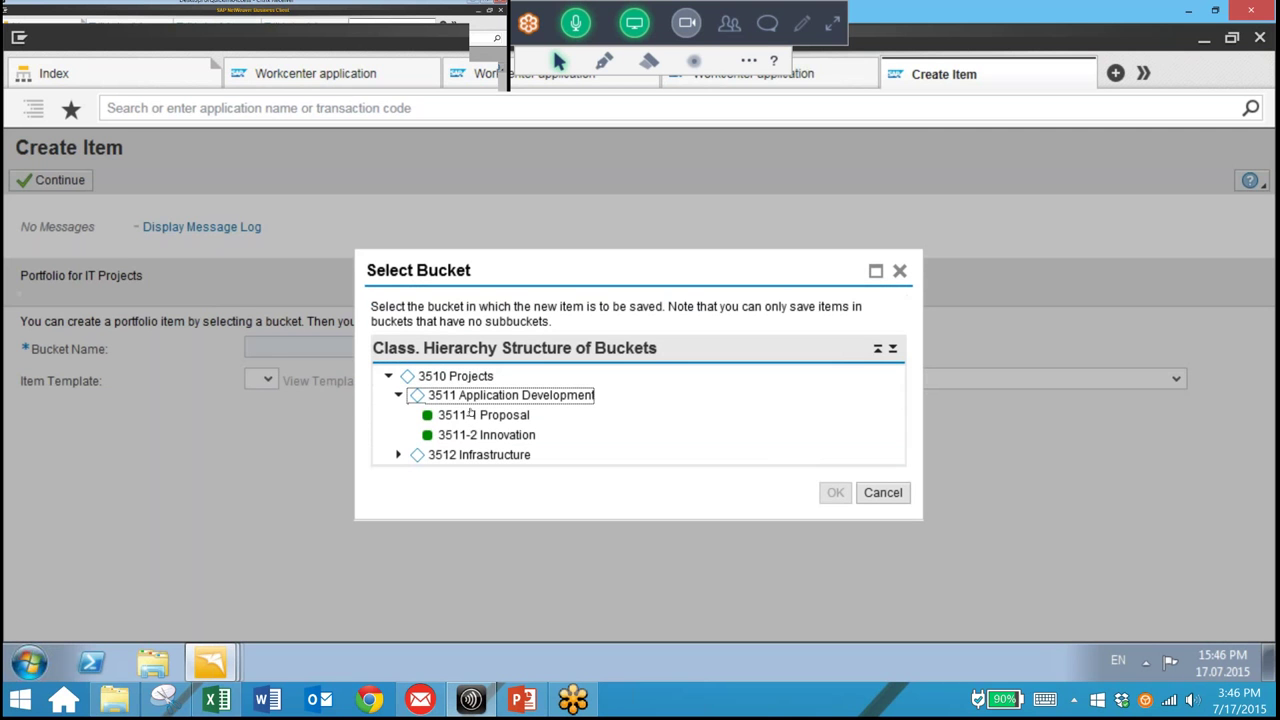
left_click(470, 414)
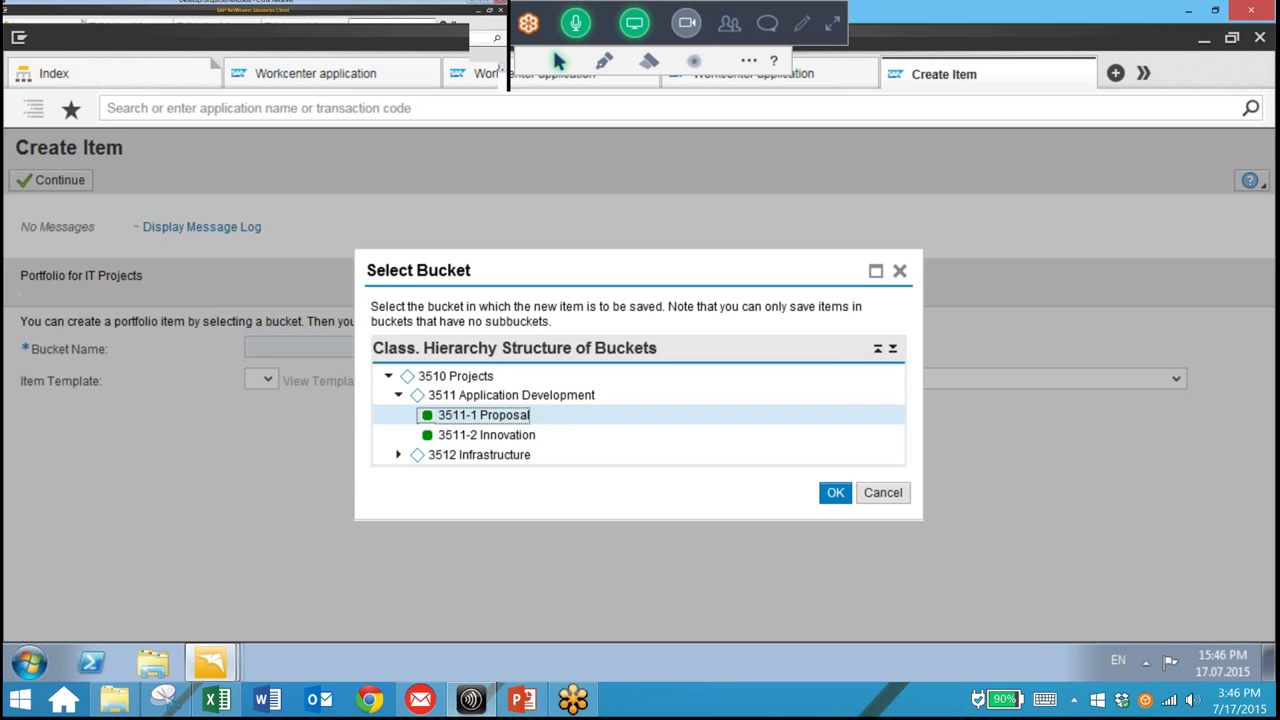
key("Return")
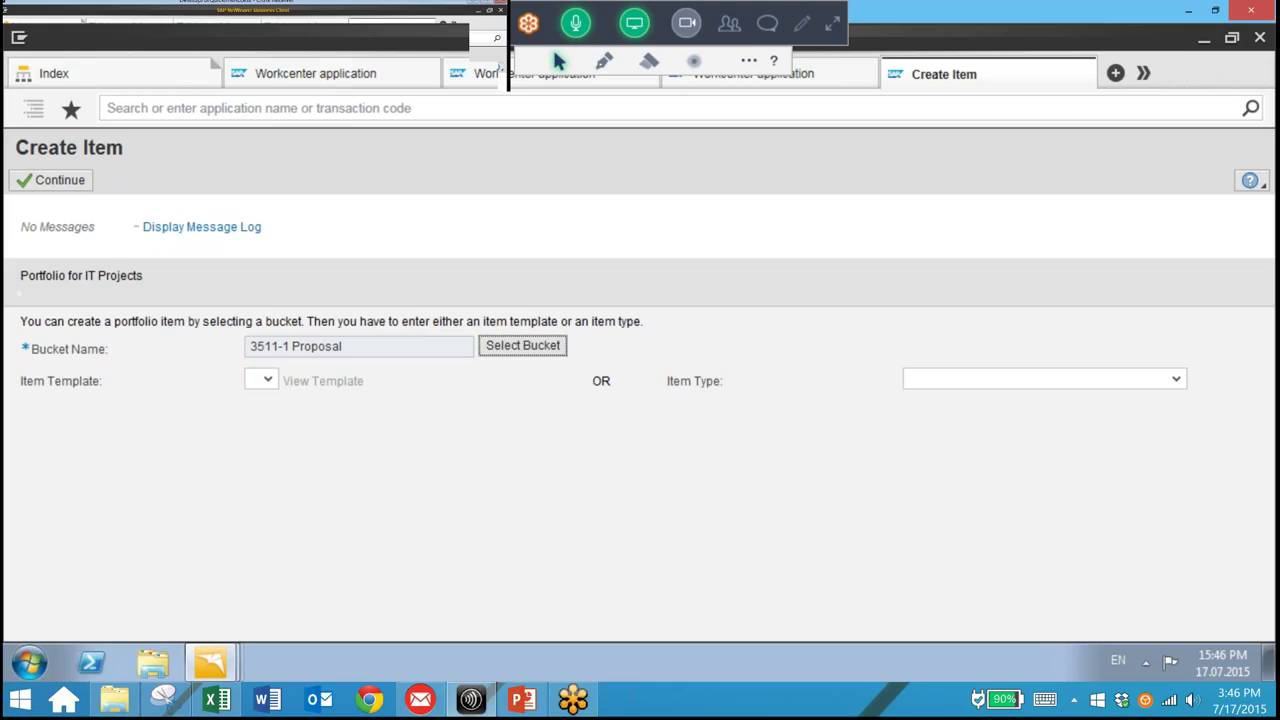
left_click(1044, 379)
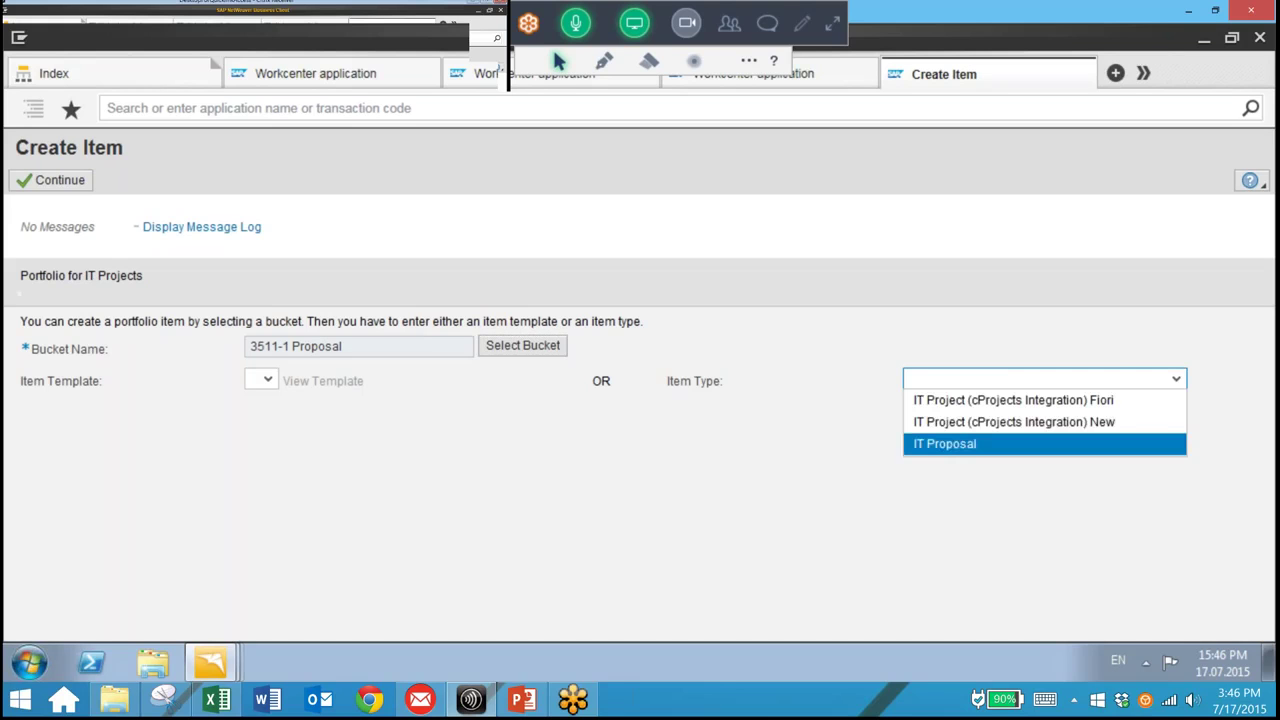
key("Return")
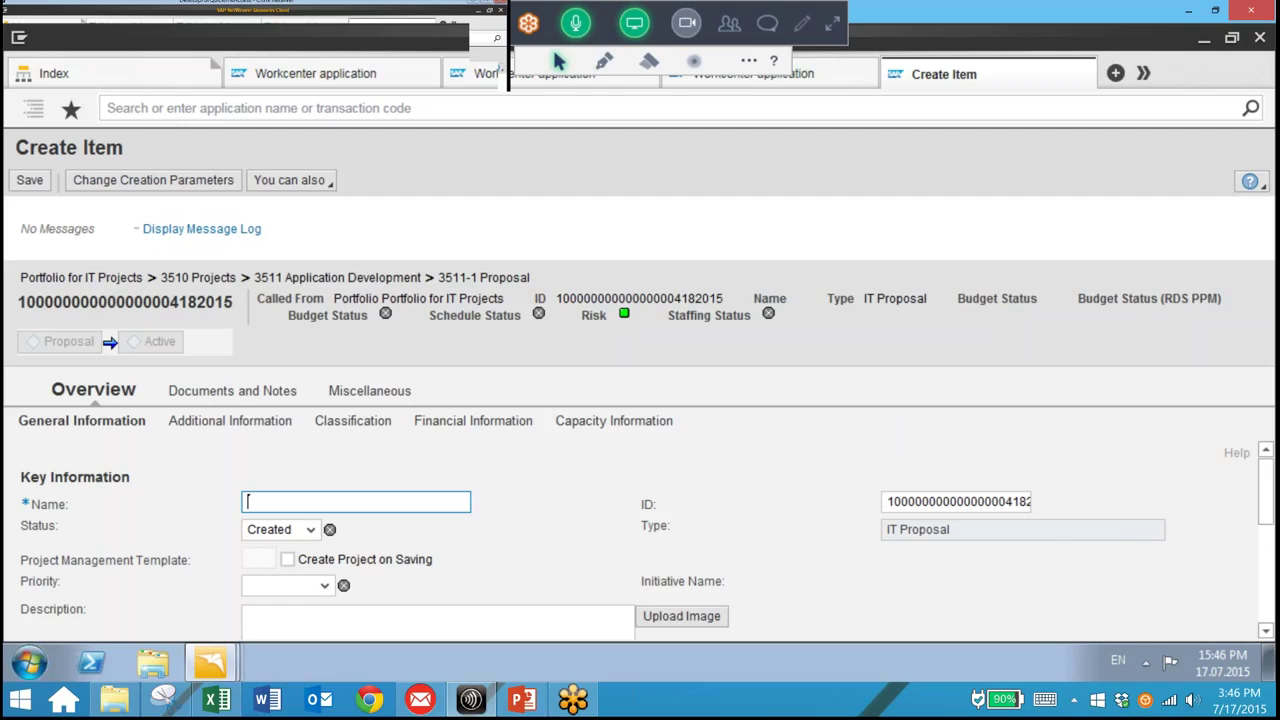
- Name the new item New CRM Mobile App
type("C")
key("BackSpace")
type("New CR")
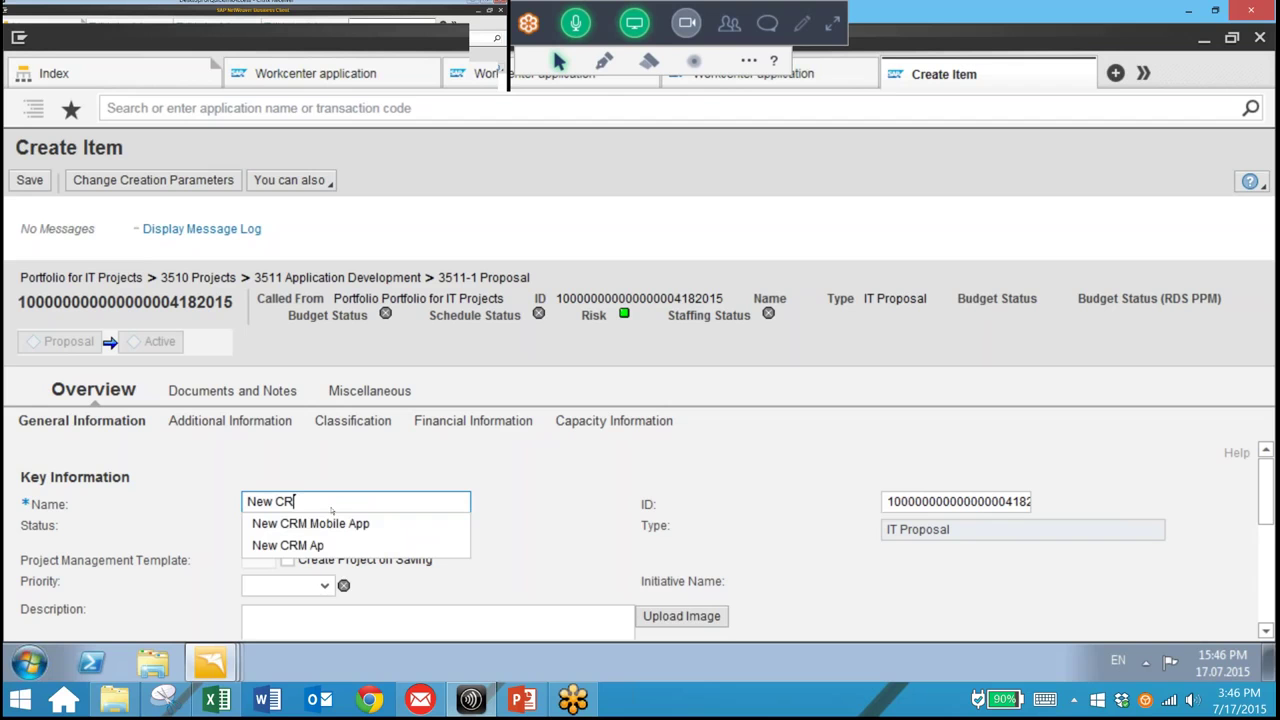
type("M")
key("Down")
key("Return")
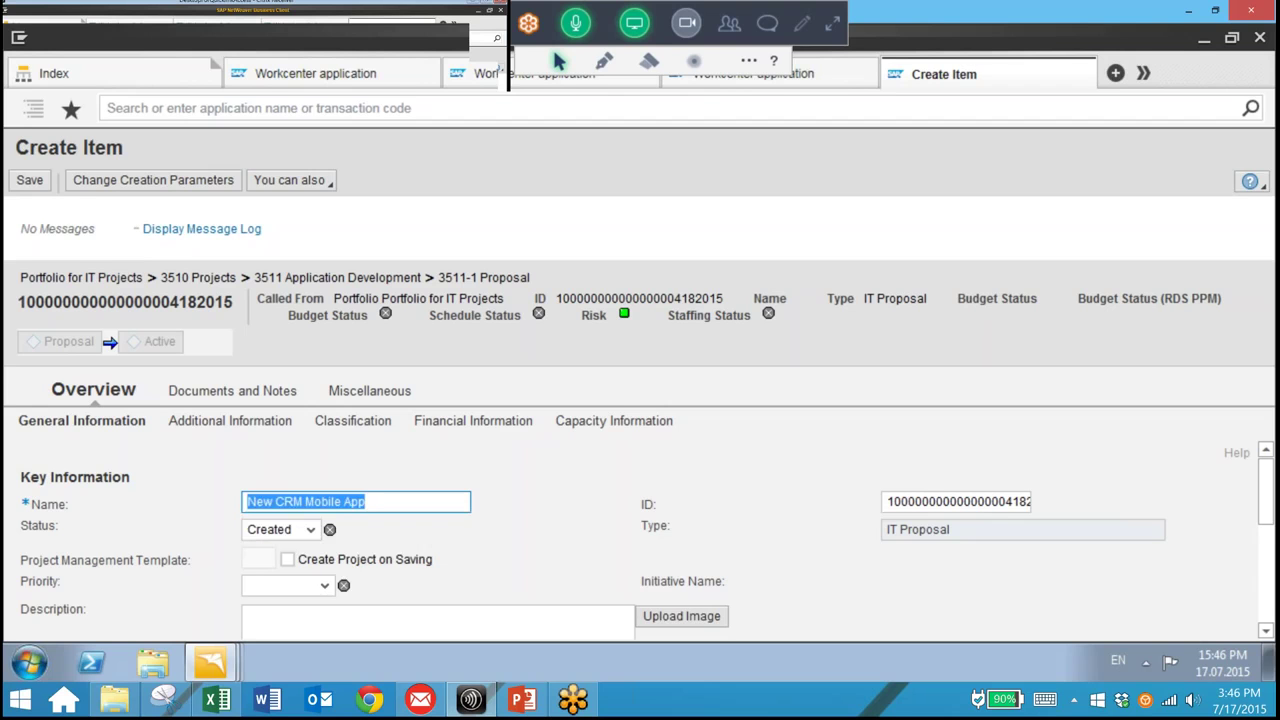
- Replace the new item's generated ID with 35003-JP
left_click(956, 501)
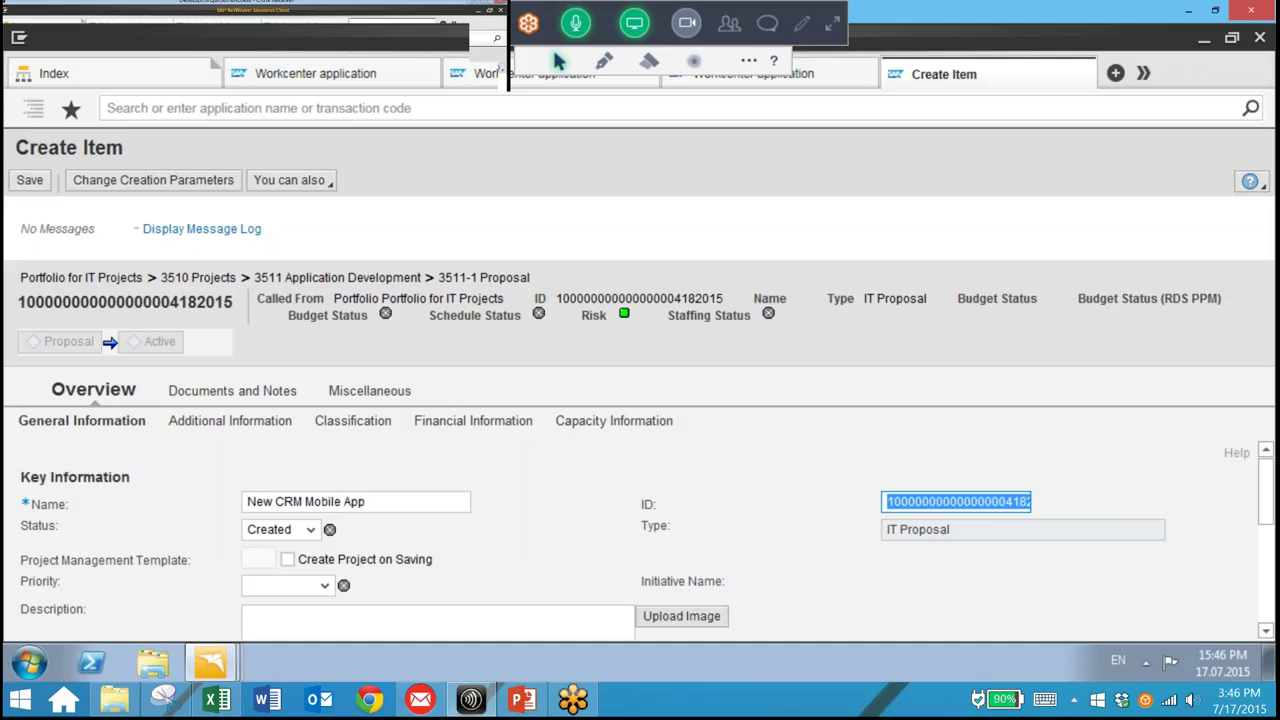
type("15")
key("BackSpace")
key("BackSpace")
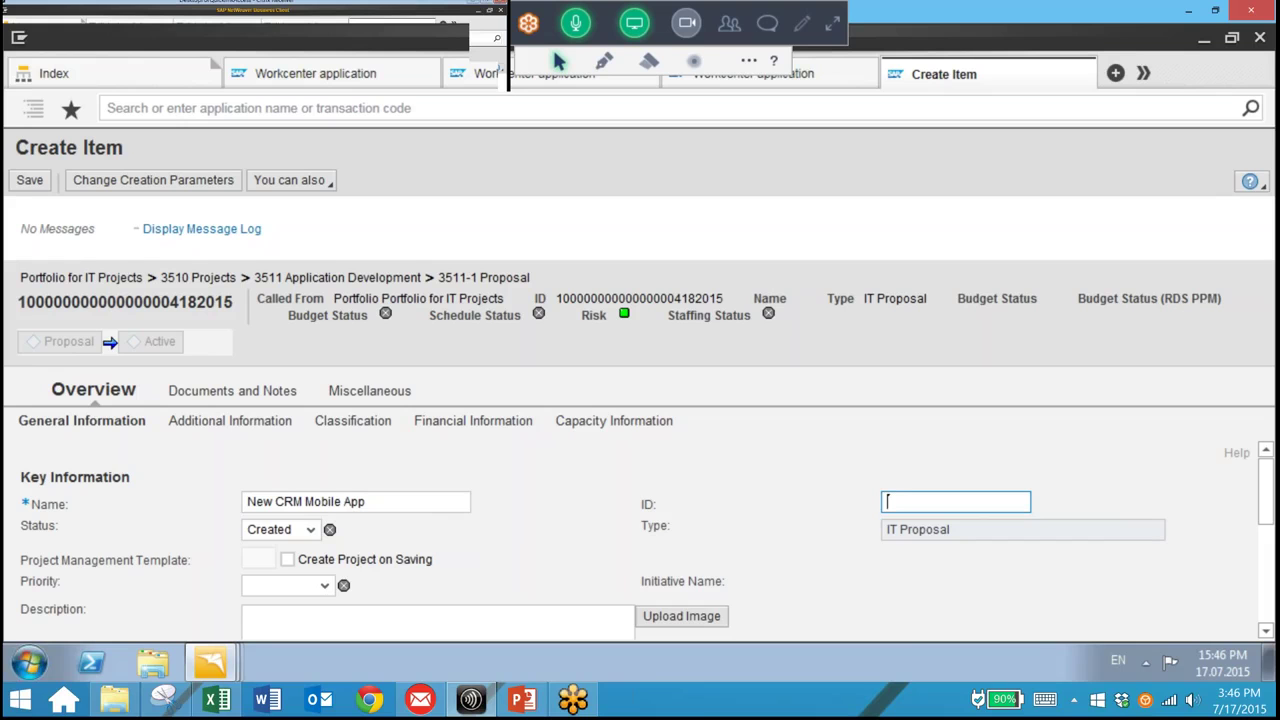
type("35003-JP")
left_click(587, 485)
- Set the item's priority to Very High
left_click(324, 585)
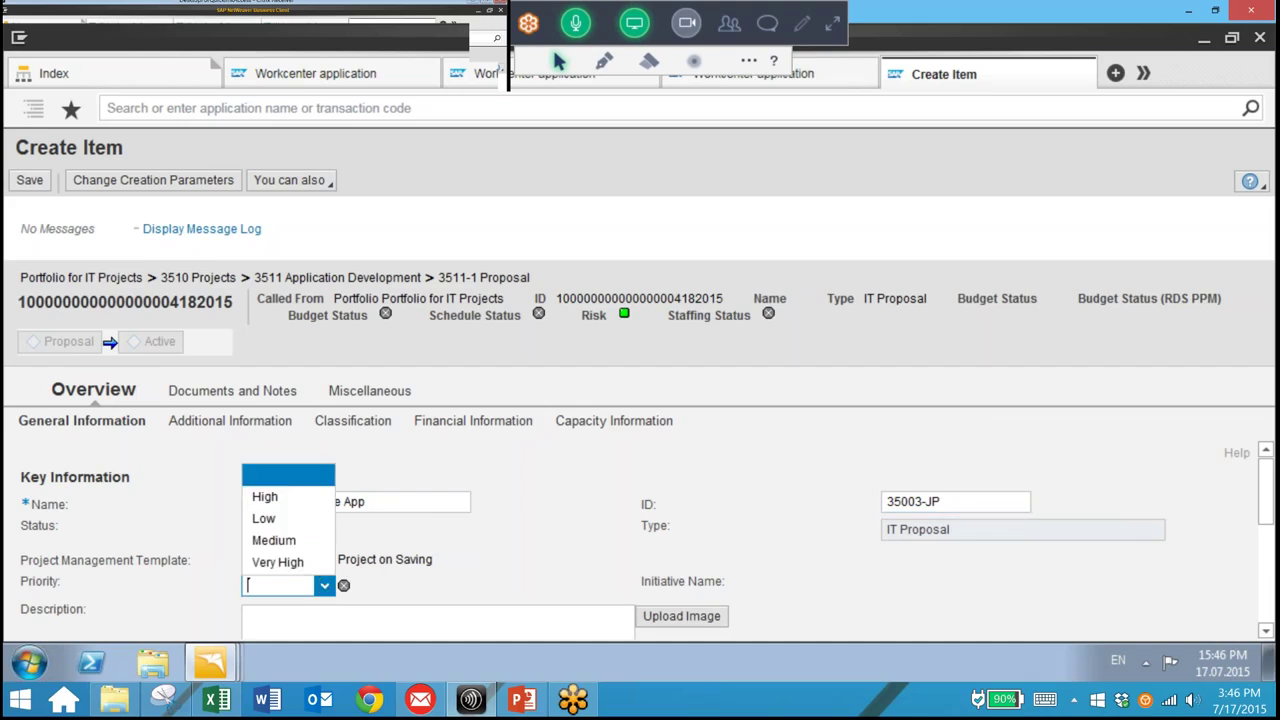
key("Down")
key("Down")
key("Down")
key("Down")
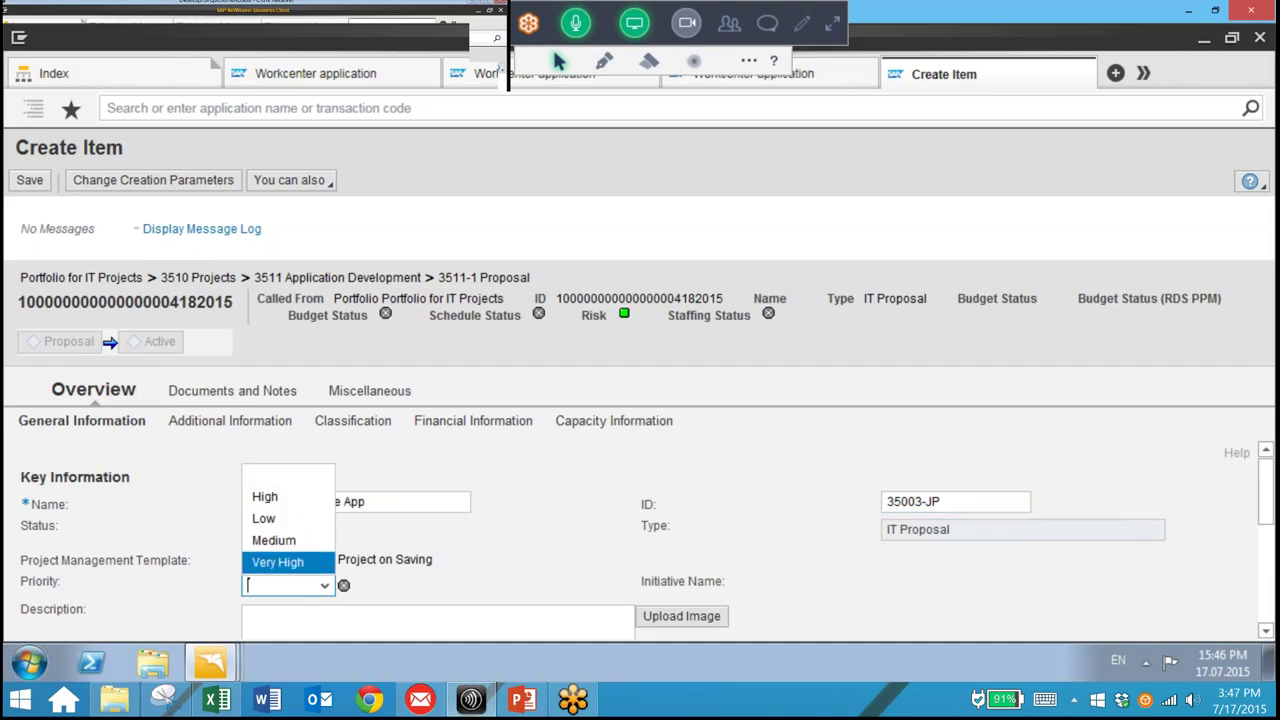
key("Return")
- Set the item's planned start date to 17.07.2015
scroll(640, 540, "down", 1)
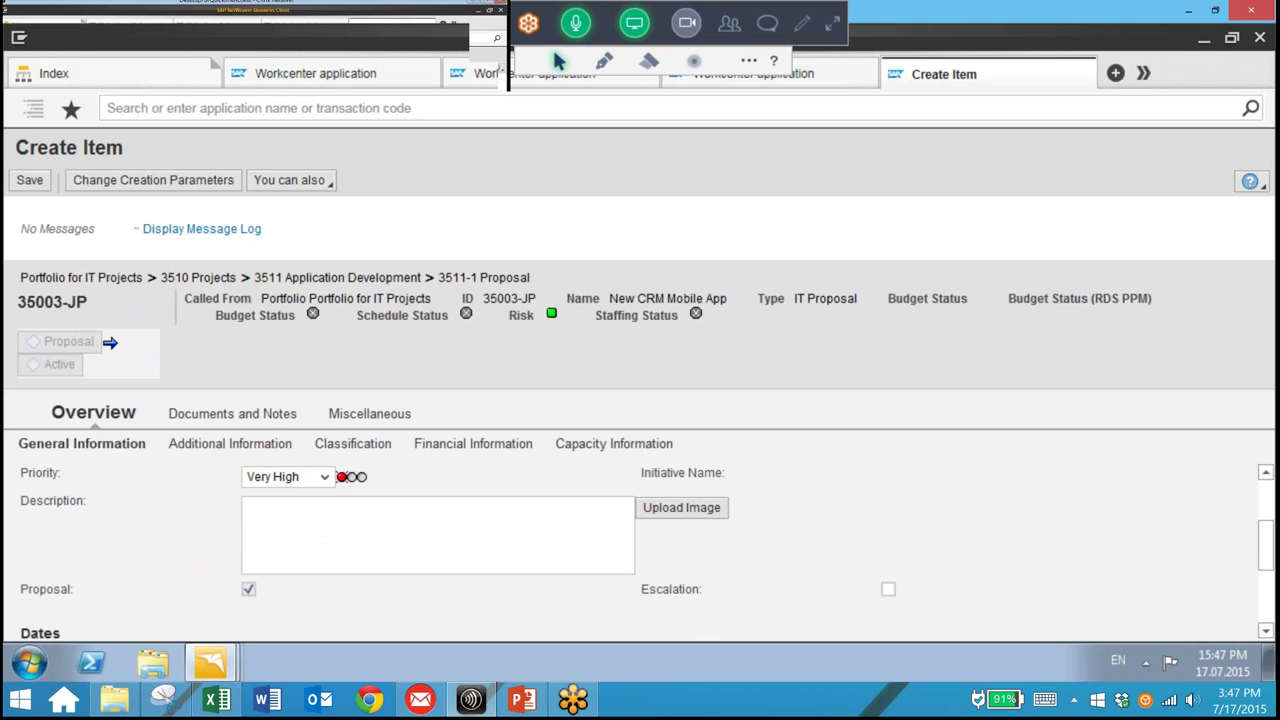
scroll(320, 567, "down", 2)
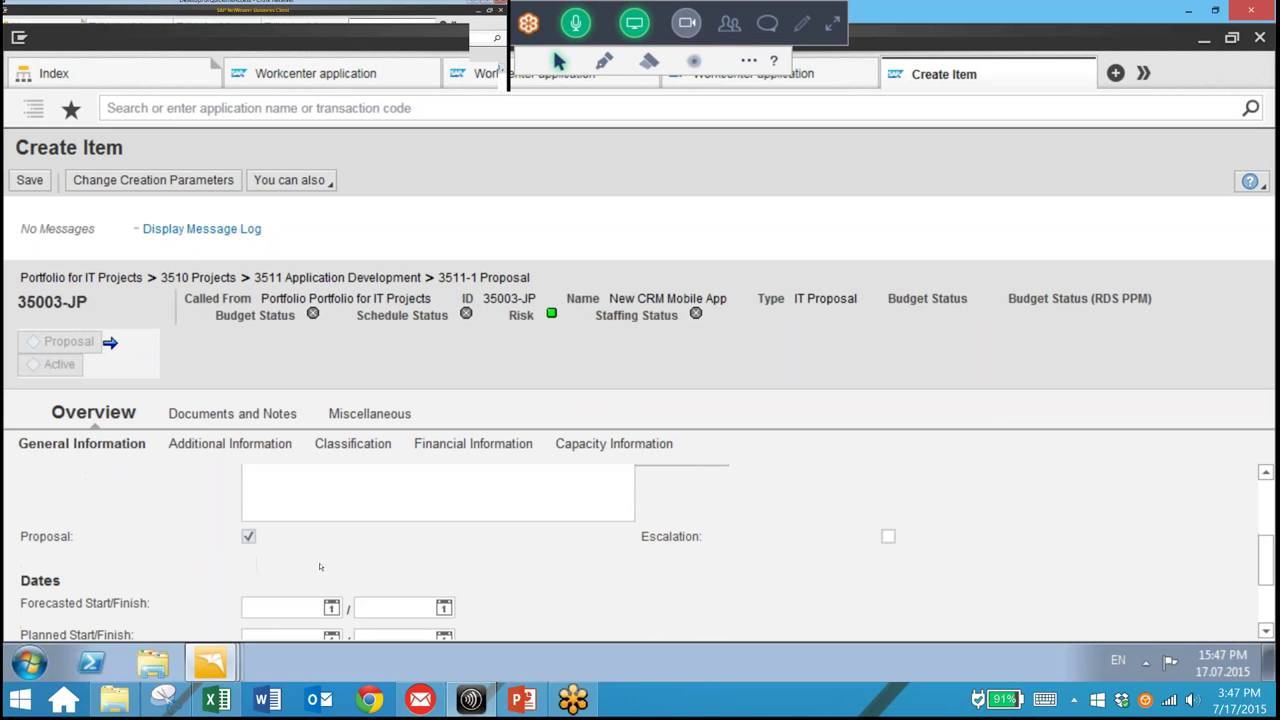
scroll(640, 550, "down", 1)
left_click(284, 587)
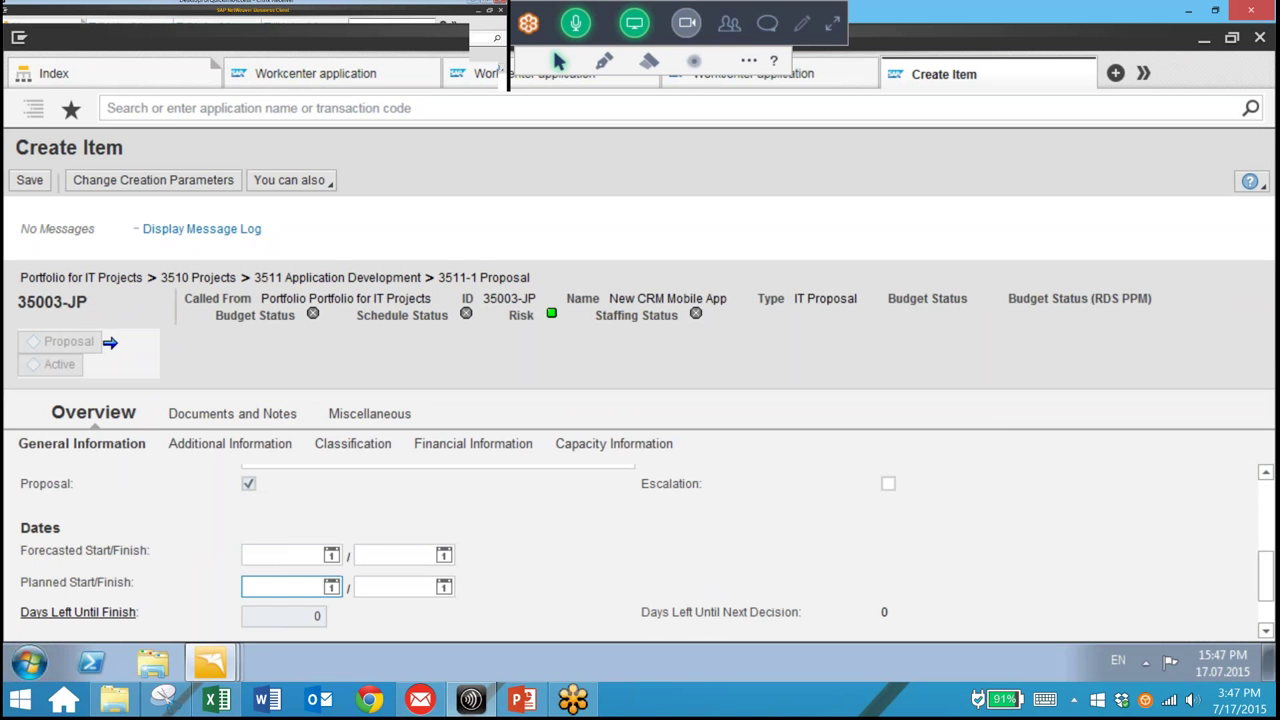
key("F4")
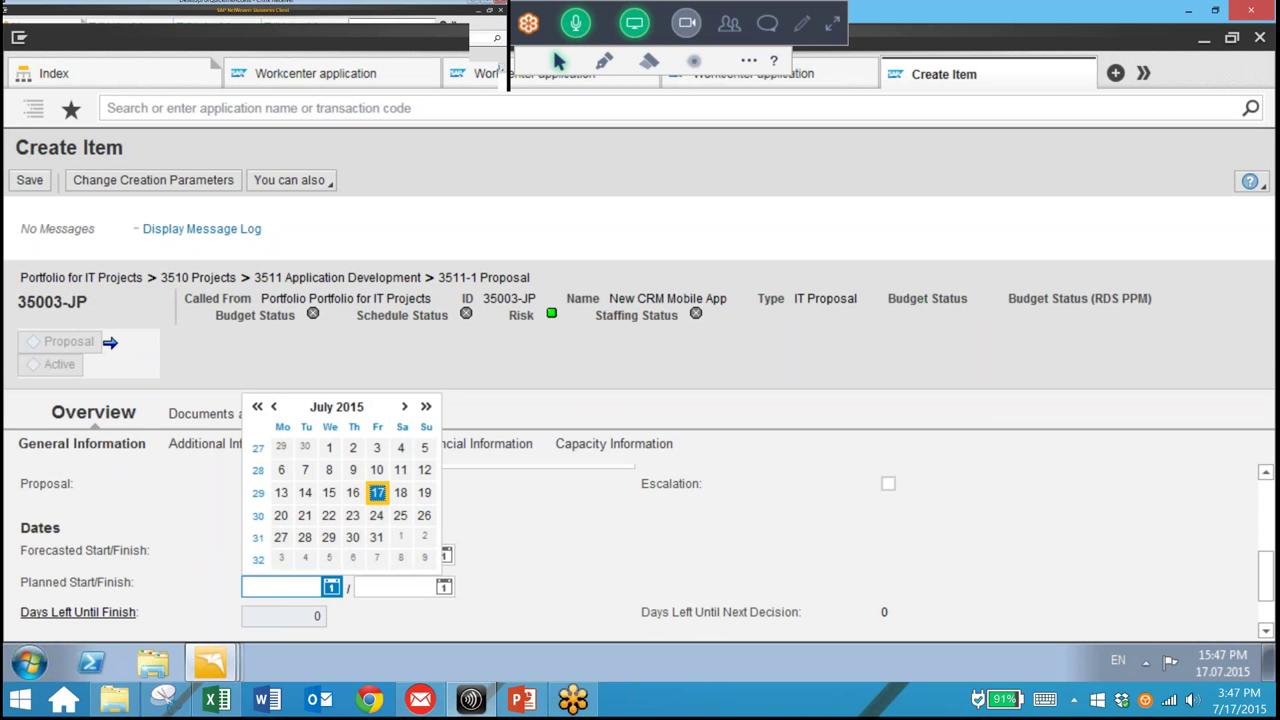
key("Return")
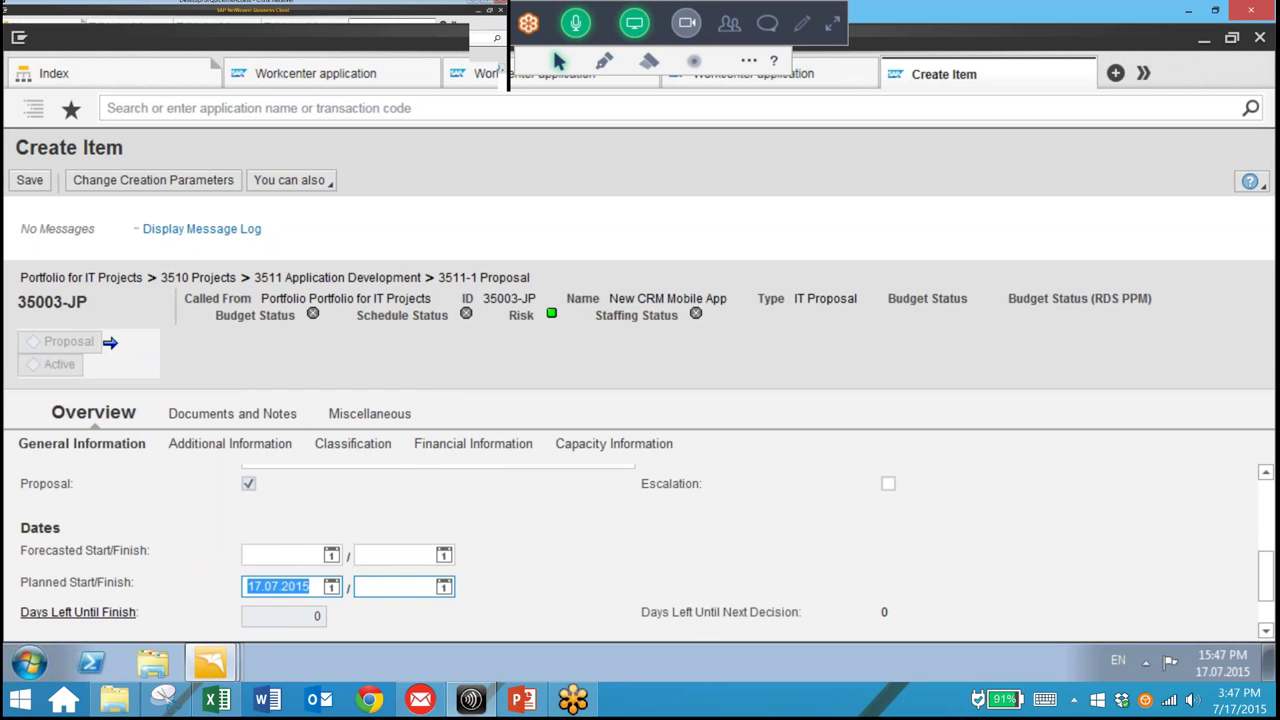
- Set the item's planned finish date to 17.09.2015 and save the new item
left_click(396, 587)
key("F4")
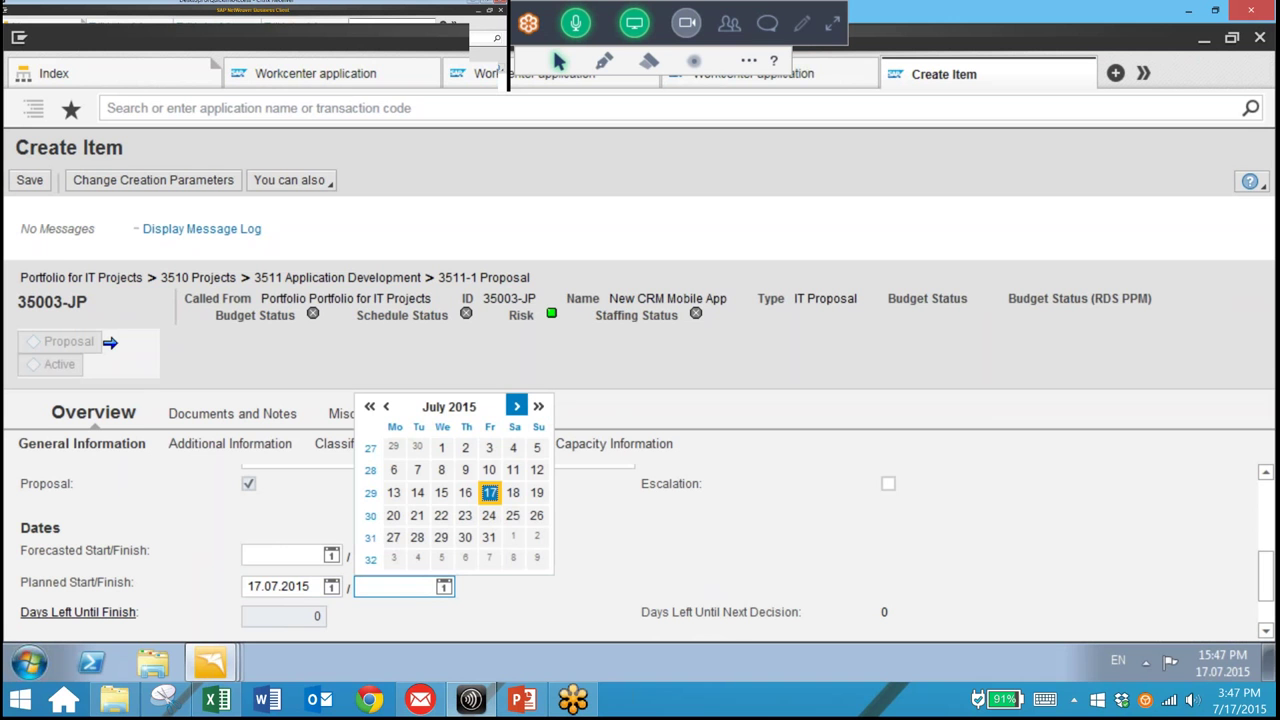
left_click(516, 406)
left_click(516, 406)
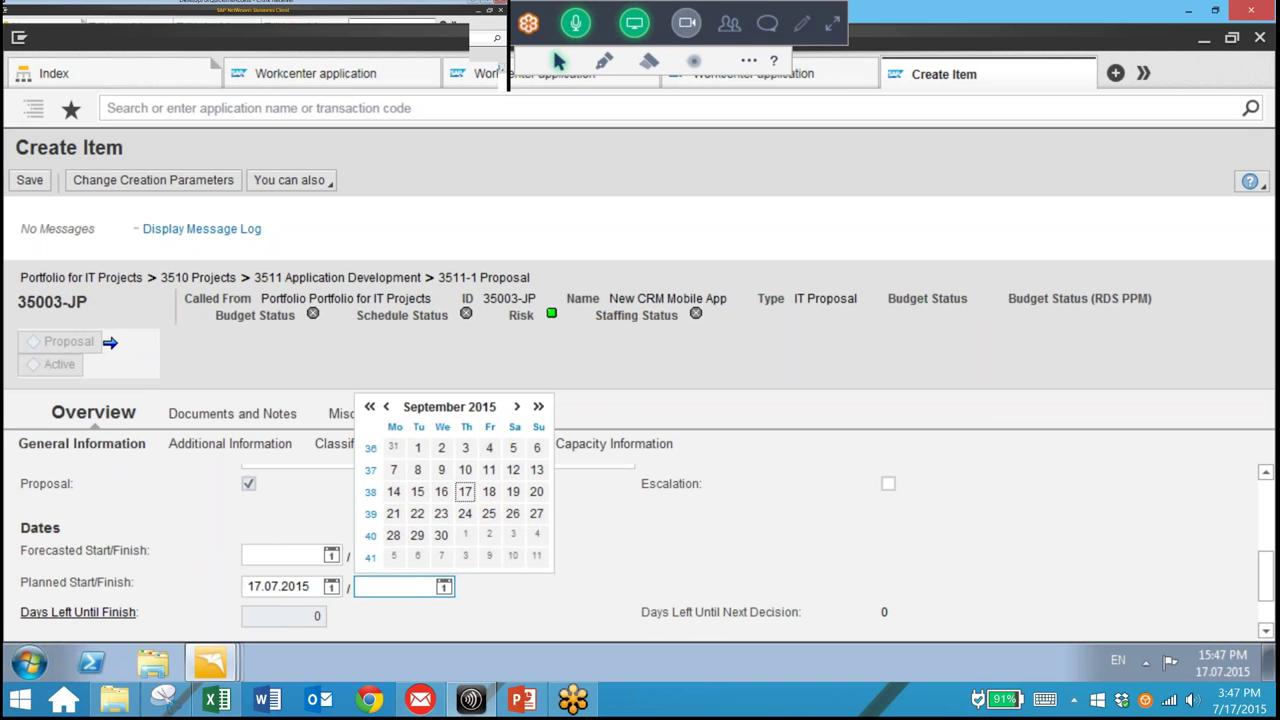
left_click(465, 492)
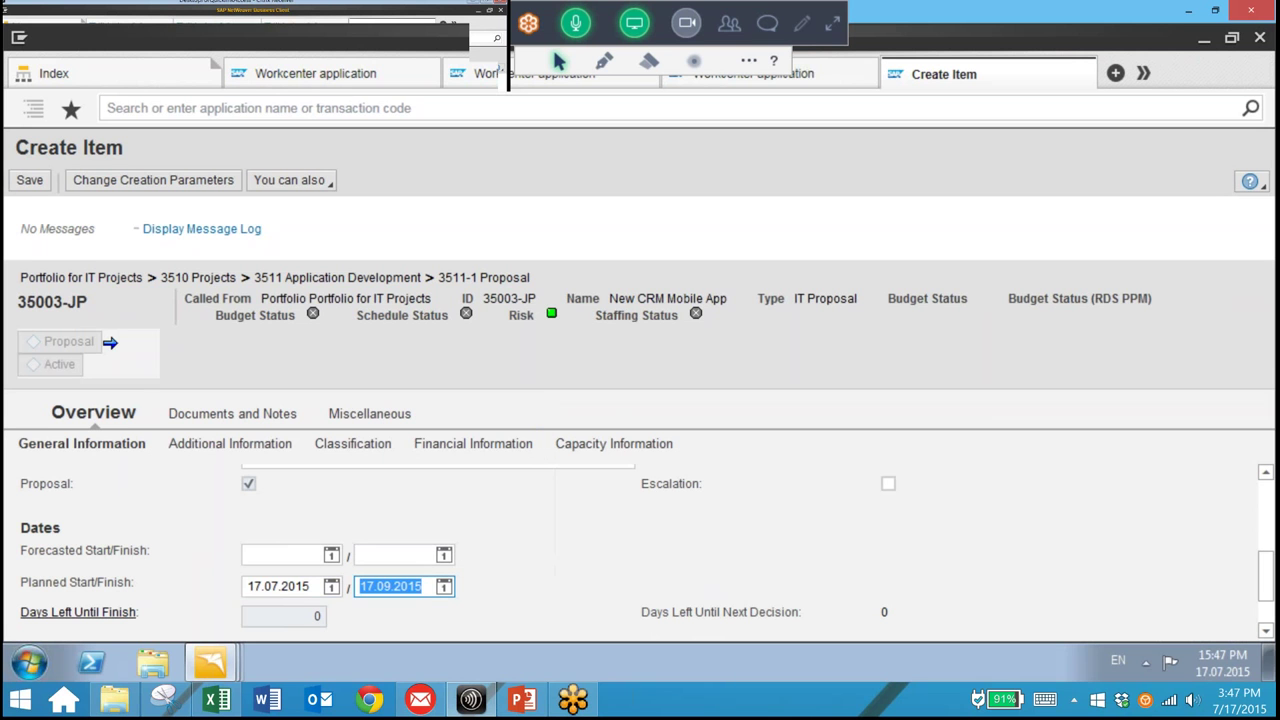
scroll(640, 549, "down", 2)
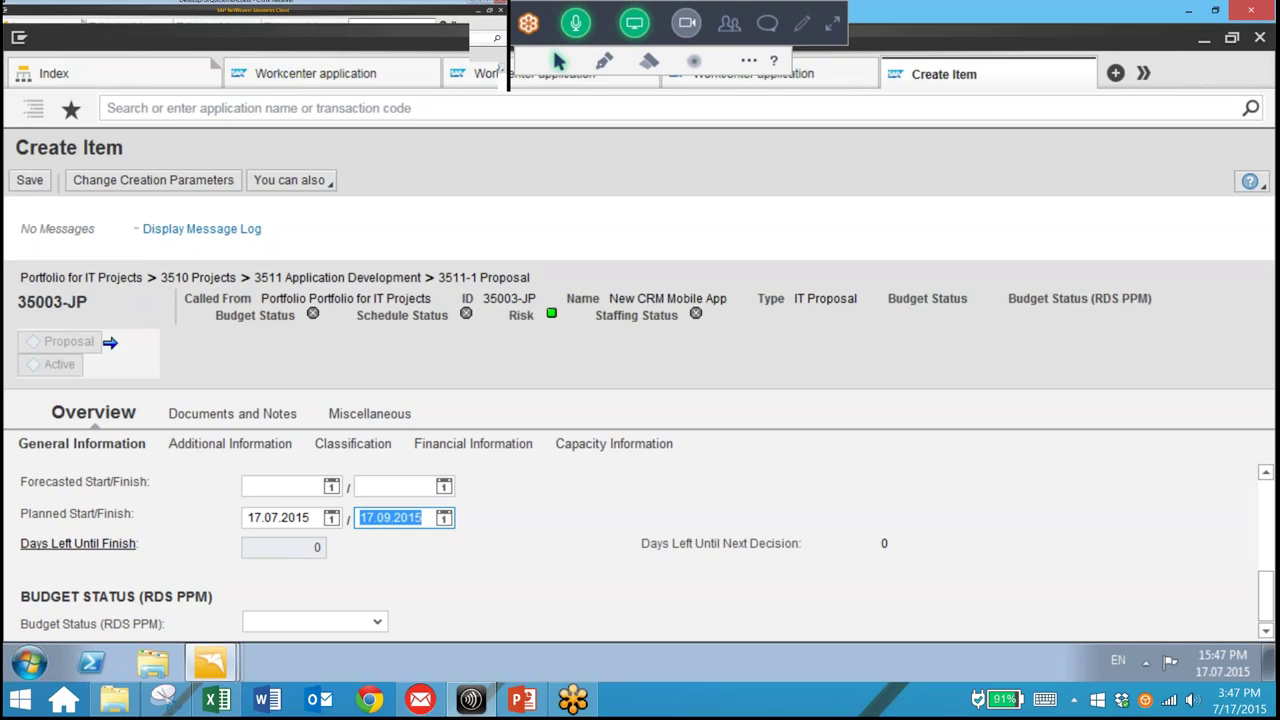
left_click(38, 182)
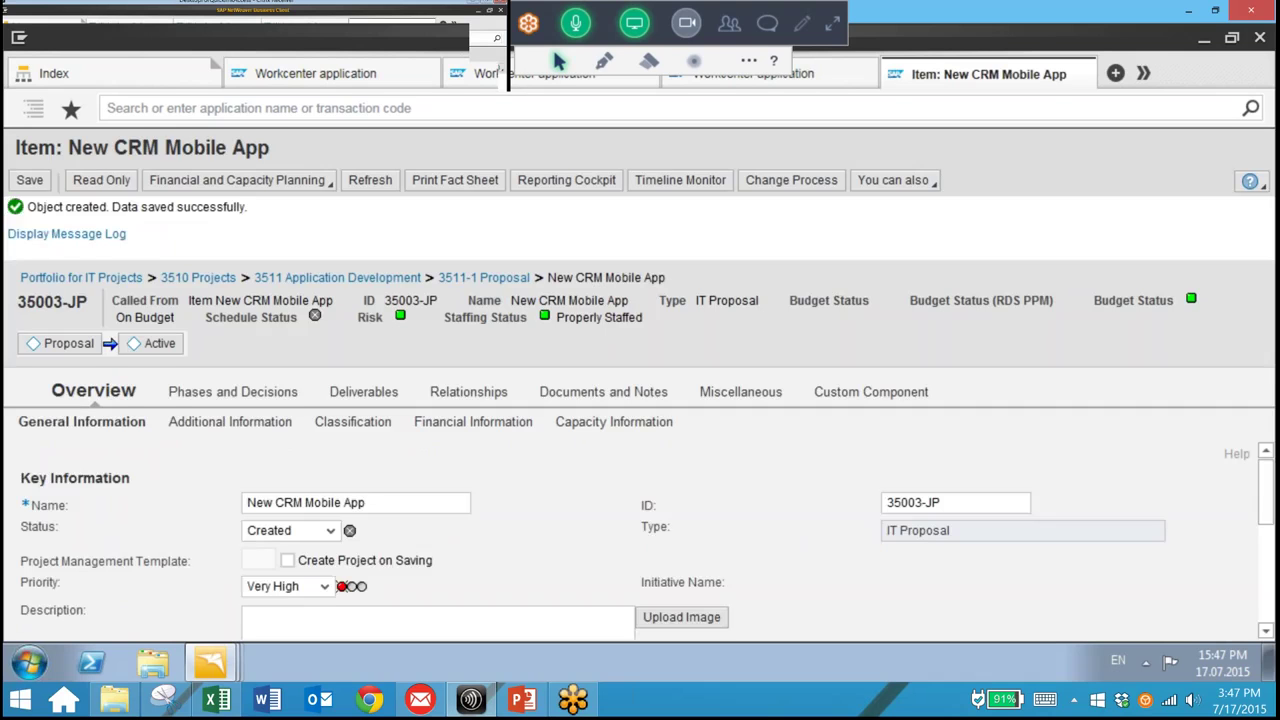
- In the Probability Technical Success questionnaire, rate technology maturity High and answer Yes to both available expertise and manageable technical gap
left_click(230, 422)
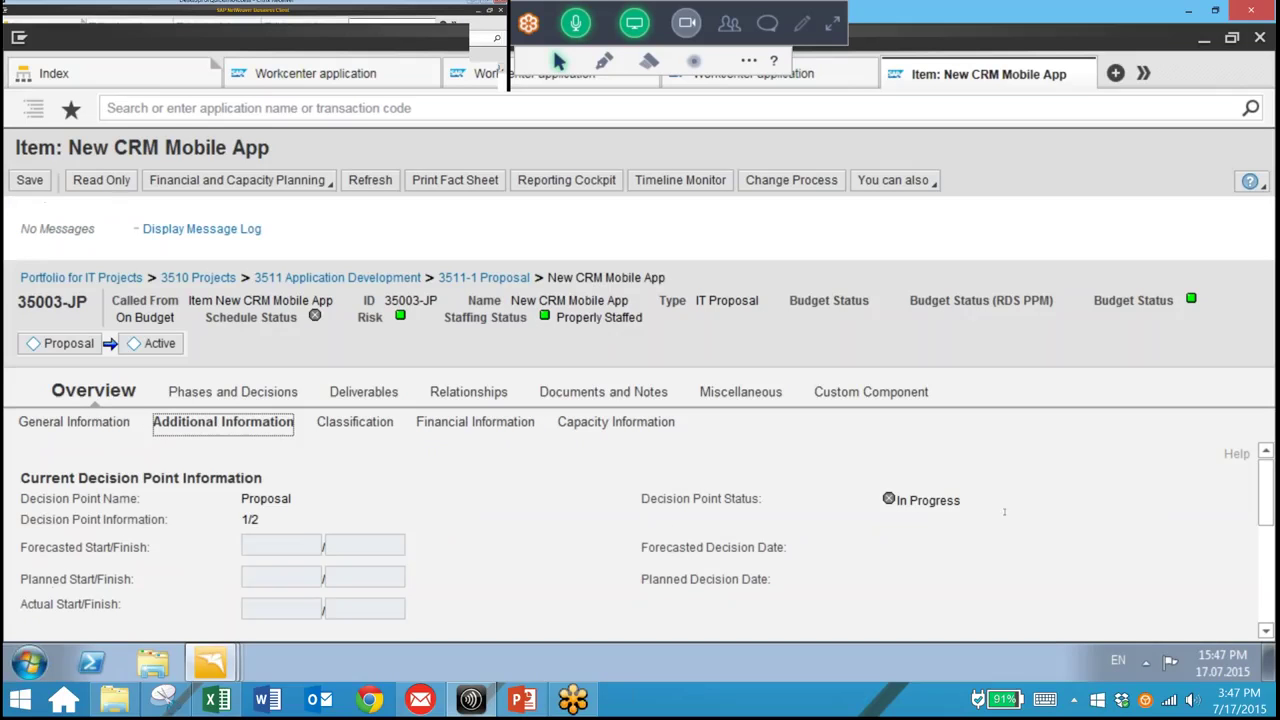
scroll(648, 526, "down", 1)
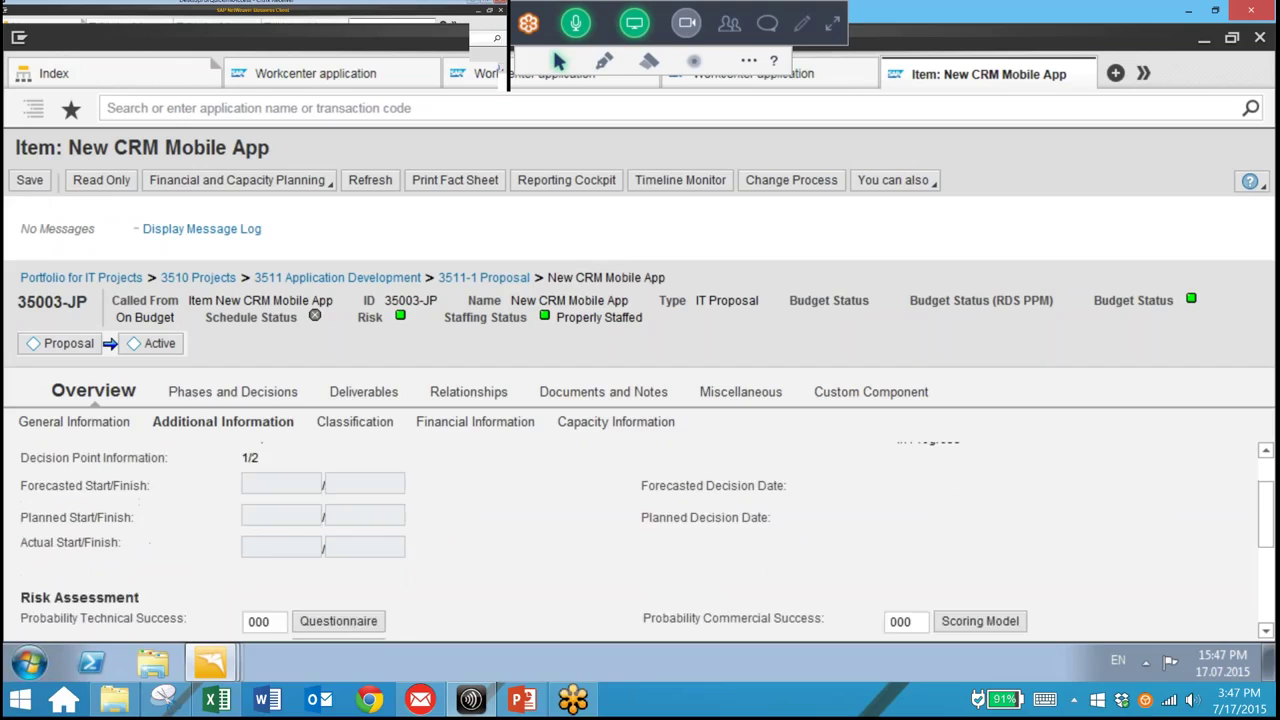
scroll(216, 546, "down", 1)
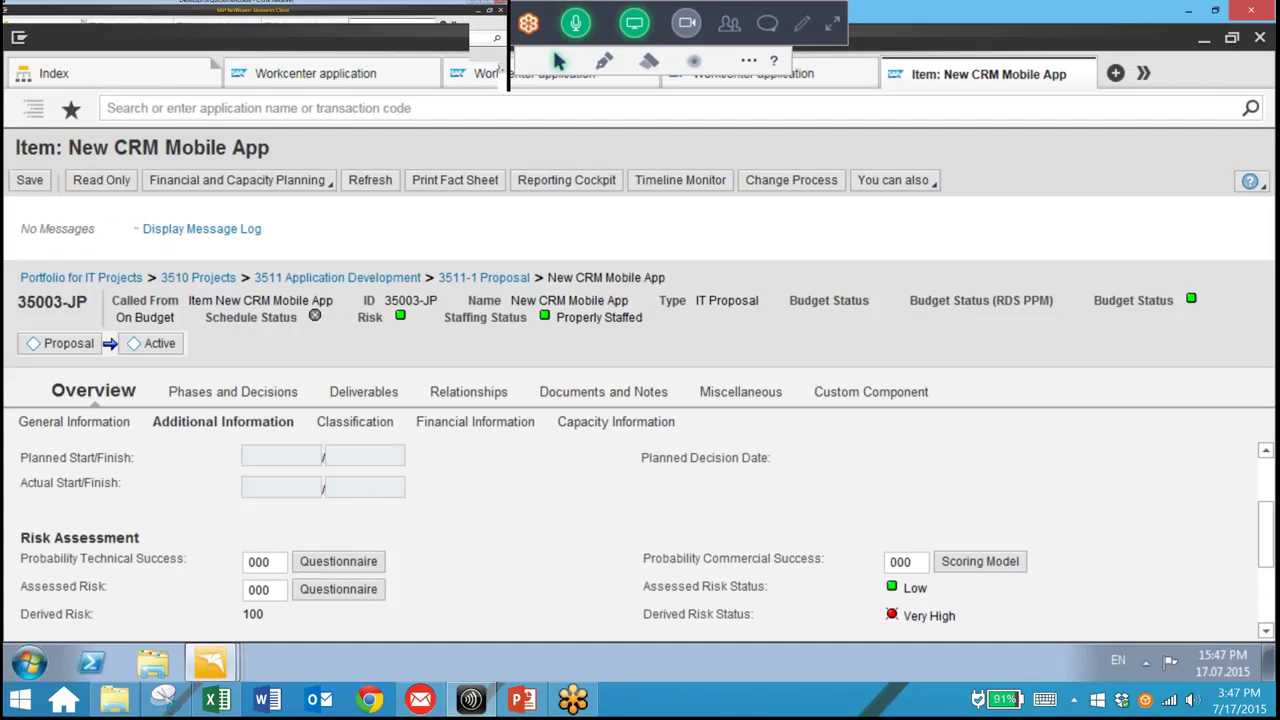
left_click(338, 561)
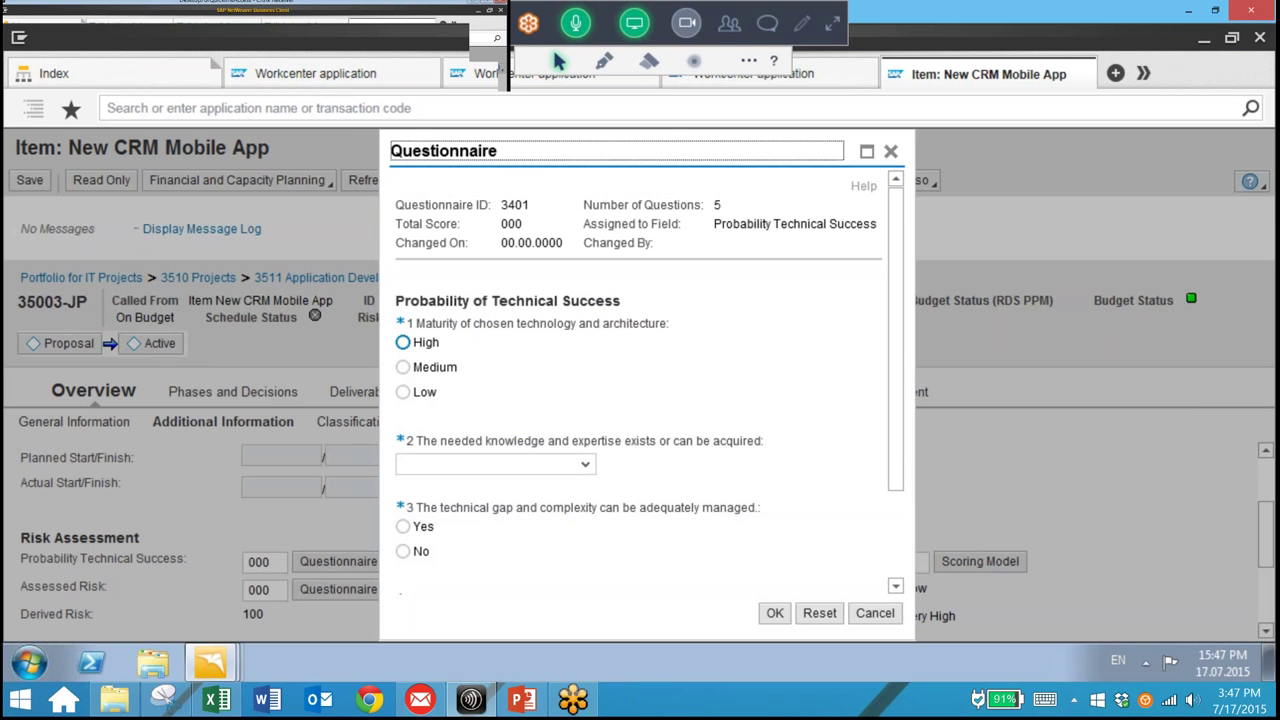
key("space")
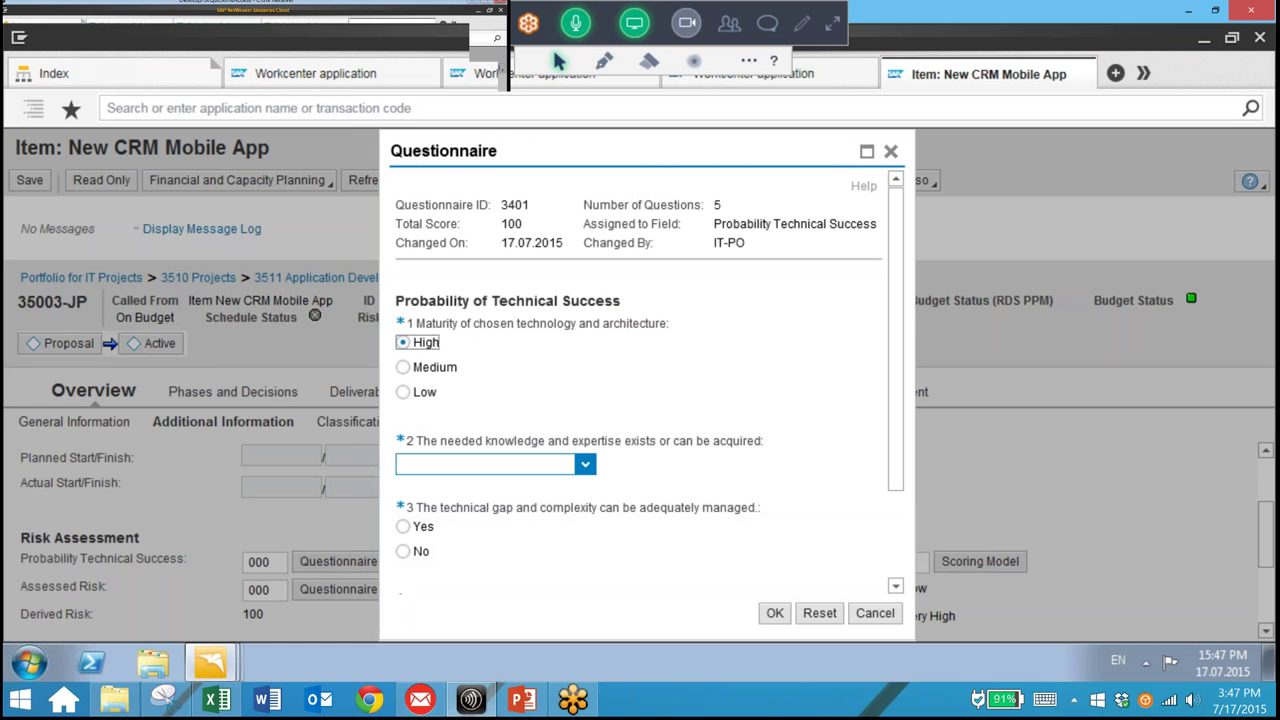
left_click(585, 464)
left_click(423, 486)
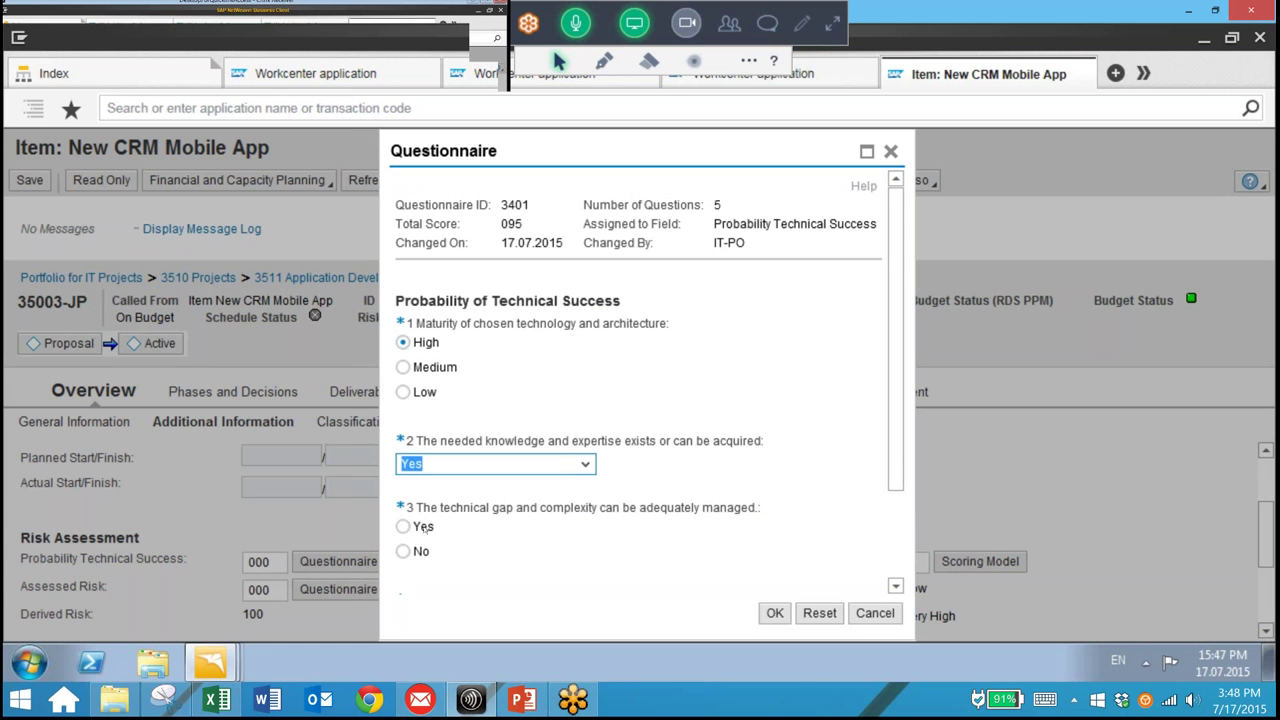
left_click(421, 526)
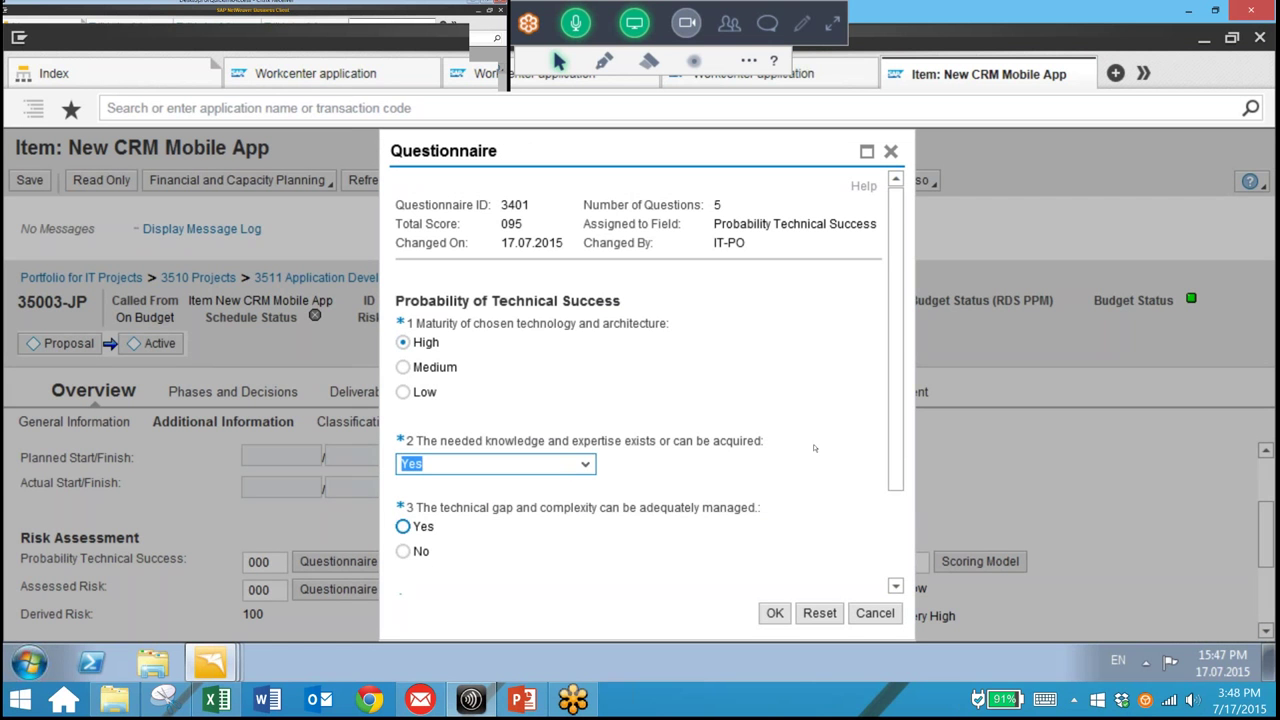
- Answer 0-5 for the number of interfaces and Not complex for their complexity, and submit the technical success questionnaire
left_click(897, 584)
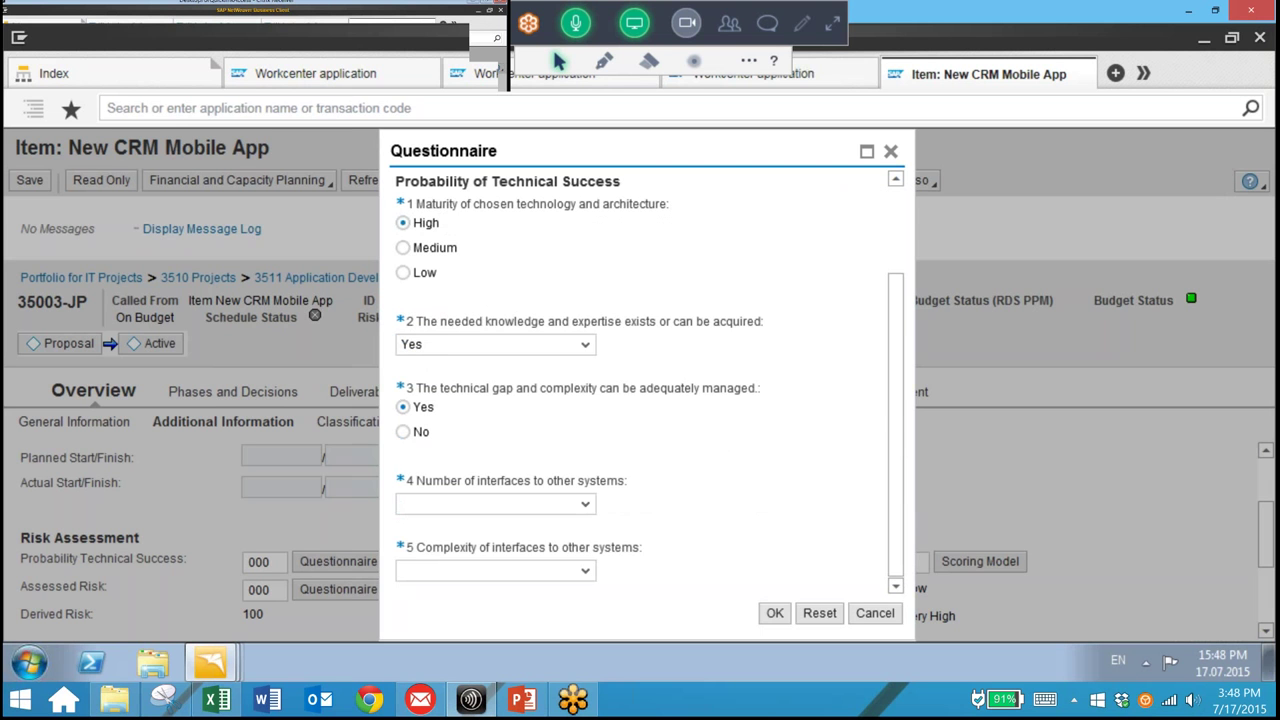
left_click(585, 503)
left_click(417, 523)
left_click(585, 570)
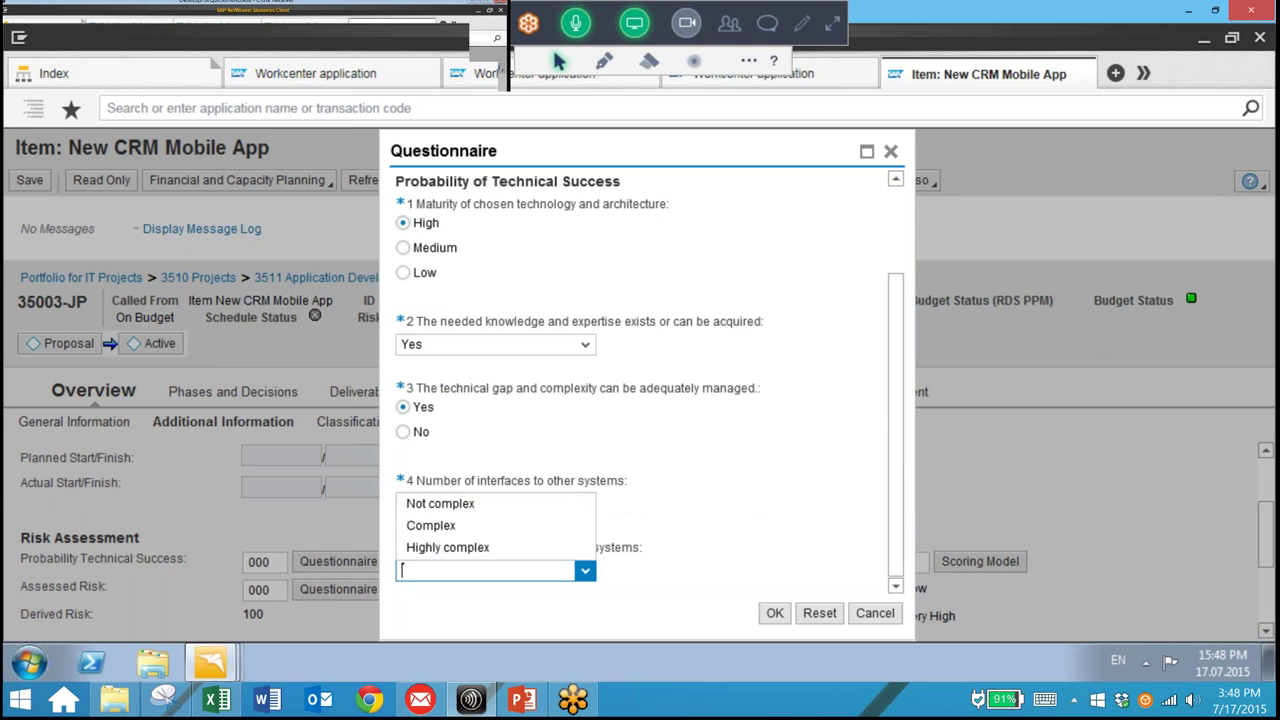
key("Up")
key("Return")
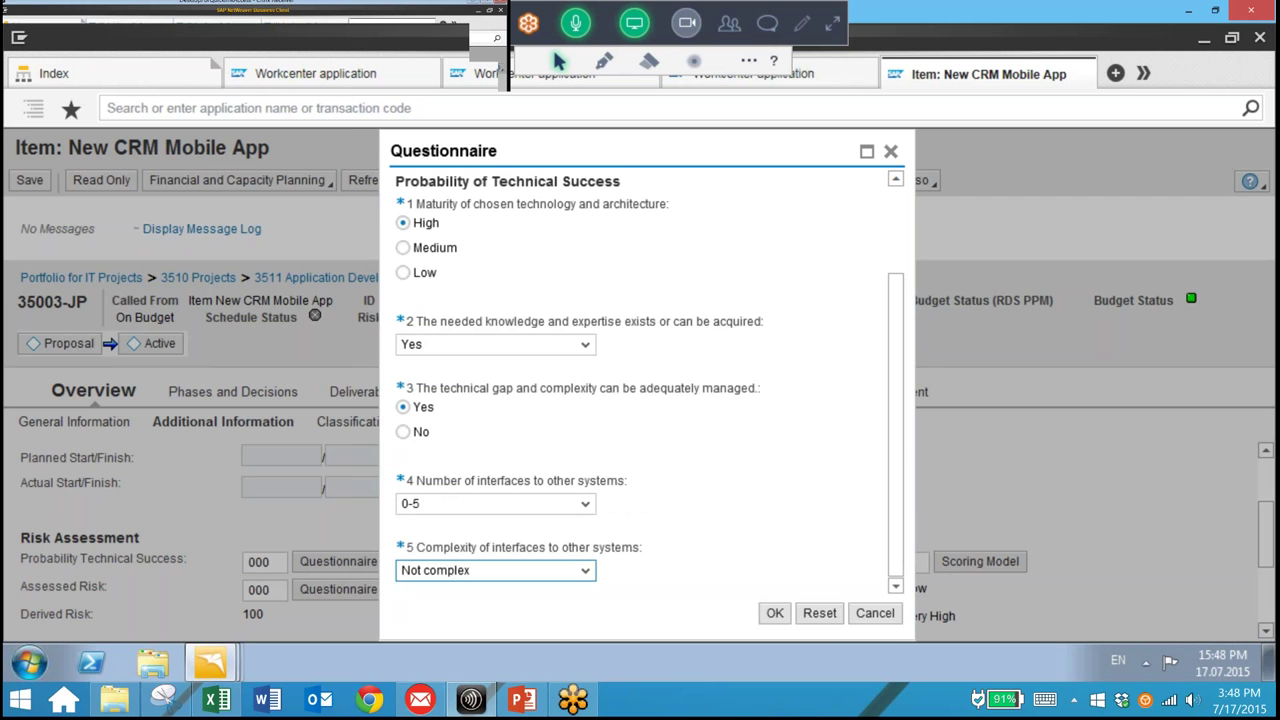
left_click(775, 613)
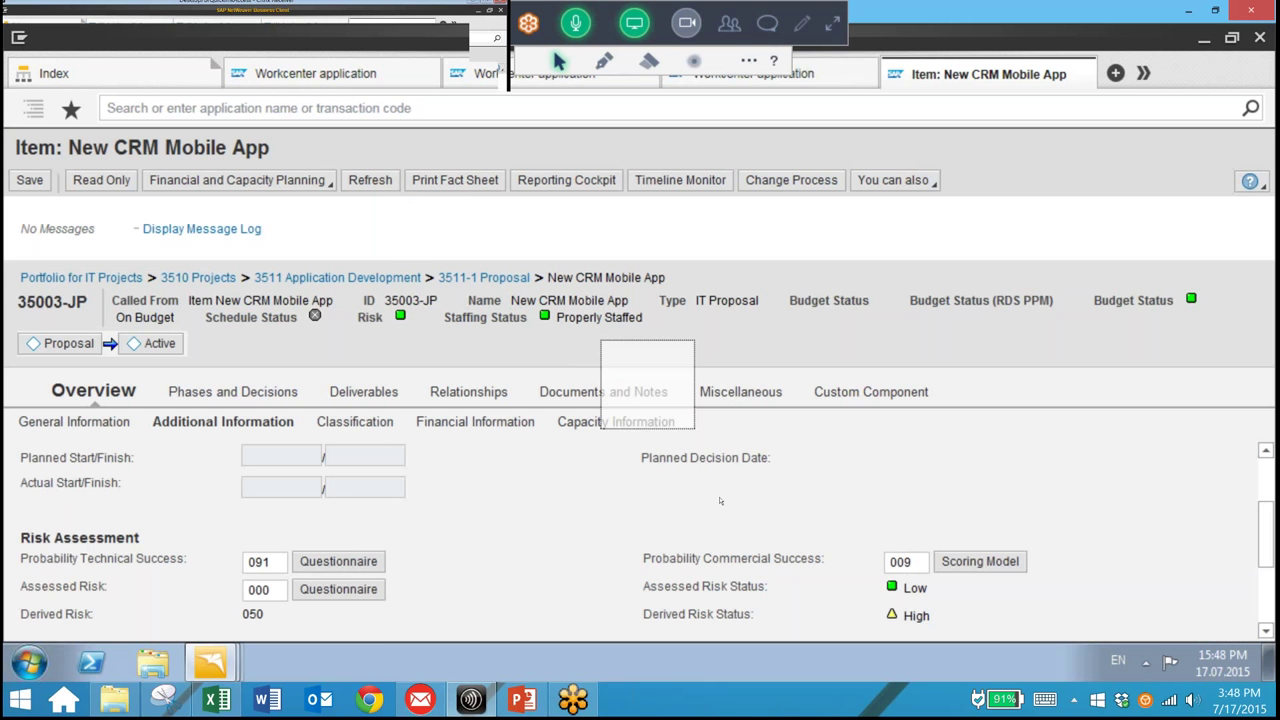
- In the Assessed Risk questionnaire, choose Realistic scope, Scheduling is realistic and Budget is more than sufficient for the first three questions
scroll(139, 556, "down", 1)
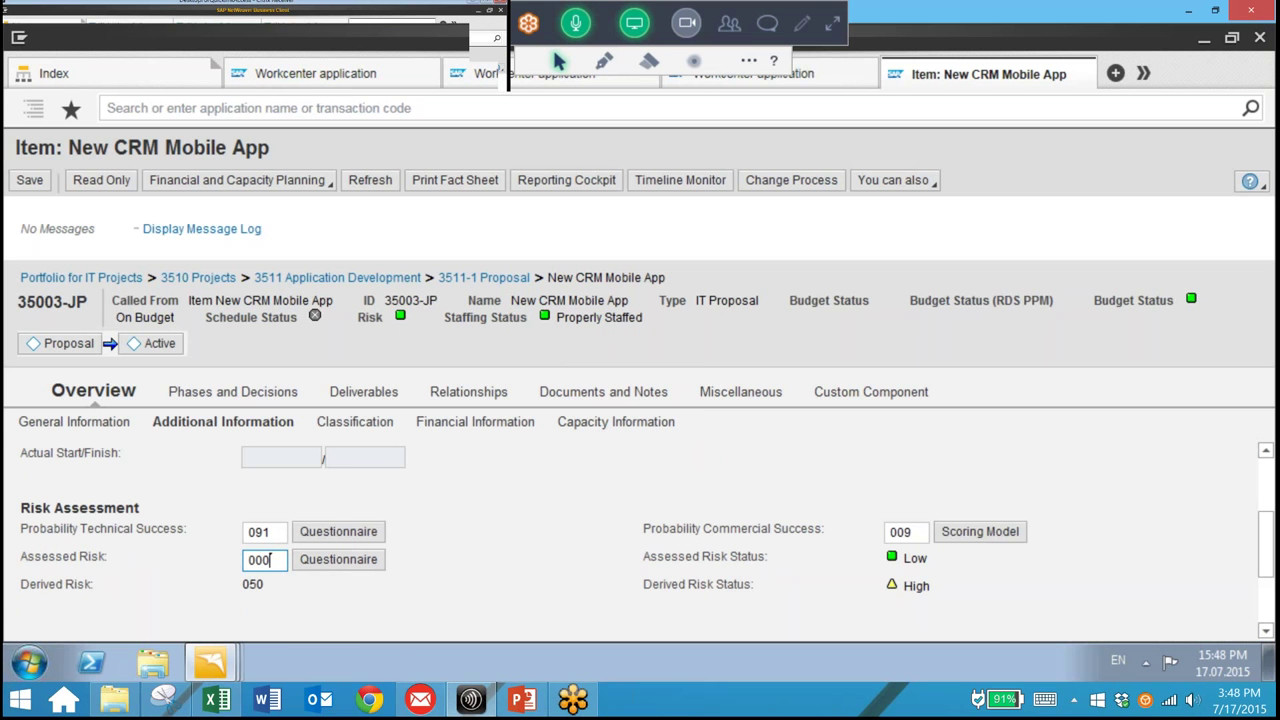
left_click(361, 560)
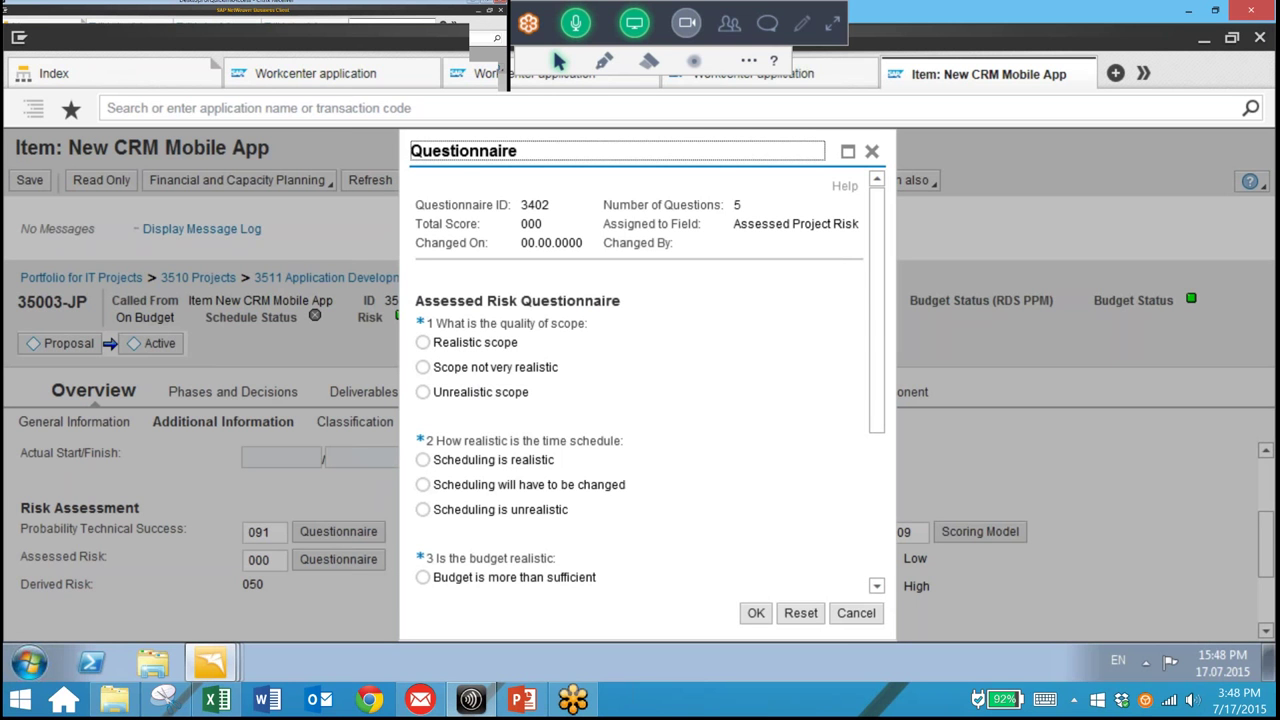
left_click(423, 342)
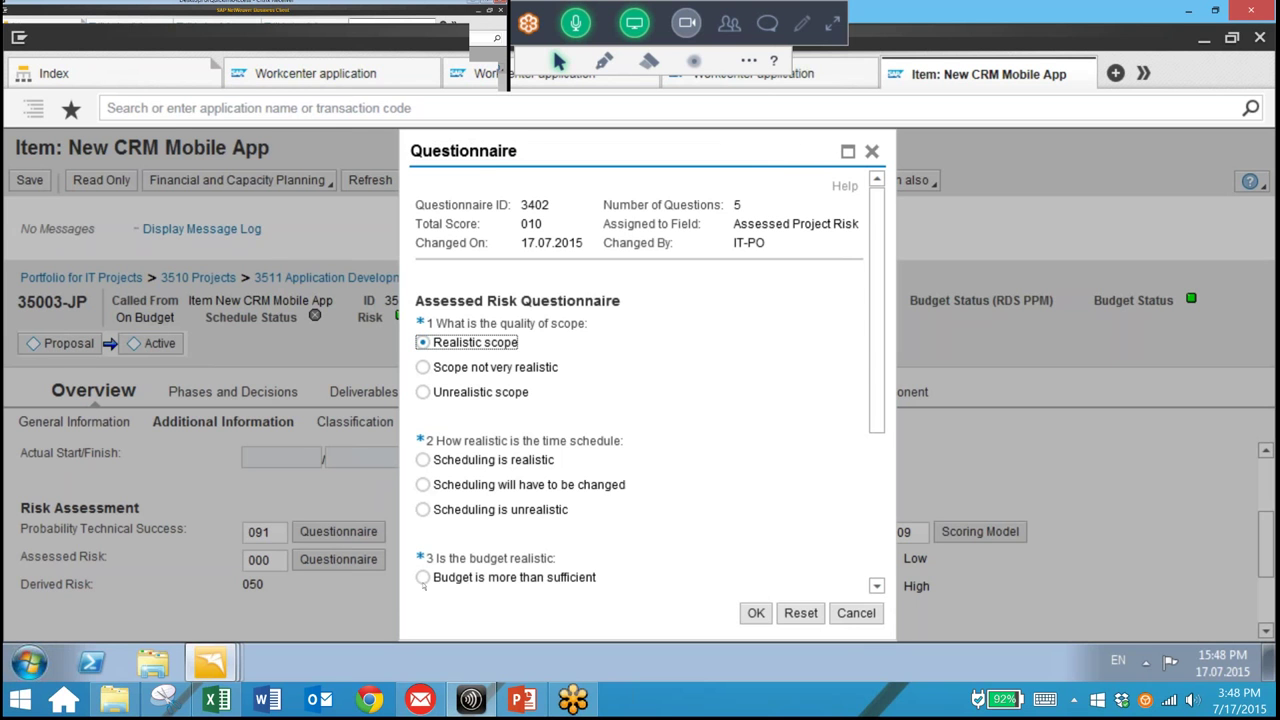
left_click(423, 459)
left_click(422, 577)
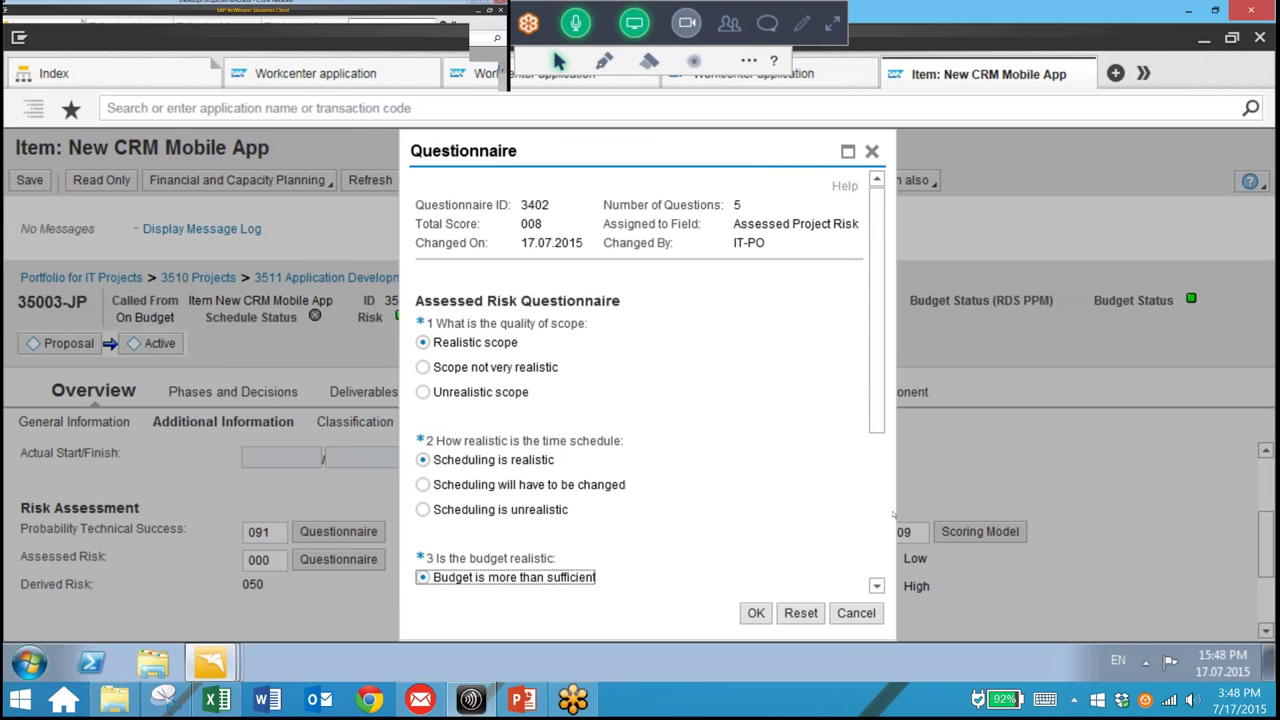
- Answer No showstoppers and Yes to risks being effectively managed, and submit the Assessed Risk questionnaire
left_click_drag(877, 375, 893, 515)
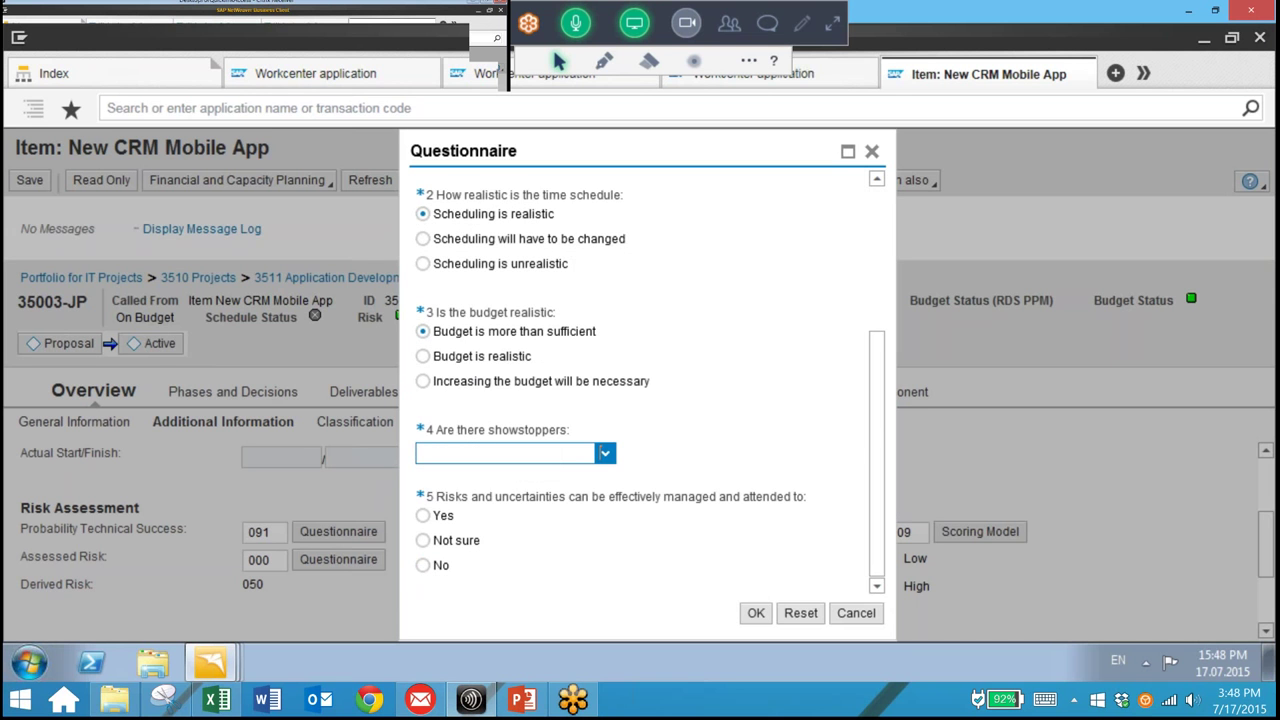
left_click(515, 453)
key("Return")
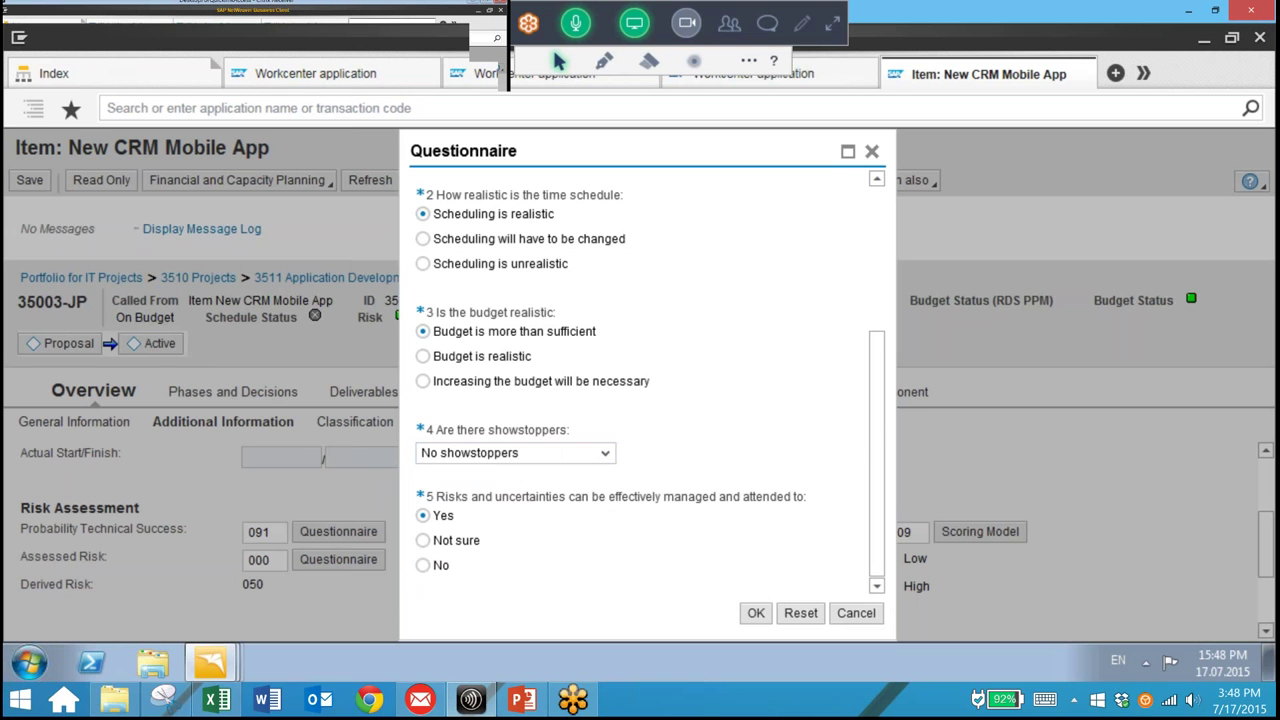
key("Return")
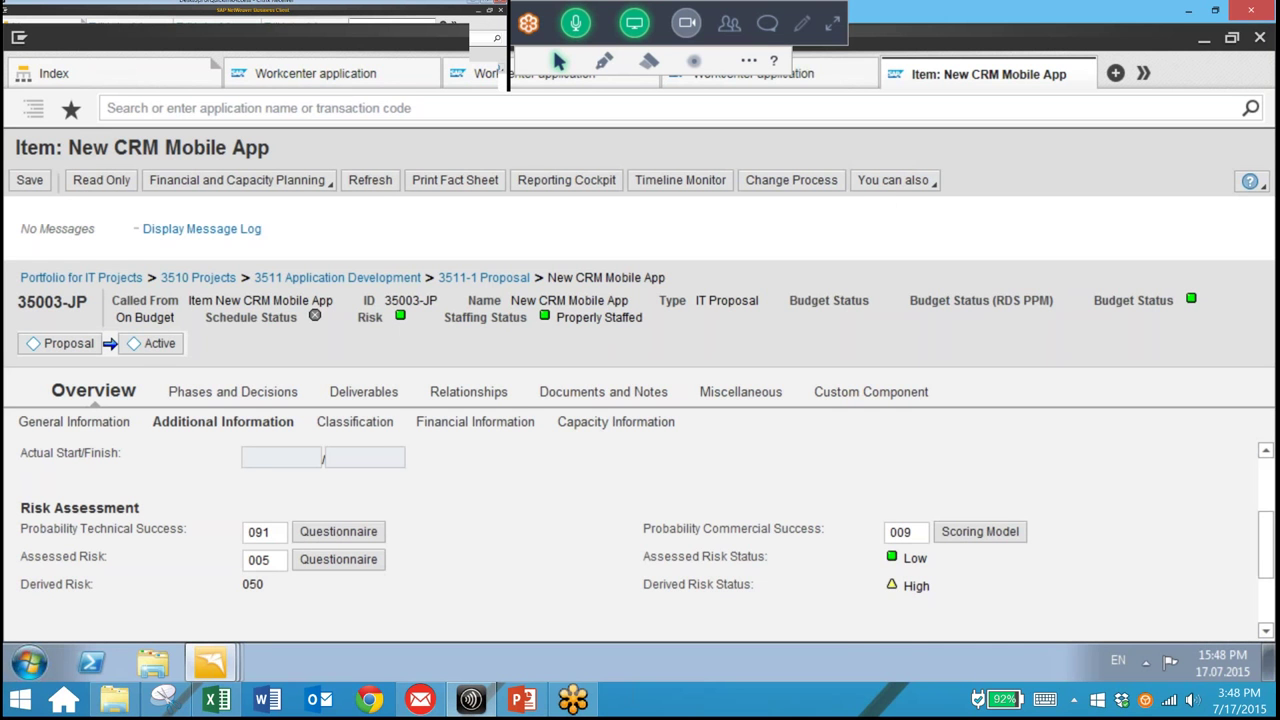
- Set the launch costs to 10000 in the item's financial information
left_click(475, 421)
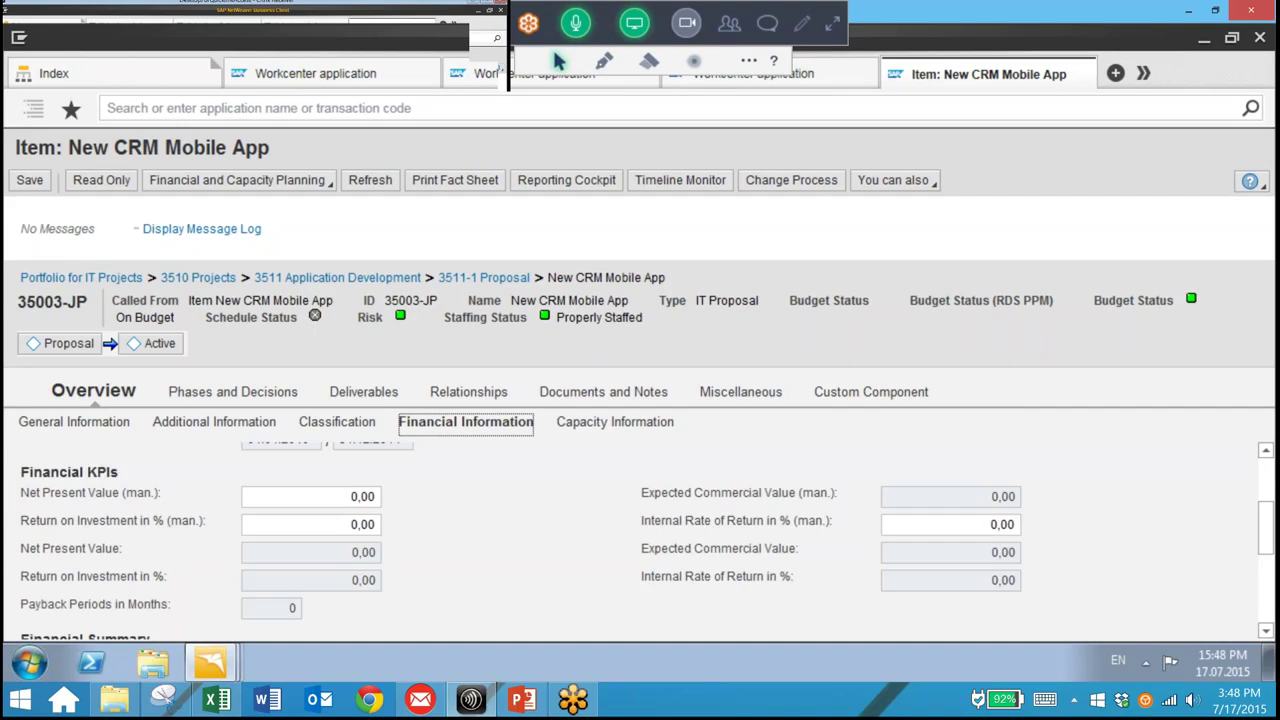
scroll(454, 543, "down", 5)
left_click(351, 621)
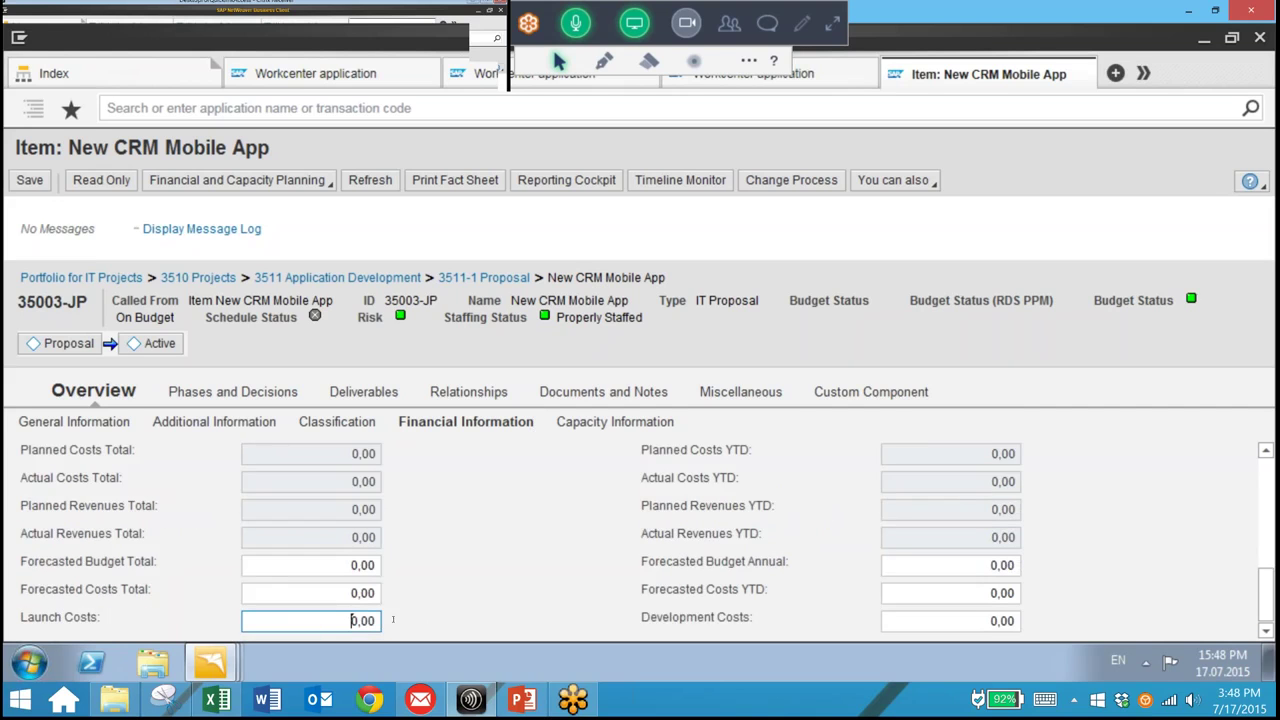
key("shift+End")
key("Delete")
type("100")
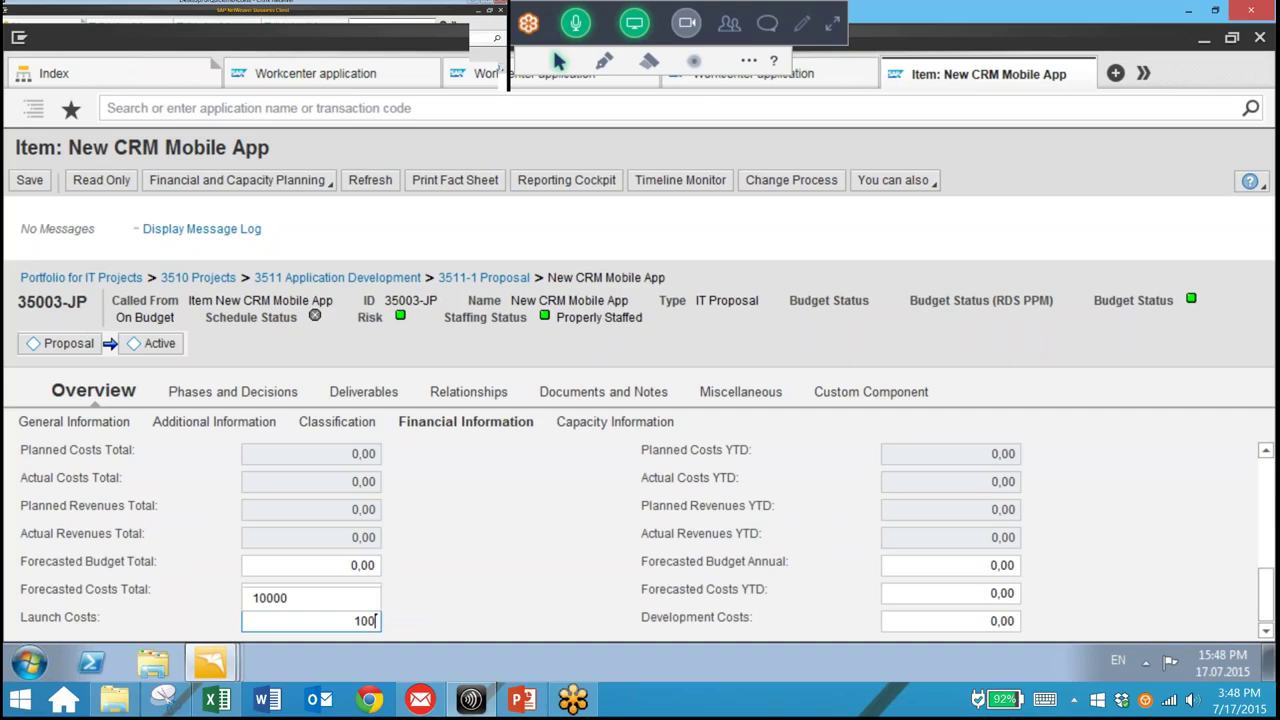
type("0")
key("Down")
key("Return")
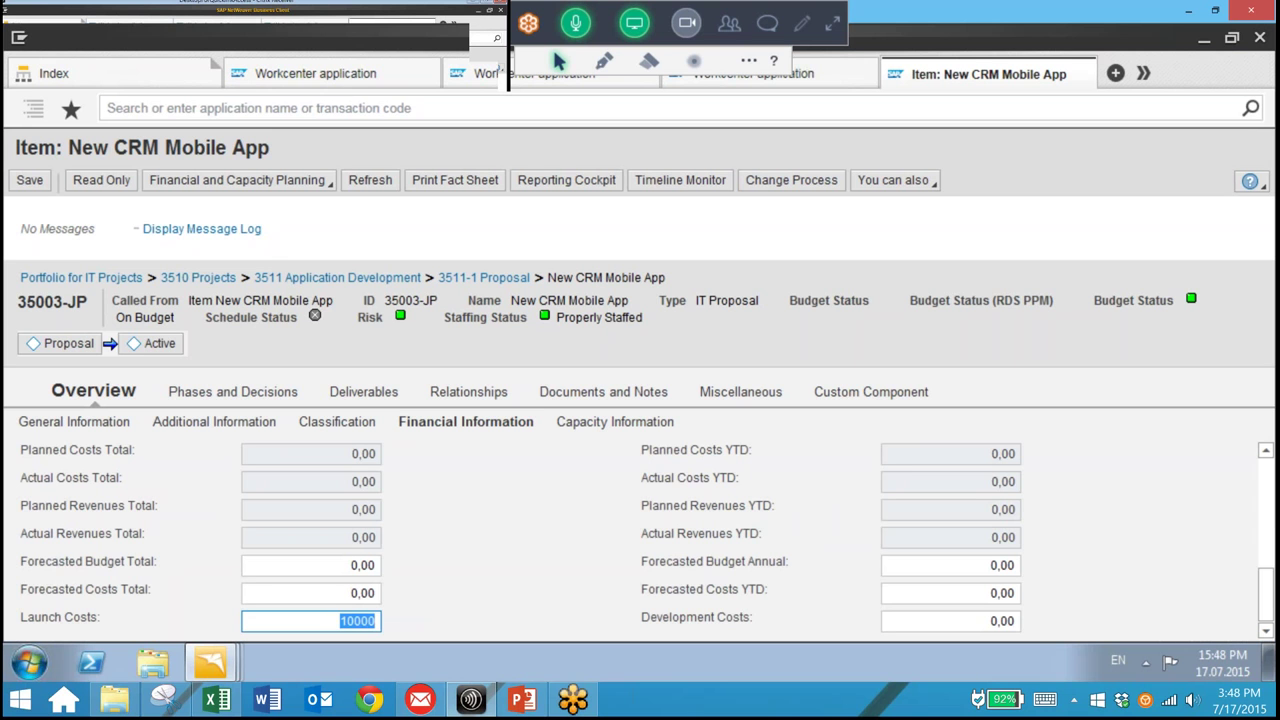
- Set the development costs to 100000 in the item's financial information
key("Tab")
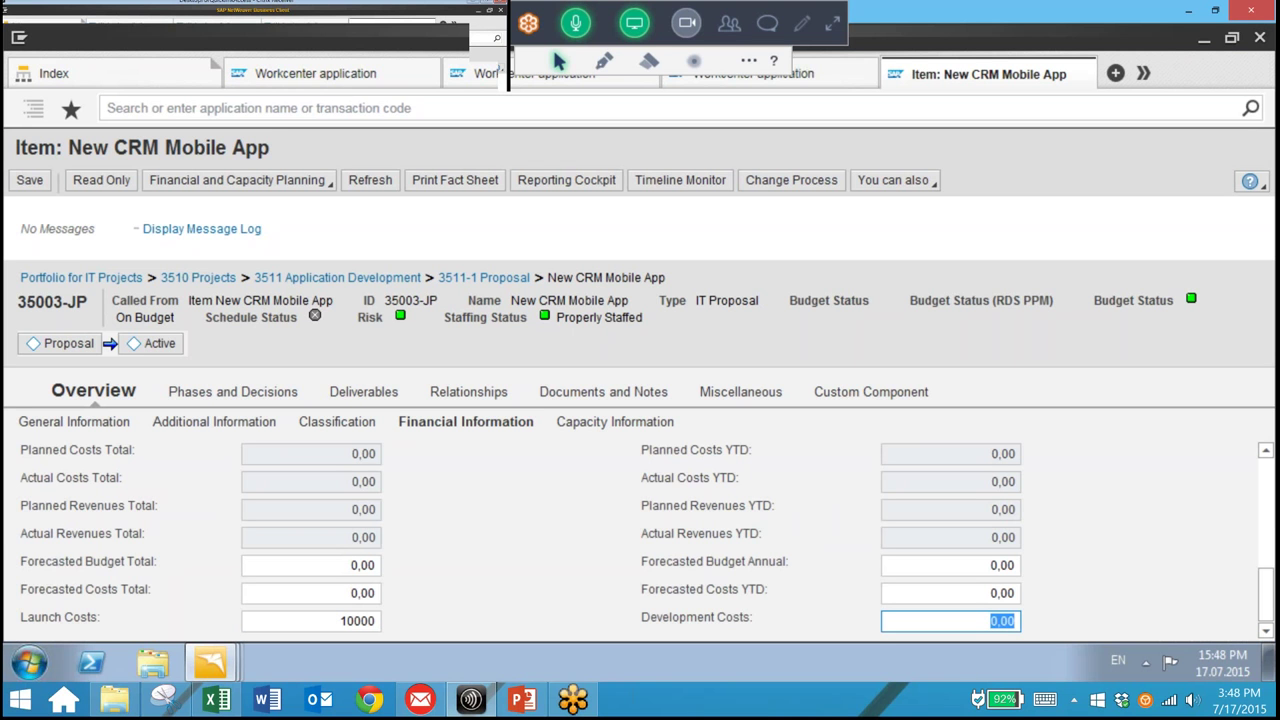
type("1000")
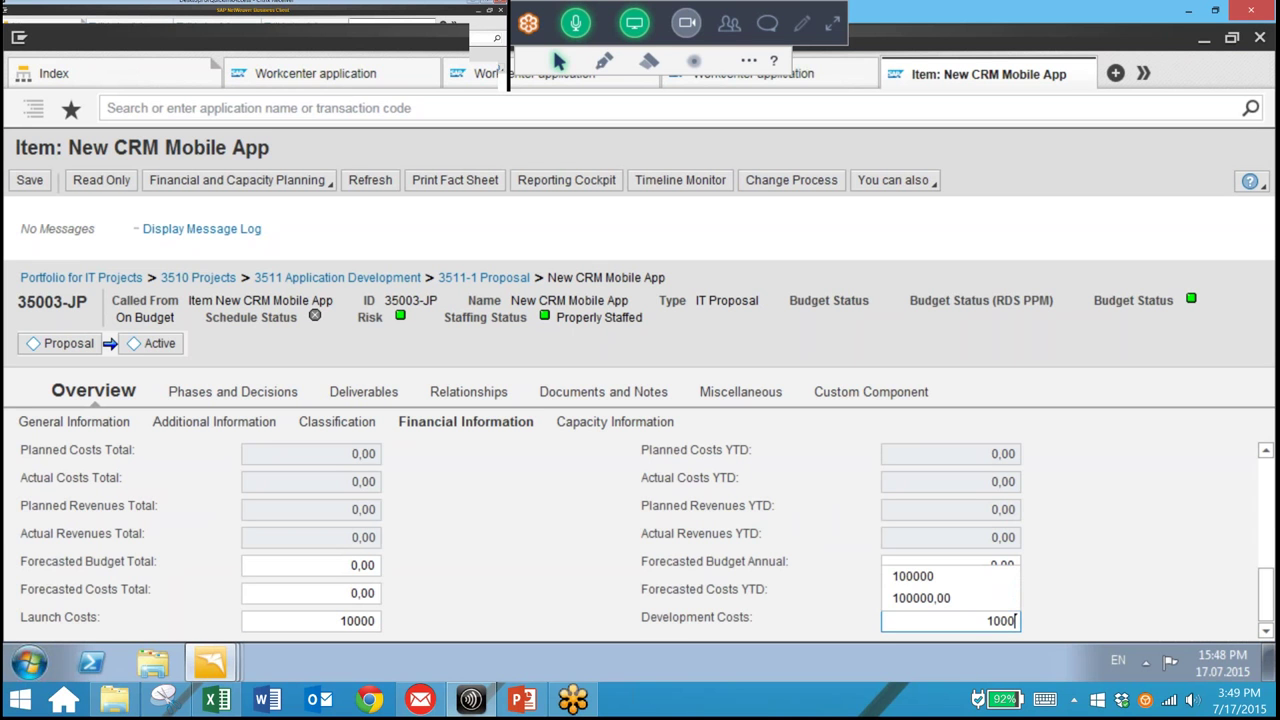
key("Down")
key("Return")
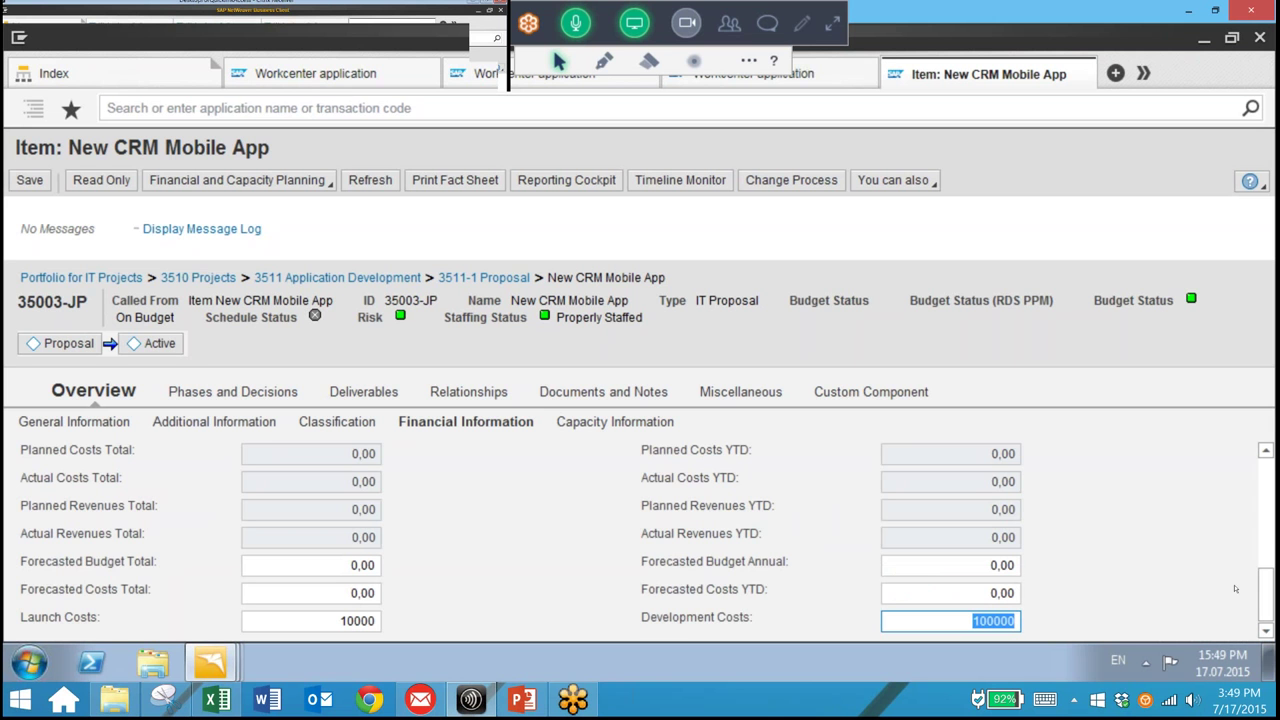
- Set the manual Net Present Value among the financial KPIs to 10000000
scroll(727, 563, "up", 2)
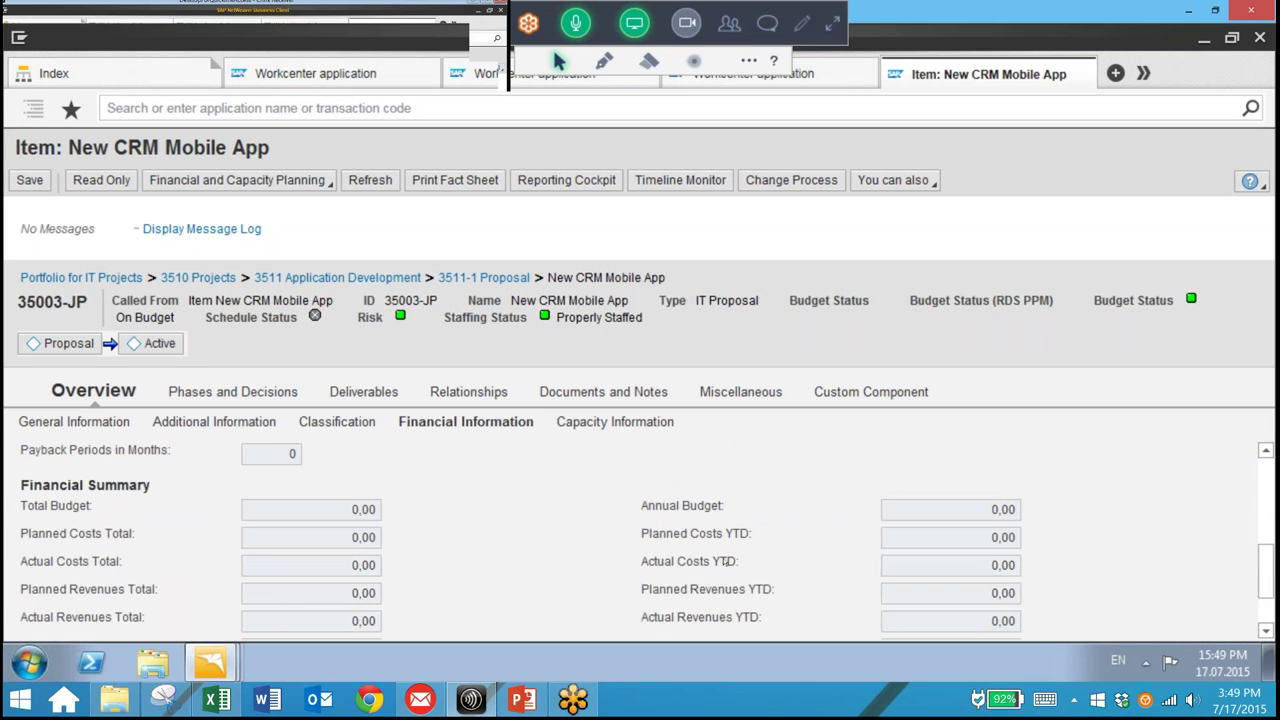
scroll(727, 563, "up", 3)
scroll(727, 563, "down", 2)
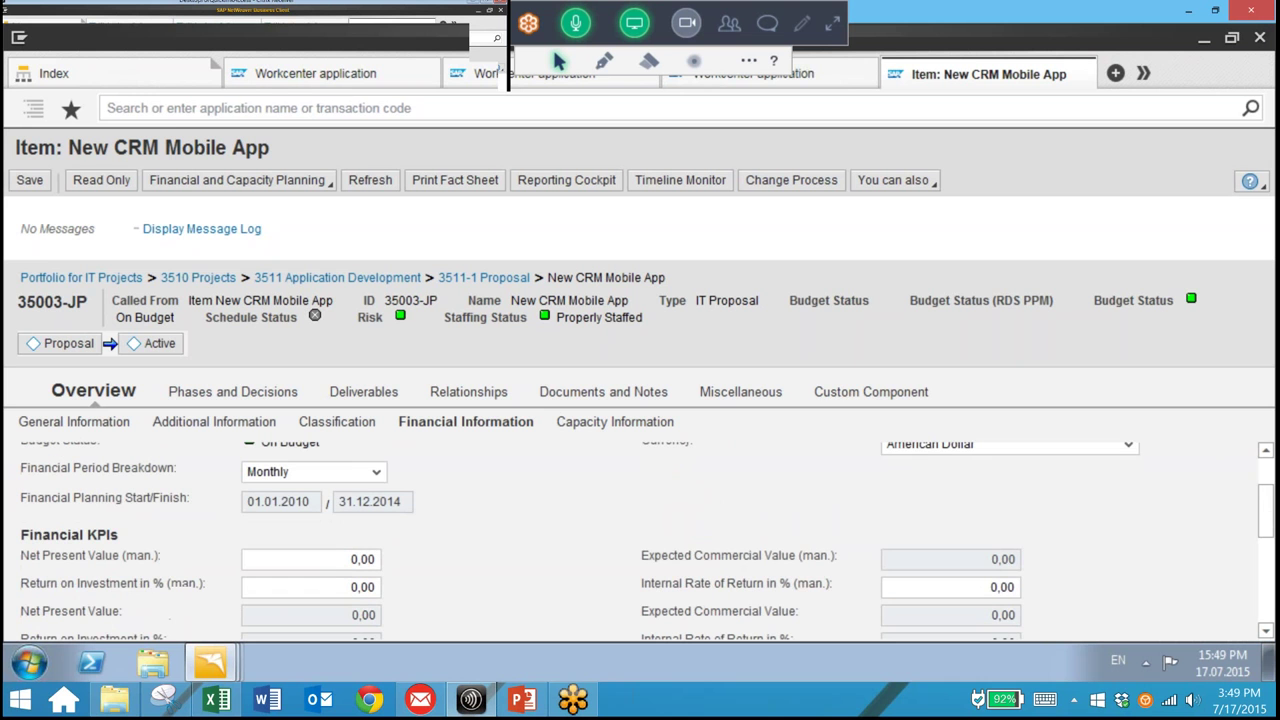
left_click(310, 559)
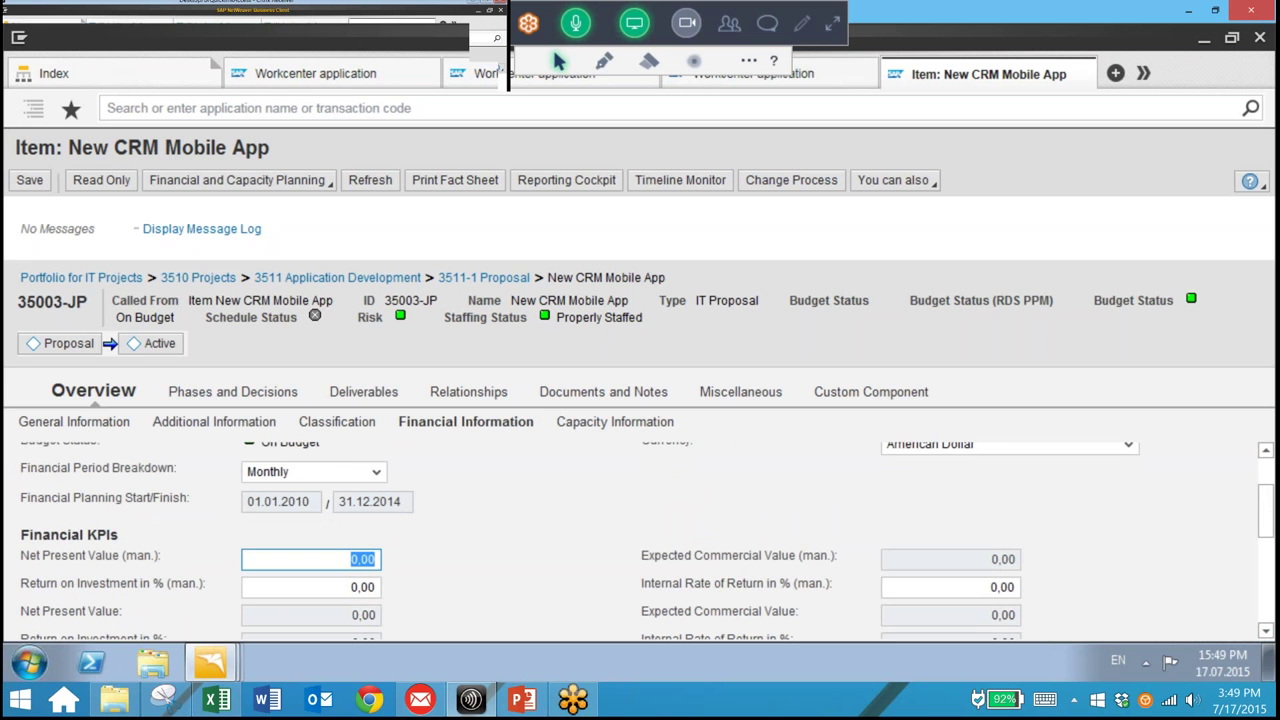
type("10000000")
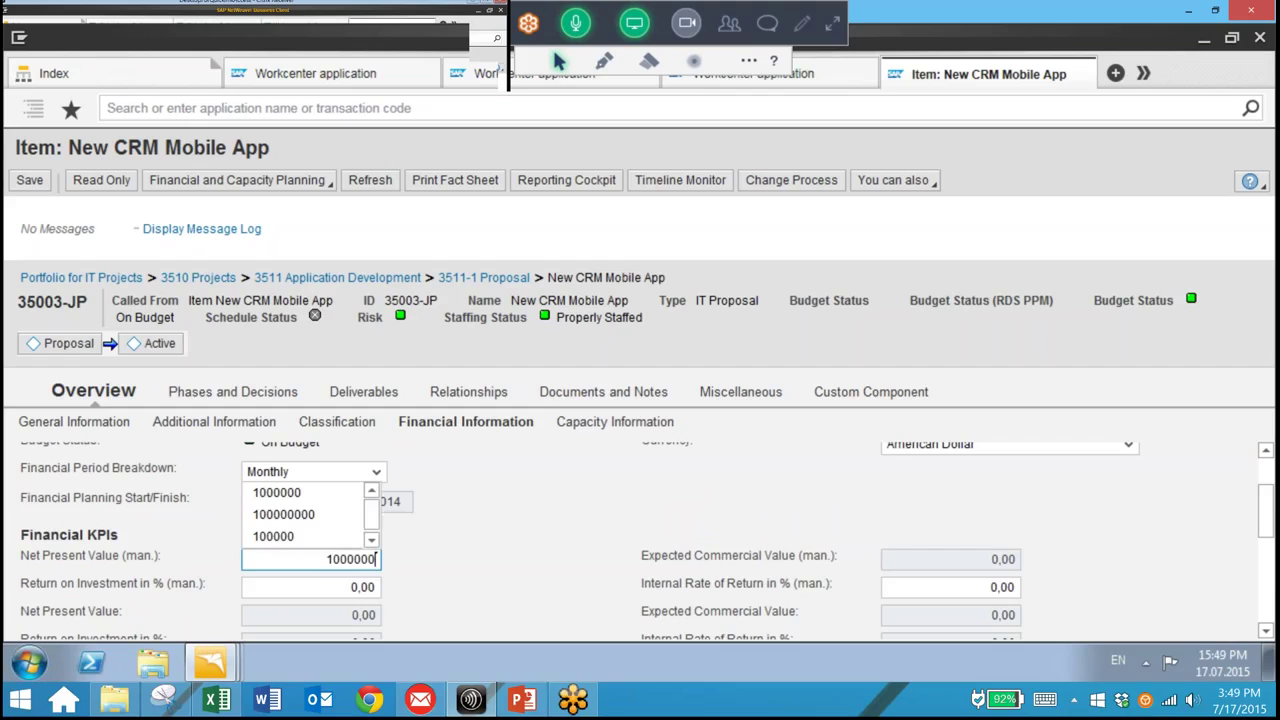
key("Return")
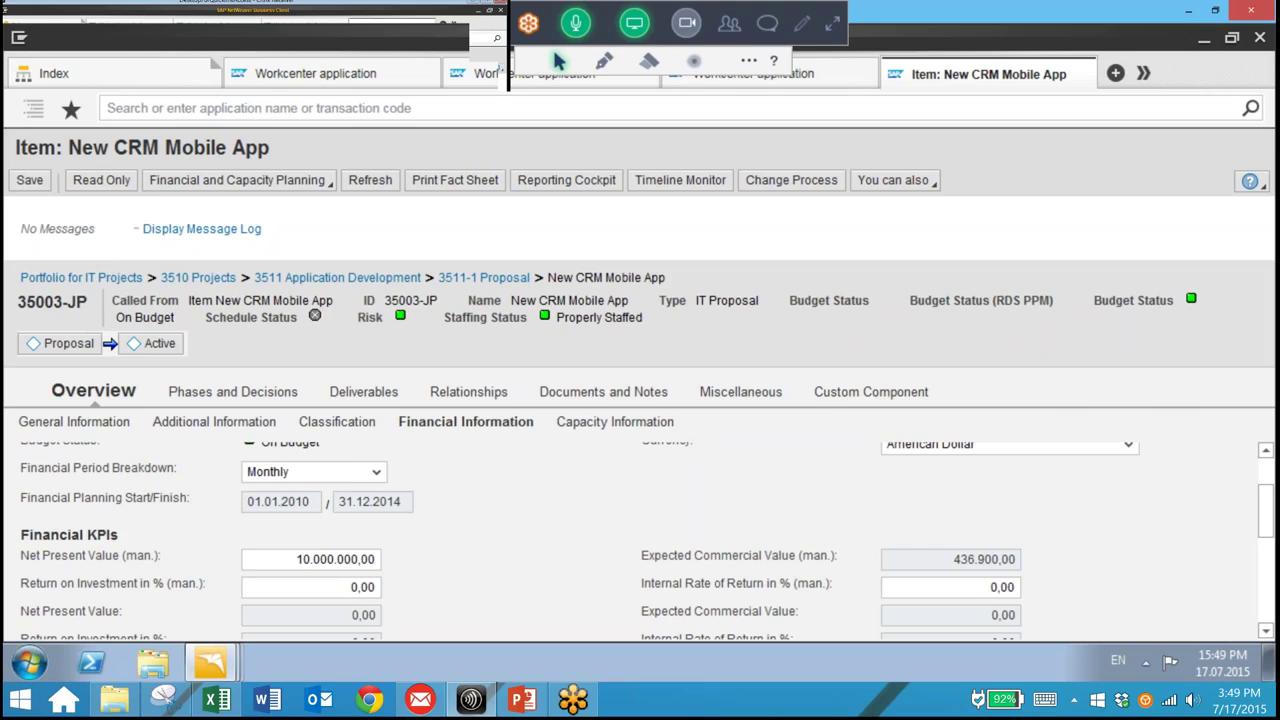
- Save the item, and set the status of its Proposal decision point to For Review with the change saved
key("ctrl+s")
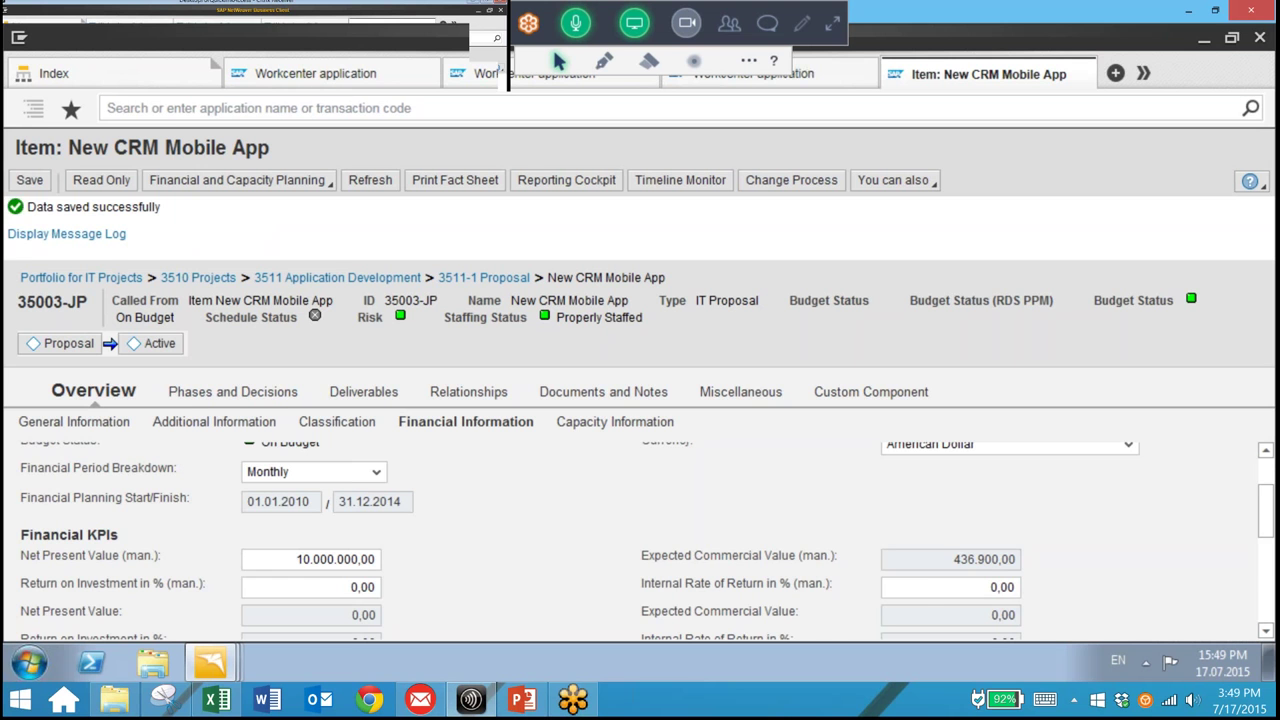
left_click(233, 391)
left_click(75, 461)
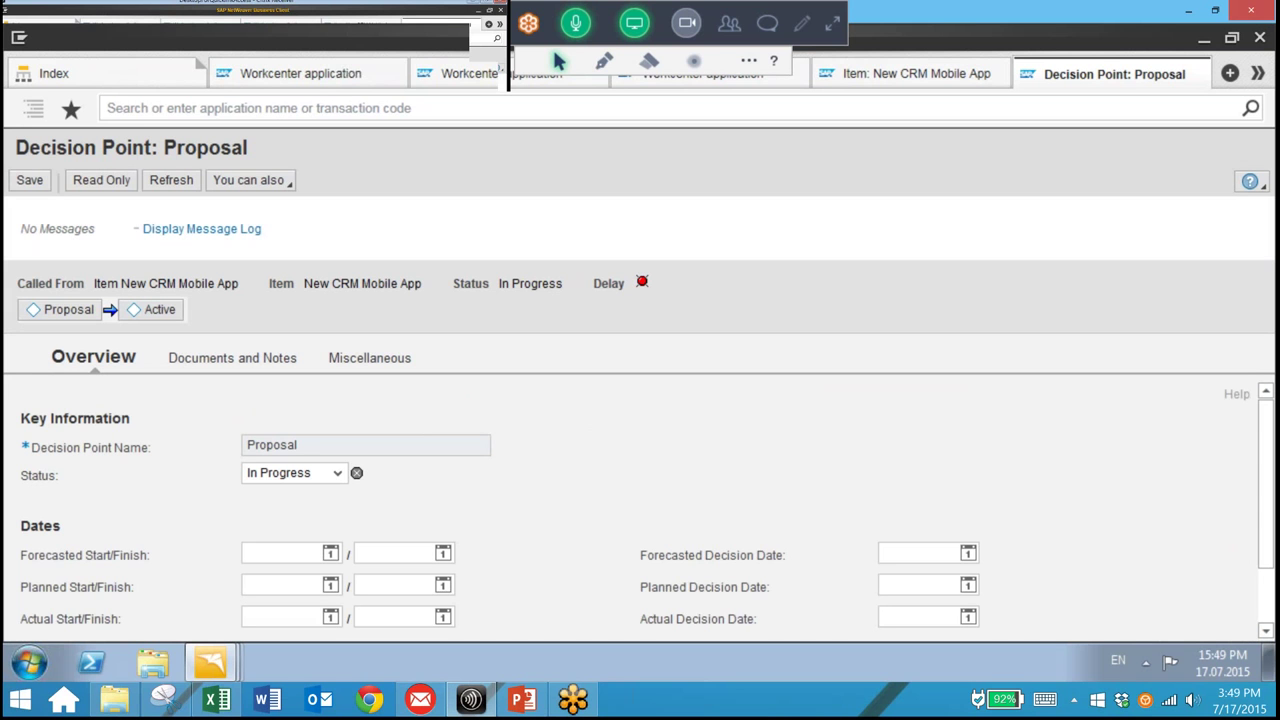
left_click(312, 472)
key("Up")
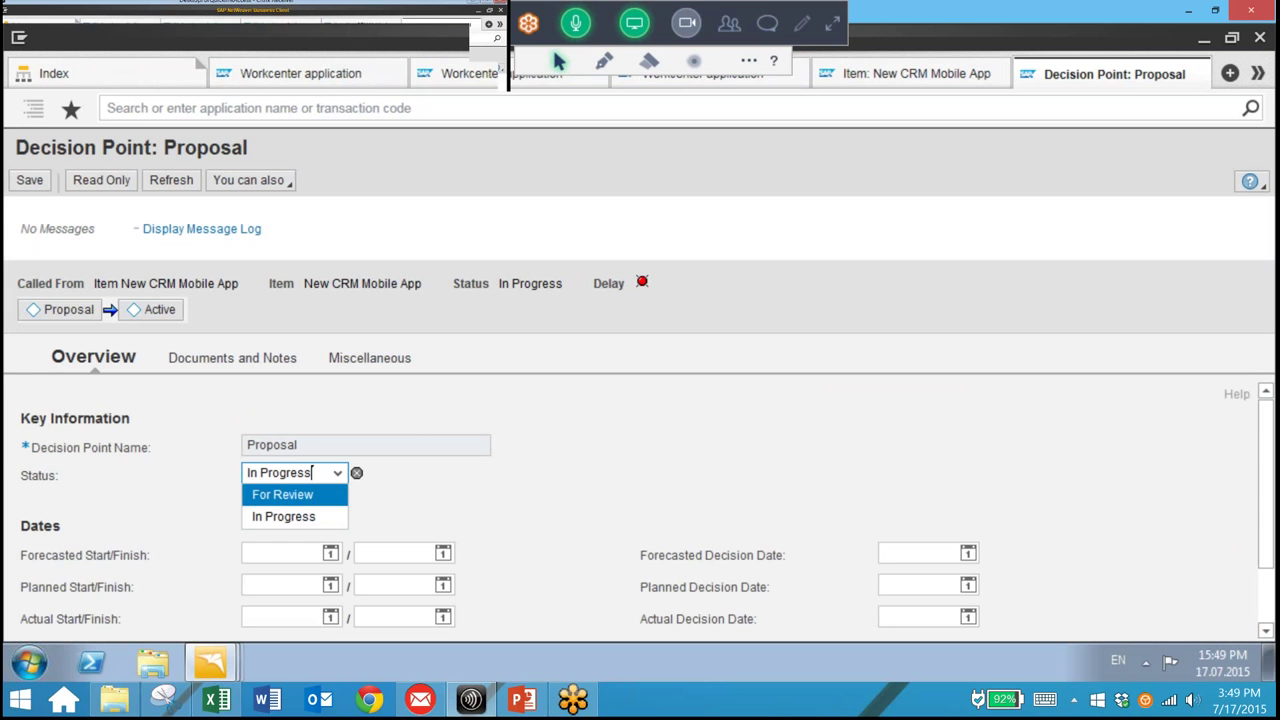
key("Return")
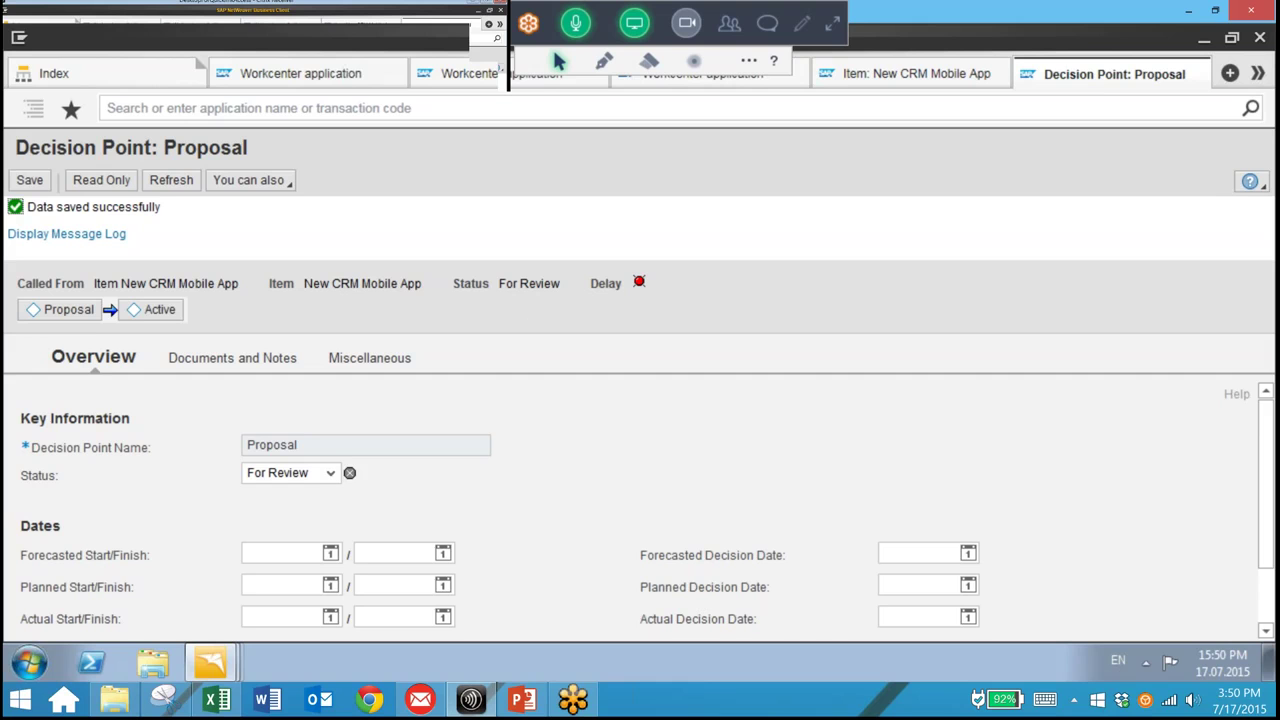
- Set the status of the Proposal decision point to Approved and save it
left_click(330, 472)
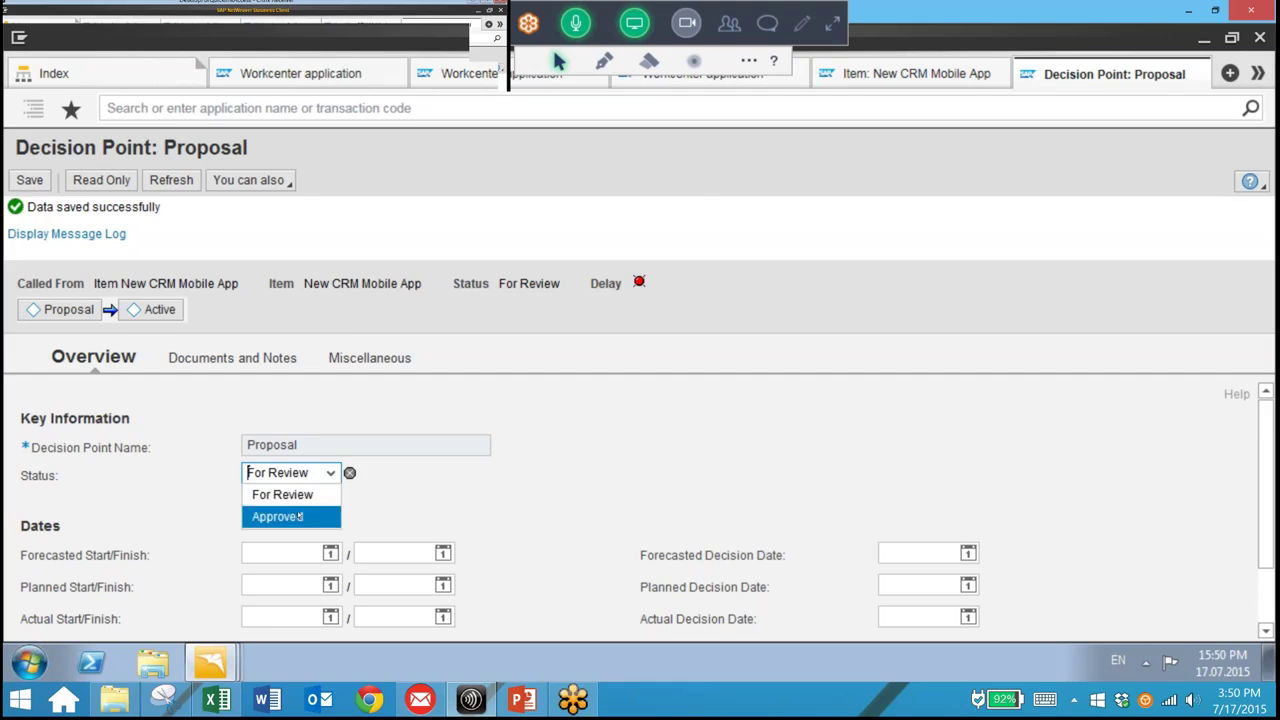
left_click(298, 516)
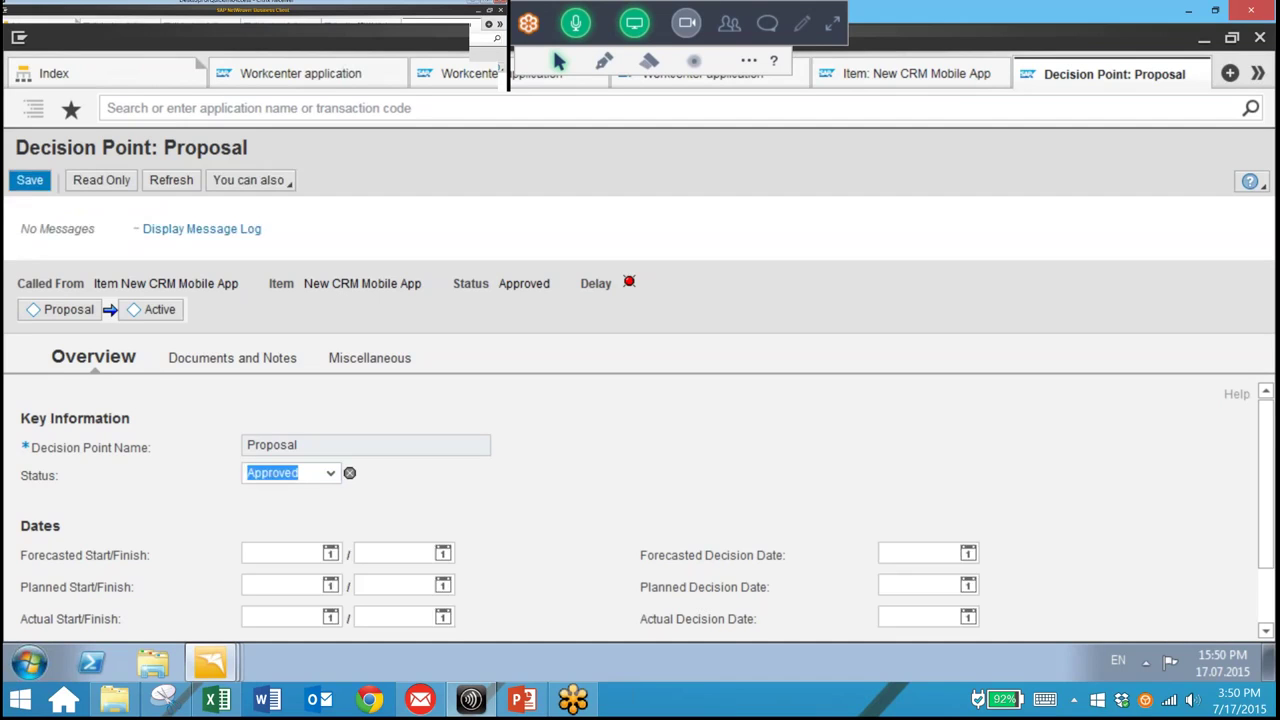
left_click(30, 180)
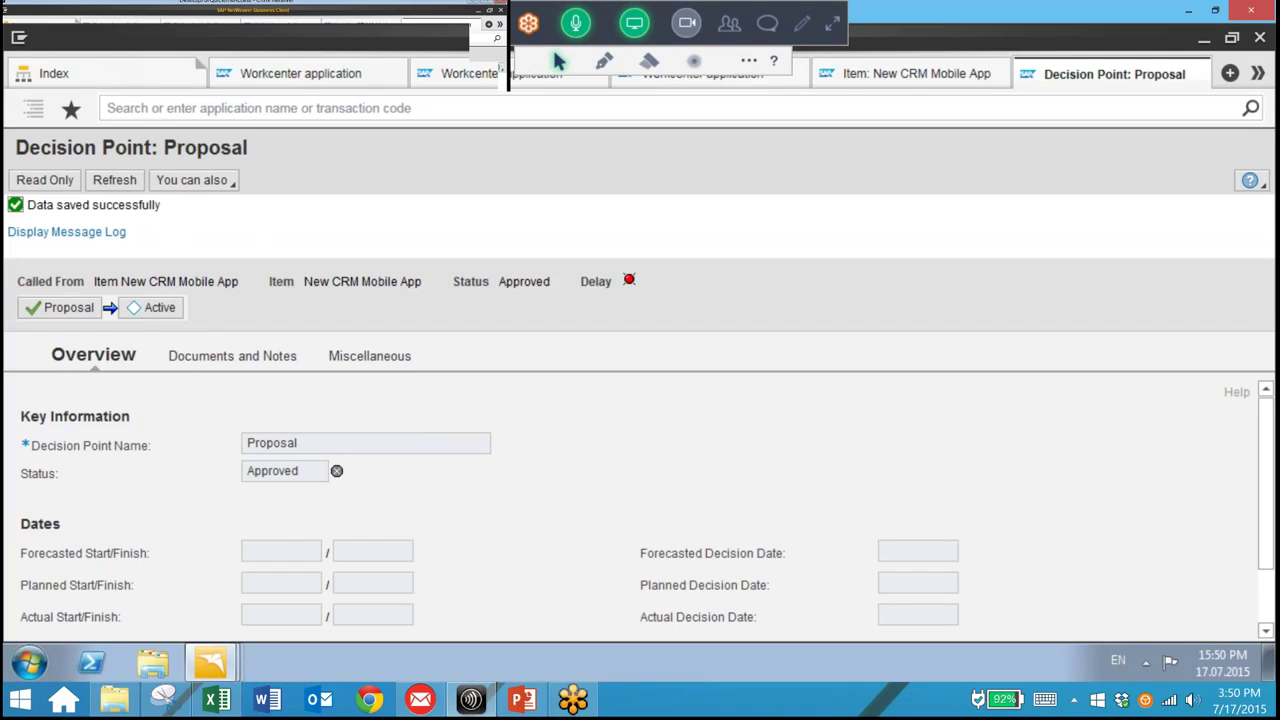
- Open Review IT Project Proposal from the portfolio reviews and show its items in the [Standard View]
left_click(163, 70)
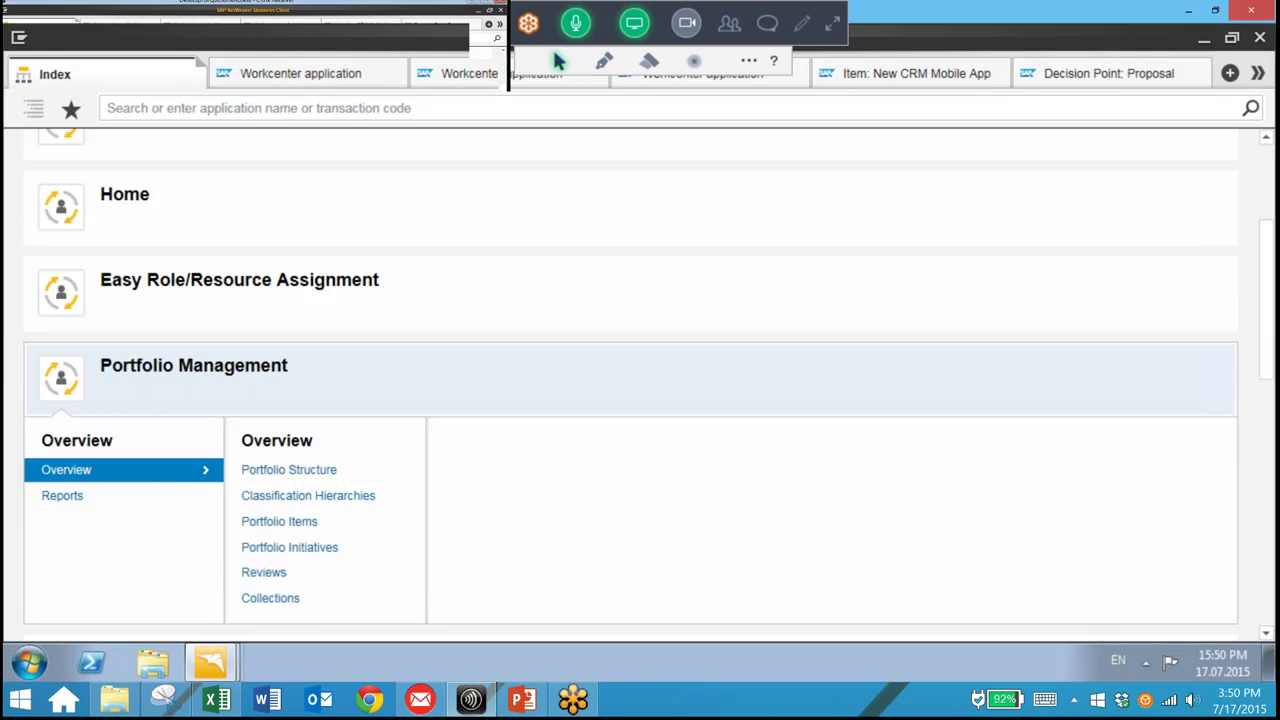
left_click(263, 572)
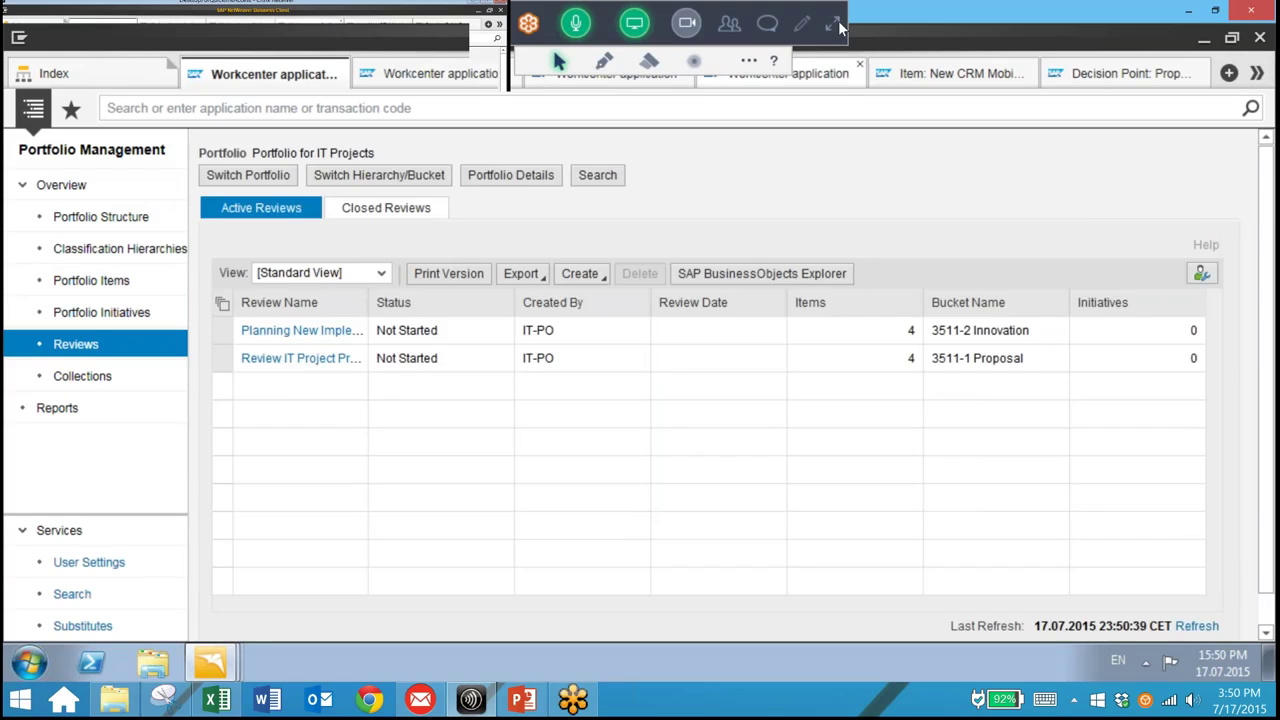
left_click(835, 25)
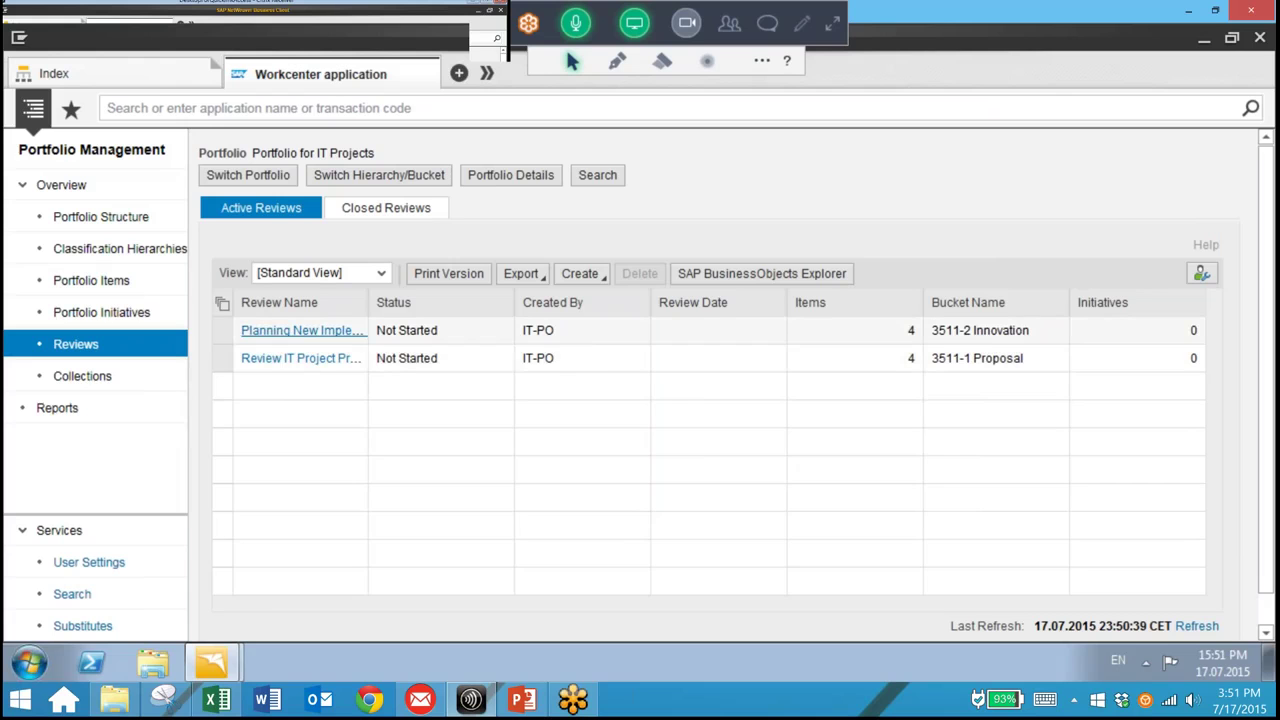
left_click(316, 358)
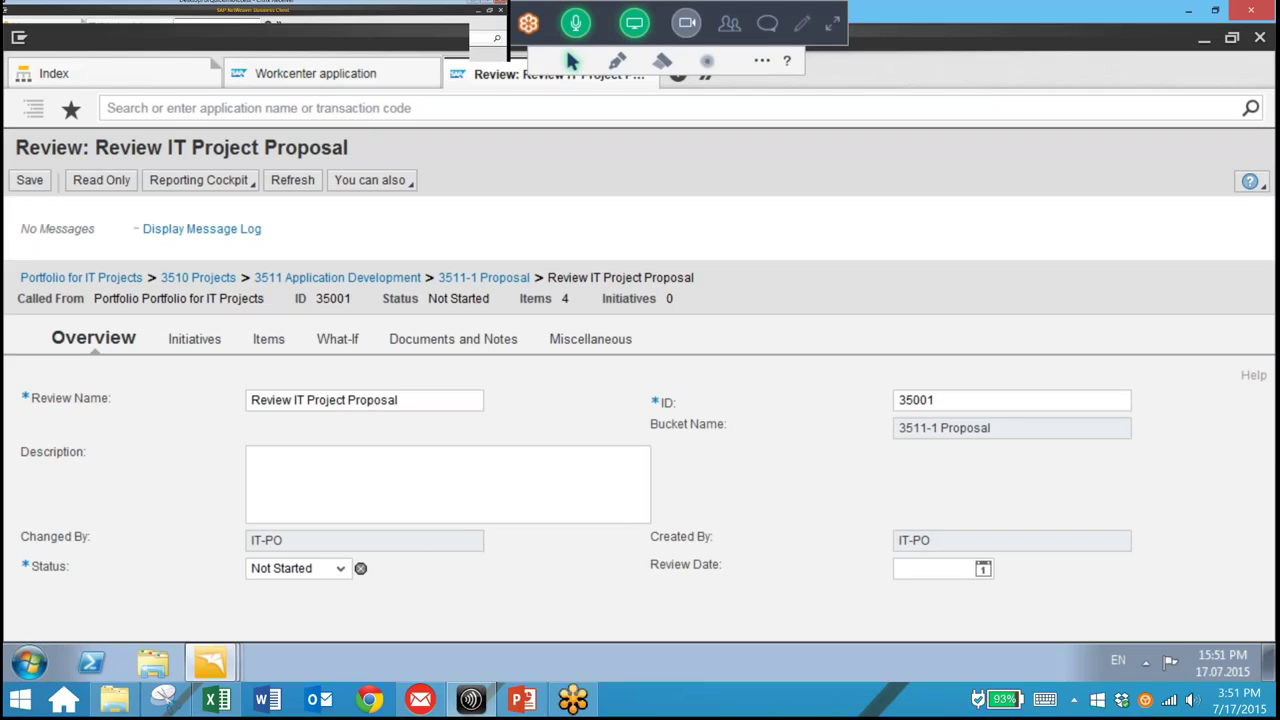
left_click(266, 341)
left_click(188, 391)
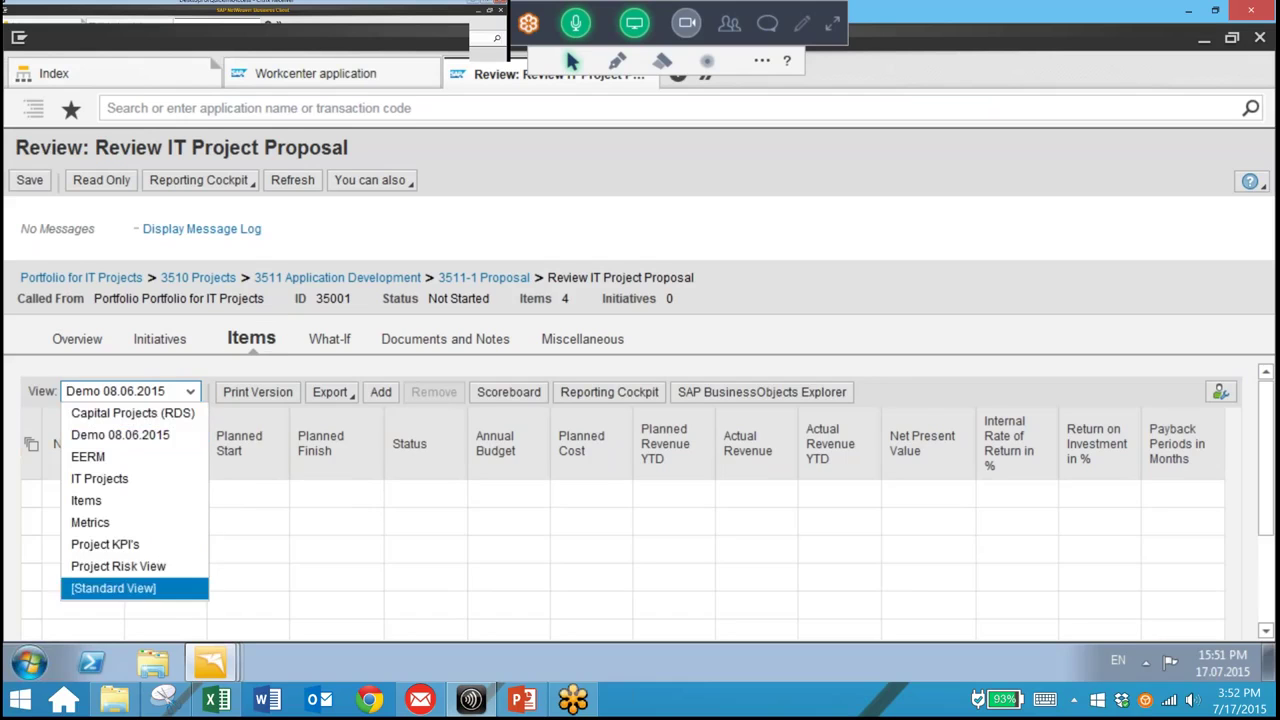
key("Return")
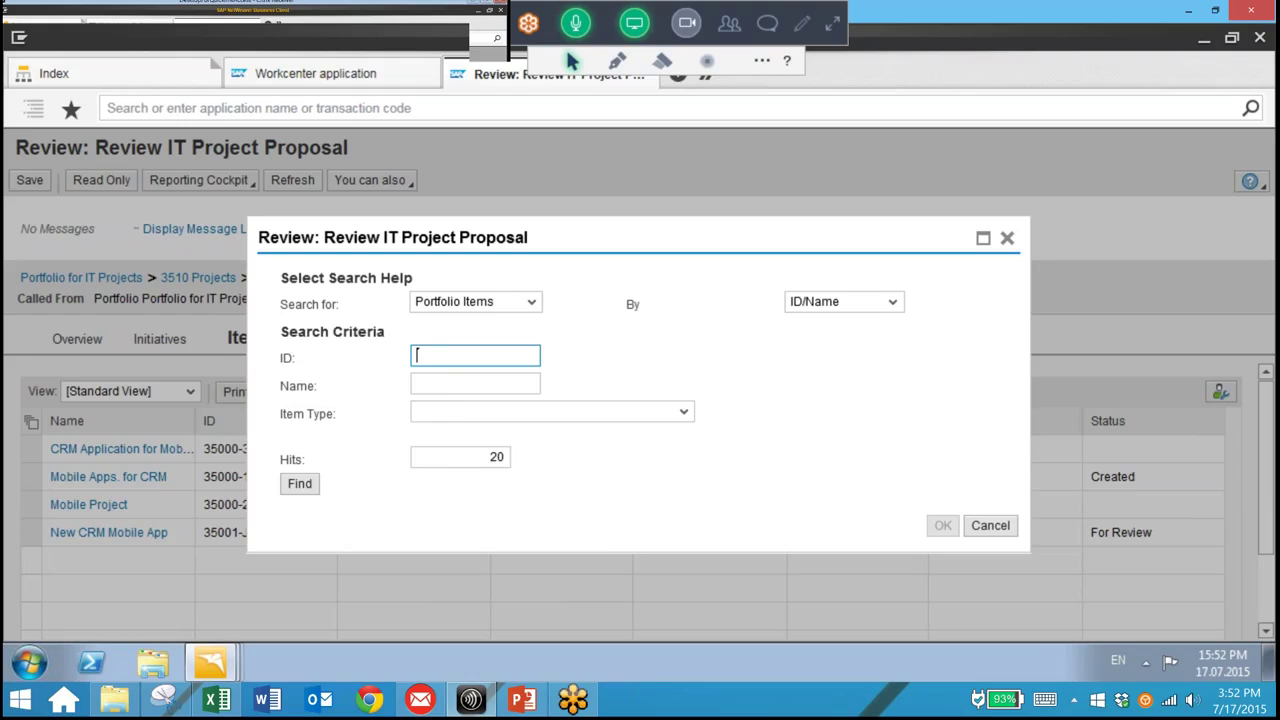
- Find portfolio item 35003-JP by its ID, add it to the review's items and save the review
type("3")
key("Down")
key("Return")
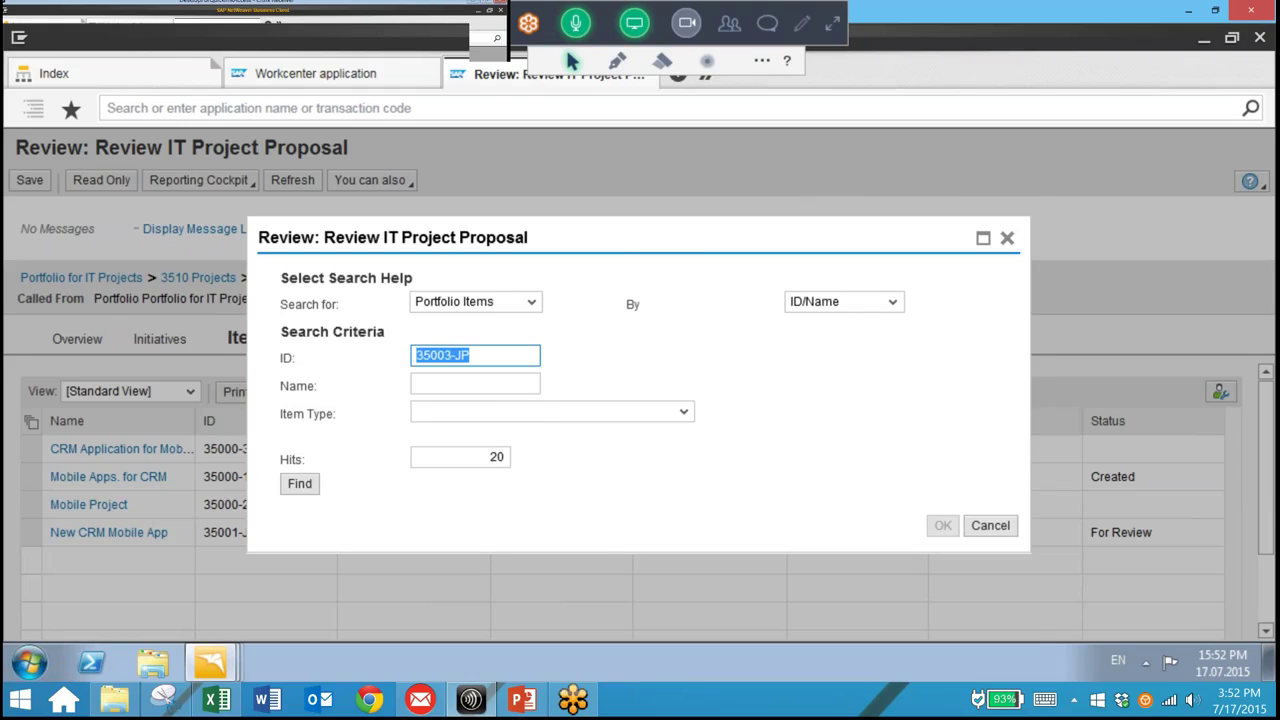
key("Return")
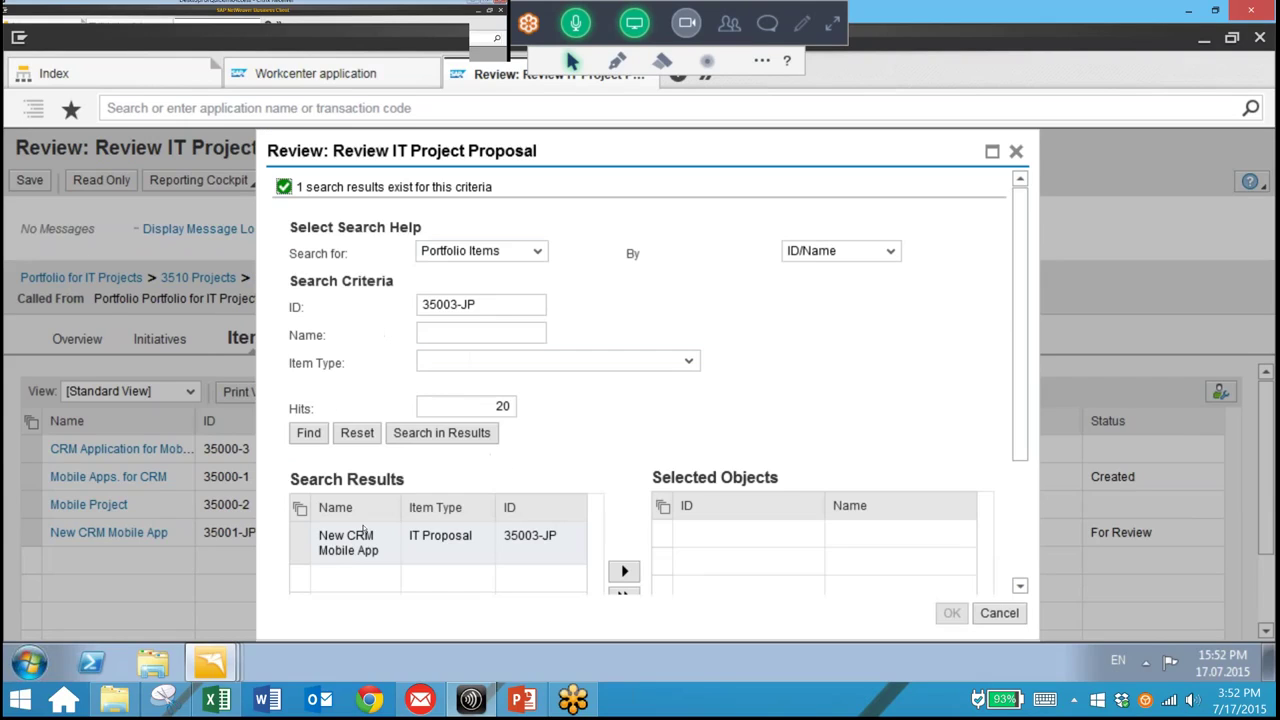
left_click(299, 543)
left_click(624, 538)
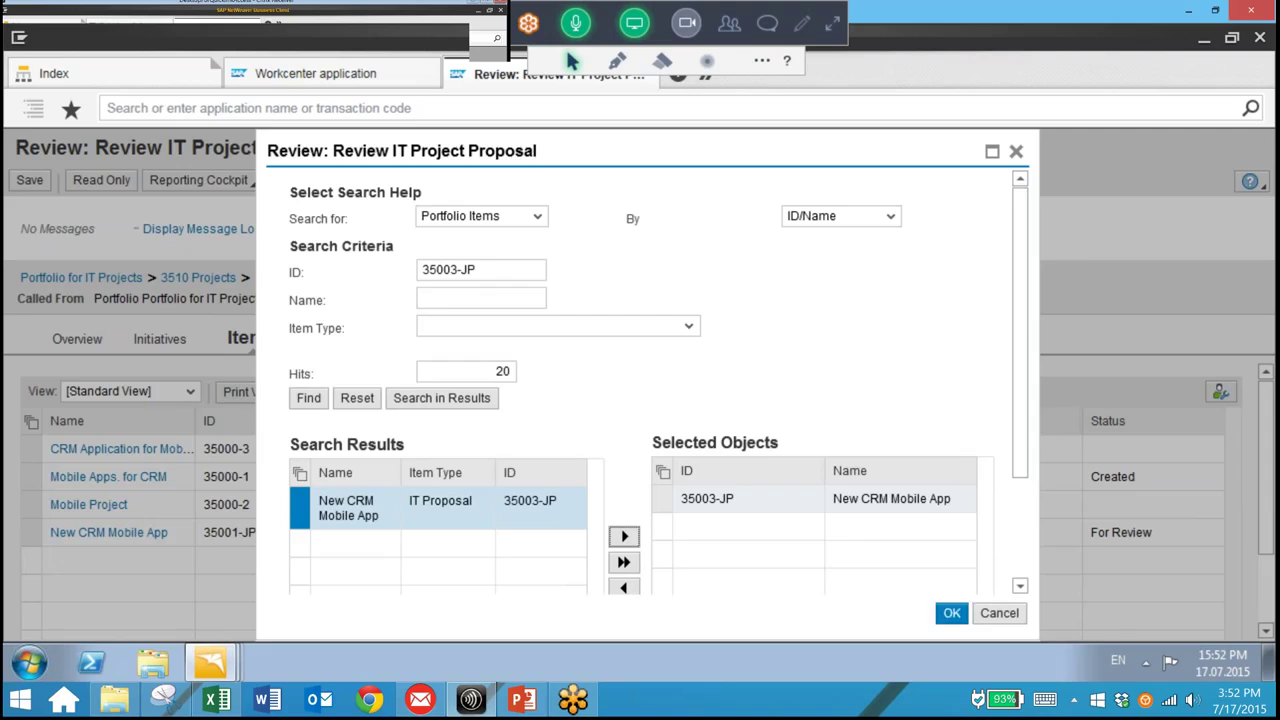
left_click(951, 613)
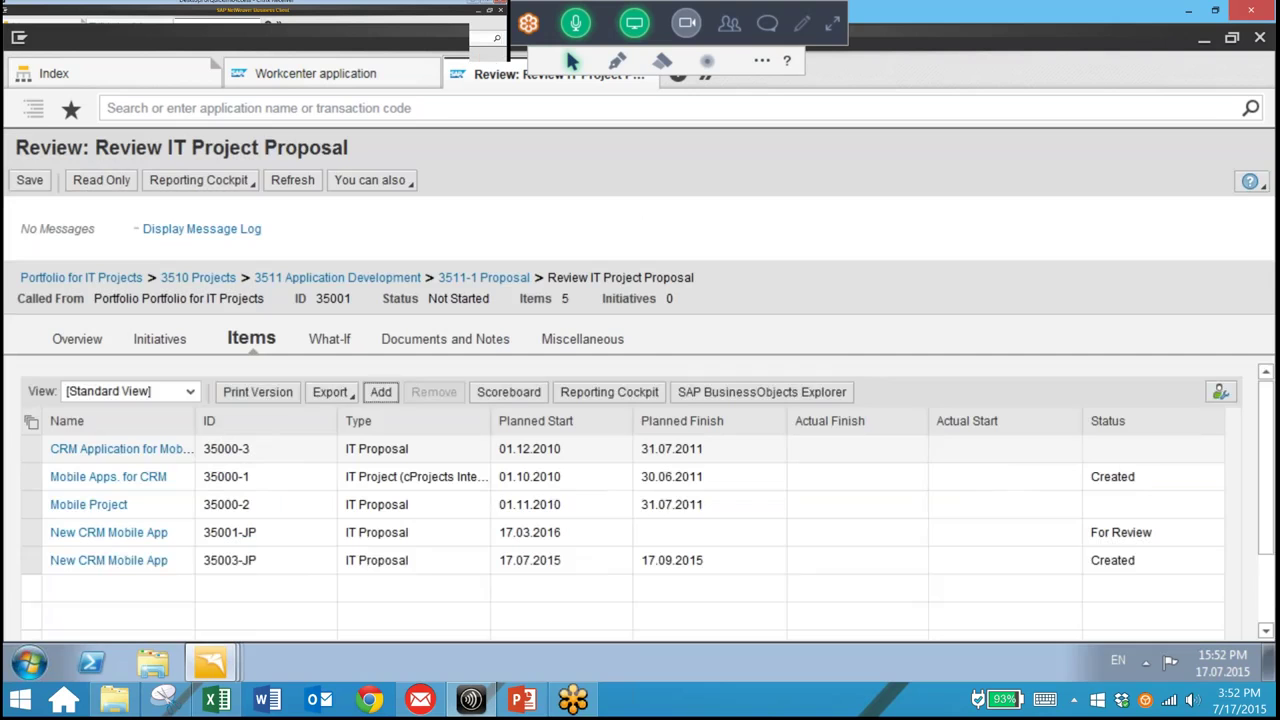
scroll(640, 498, "down", 1)
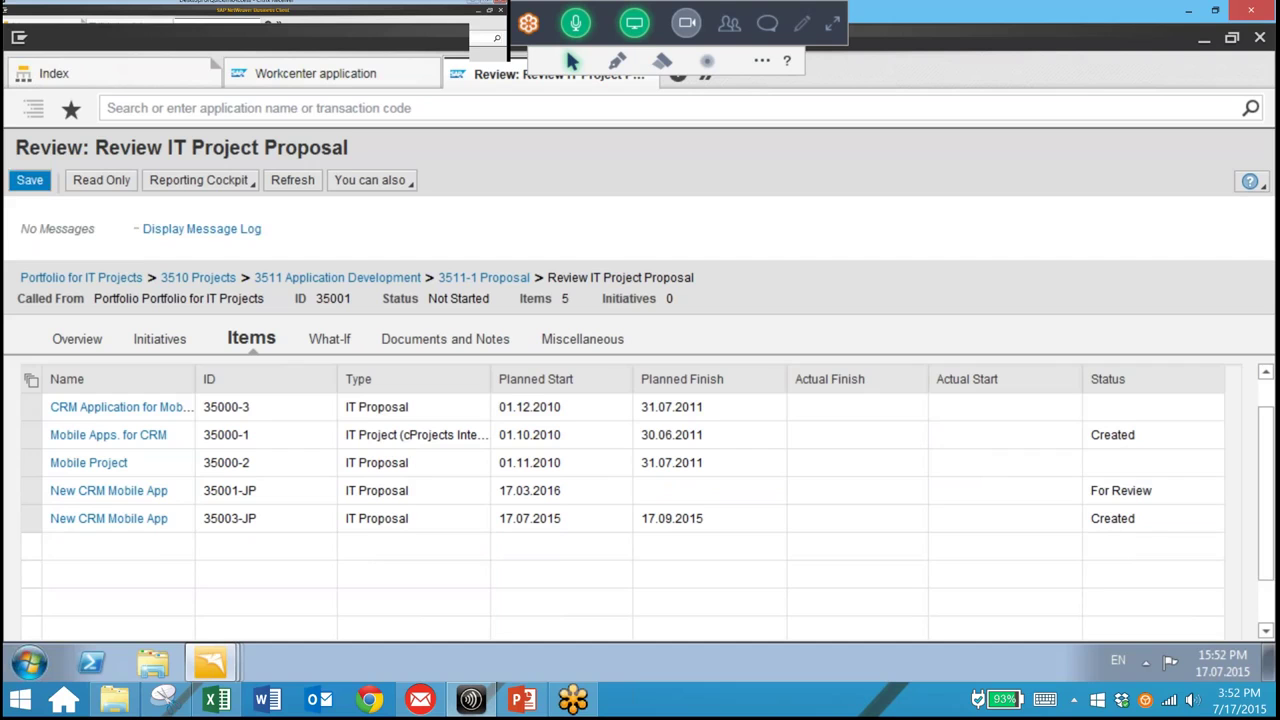
left_click(29, 180)
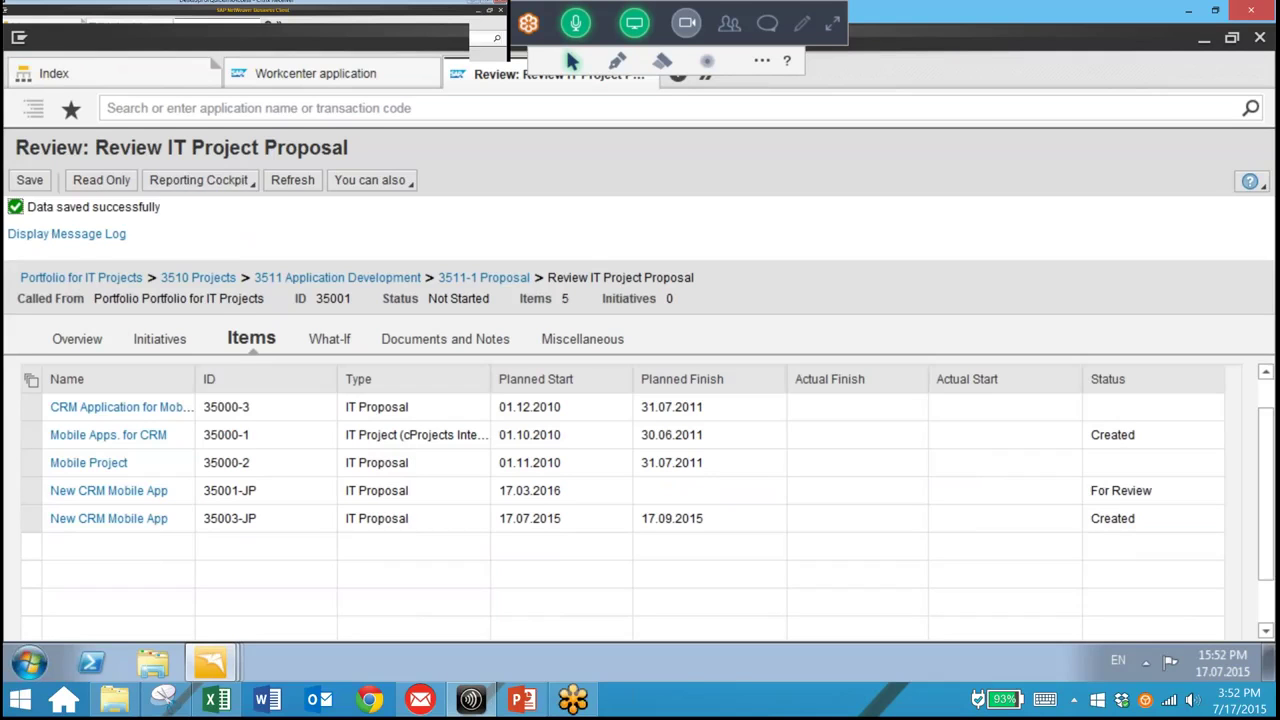
- Open the Item Reporting Cockpit for the review and examine the ECV, manual ECV and schedule charts of its items
left_click(198, 181)
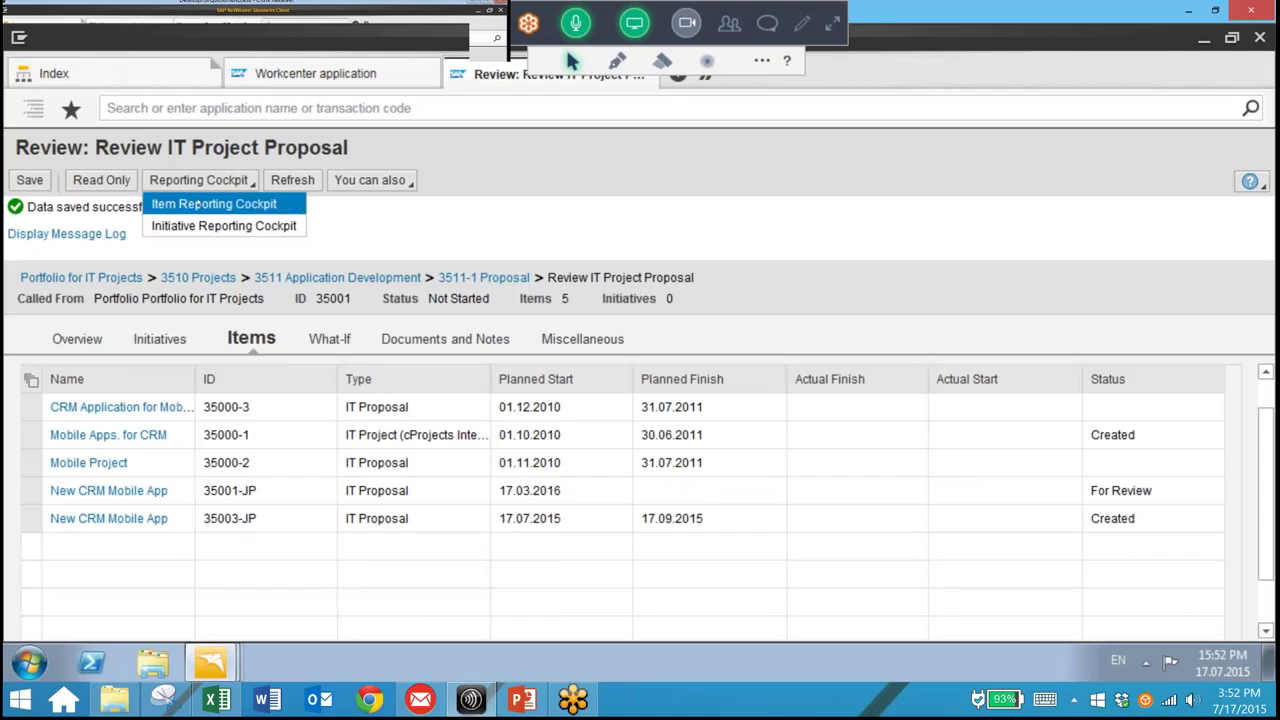
left_click(197, 204)
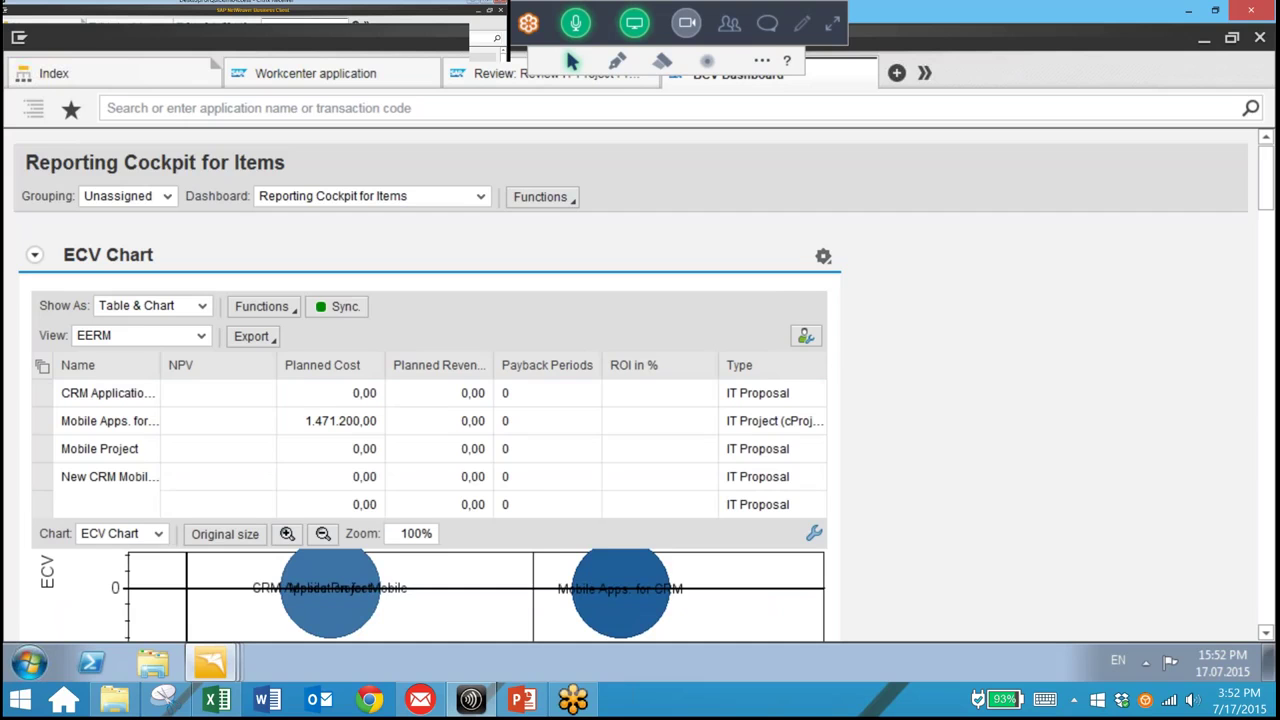
scroll(991, 352, "down", 1)
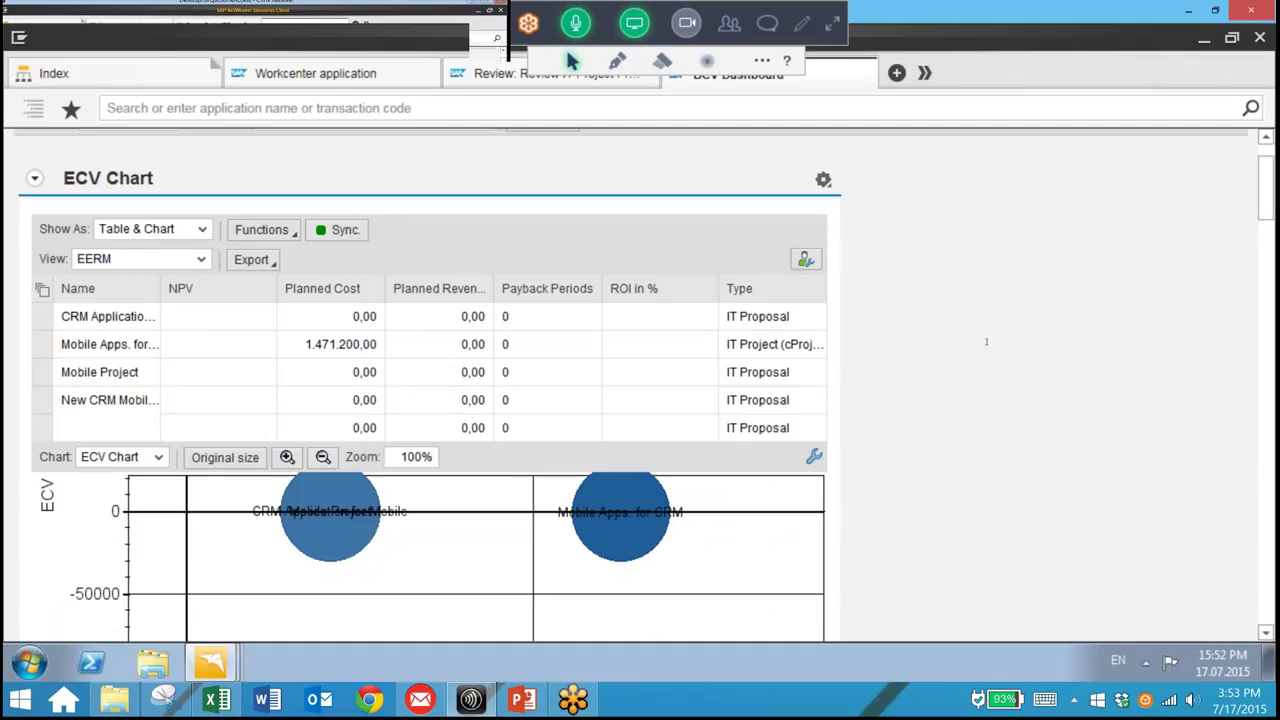
scroll(986, 342, "down", 1)
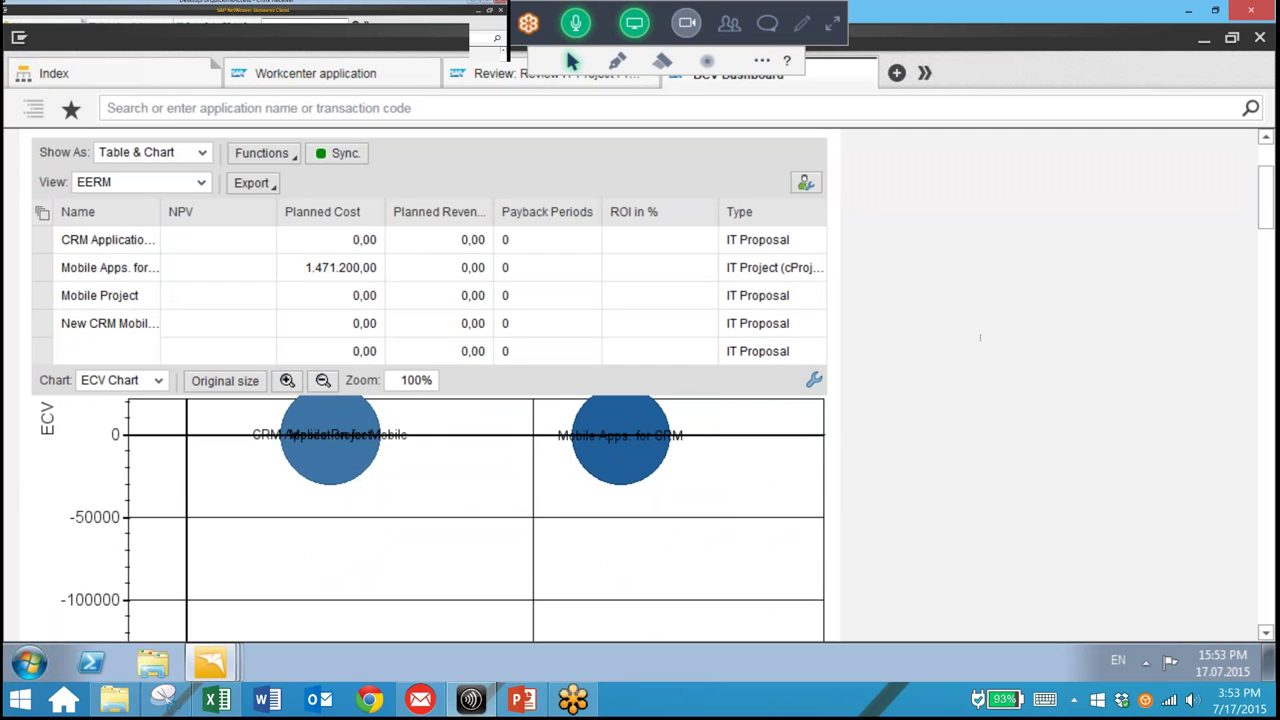
scroll(980, 337, "down", 1)
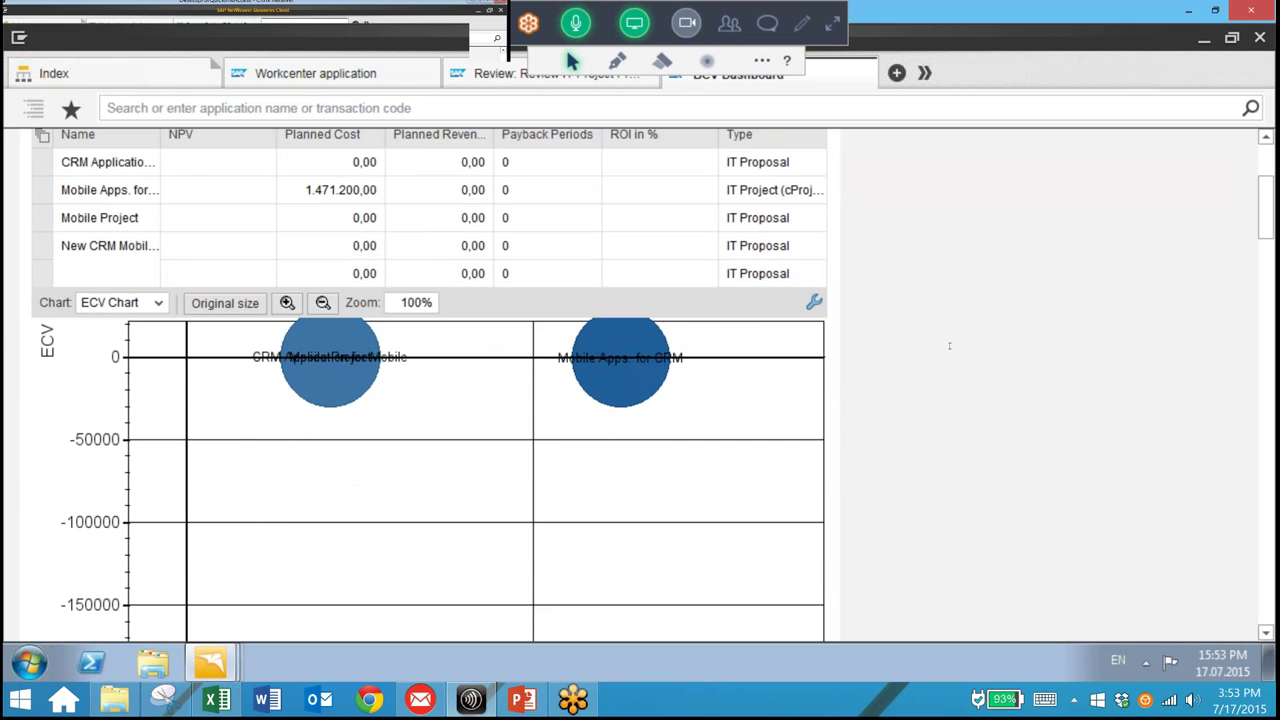
scroll(949, 345, "down", 2)
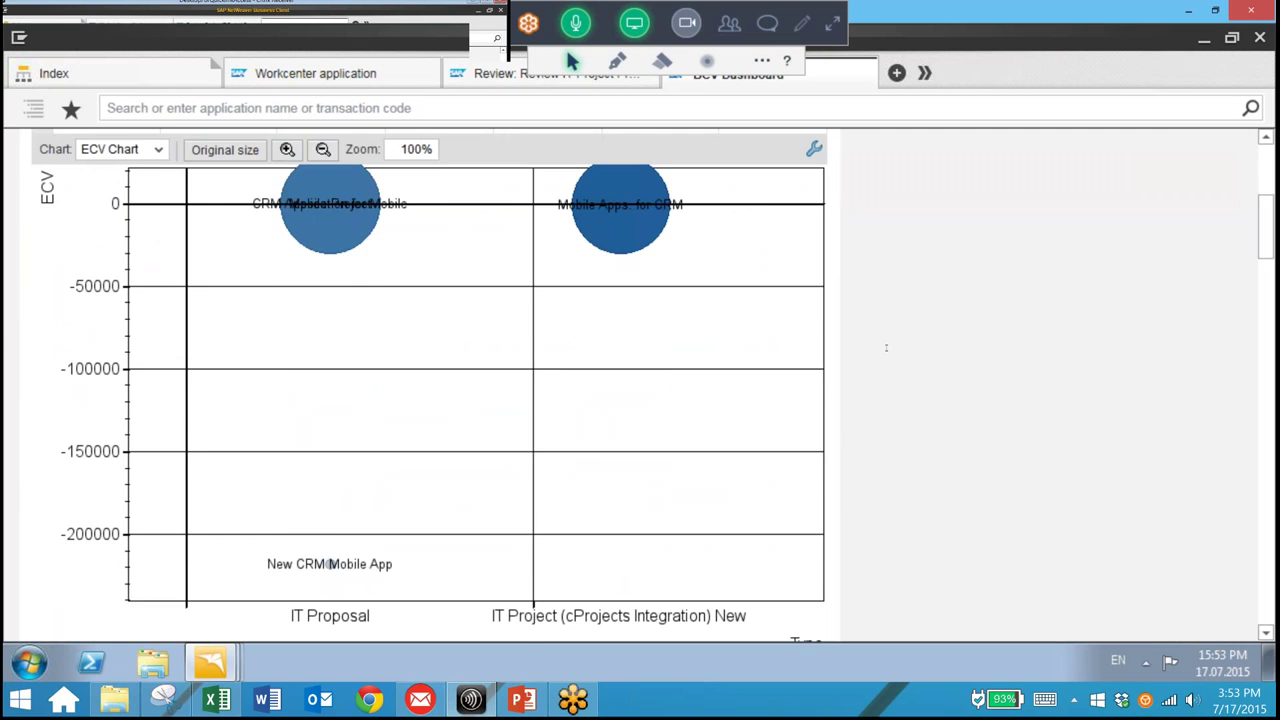
scroll(886, 347, "down", 2)
scroll(886, 347, "down", 1)
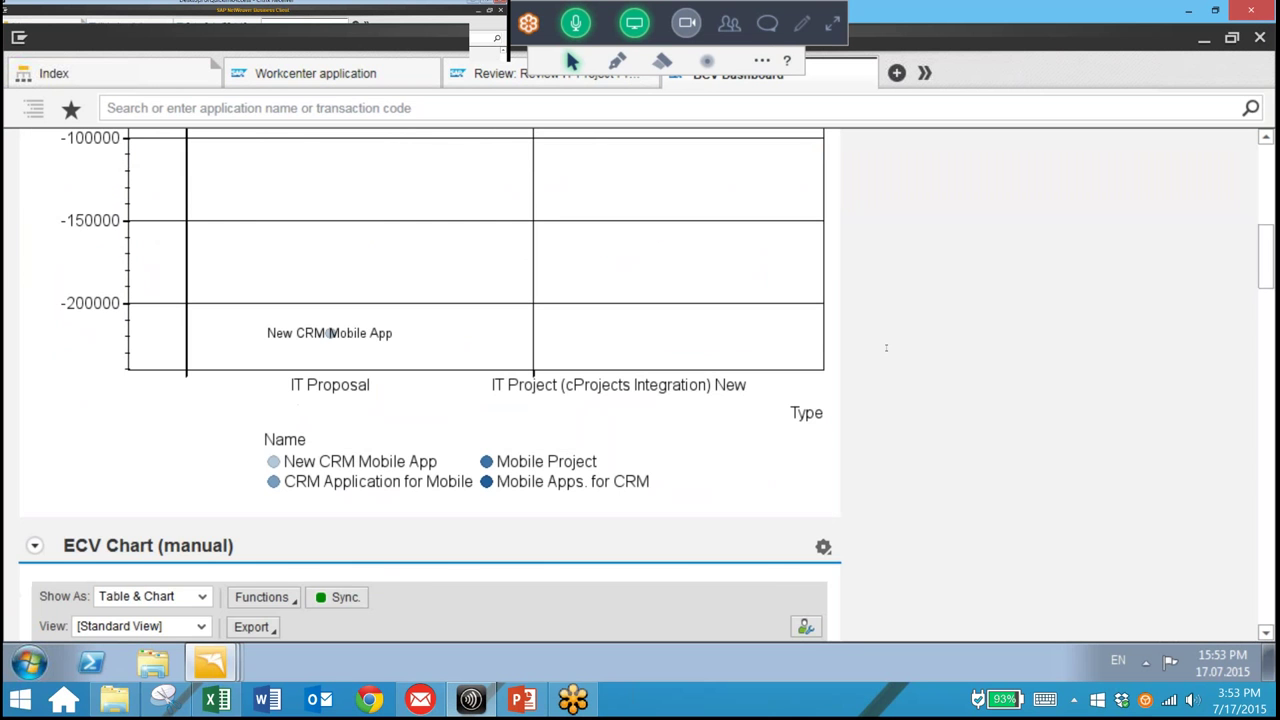
scroll(886, 347, "down", 4)
scroll(886, 347, "down", 3)
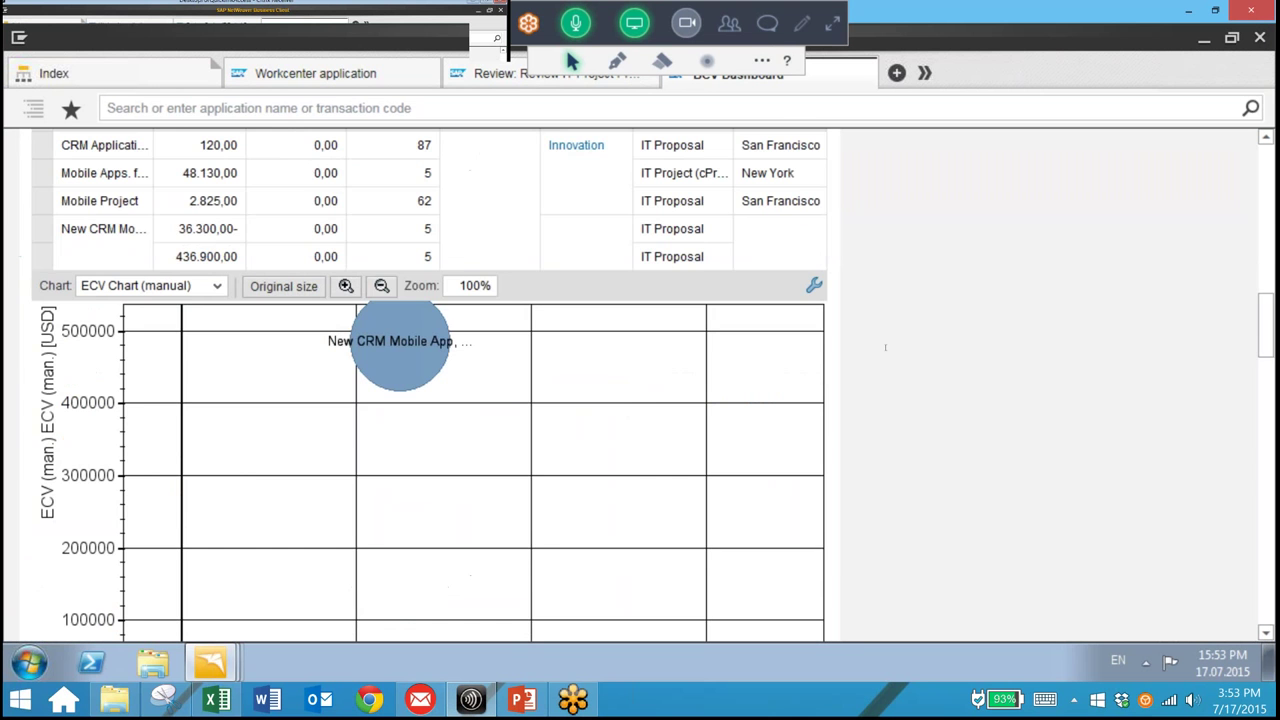
scroll(885, 347, "down", 4)
scroll(885, 347, "down", 4)
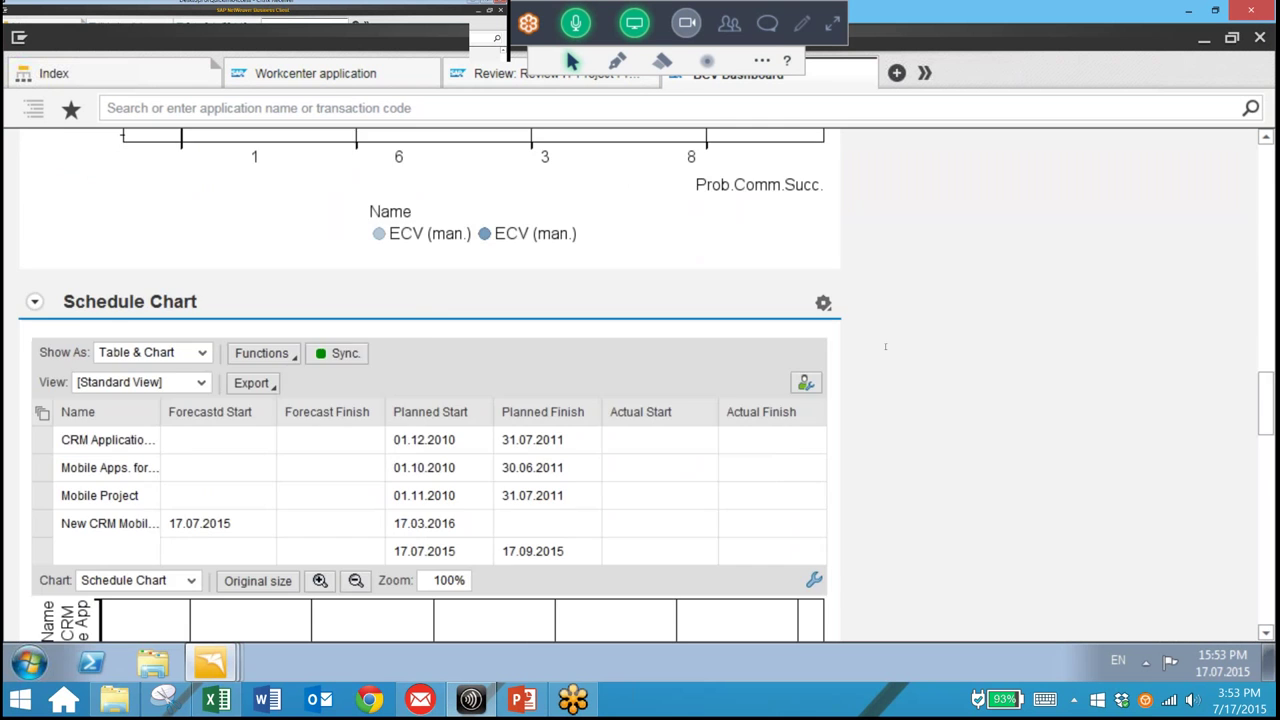
scroll(885, 347, "down", 4)
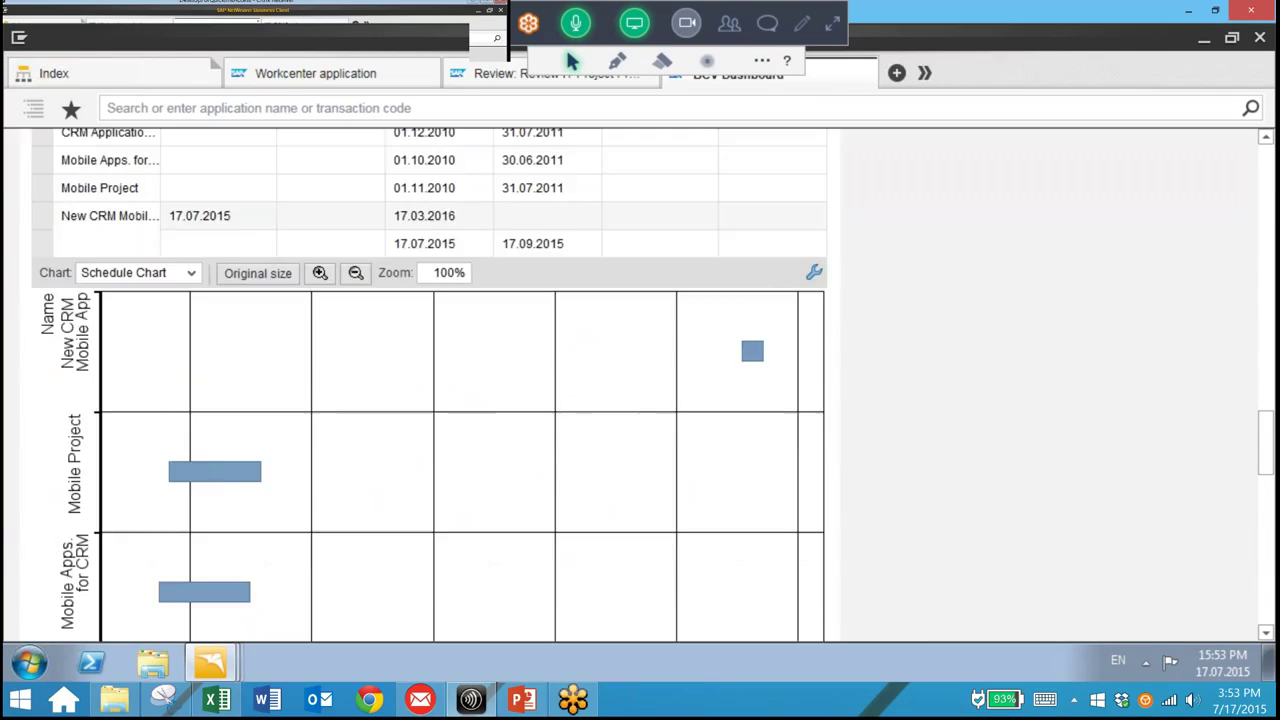
- Score the review's items on the Scoreboard with the IT Global Financial Value model and view its weighted score calculation
left_click(508, 75)
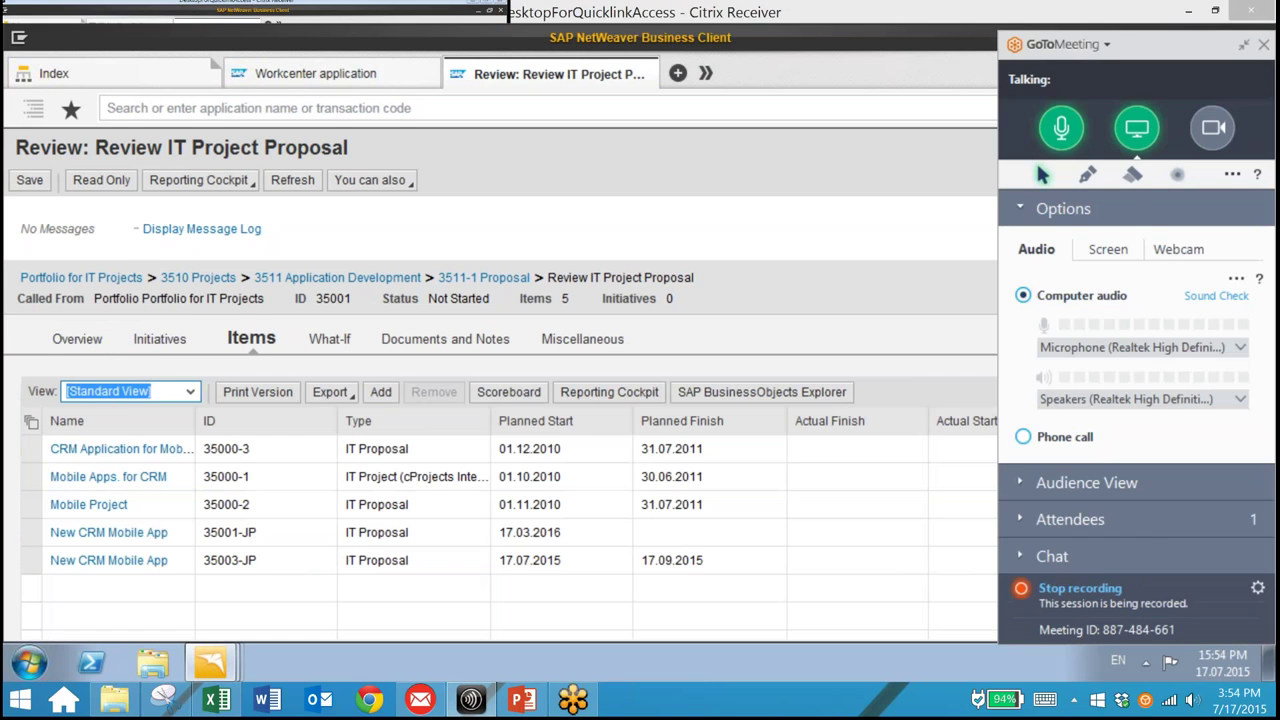
left_click(509, 392)
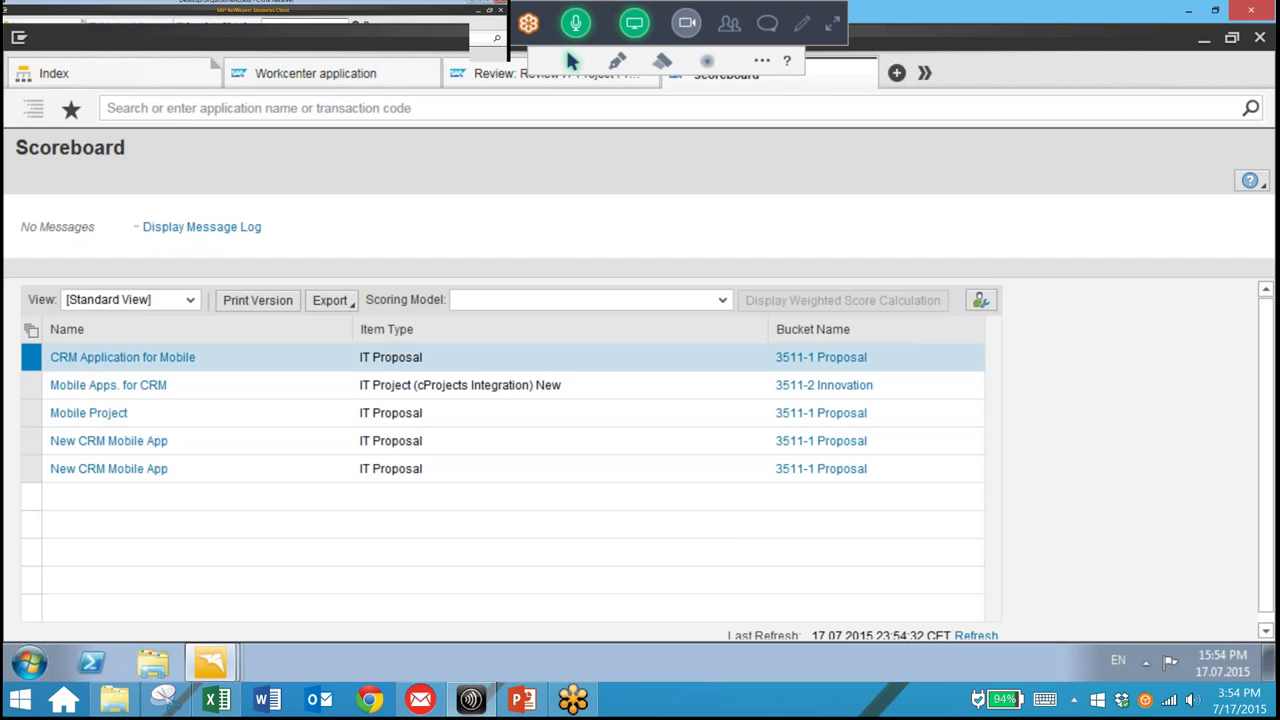
left_click(722, 300)
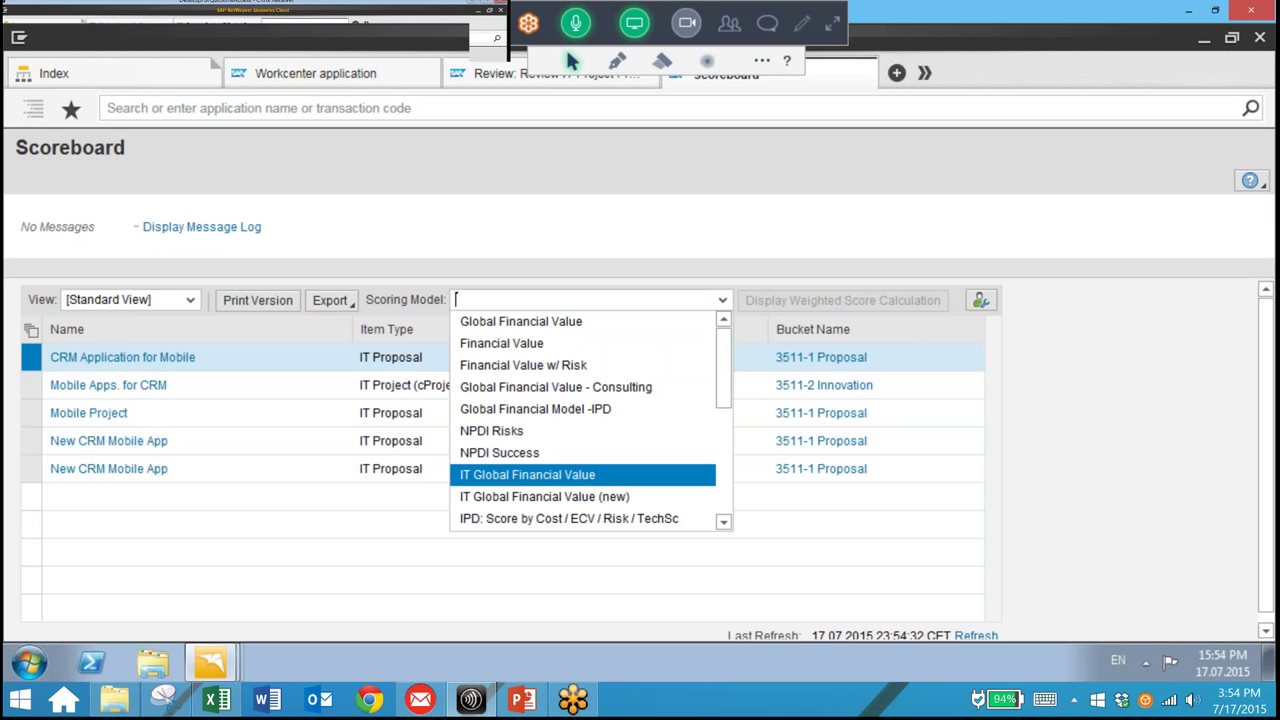
key("Return")
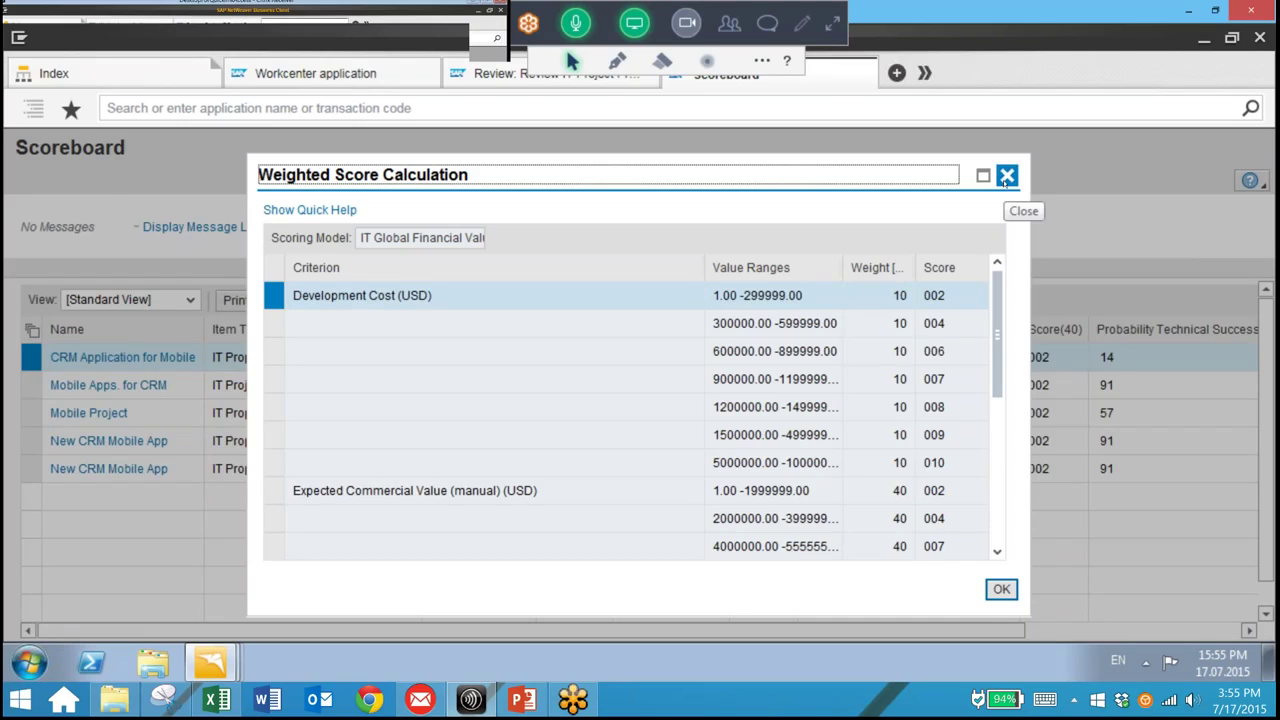
left_click(1006, 177)
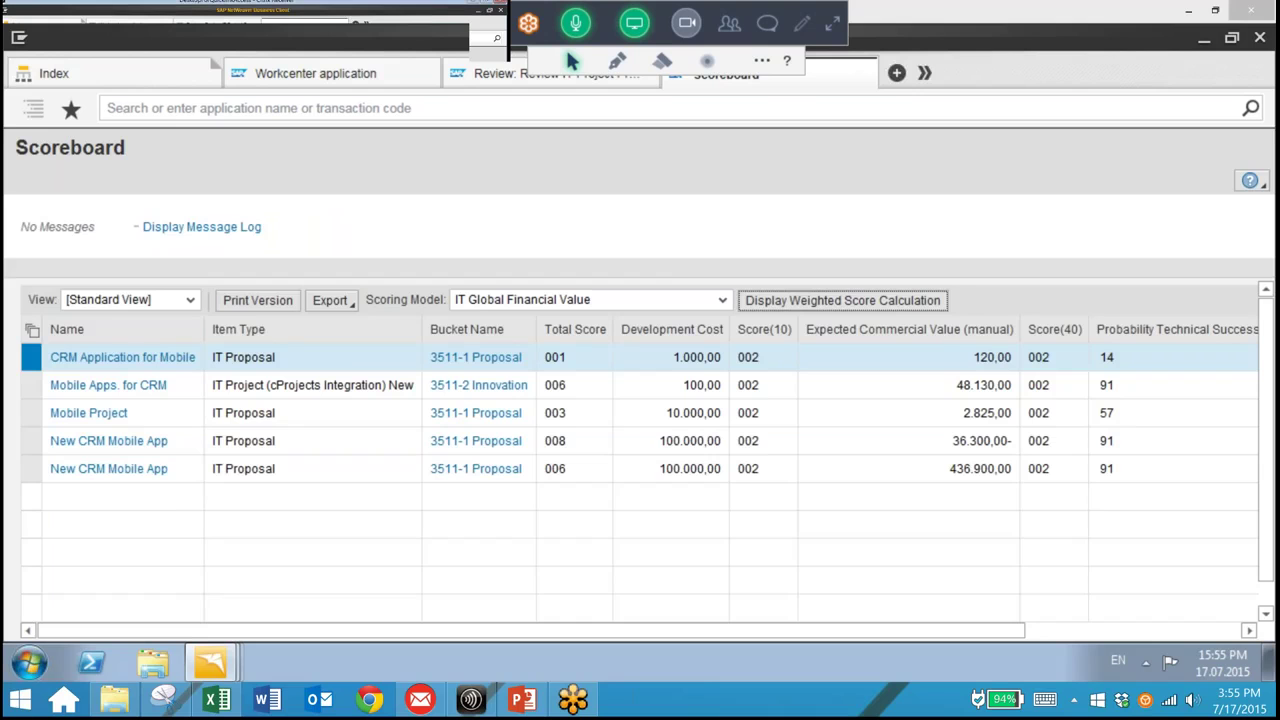
- Open New CRM Mobile App from the Scoreboard, set its Active decision point's status to Approved and save
left_click(134, 469)
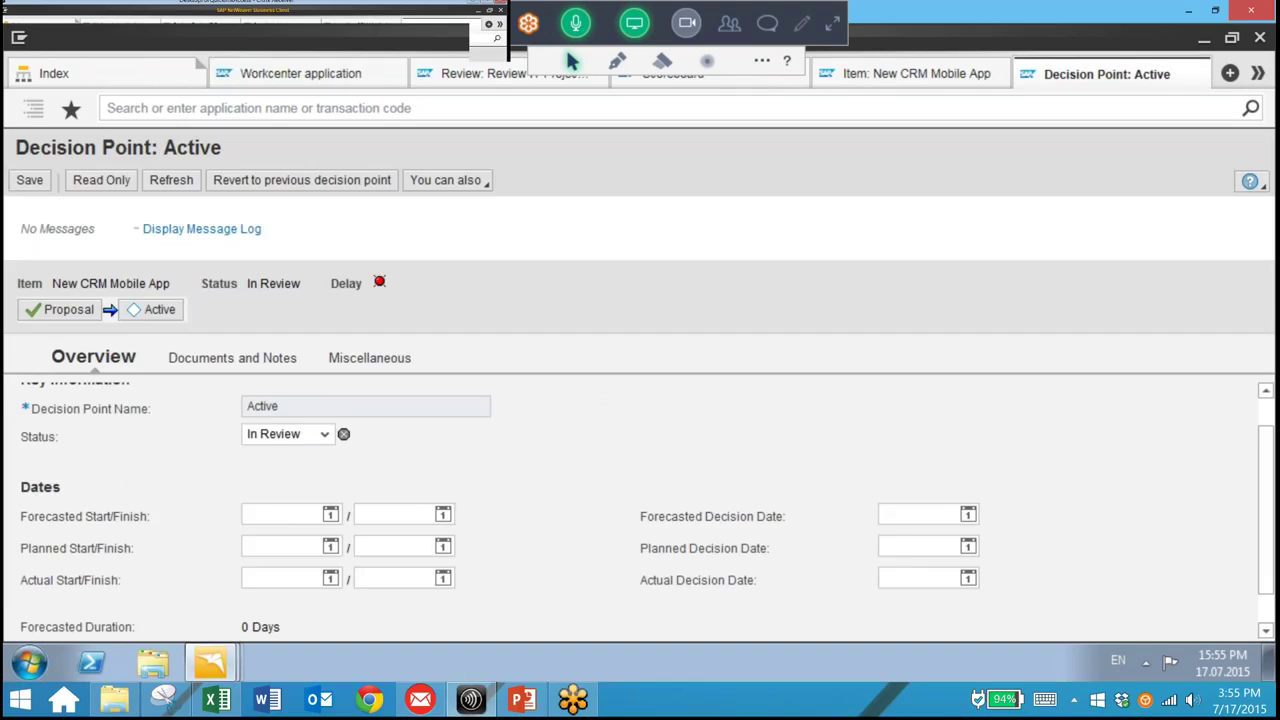
left_click(325, 435)
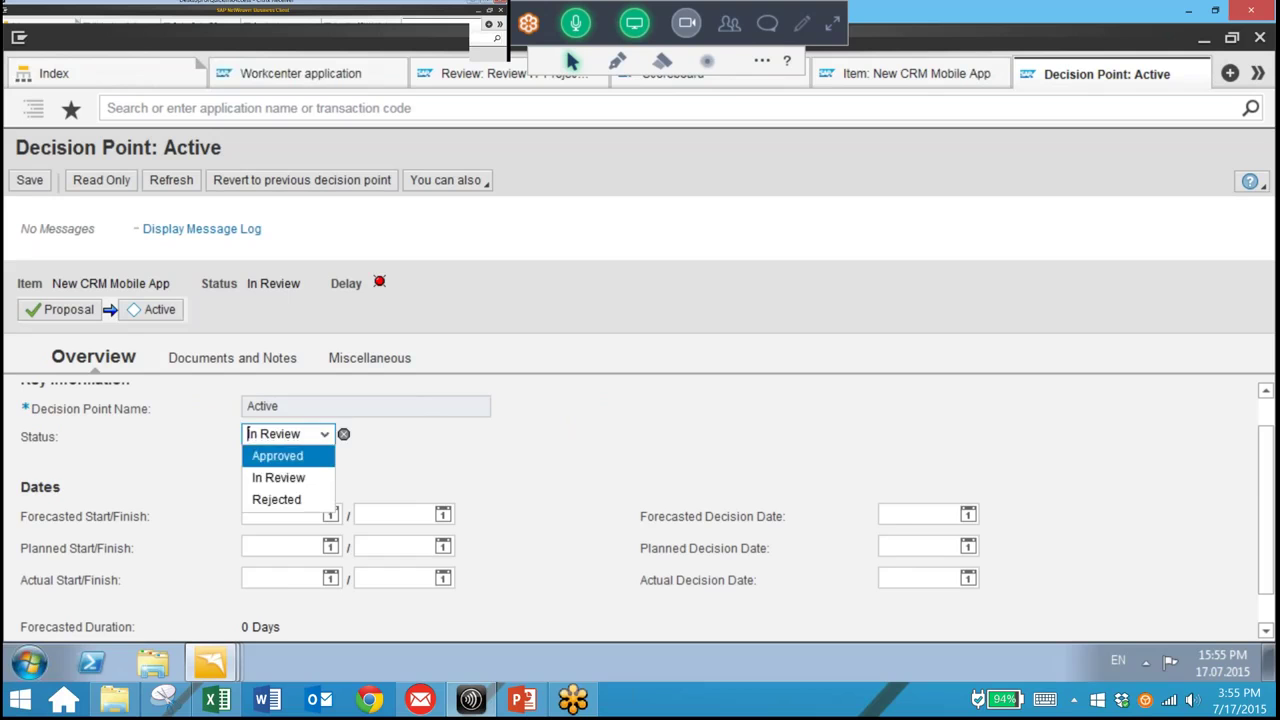
left_click(300, 456)
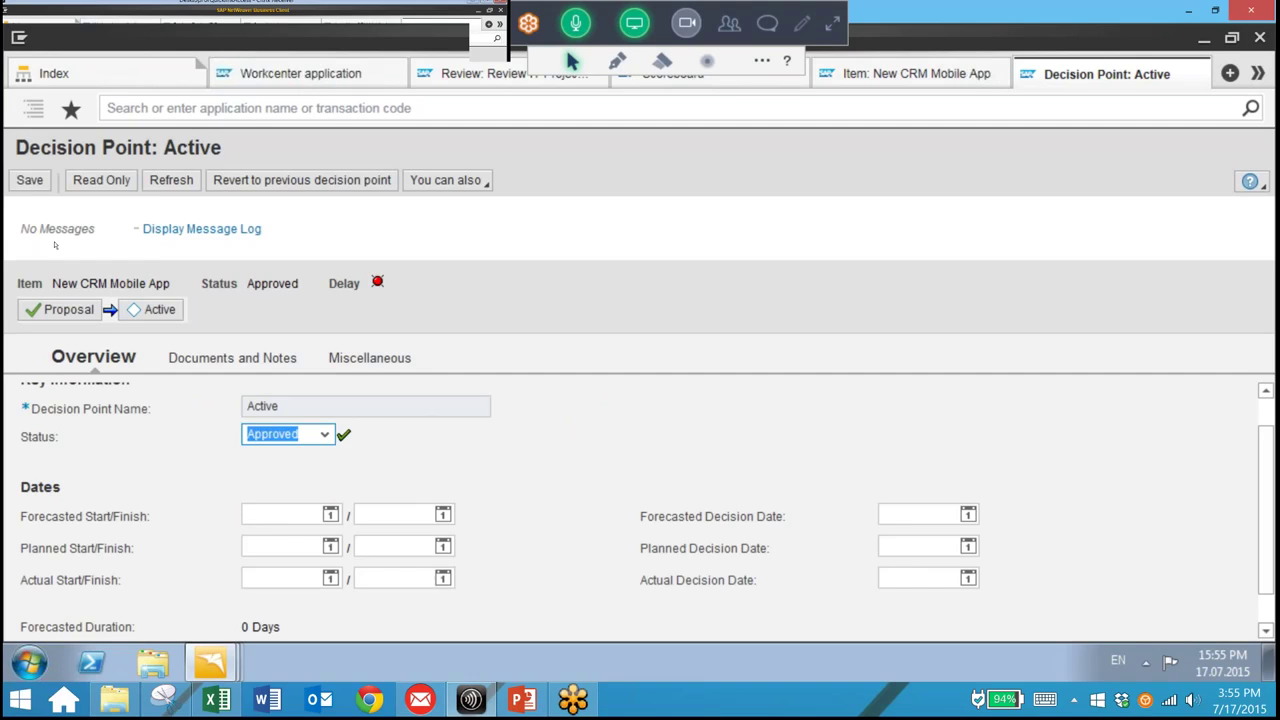
left_click(33, 186)
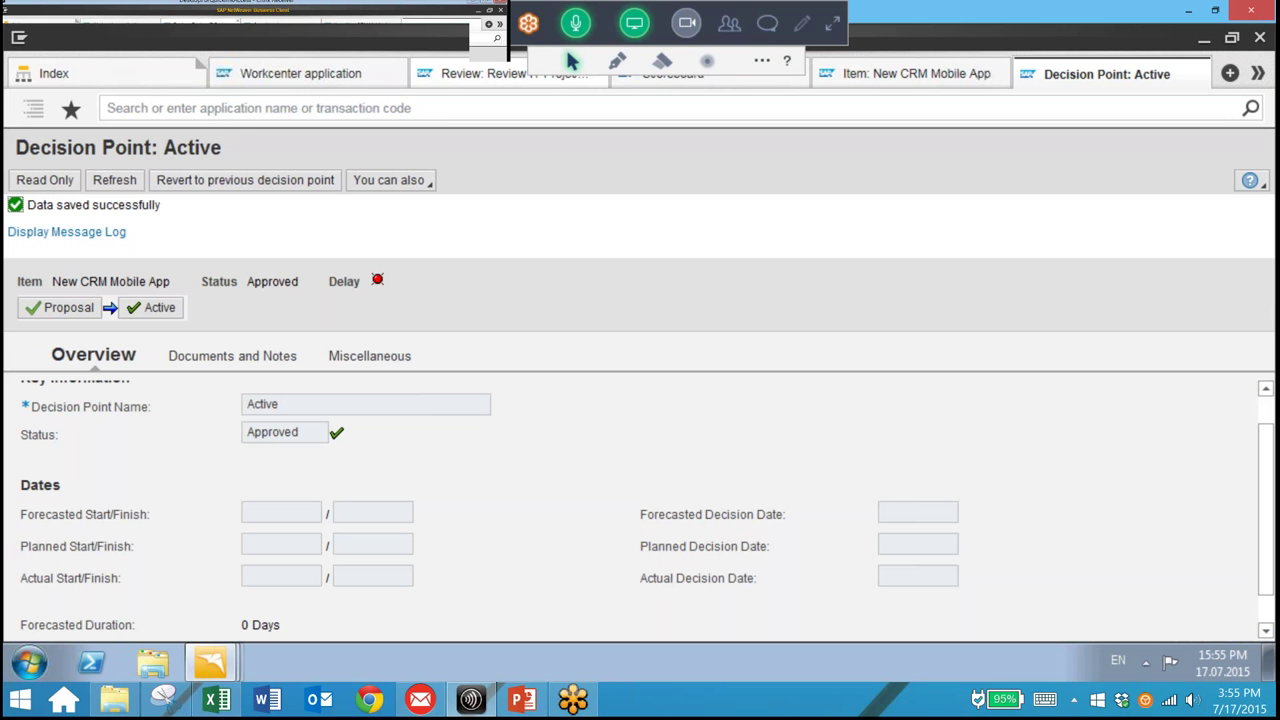
- Change the item's process to IT Project (cProjects Integration) New, deleting previous decision points and creating an item version, and save
left_click(898, 73)
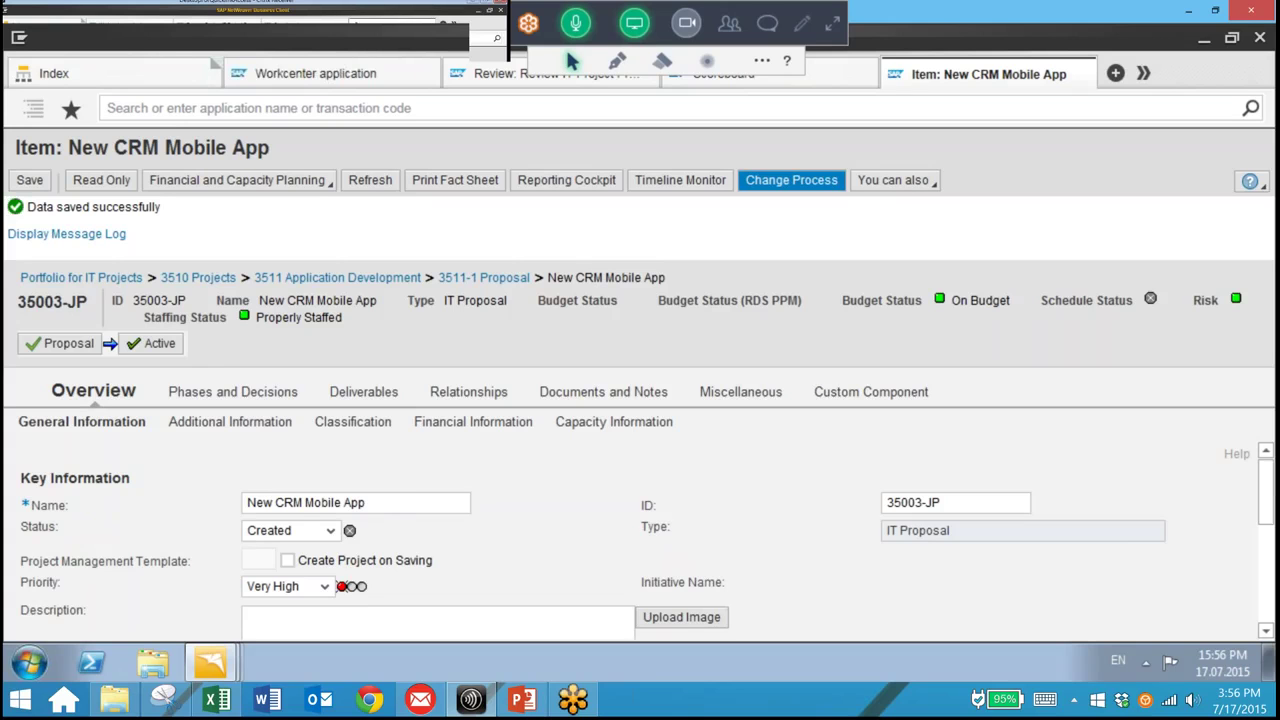
left_click(791, 180)
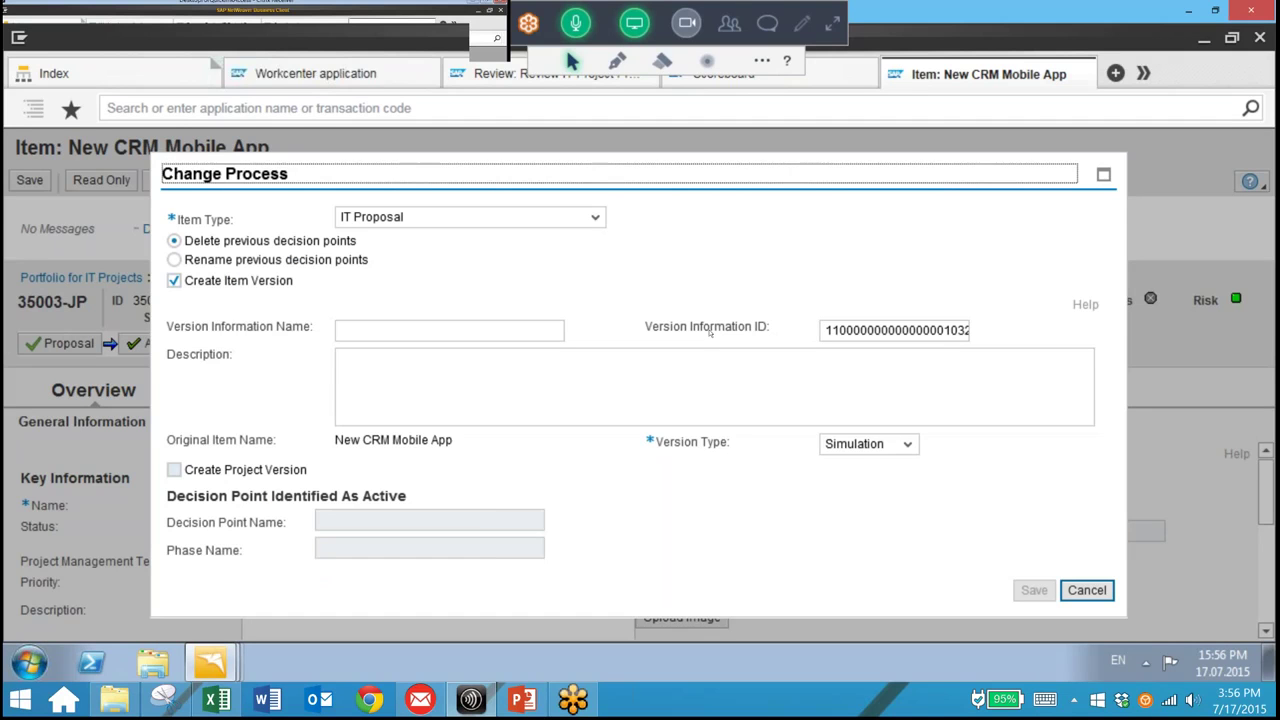
left_click(541, 224)
key("alt+Down")
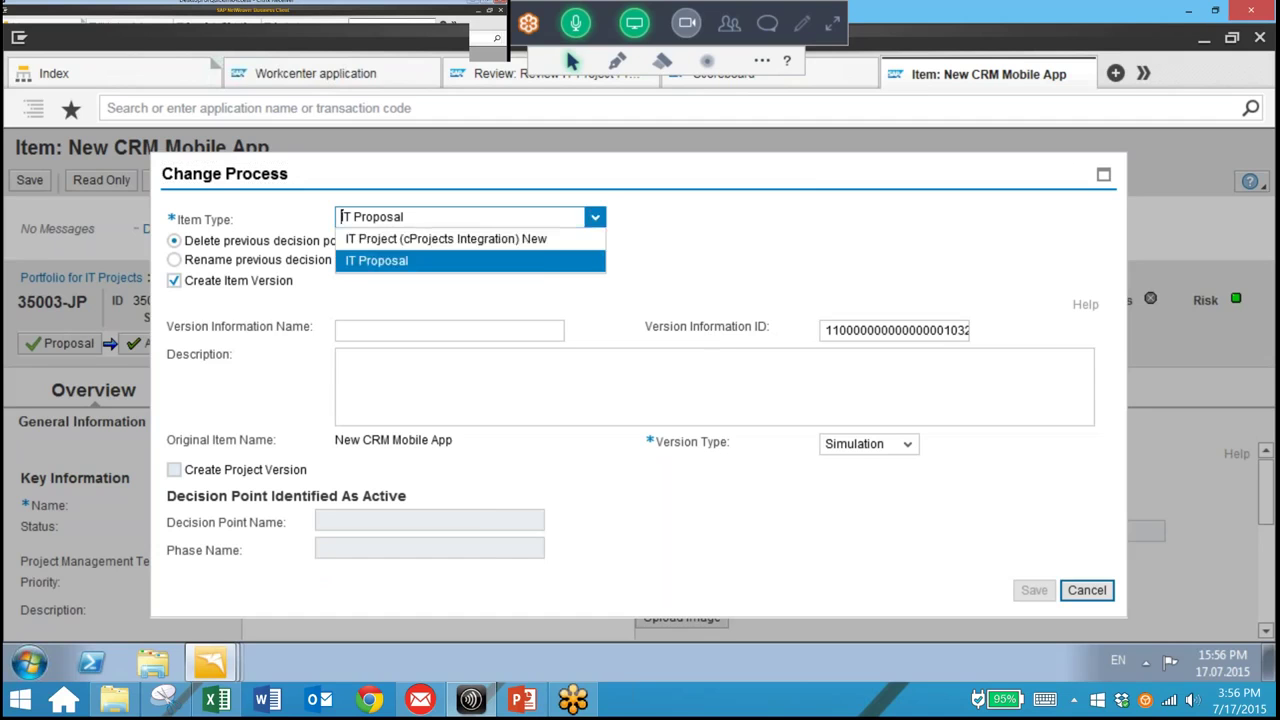
key("Return")
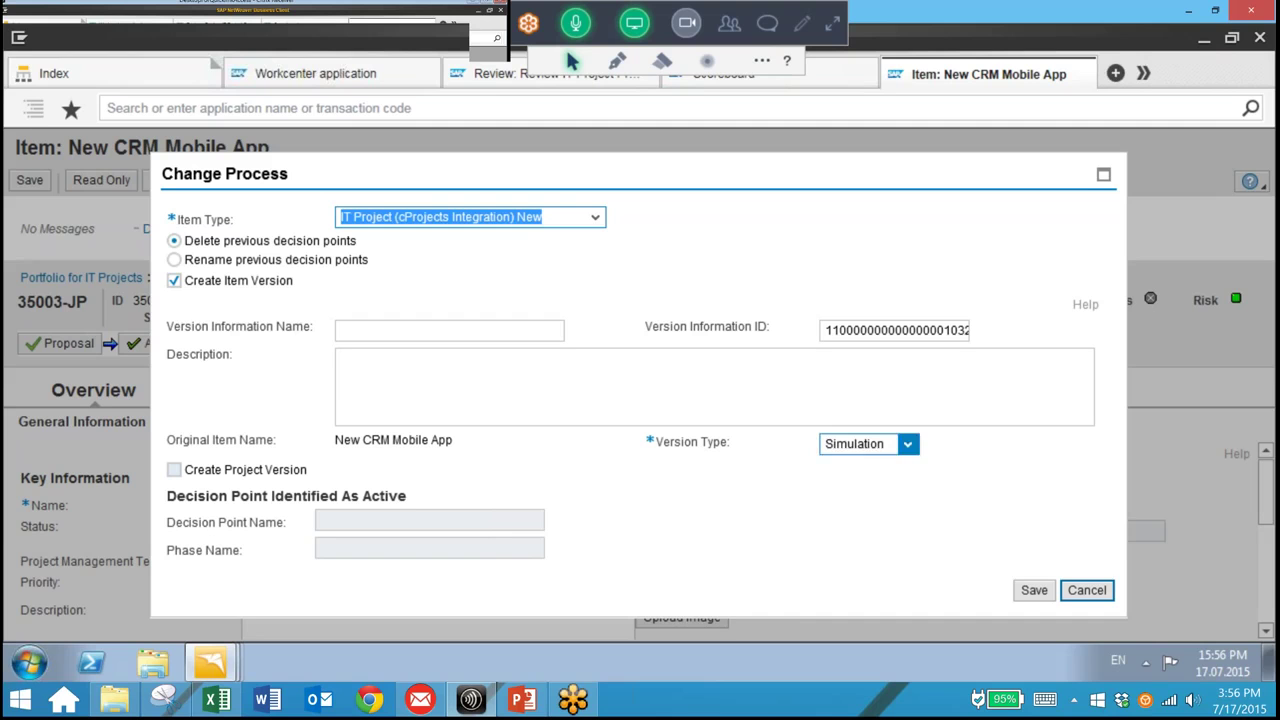
left_click(321, 519)
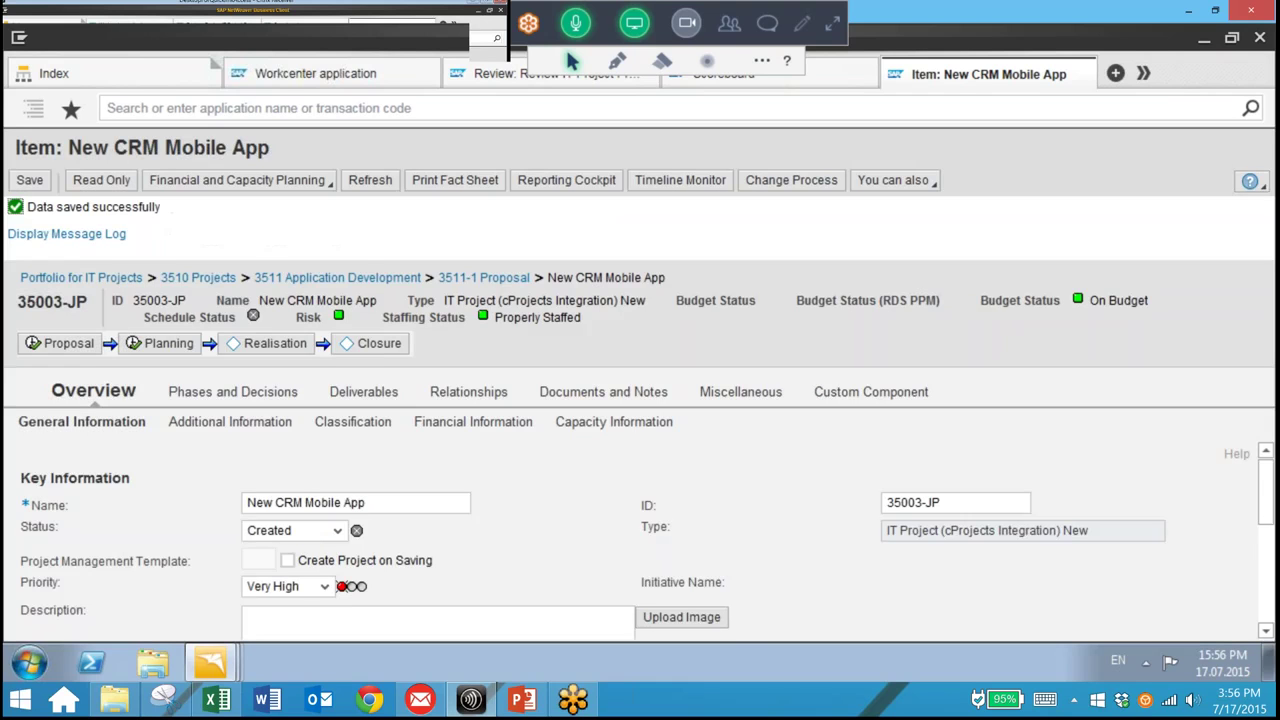
scroll(970, 531, "down", 1)
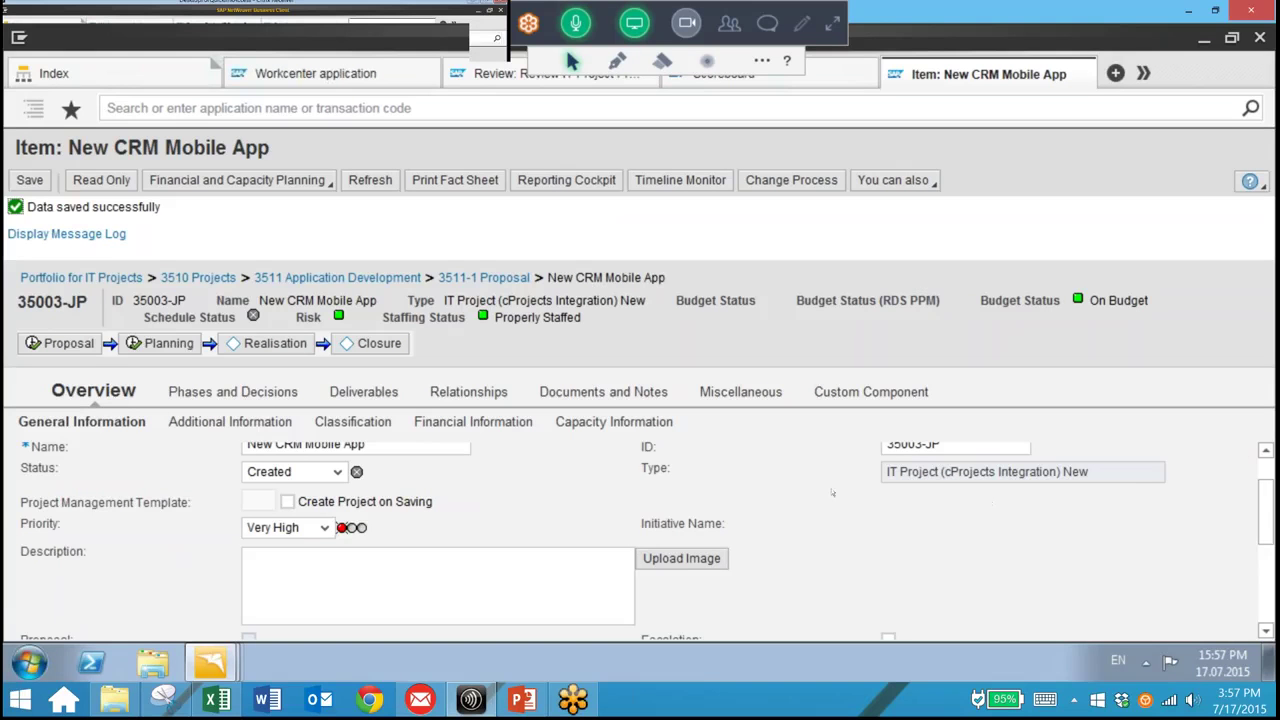
scroll(832, 492, "down", 1)
scroll(832, 492, "down", 1)
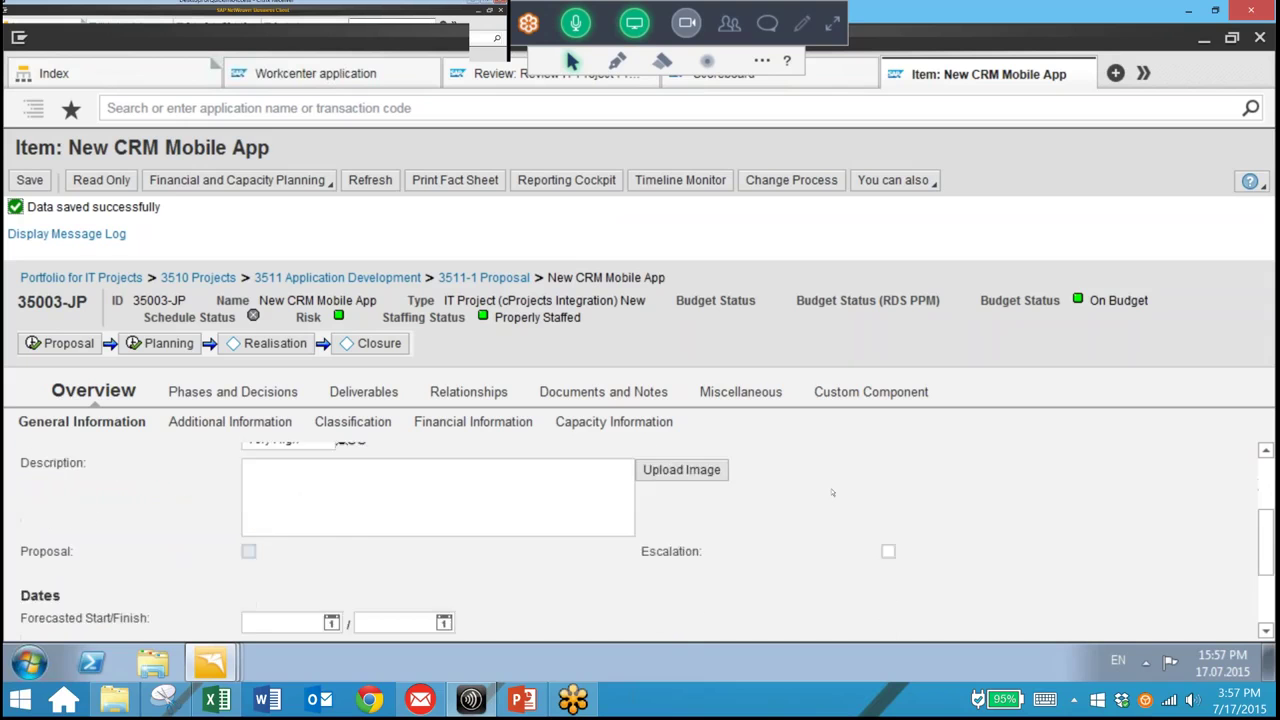
scroll(832, 492, "up", 2)
scroll(832, 492, "up", 1)
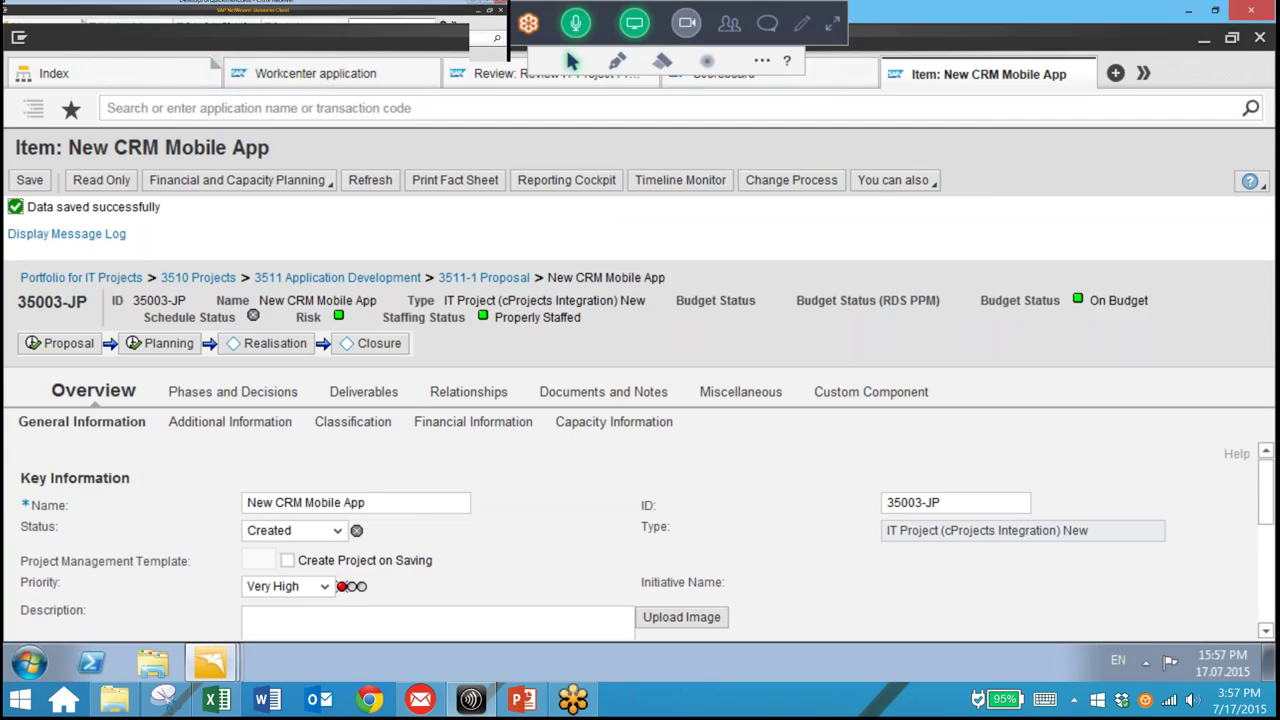
left_click(832, 24)
left_click(1077, 589)
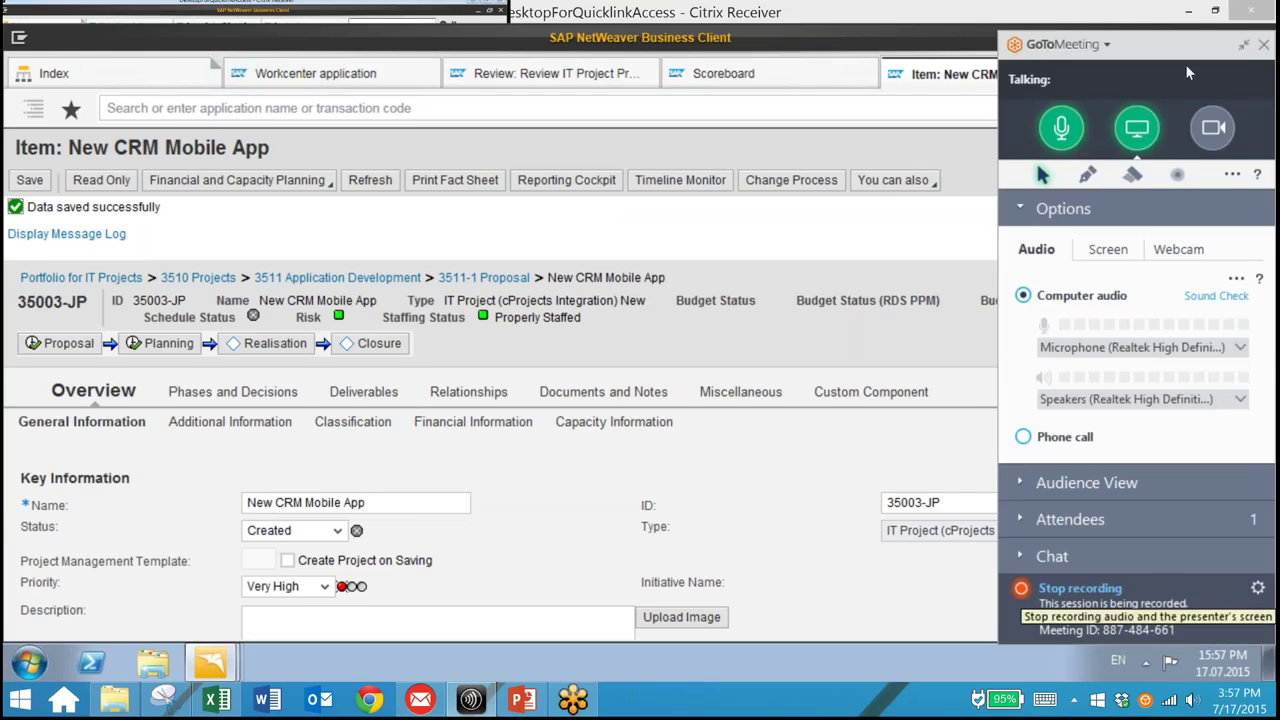
left_click(1245, 45)
- Set the item to create a project on saving with the 3500 - PS automatically task based template
left_click(287, 560)
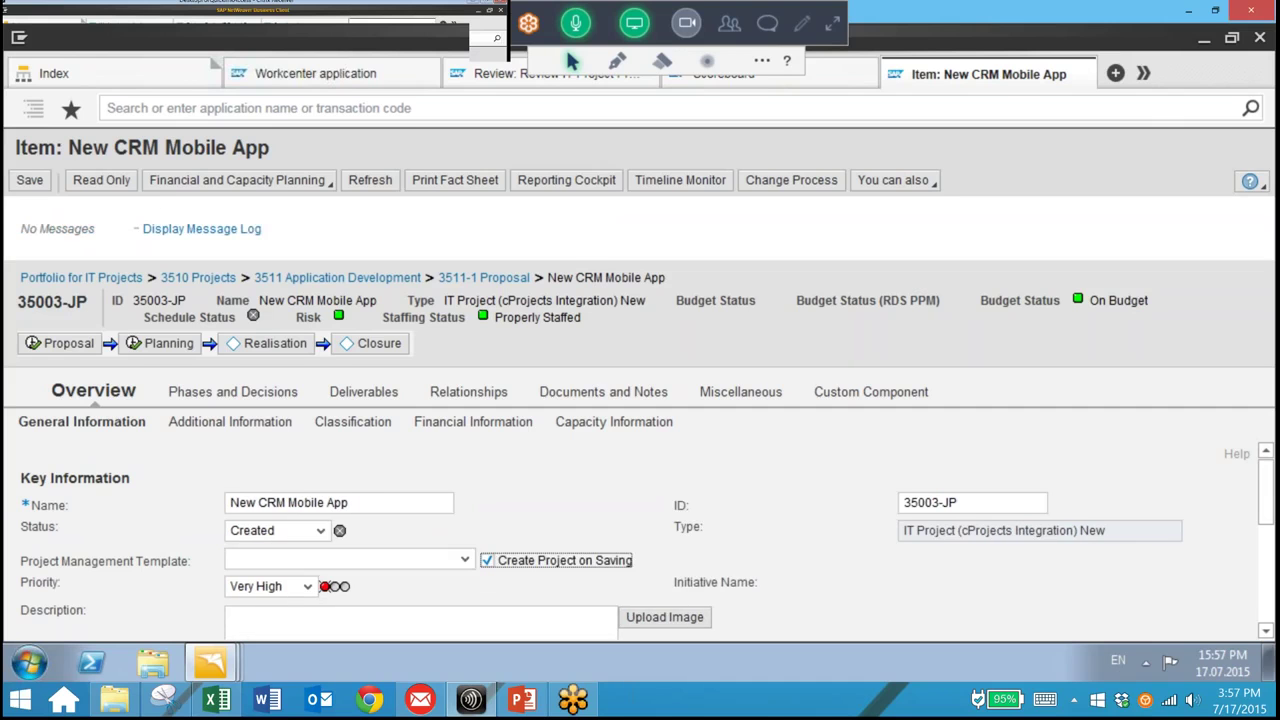
left_click(340, 559)
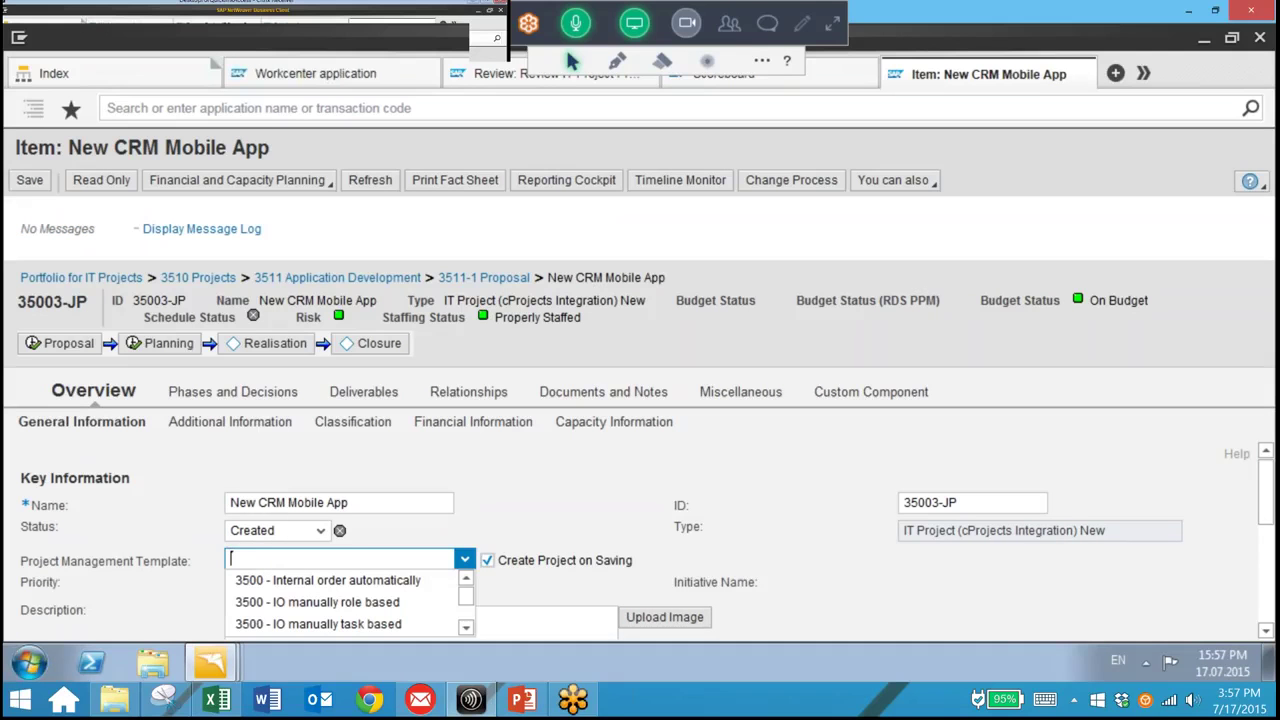
scroll(340, 602, "down", 1)
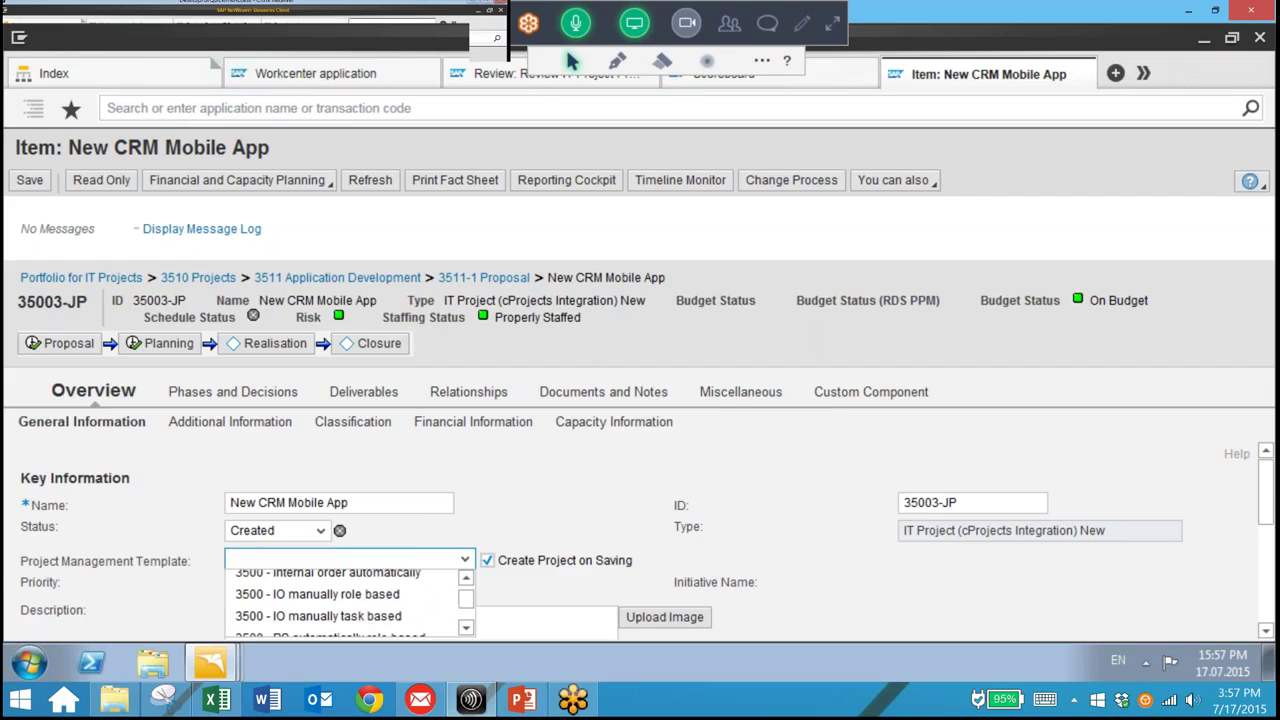
scroll(340, 602, "down", 1)
scroll(340, 602, "down", 1)
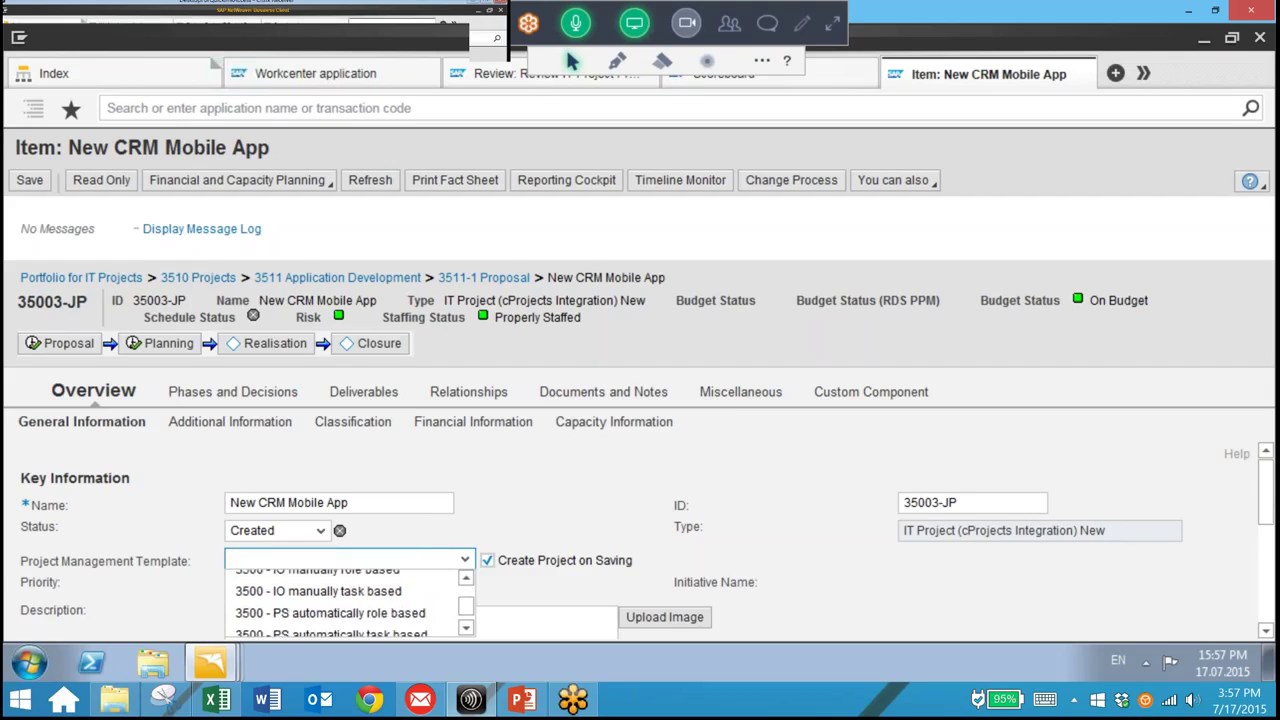
scroll(340, 602, "down", 1)
left_click(331, 626)
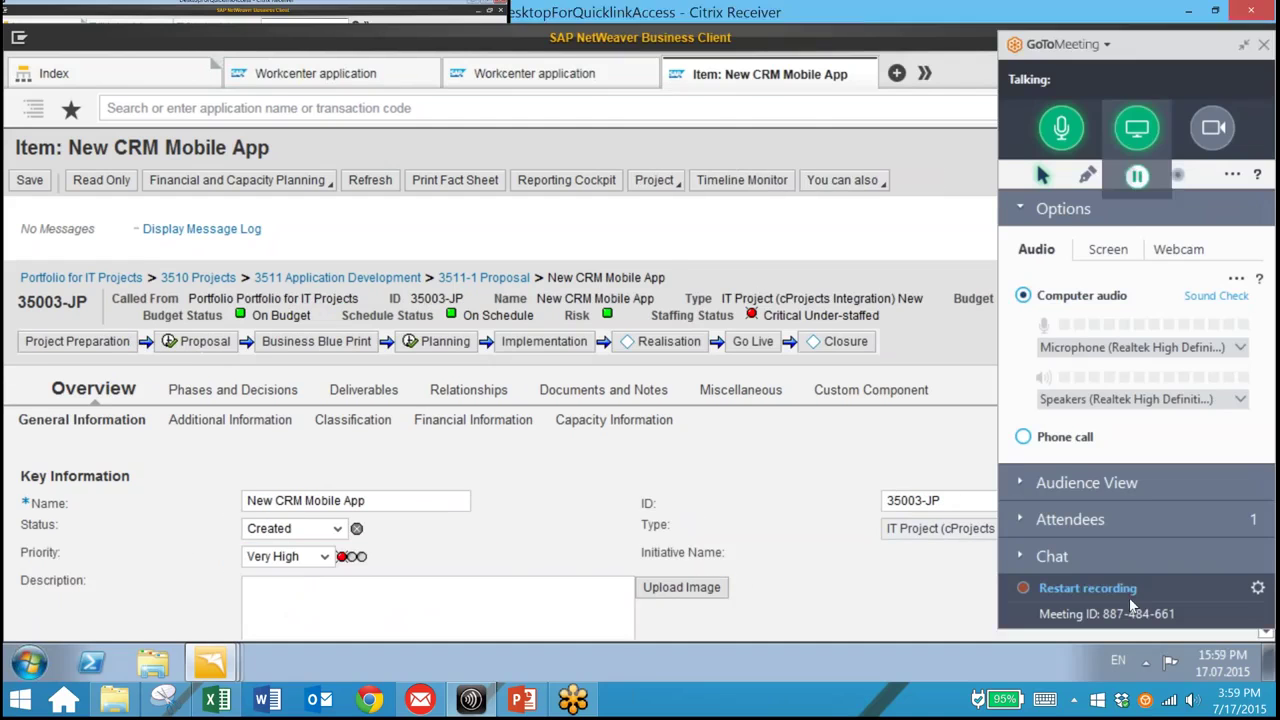
- Open the tasks of the project linked to New CRM Mobile App and examine its phase structure and basic data
left_click(1131, 598)
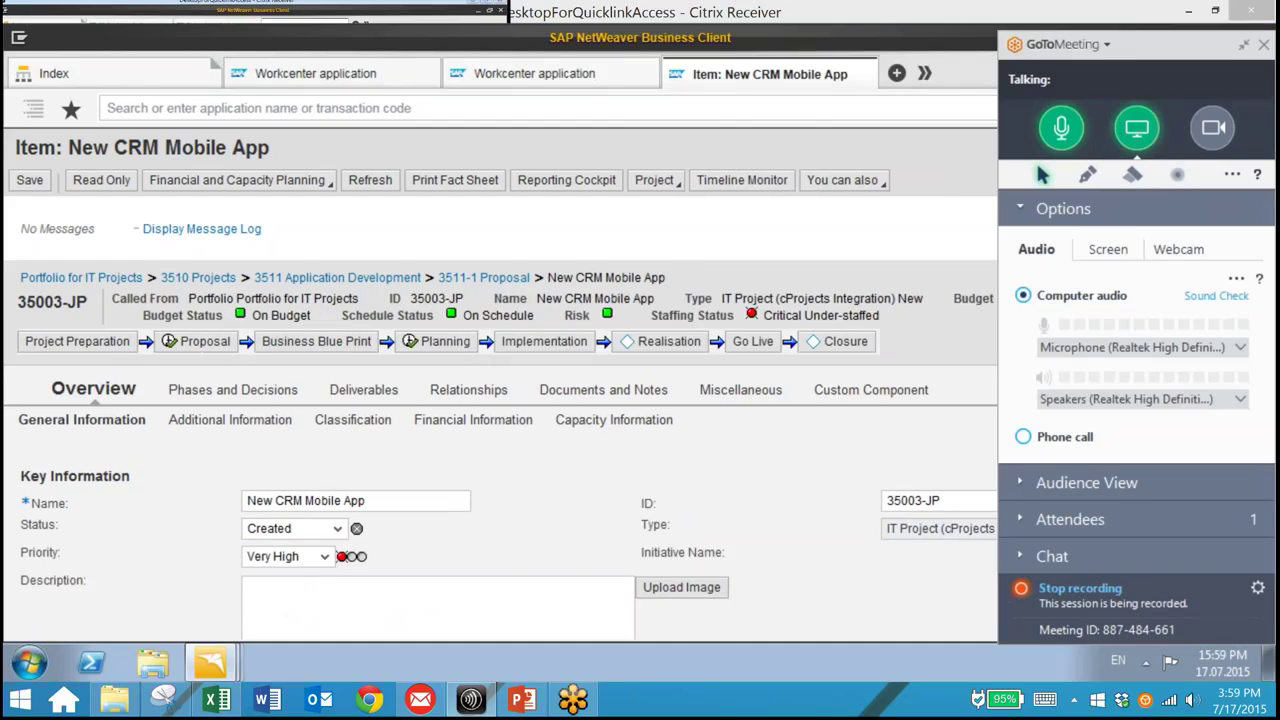
left_click(655, 181)
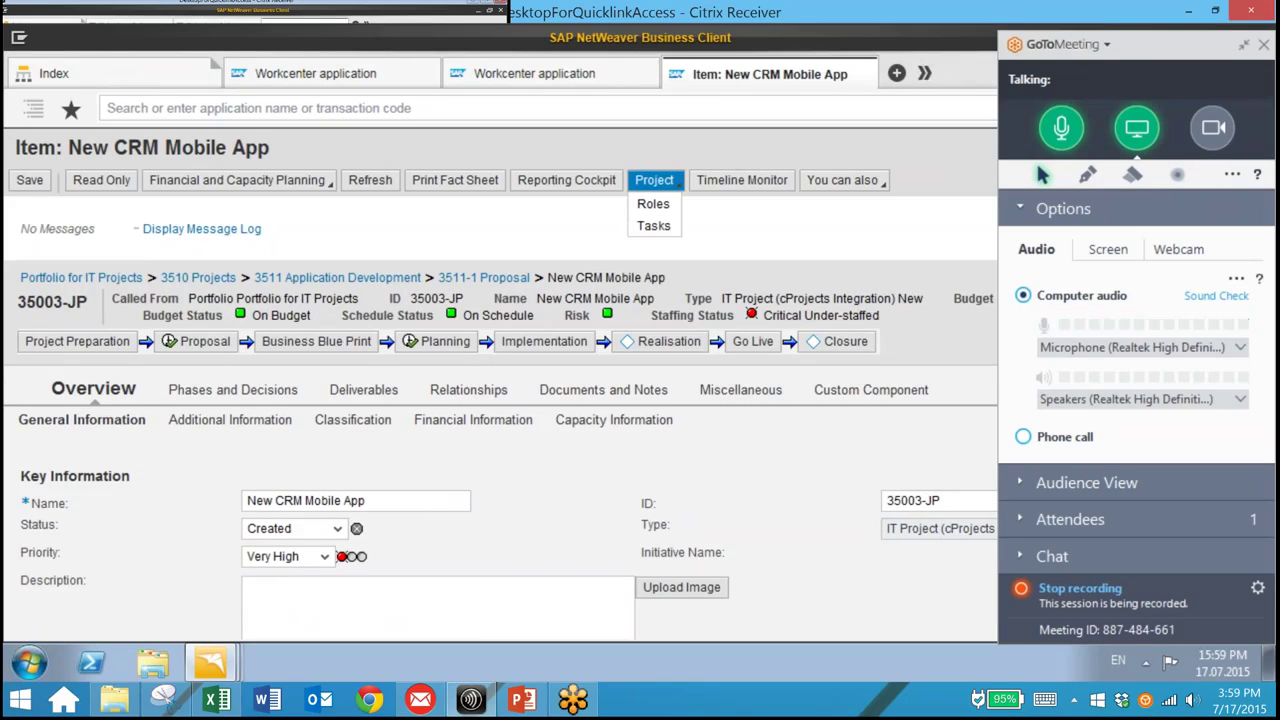
left_click(653, 225)
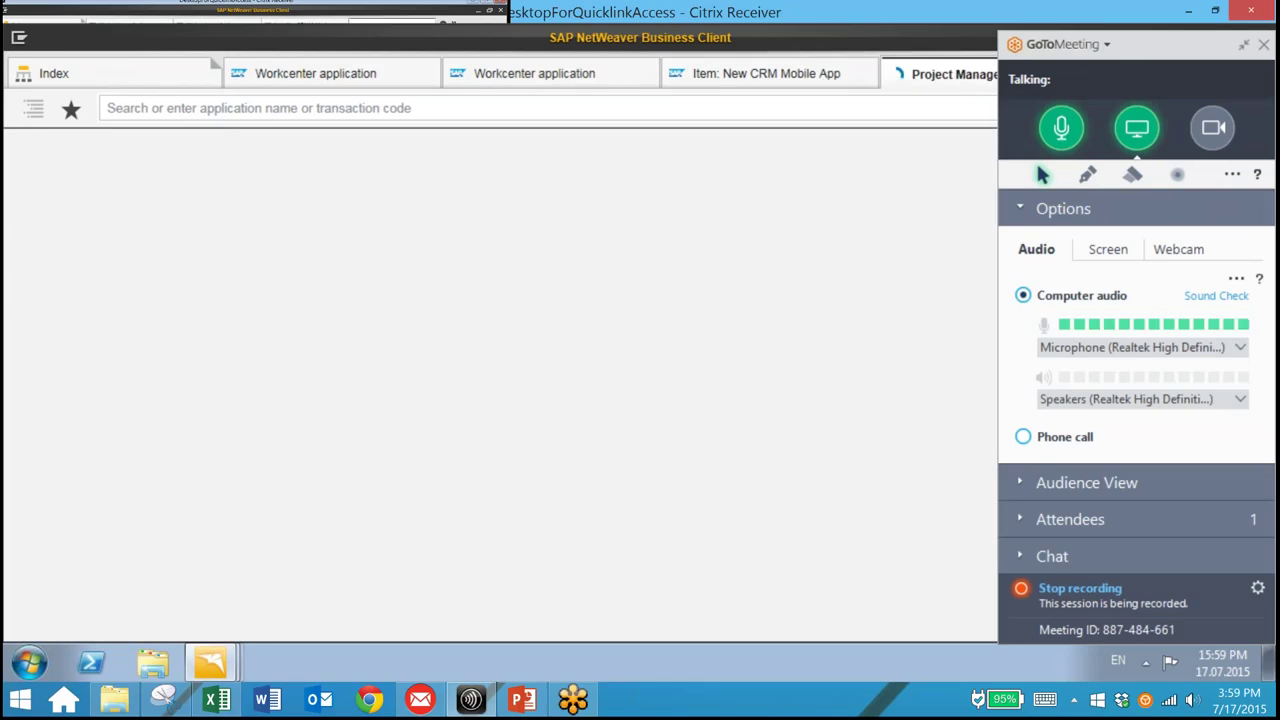
mouse_move(1137, 130)
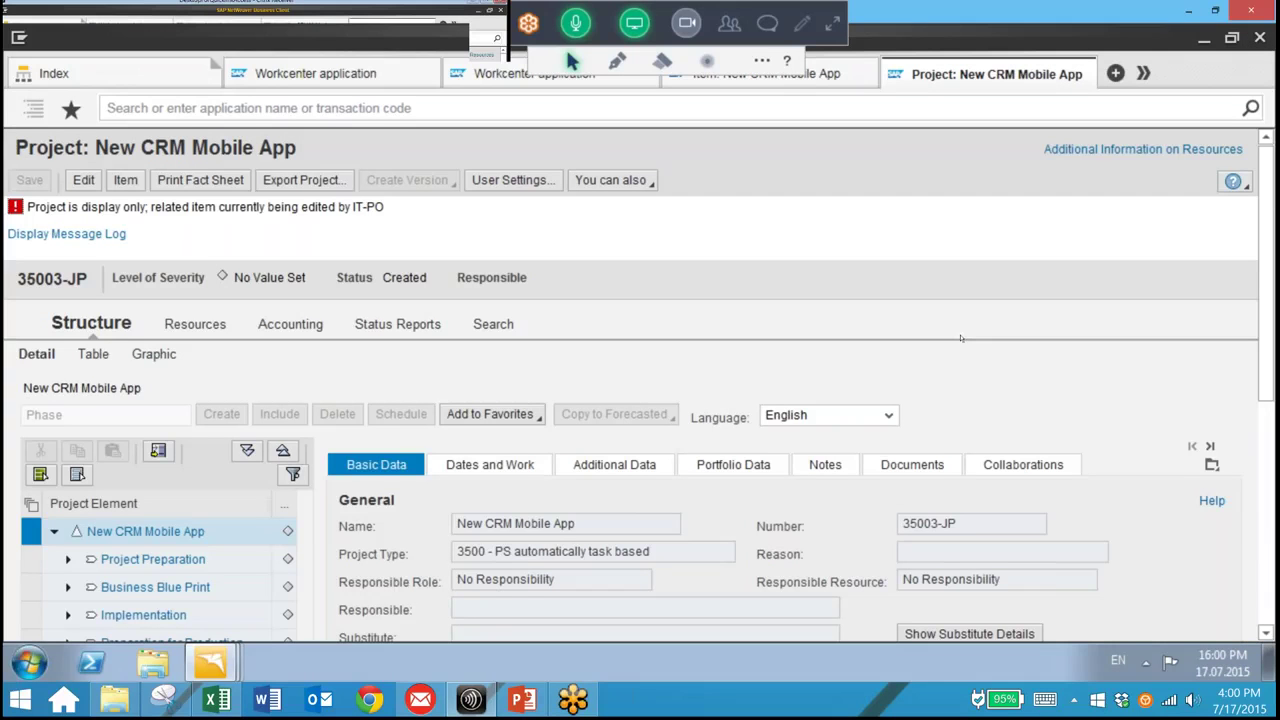
scroll(640, 380, "down", 1)
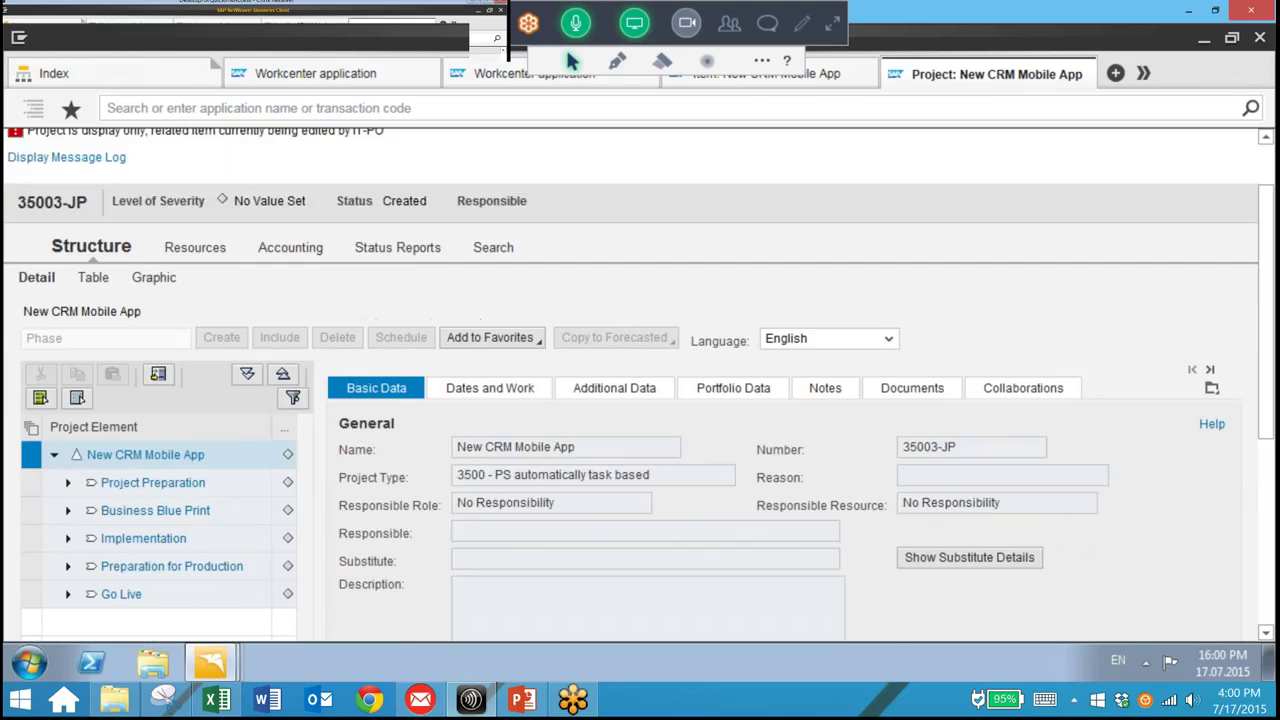
scroll(640, 380, "down", 1)
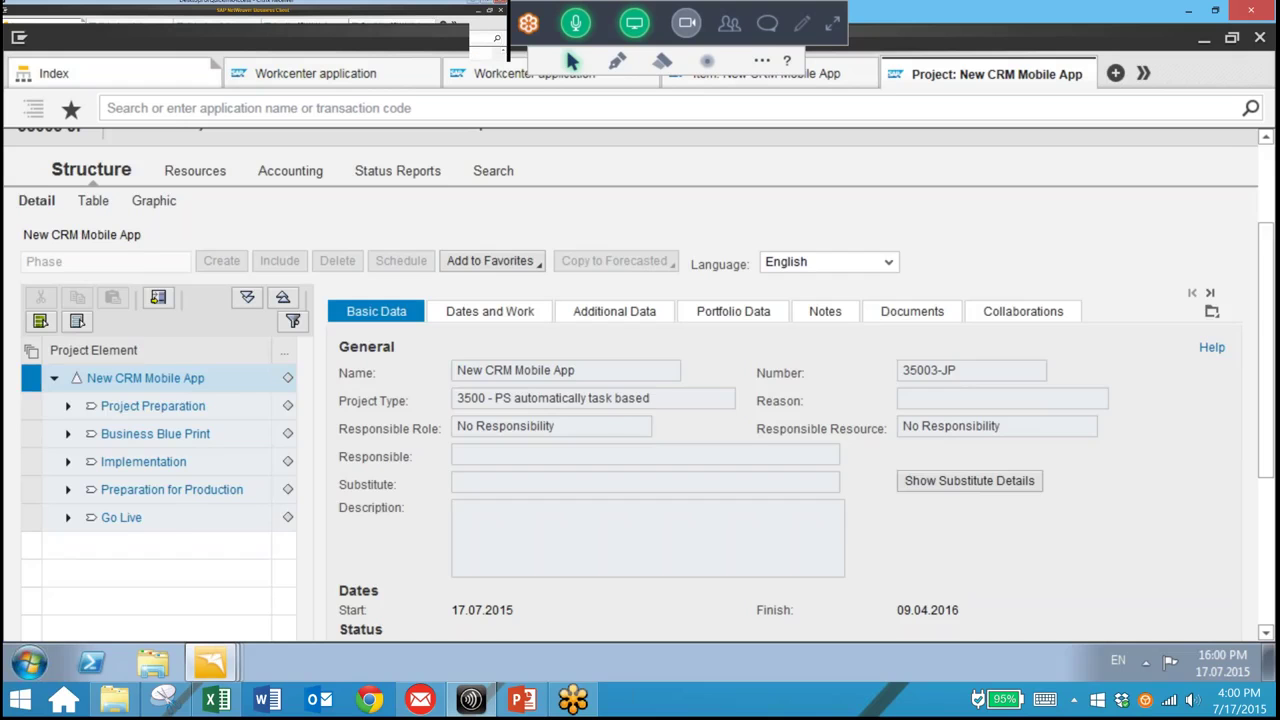
- Move item 35001-JP from the portfolio items list to the 3511-2 Innovation bucket under 3511 Application Development
left_click(54, 74)
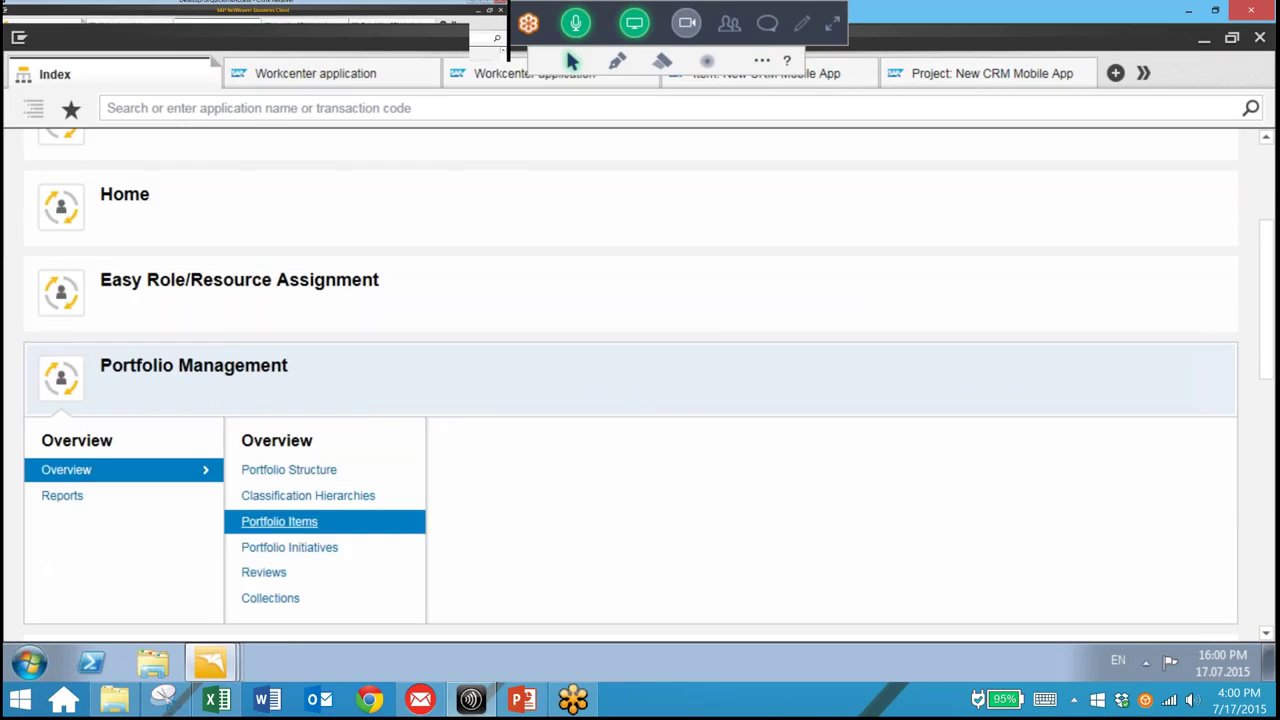
left_click(279, 521)
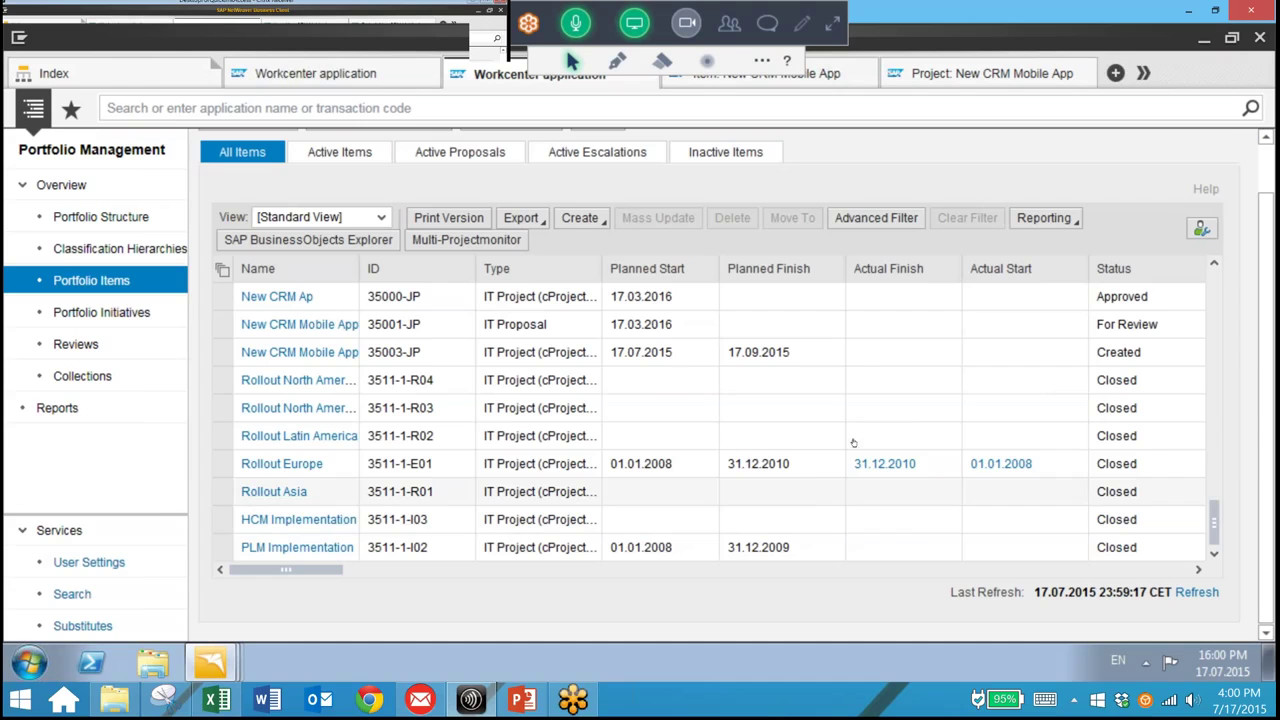
scroll(318, 364, "up", 1)
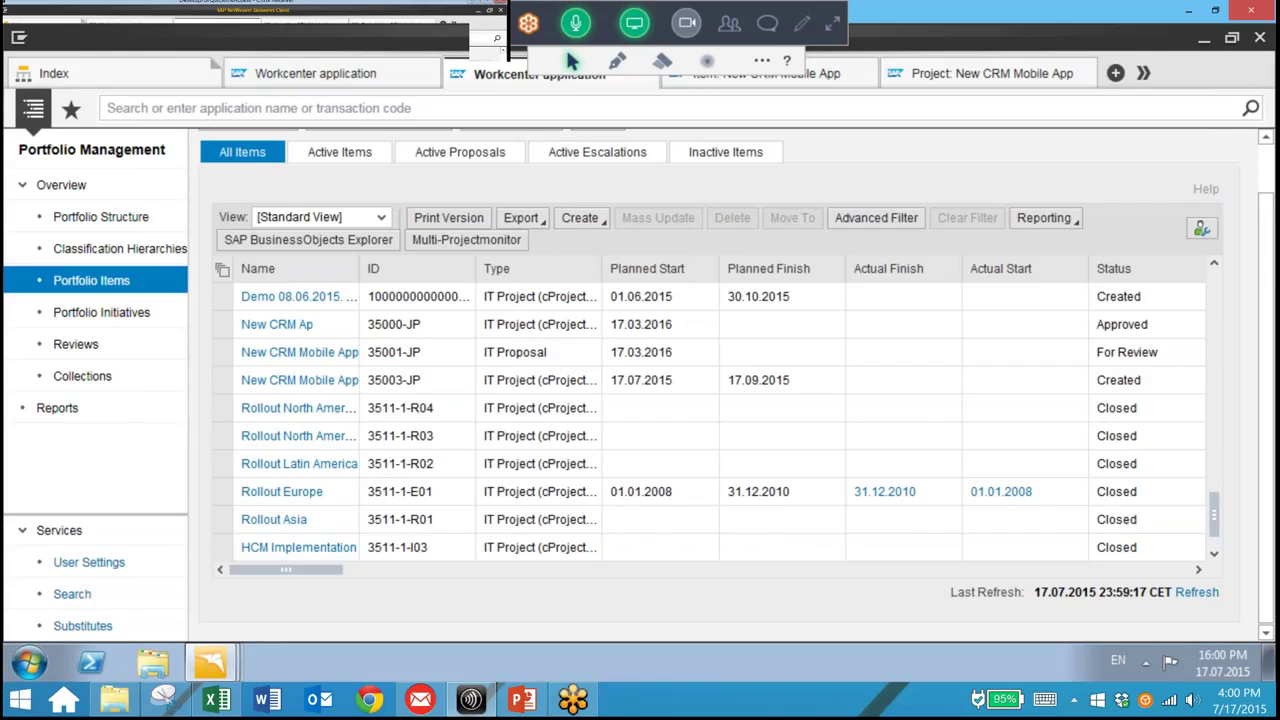
left_click(222, 352)
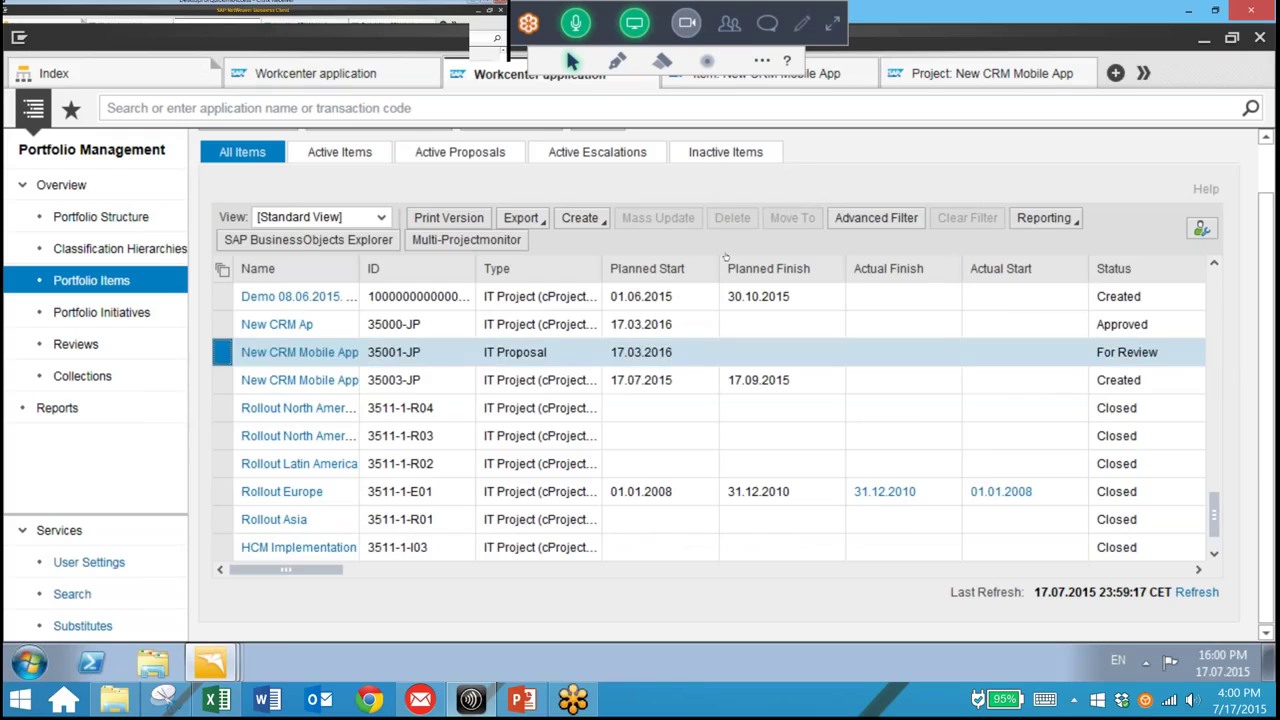
left_click(792, 217)
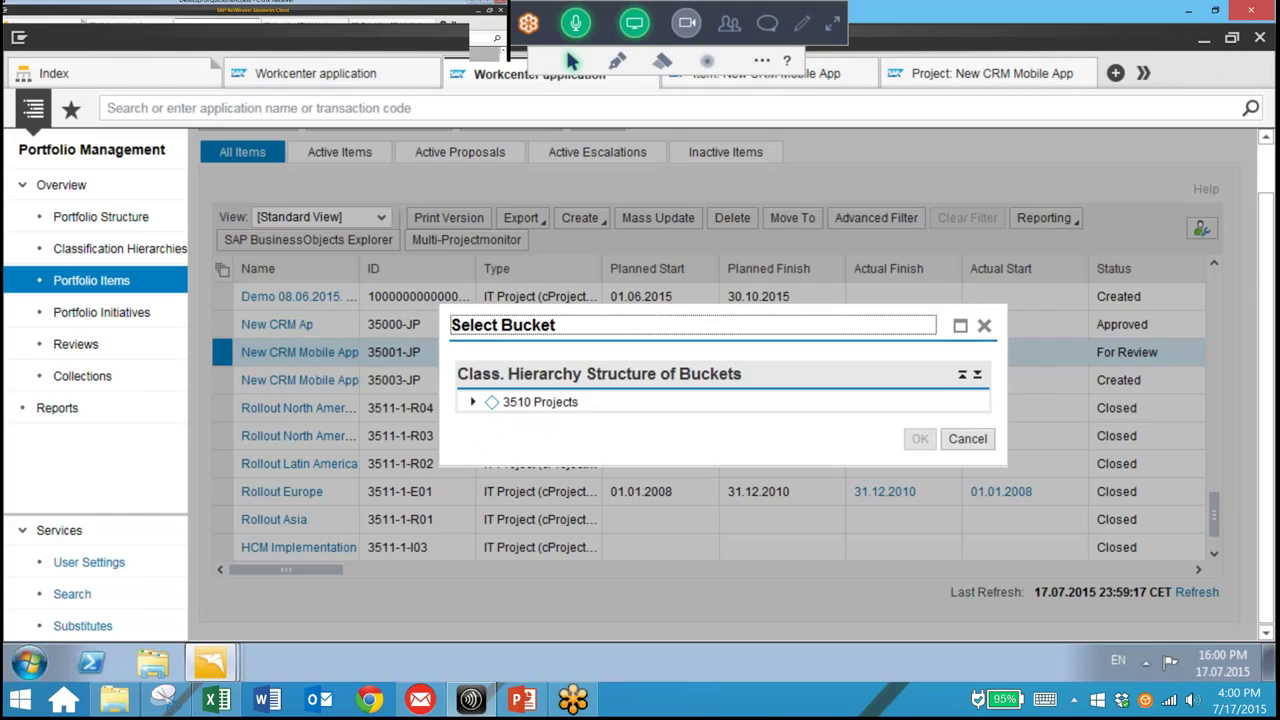
left_click(472, 401)
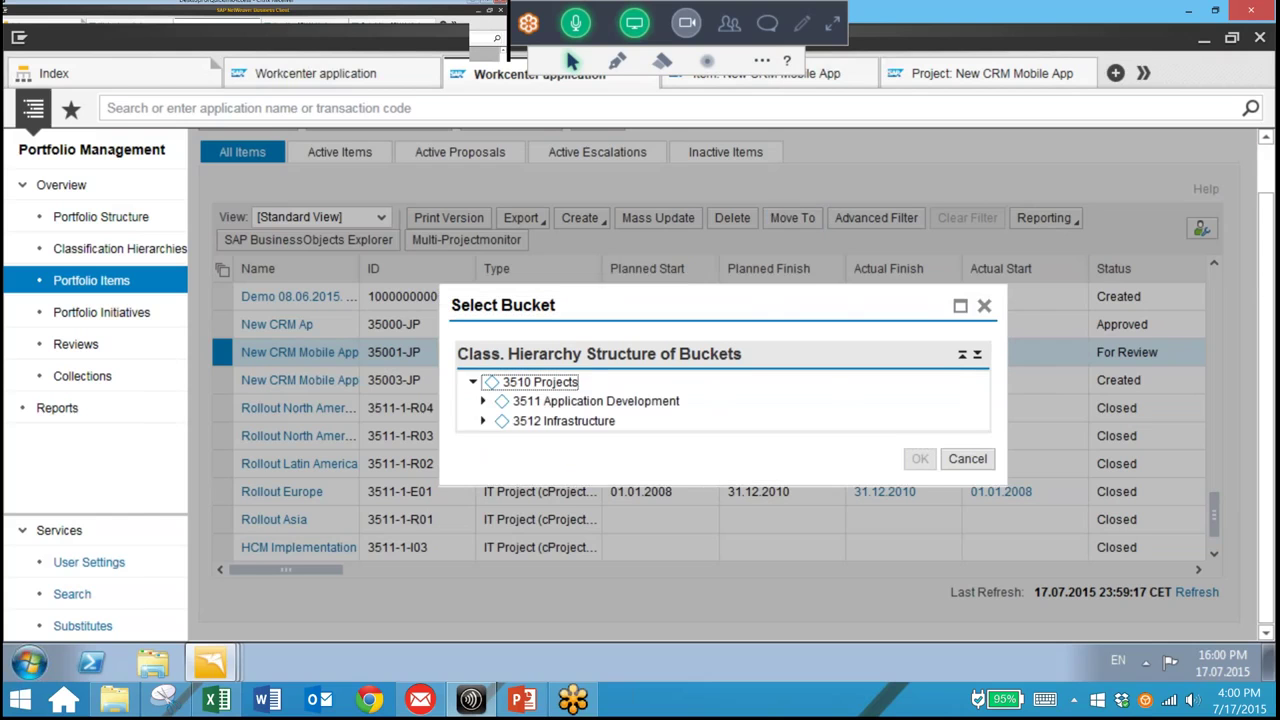
left_click(483, 401)
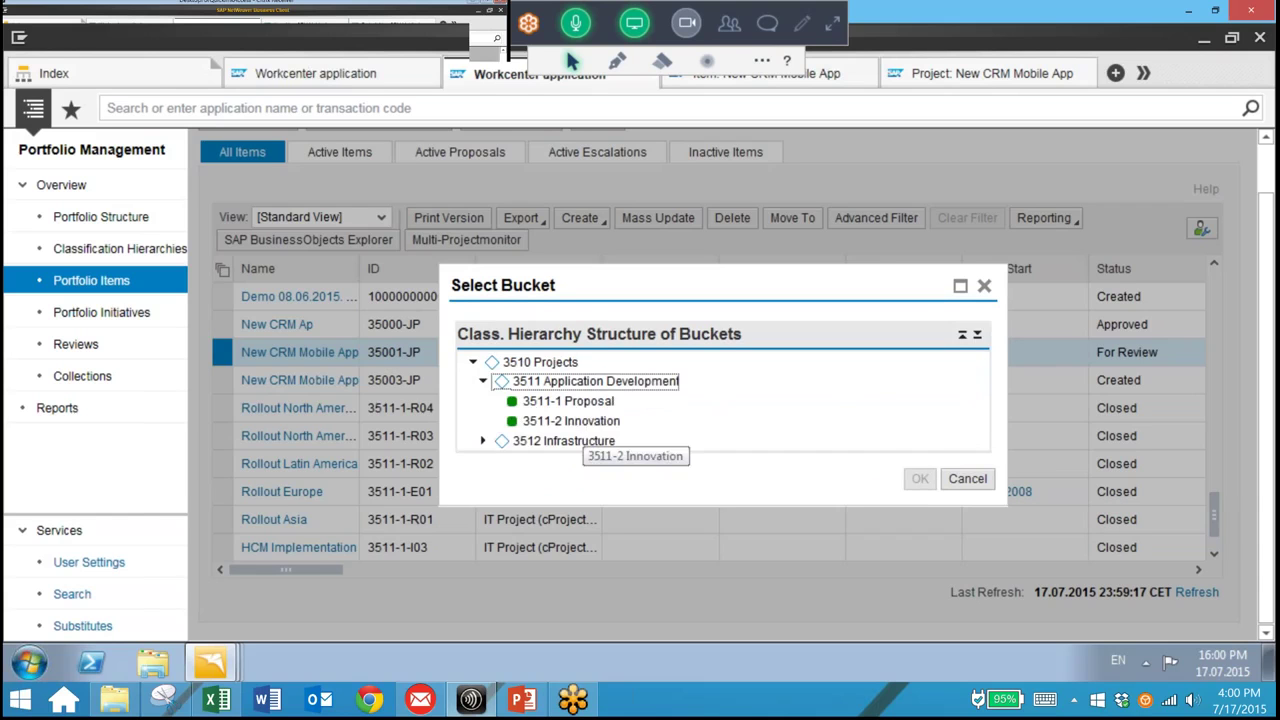
left_click(571, 421)
key("Tab")
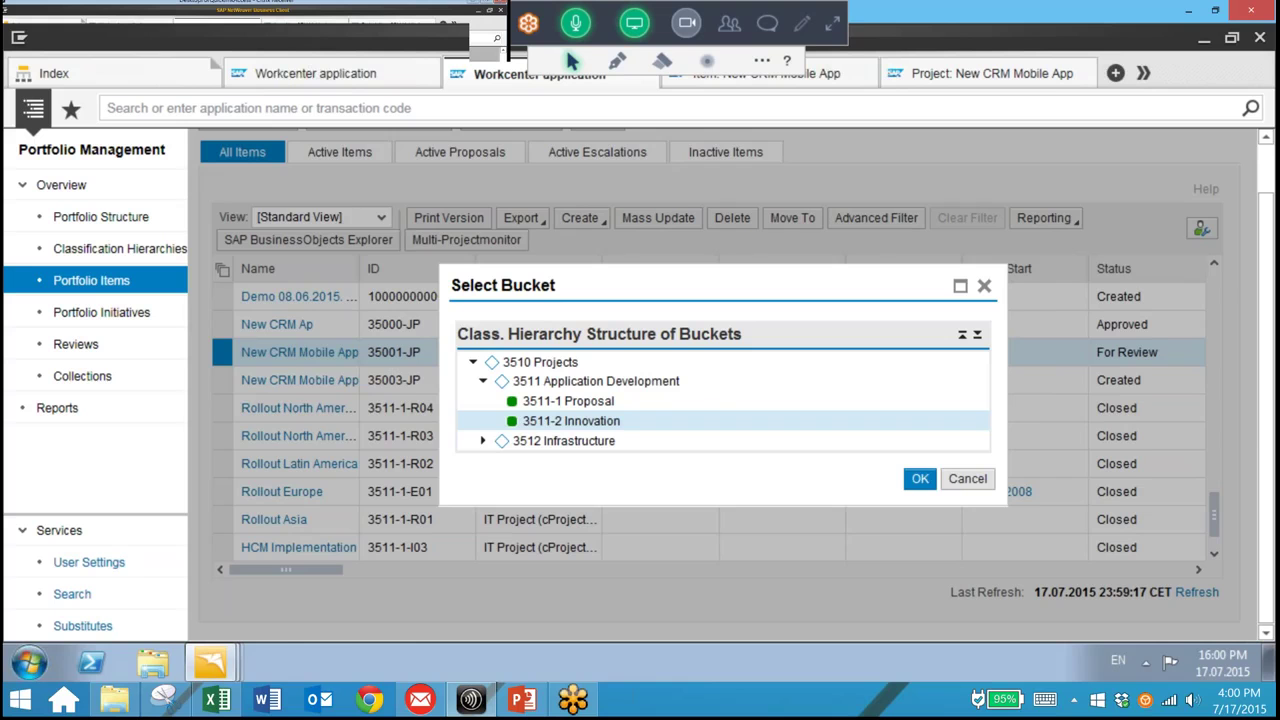
left_click(919, 479)
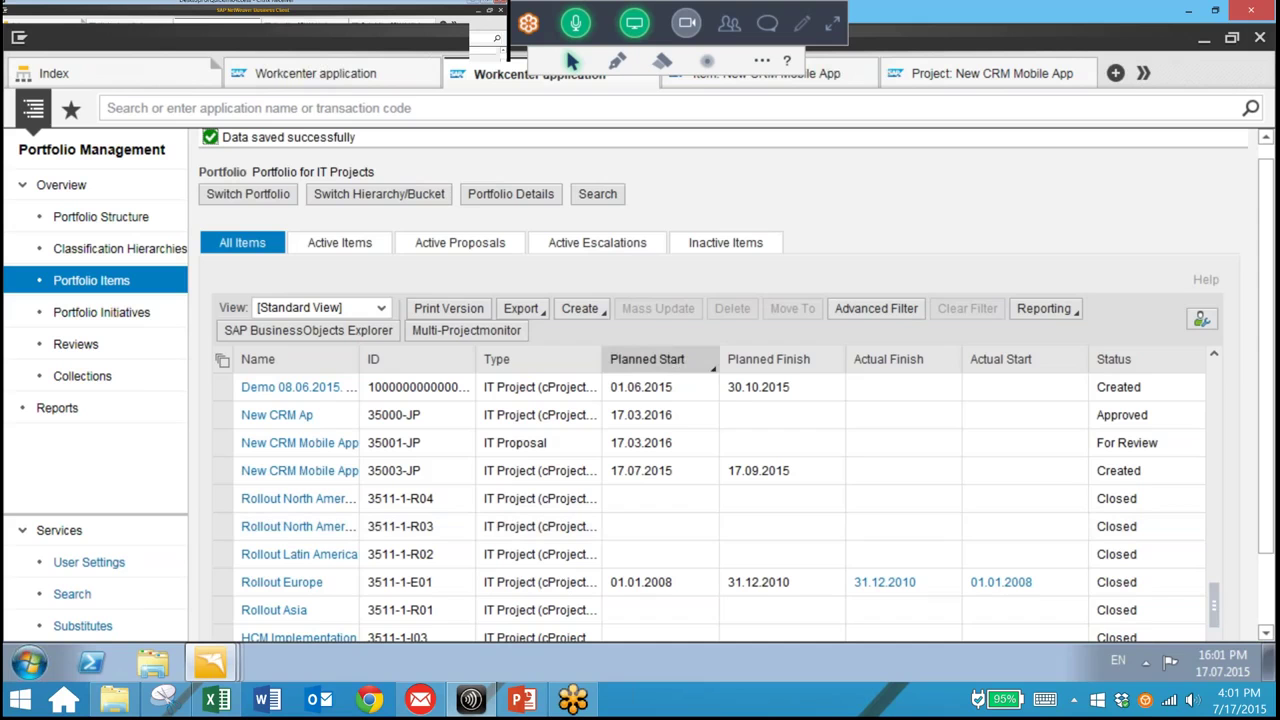
- Open New IT Initiative 35001 from the portfolio initiatives and search for standalone item 35003-JP to add to its assigned items
left_click(101, 312)
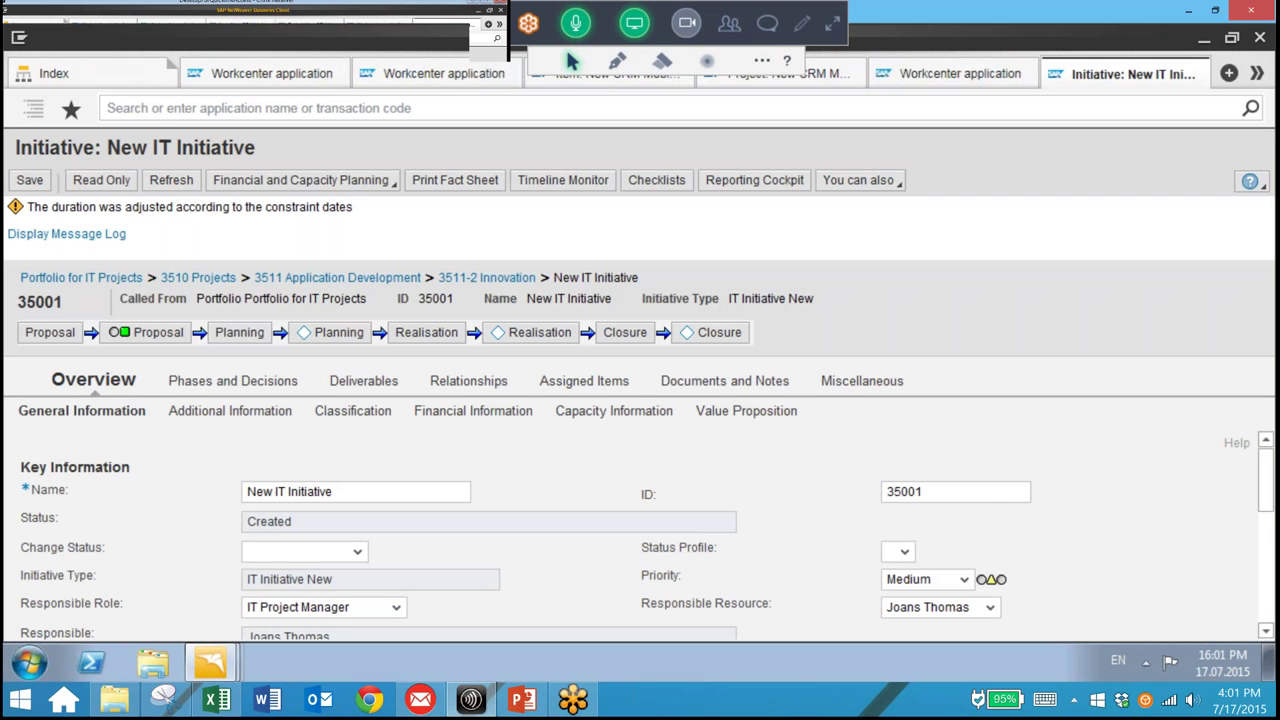
left_click(584, 381)
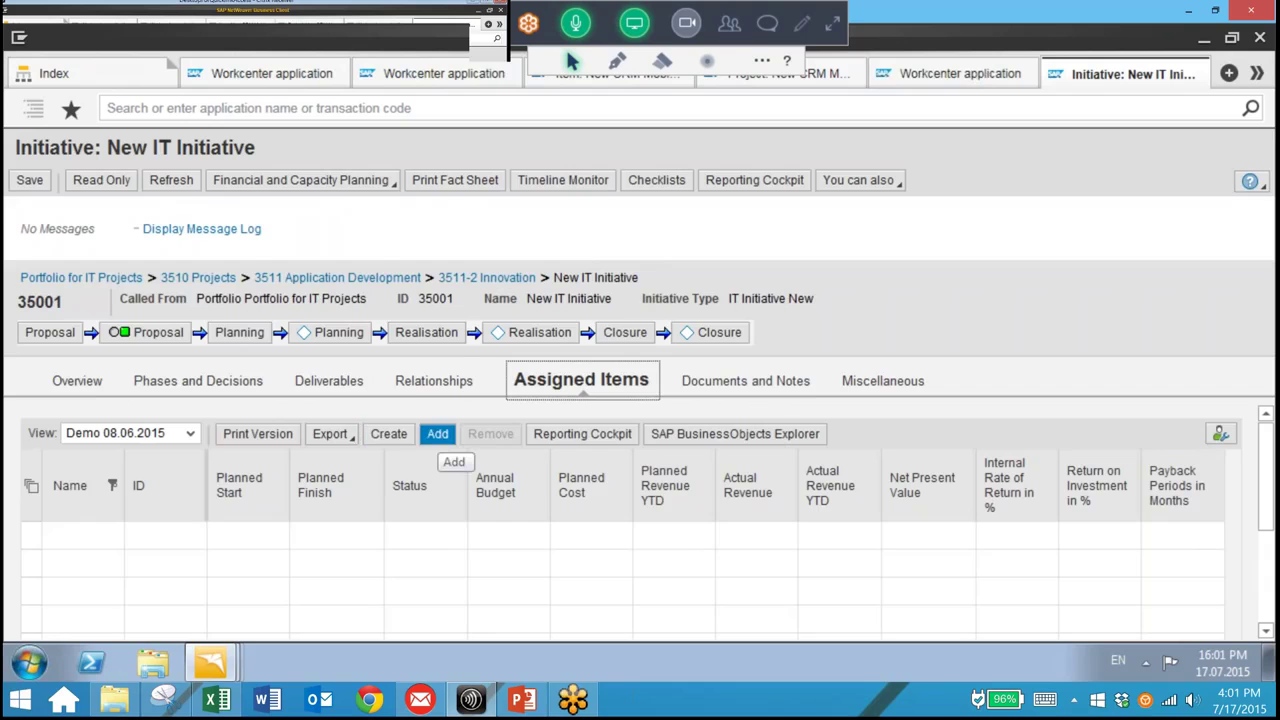
left_click(438, 433)
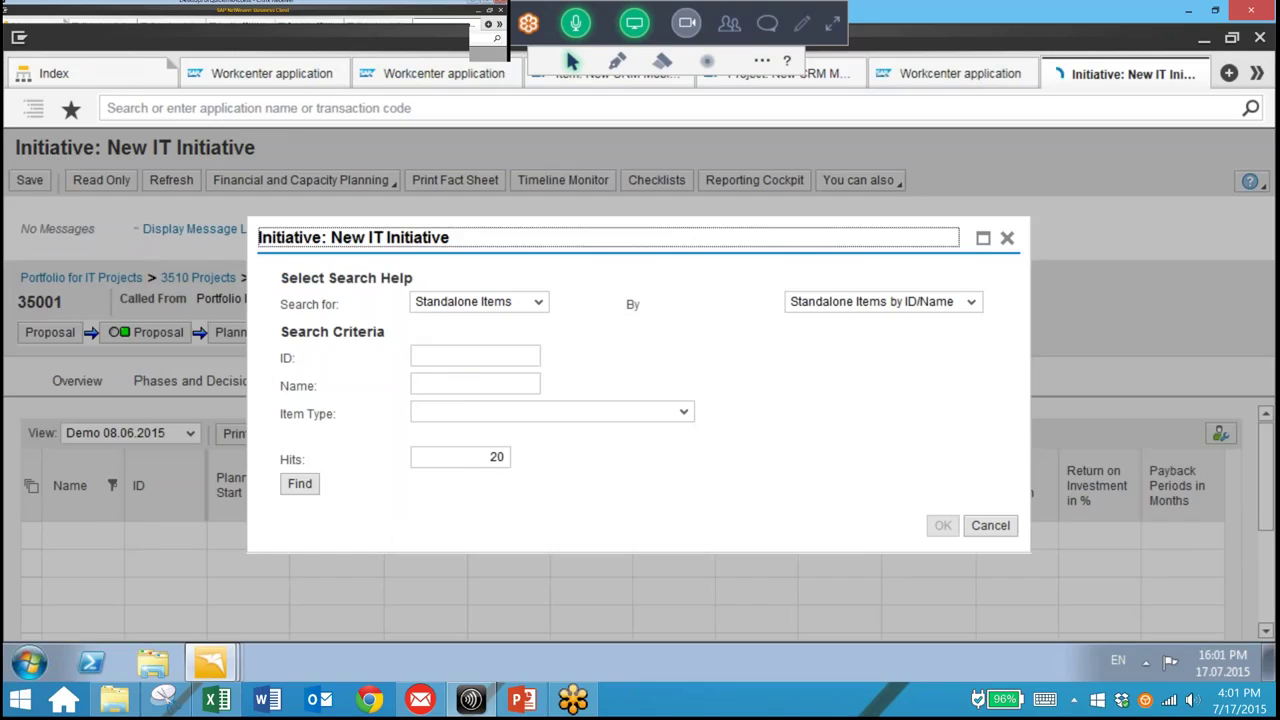
type("35")
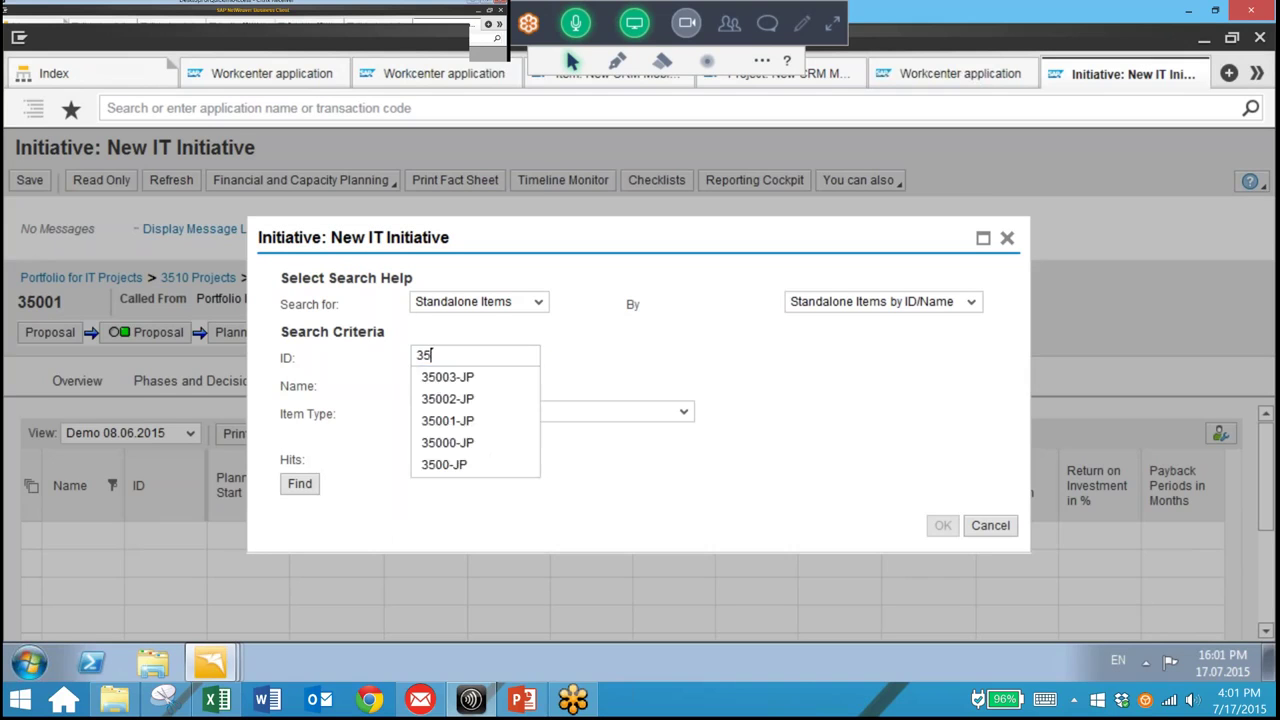
key("Down")
key("Return")
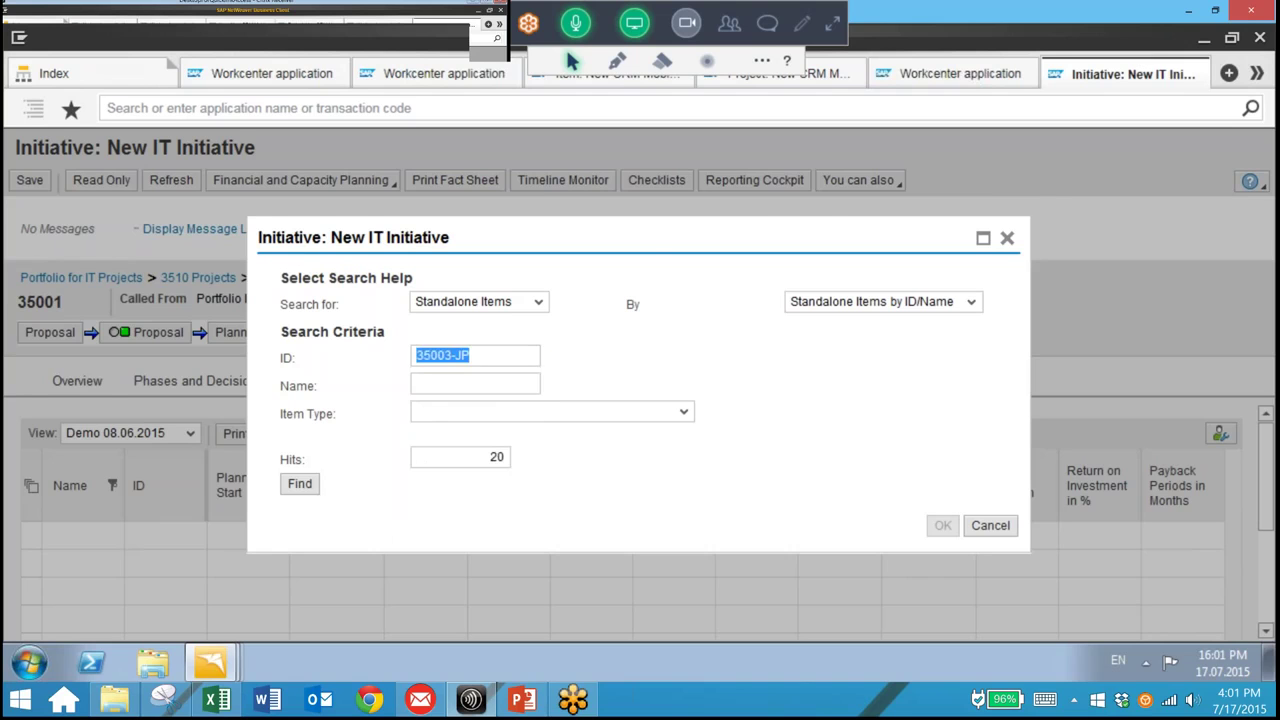
key("Return")
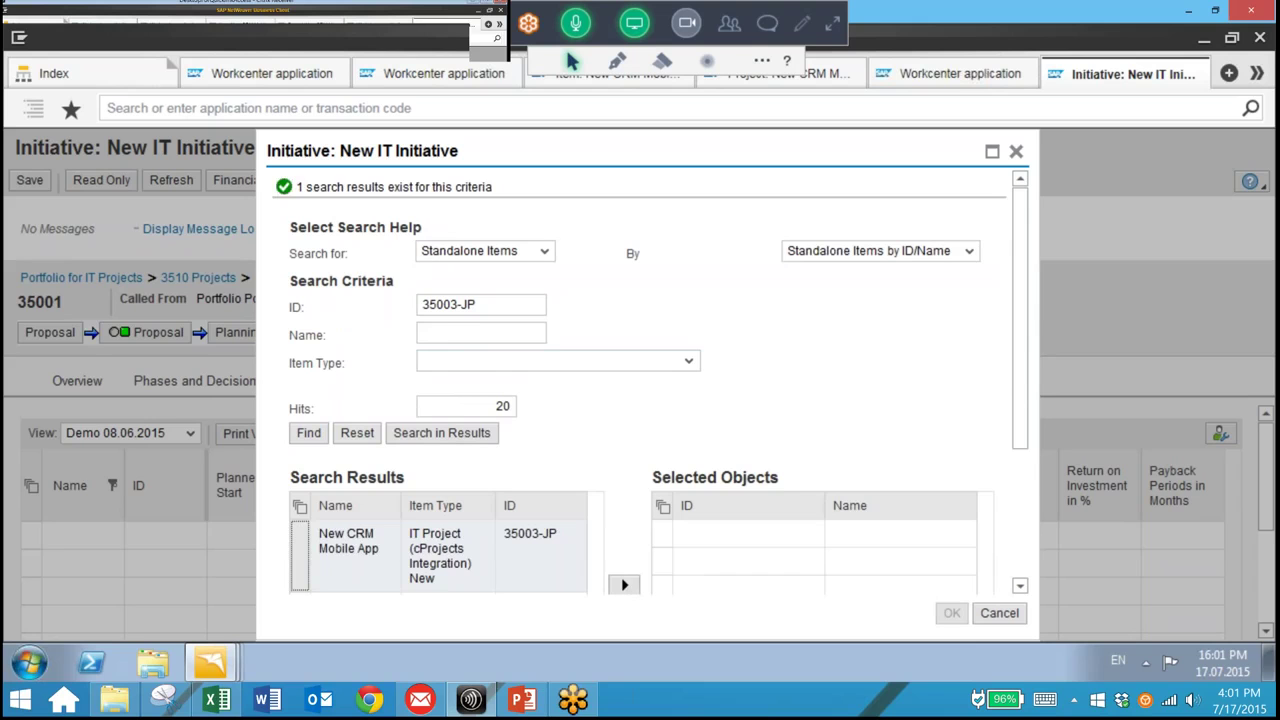
- Assign the found New CRM Mobile App item to the initiative and save the initiative
left_click(300, 556)
left_click(624, 552)
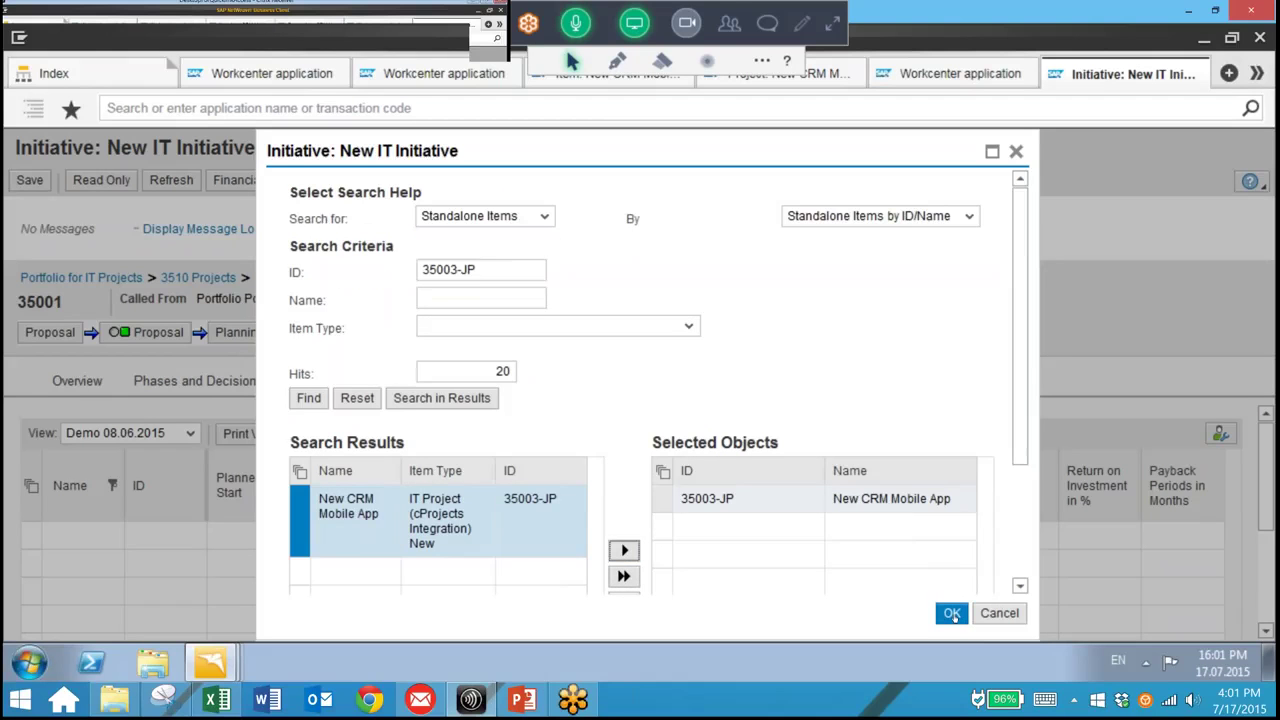
left_click(952, 614)
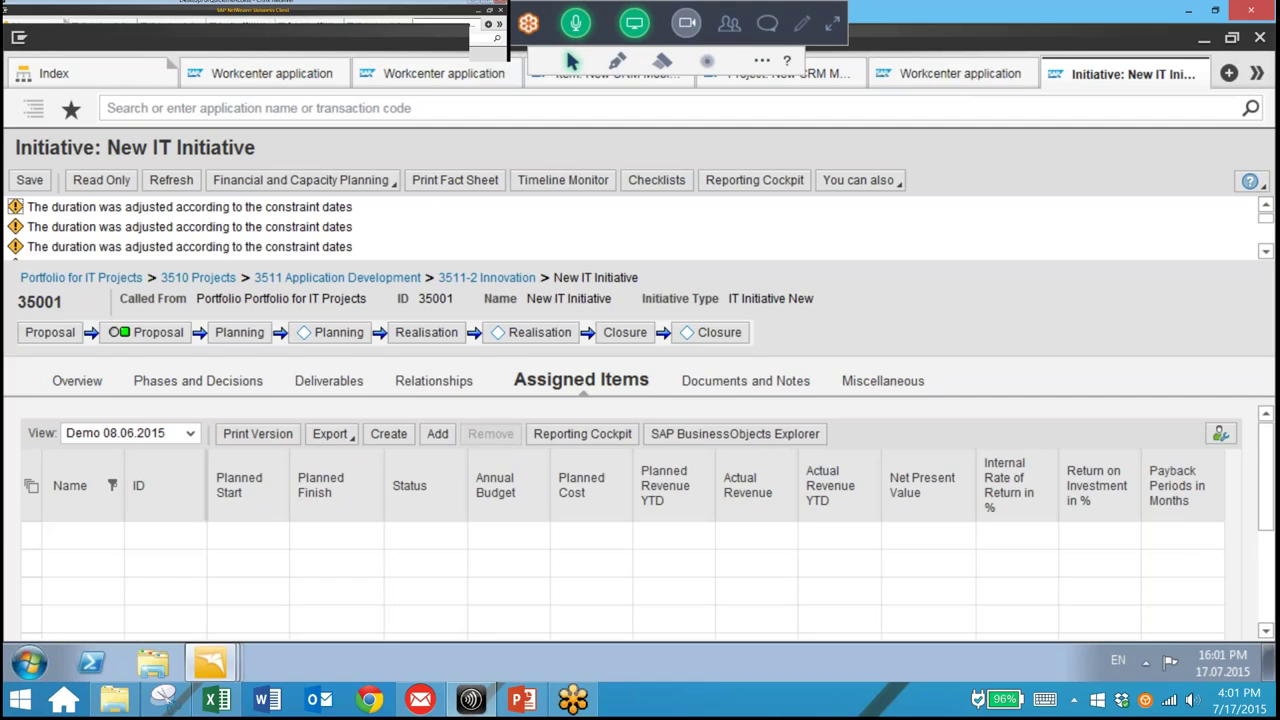
left_click(30, 181)
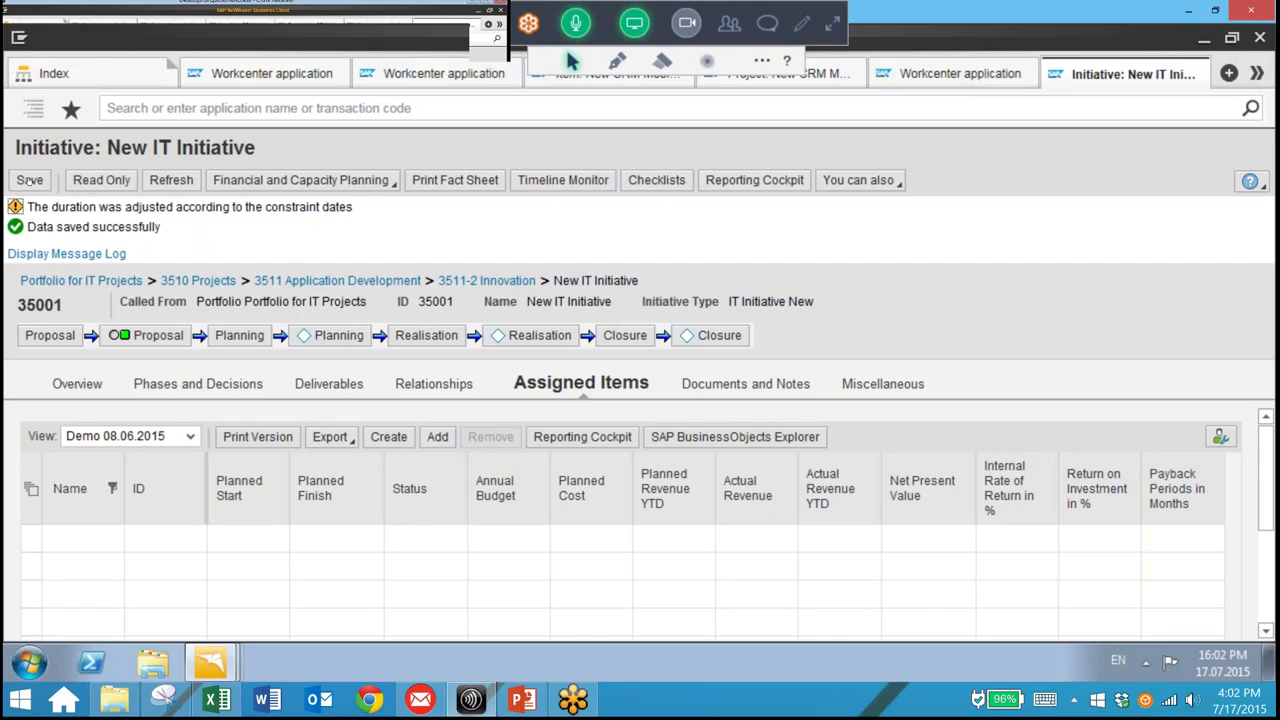
left_click(30, 181)
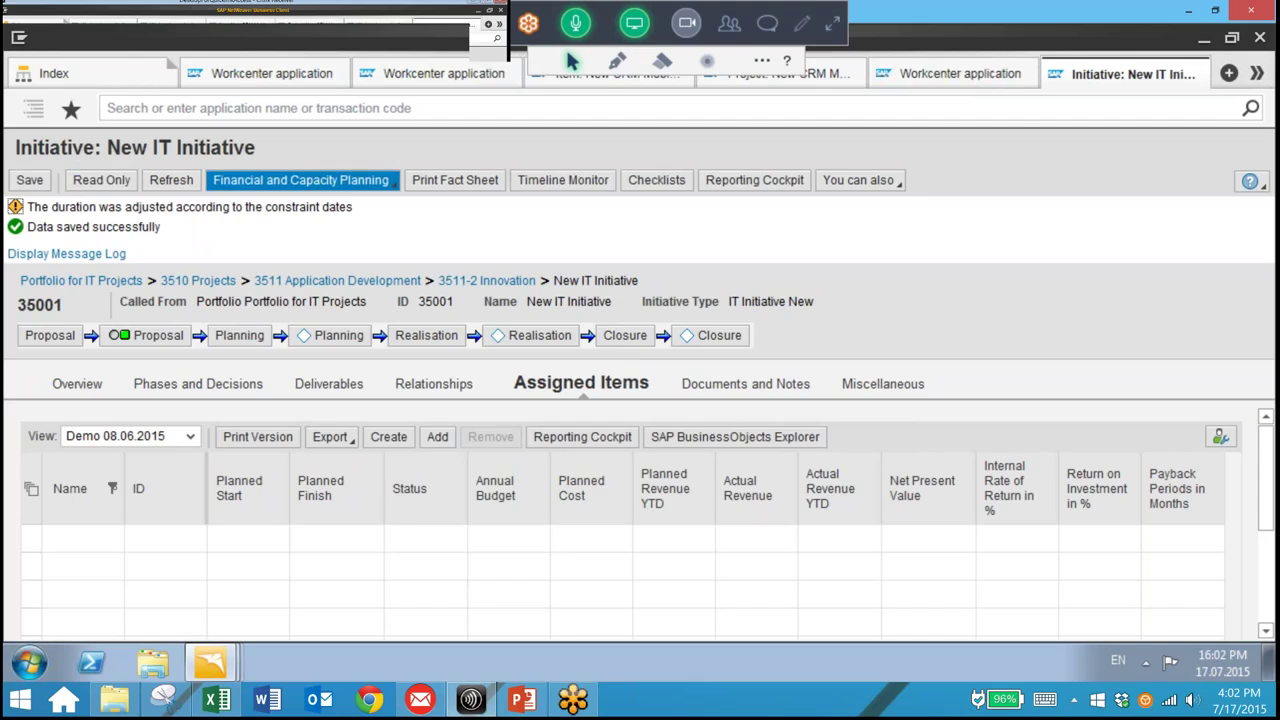
- Open the initiative's financial planning and expand the Budget Initiative category down to its 1 General group
left_click(300, 180)
left_click(265, 204)
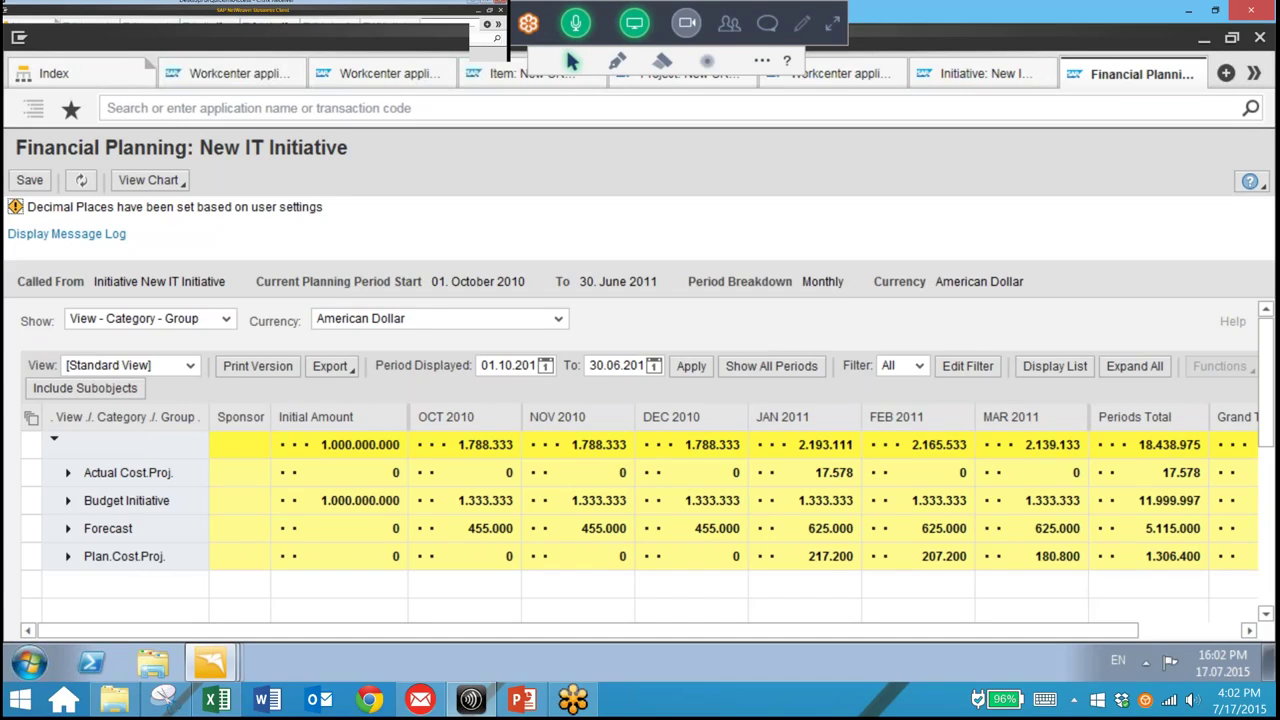
left_click(68, 500)
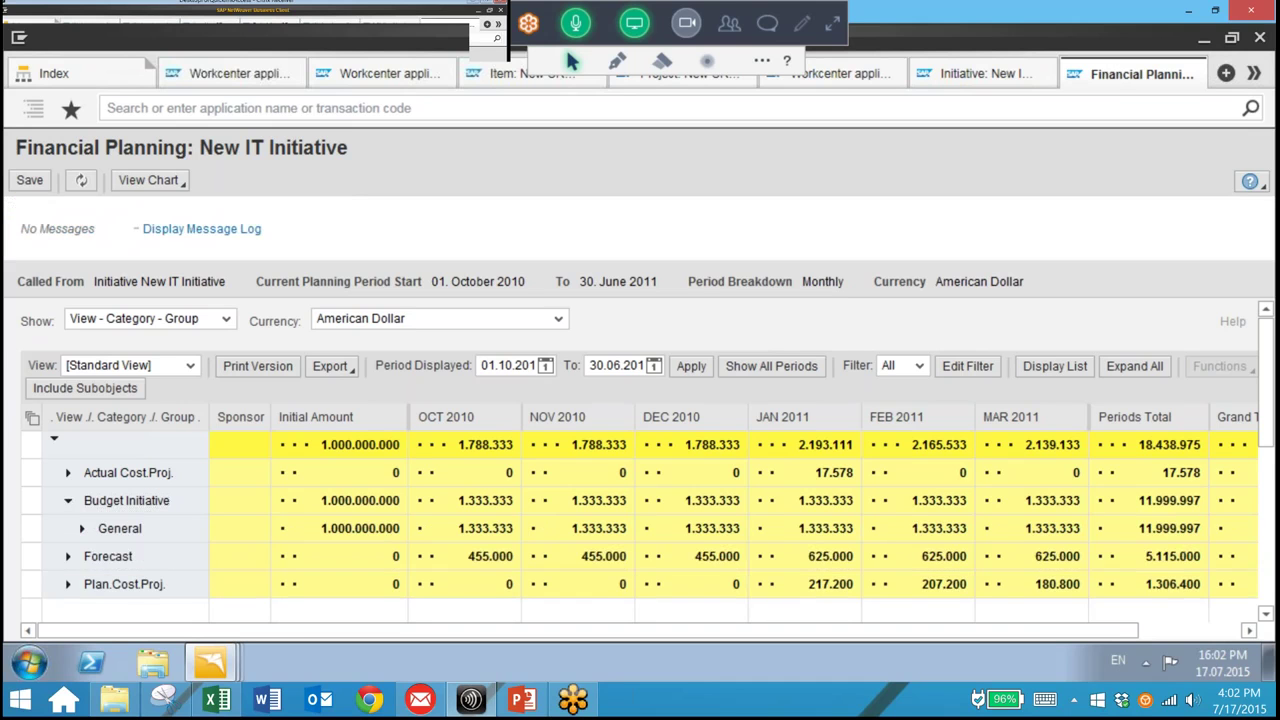
left_click(82, 528)
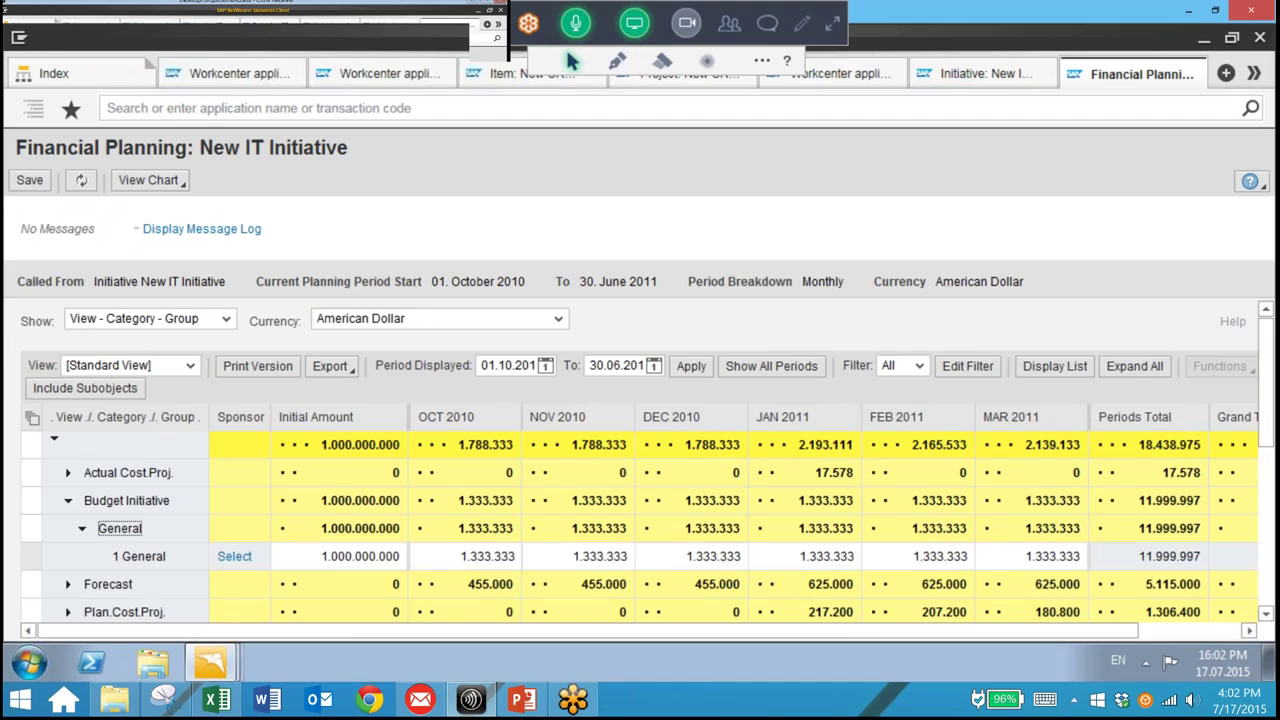
scroll(648, 462, "down", 1)
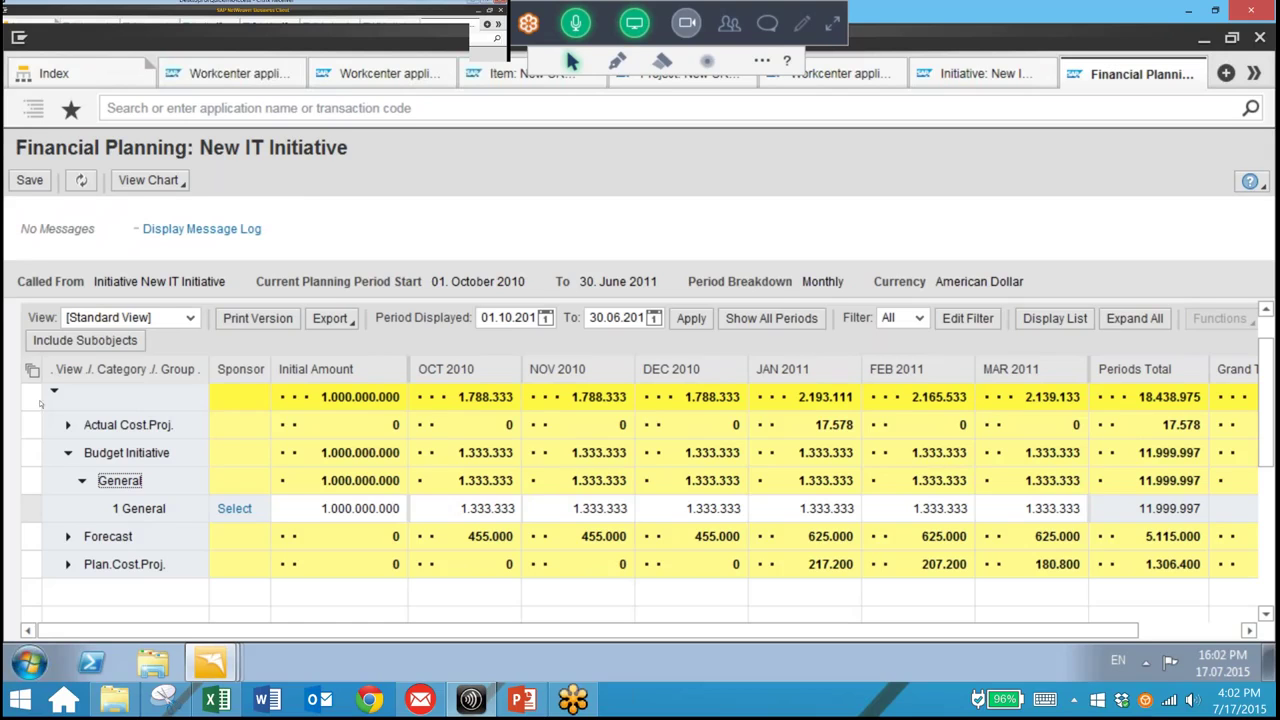
- Distribute 12000000 USD across the 1 General budget row from 01.10.2010 to 30.06.2011, overwriting the complete interval
left_click(24, 508)
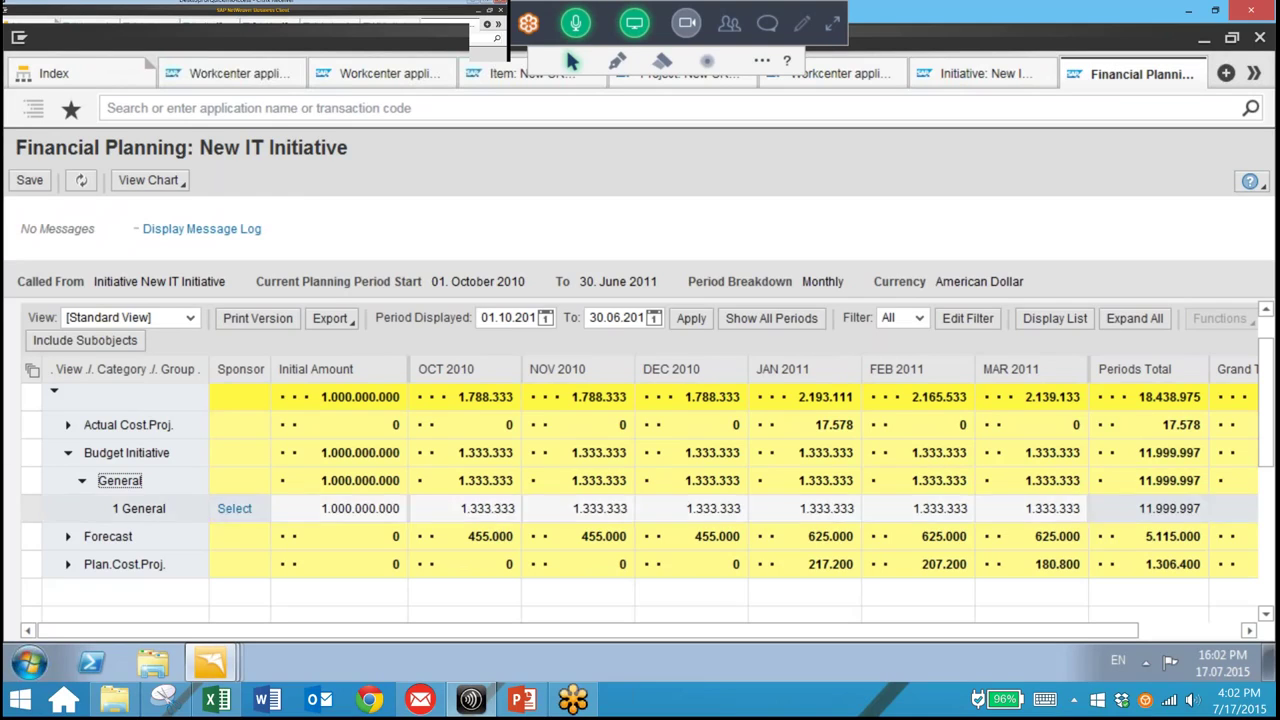
left_click(31, 508)
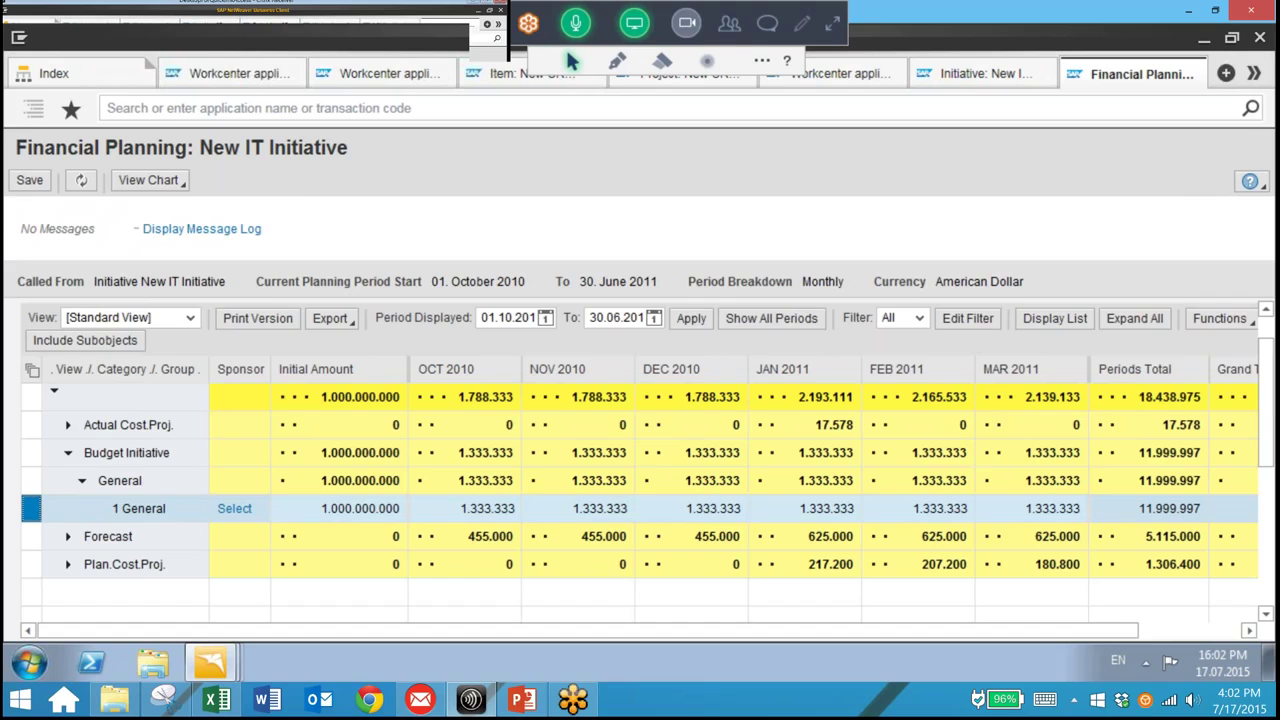
left_click(1219, 318)
key("Escape")
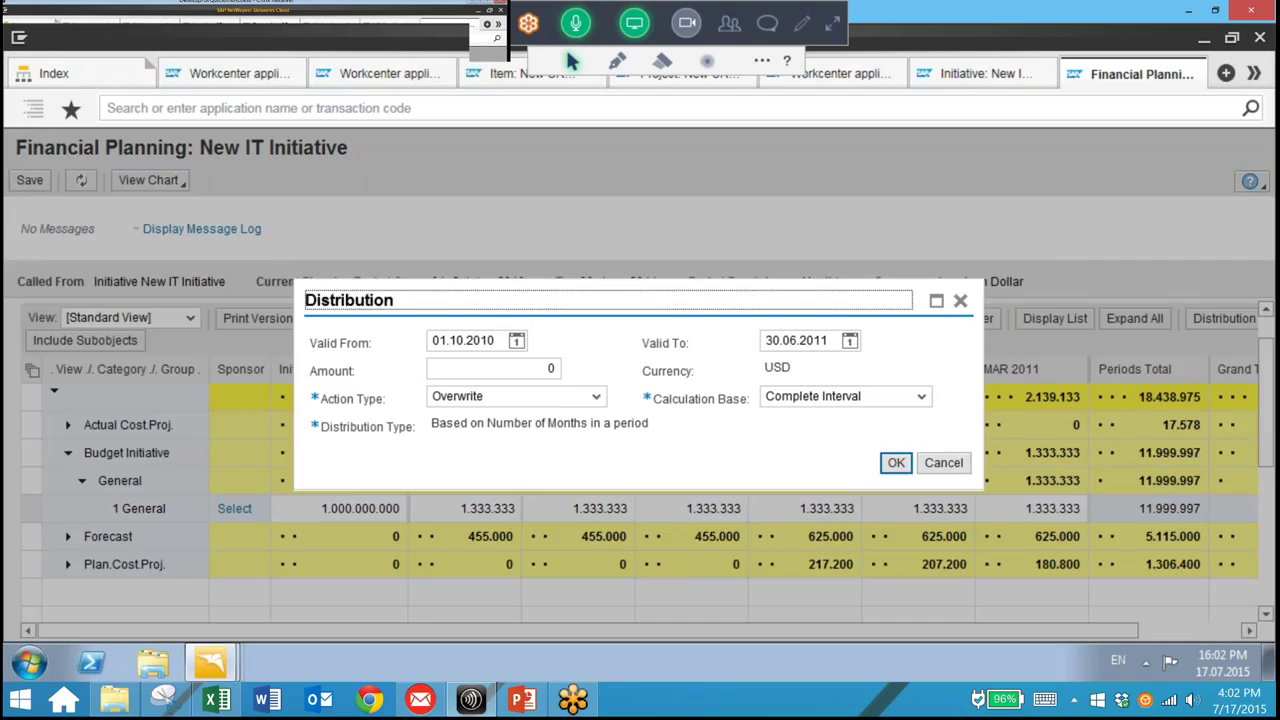
left_click(550, 368)
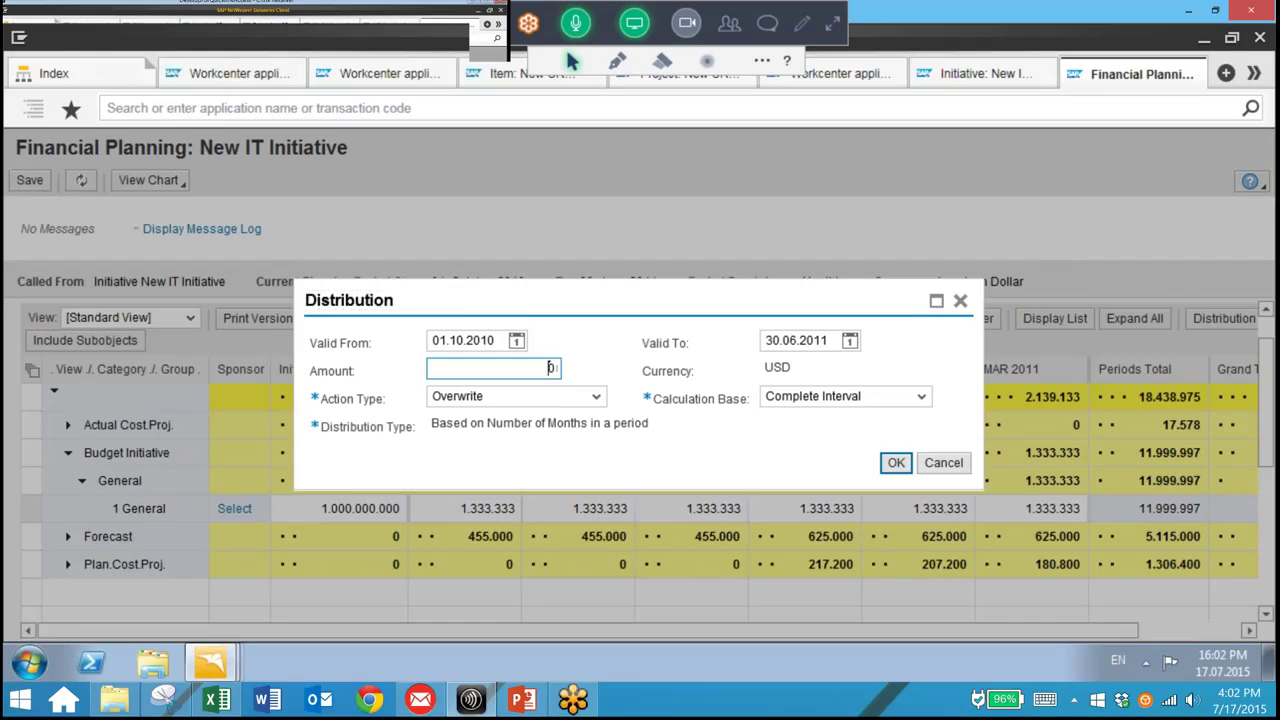
key("BackSpace")
type("10")
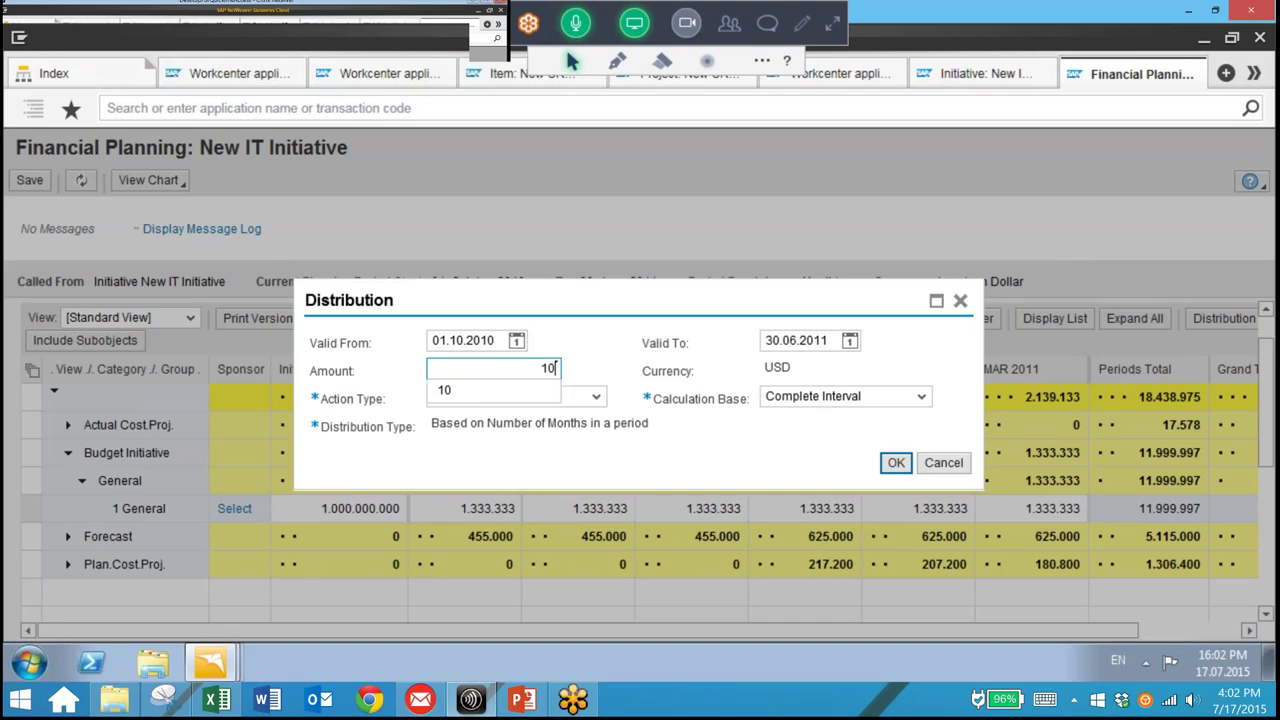
type("0000")
key("BackSpace")
key("BackSpace")
key("BackSpace")
key("BackSpace")
key("BackSpace")
type("2000000")
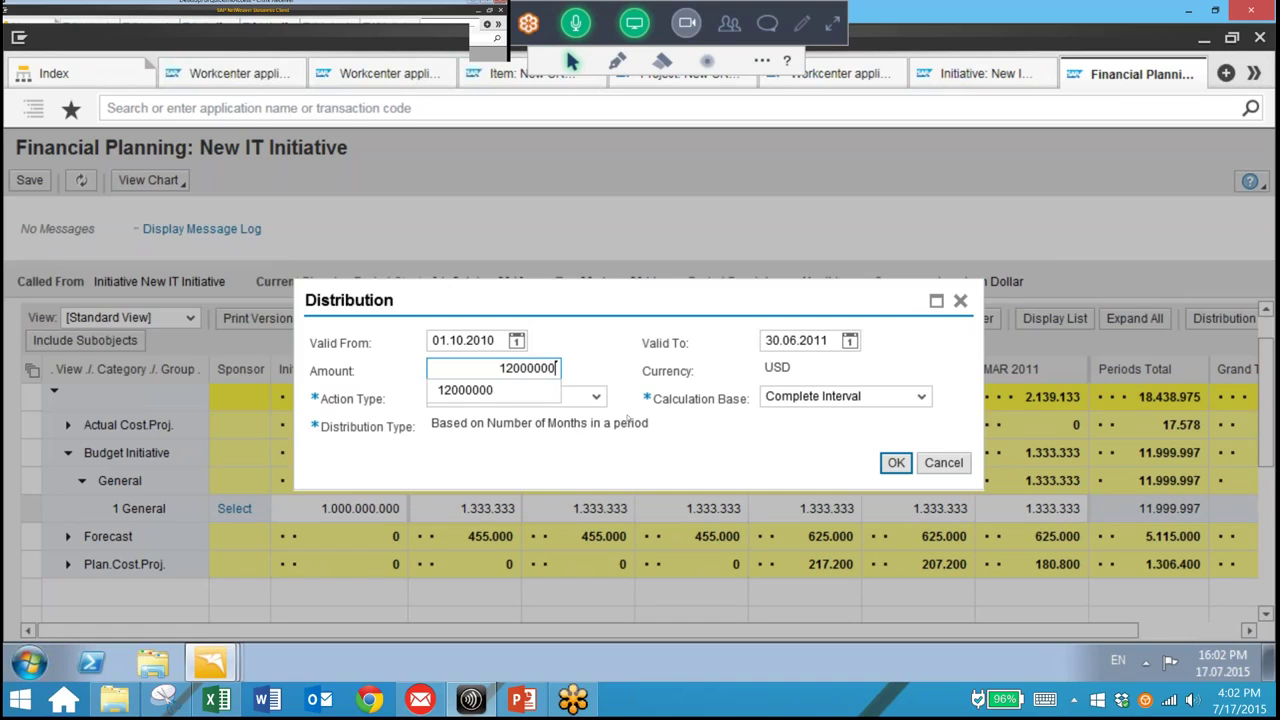
left_click(629, 423)
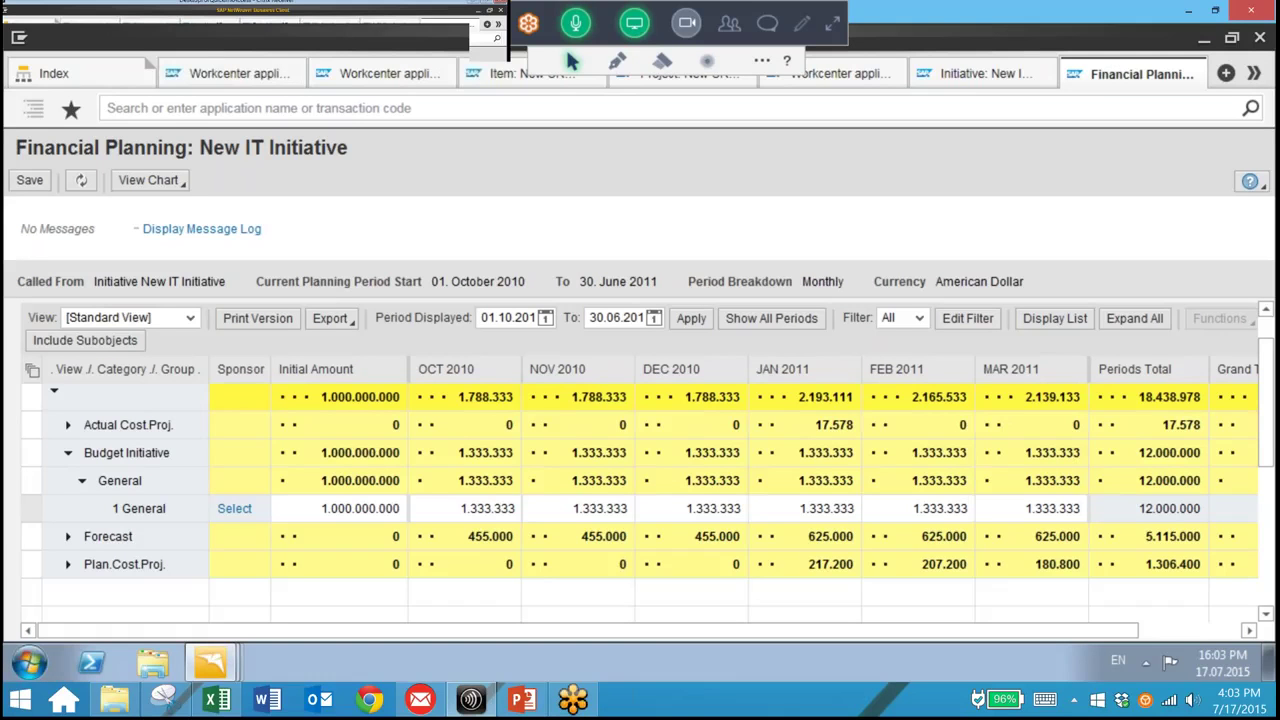
- Distribute 1000 USD across Material Procurement under the forecast's External costs from 01.10.2010 to 30.06.2011, overwriting the complete interval
left_click(68, 536)
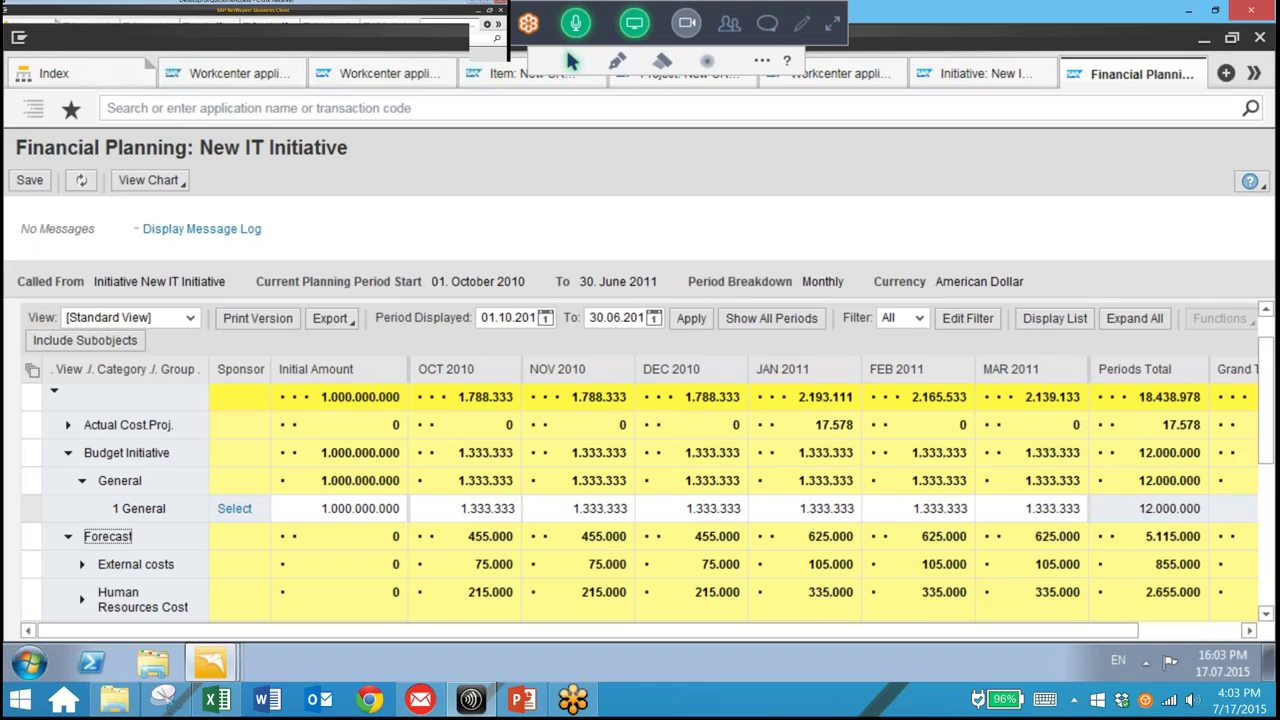
left_click(82, 564)
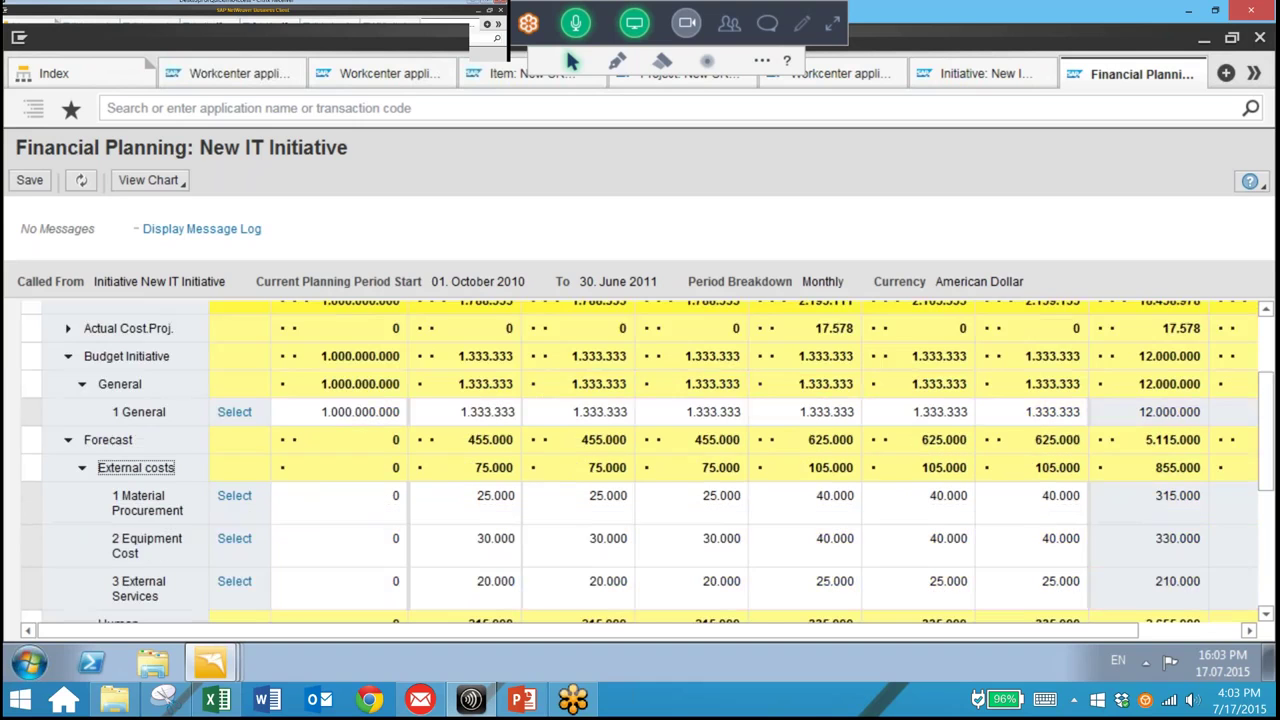
scroll(640, 405, "down", 3)
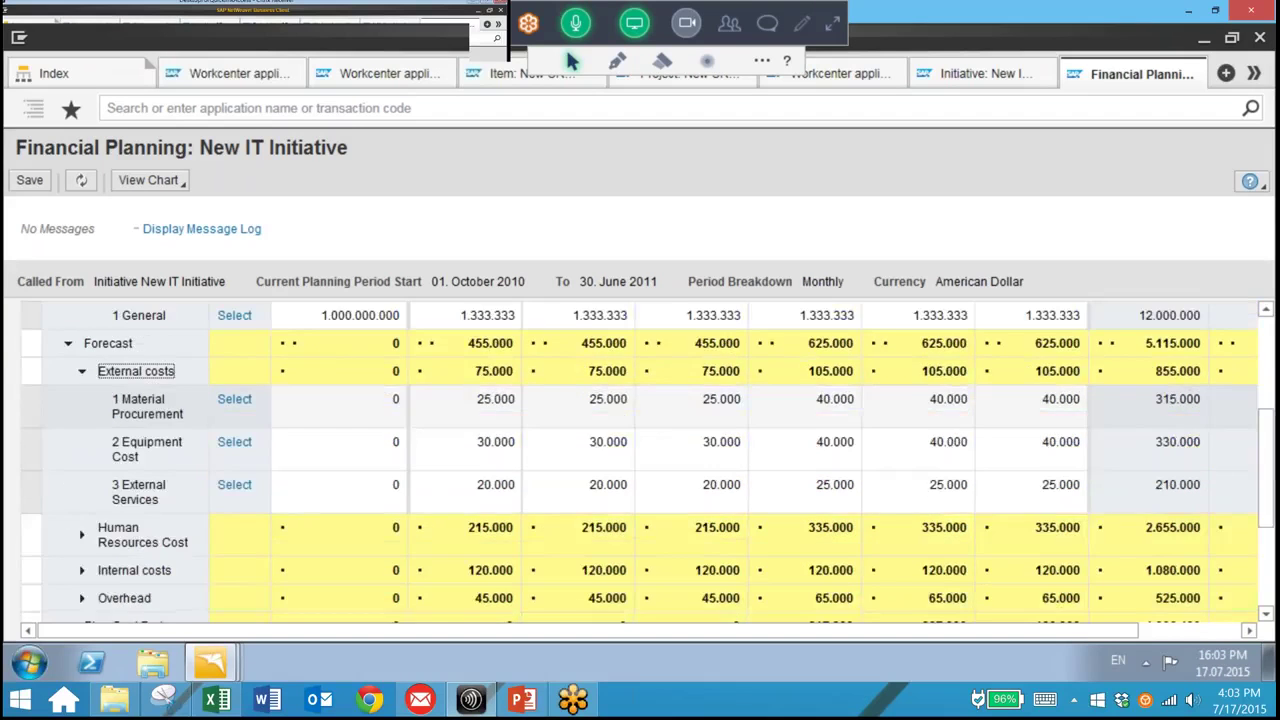
scroll(1222, 372, "up", 6)
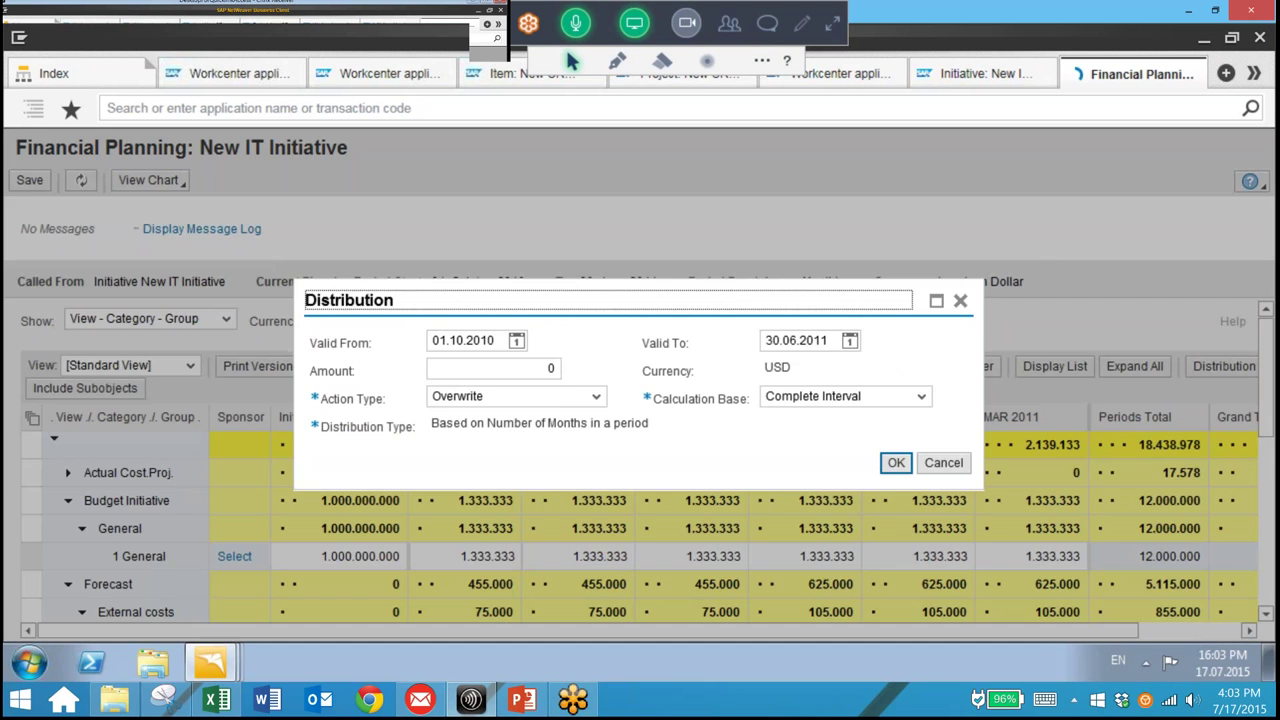
key("Delete")
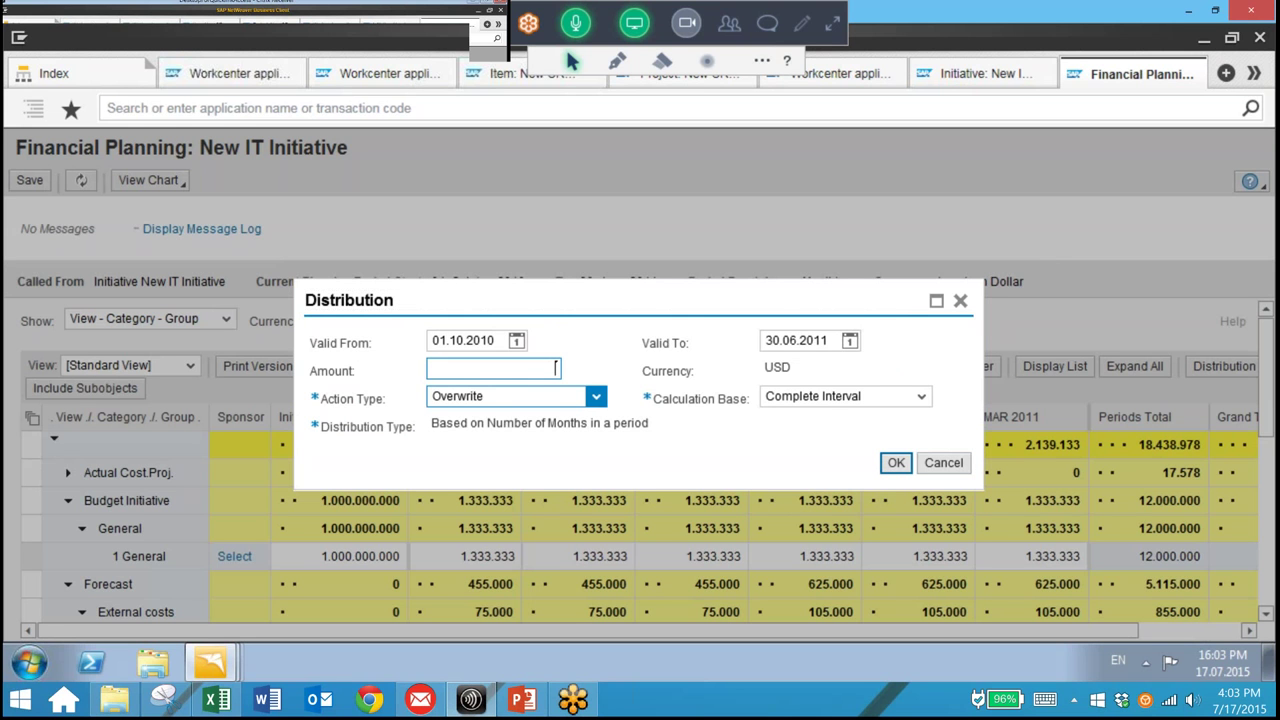
type("1000")
left_click(895, 462)
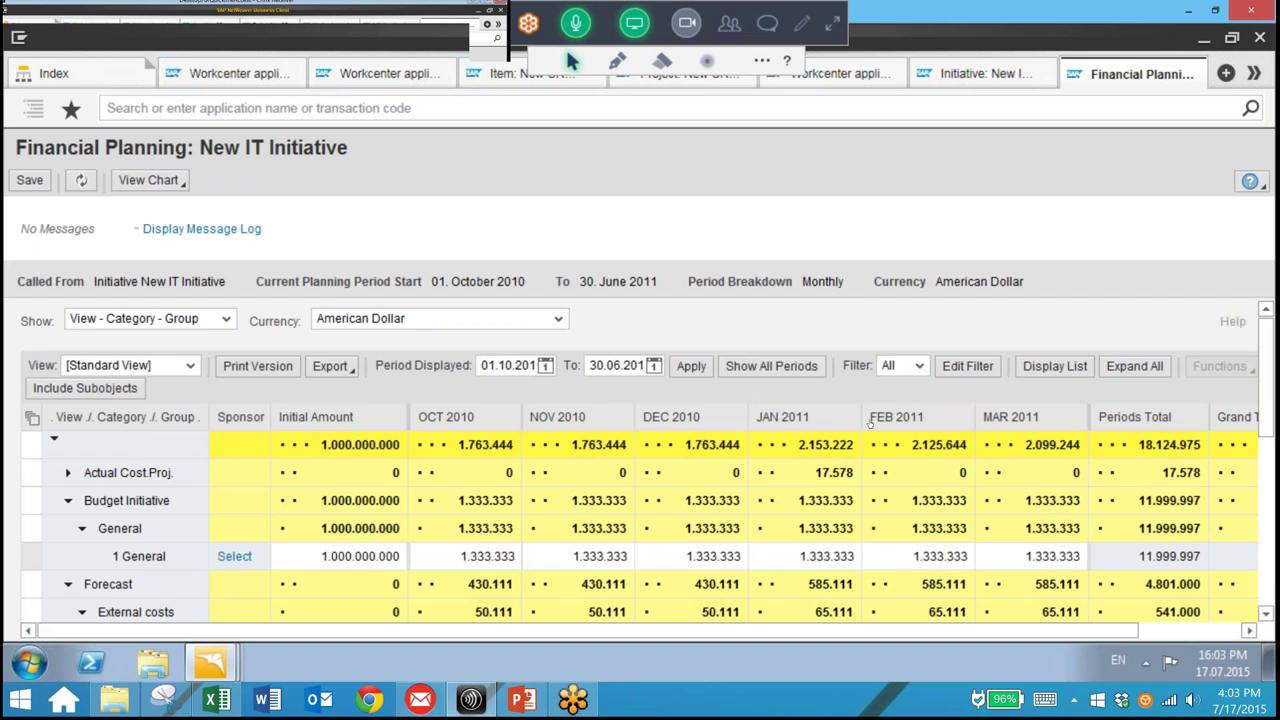
- Review the distributed forecast amounts, save the initiative's financial planning and close it
scroll(571, 411, "down", 3)
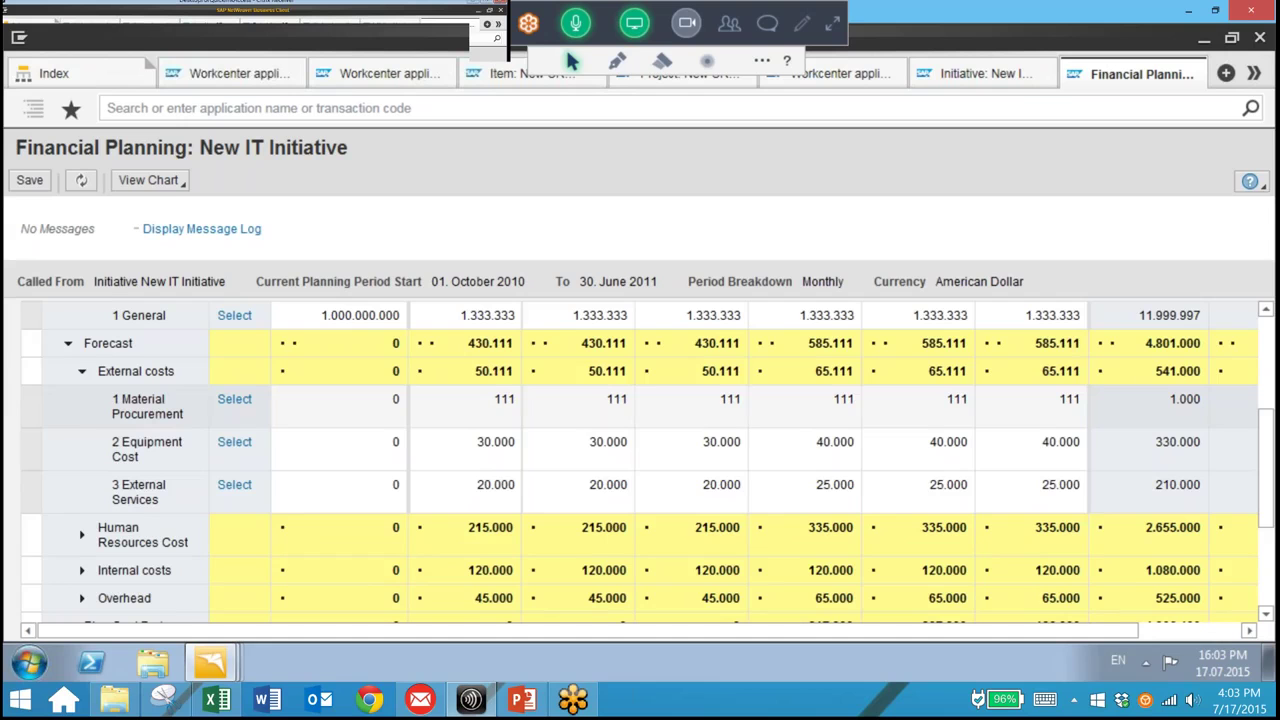
scroll(640, 460, "up", 3)
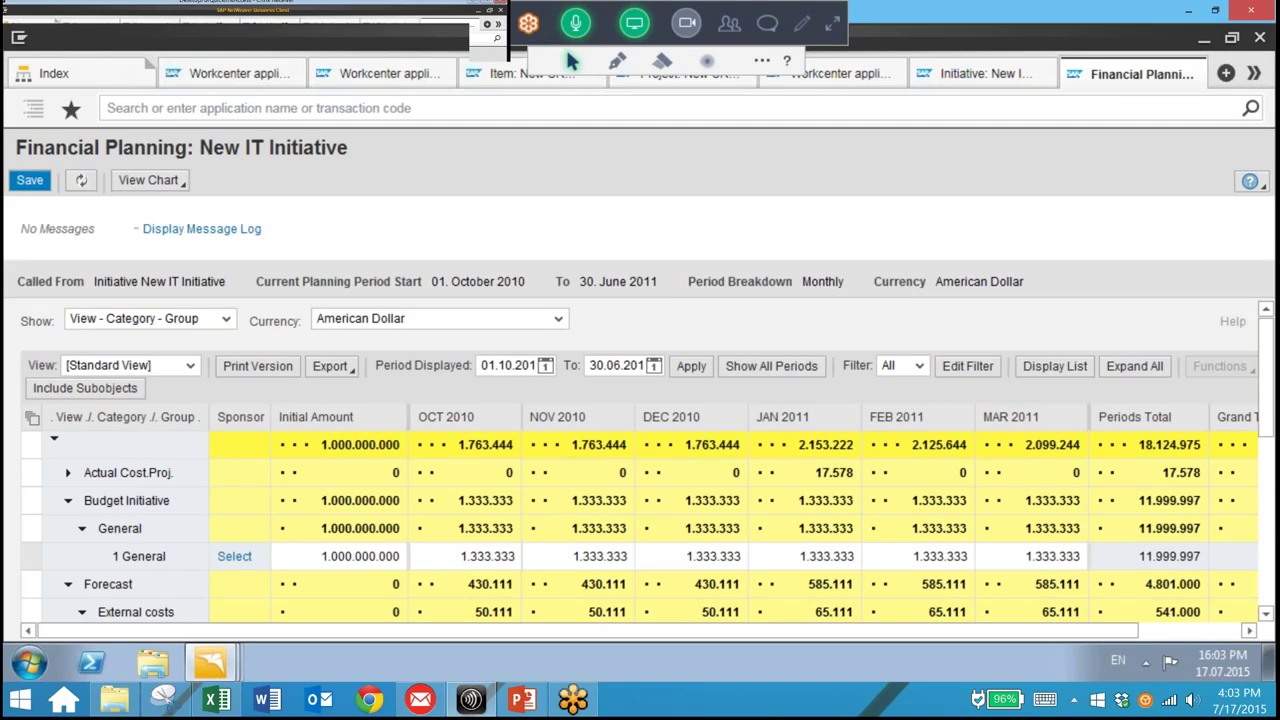
left_click(81, 180)
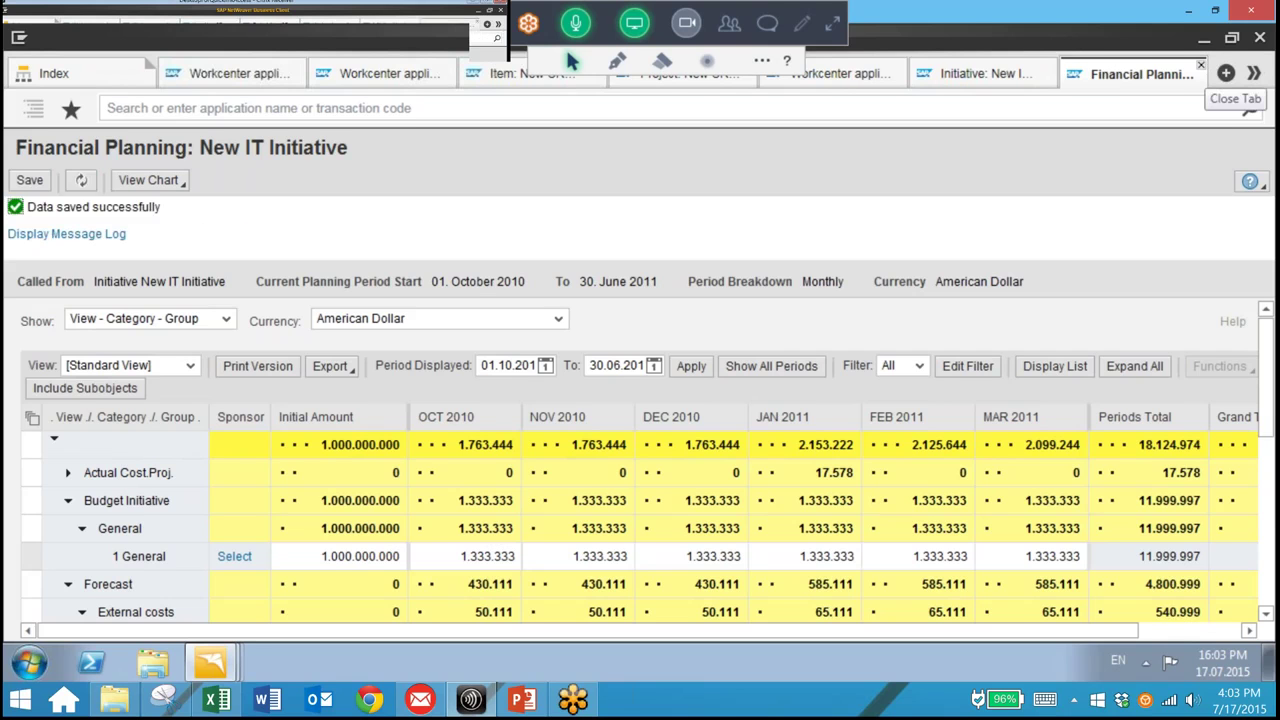
left_click(1201, 72)
- Open the initiative's capacity planning and expand the Forecast category to examine the roles under 1 Internal IT
left_click(300, 180)
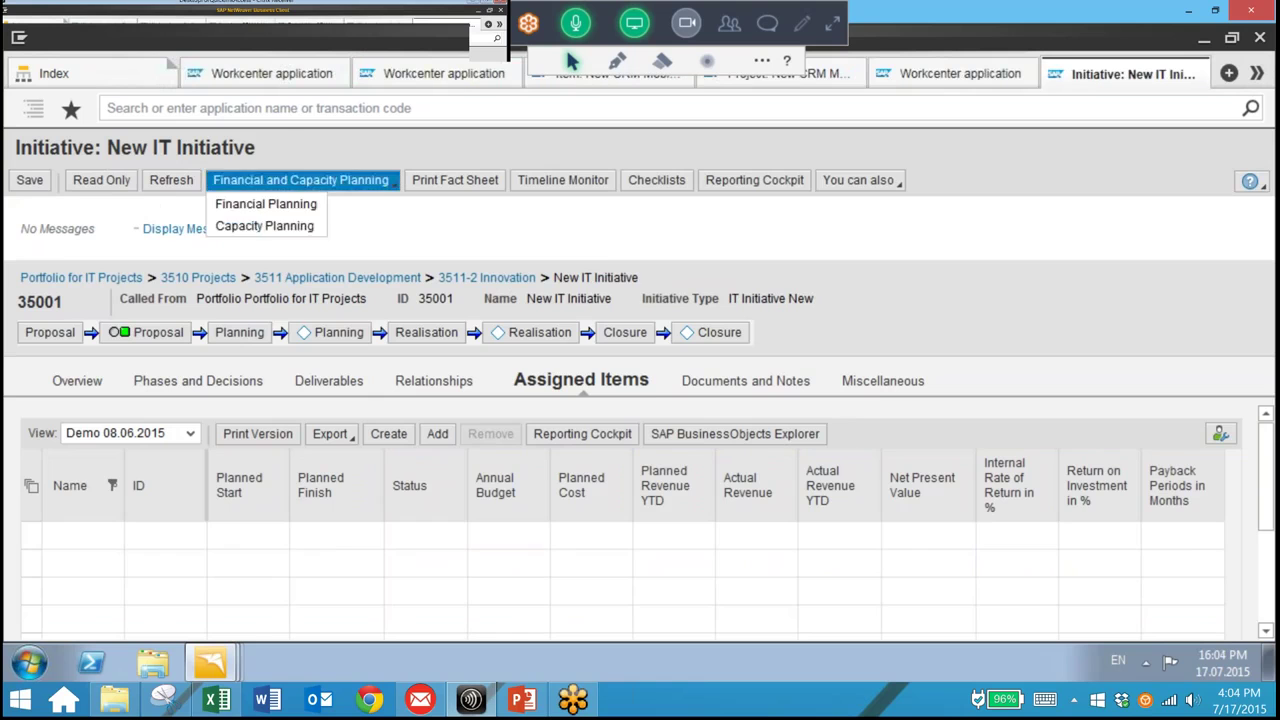
left_click(264, 226)
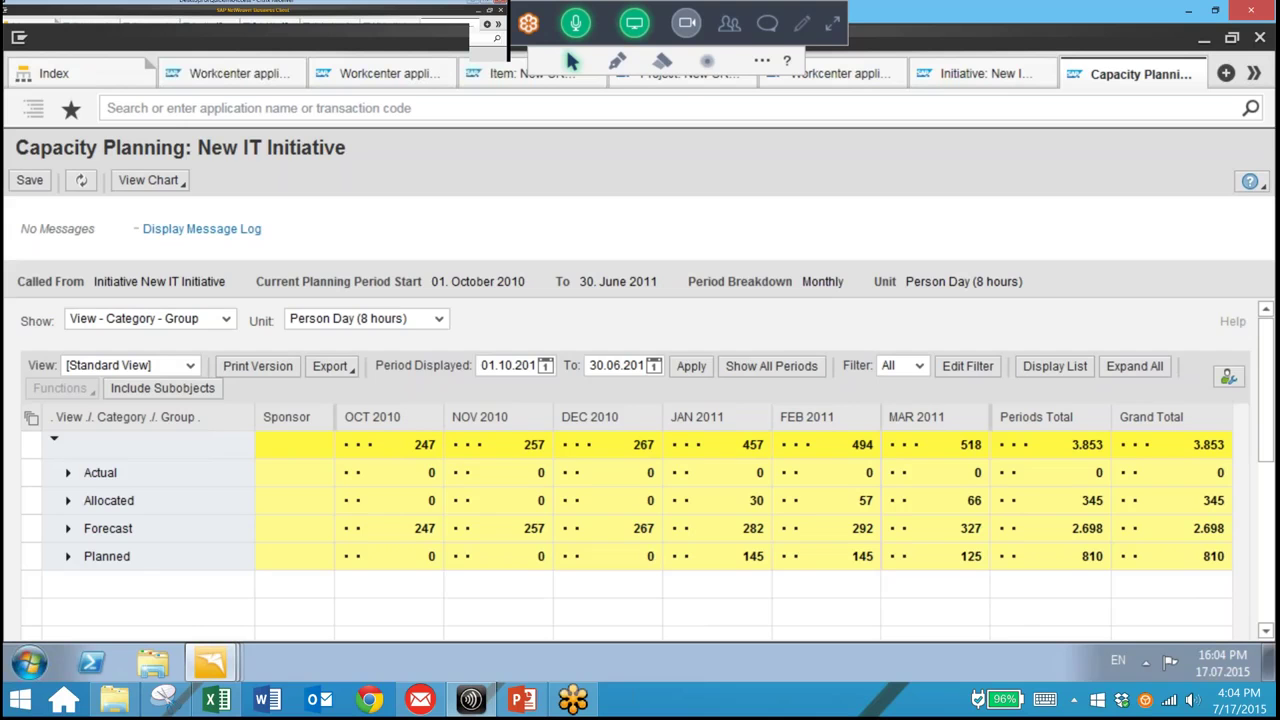
left_click(68, 528)
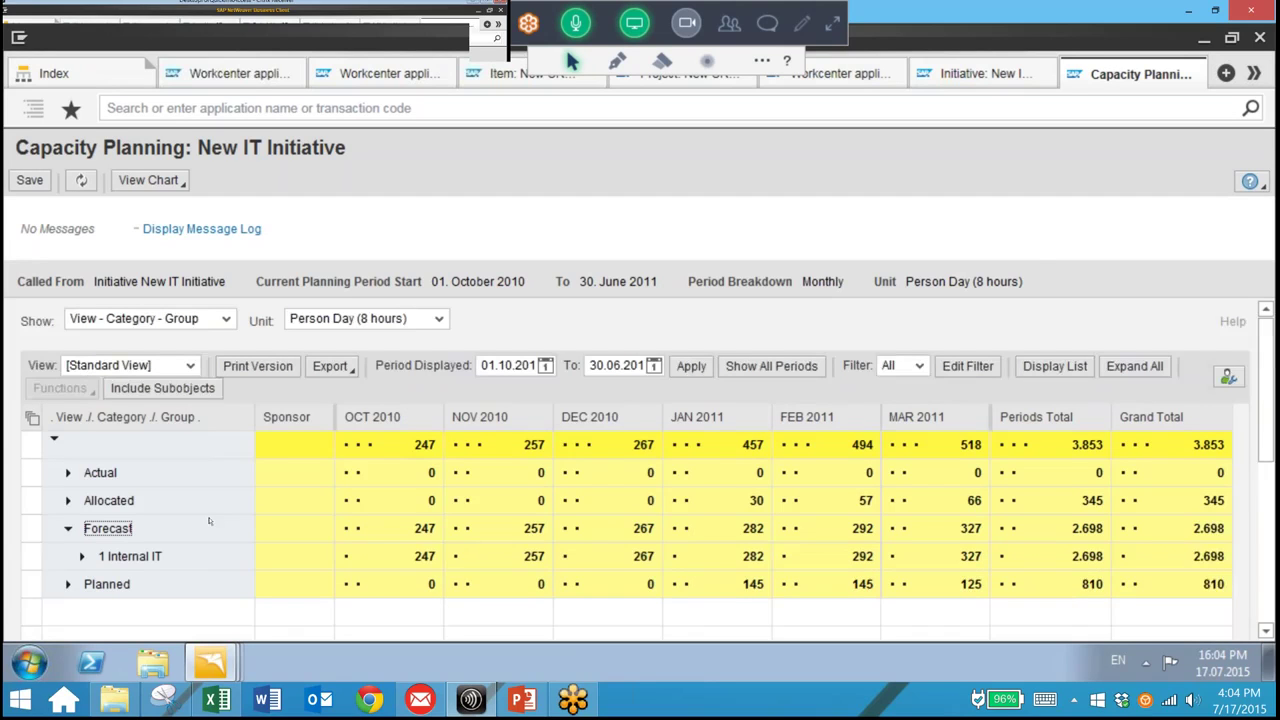
scroll(210, 521, "down", 2)
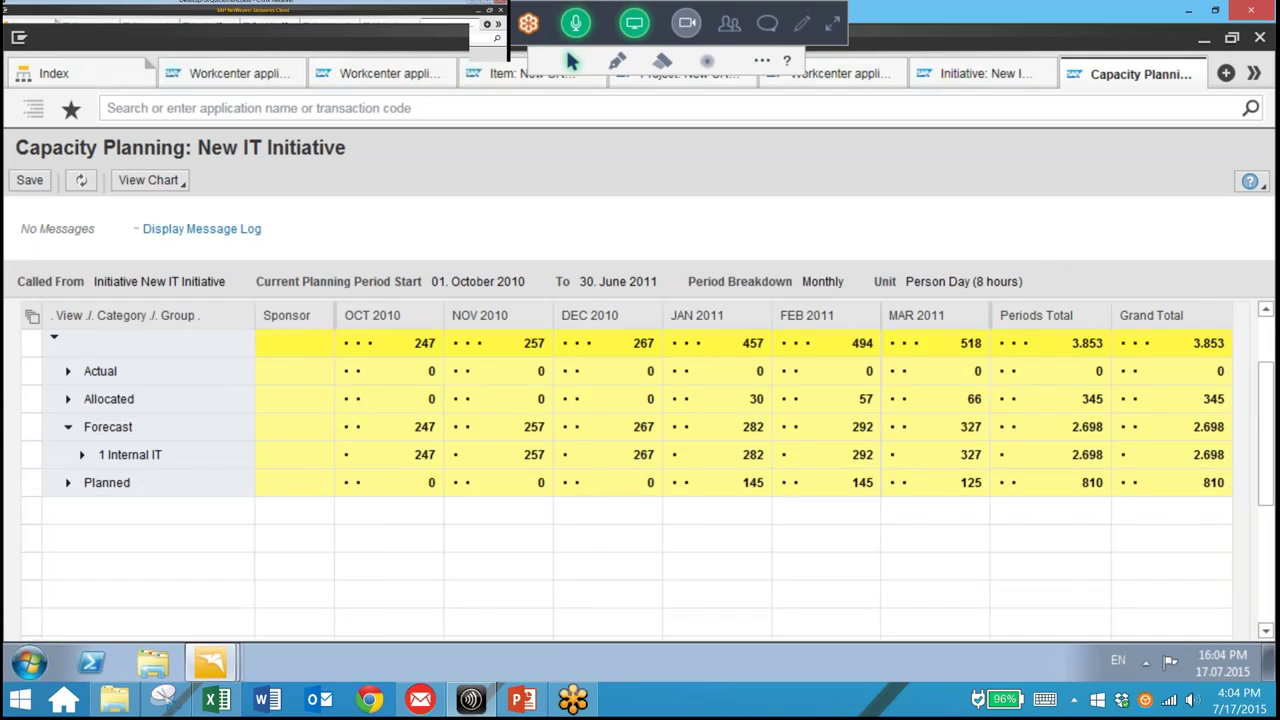
left_click(82, 454)
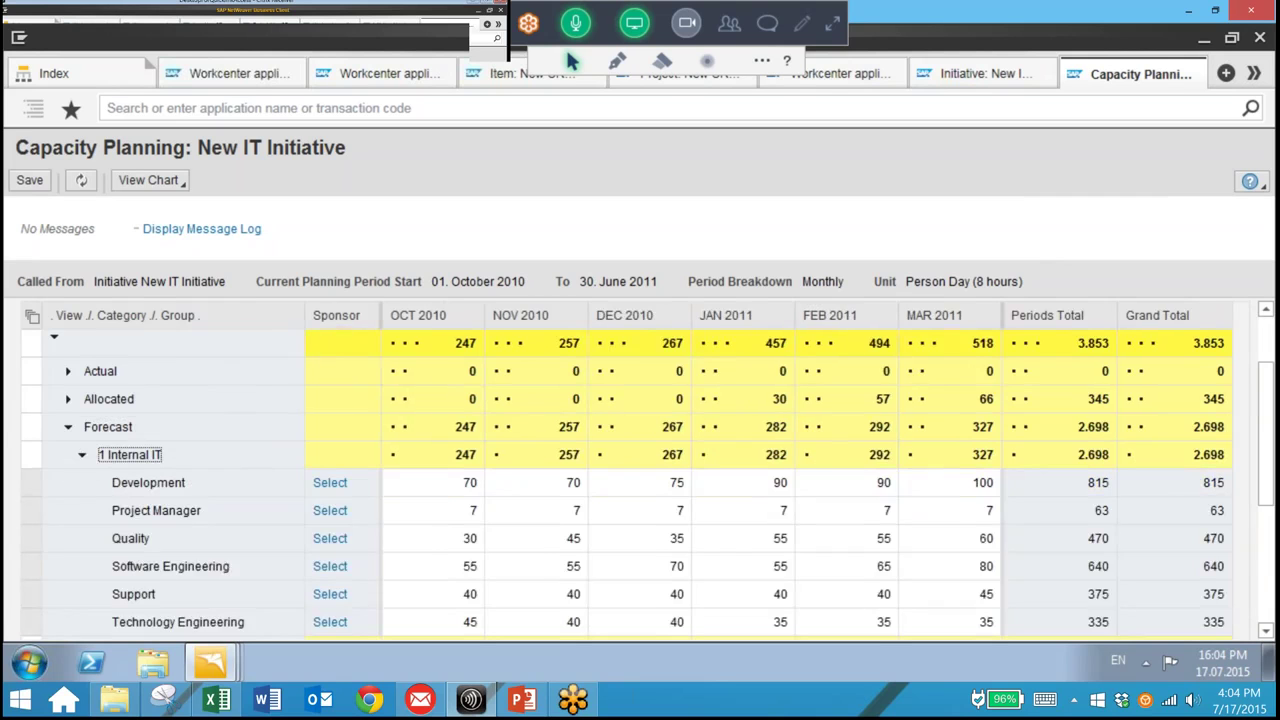
- Distribute a capacity of 60 person days across Development in the 1 Internal IT forecast from 01.10.2010 to 30.06.2011, overwriting the complete interval
scroll(626, 470, "down", 3)
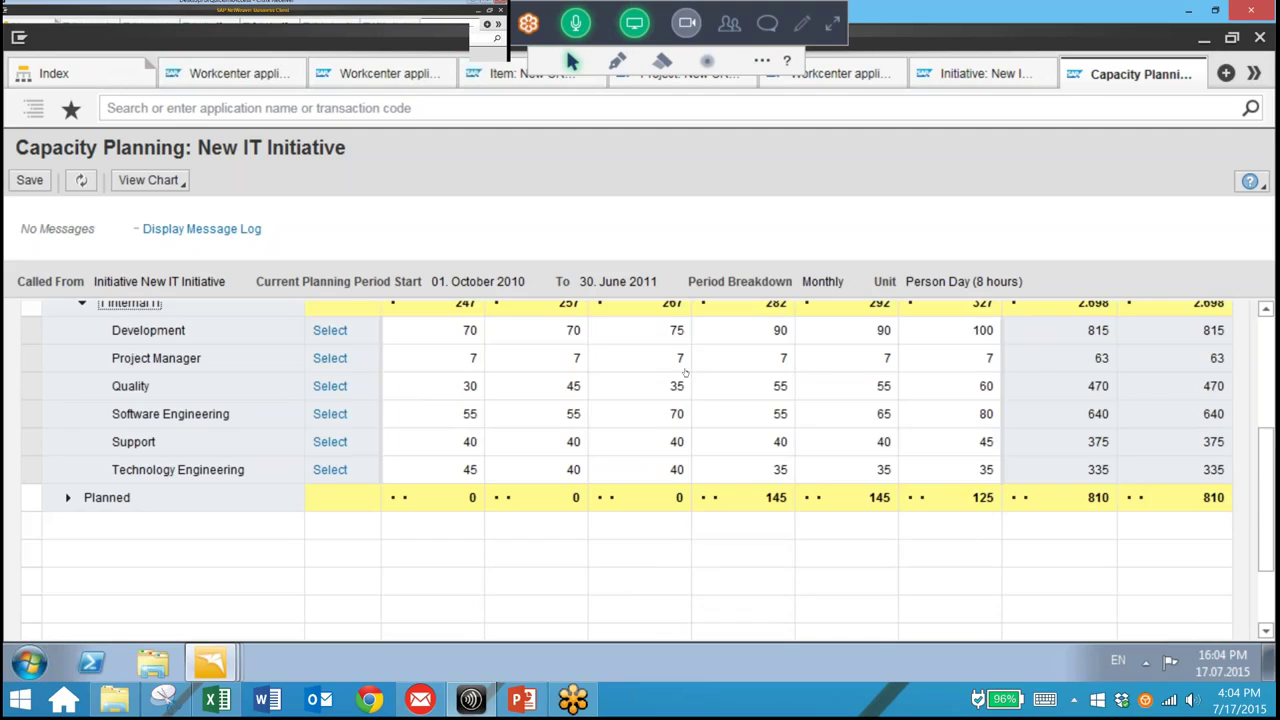
left_click(677, 332)
scroll(626, 470, "up", 5)
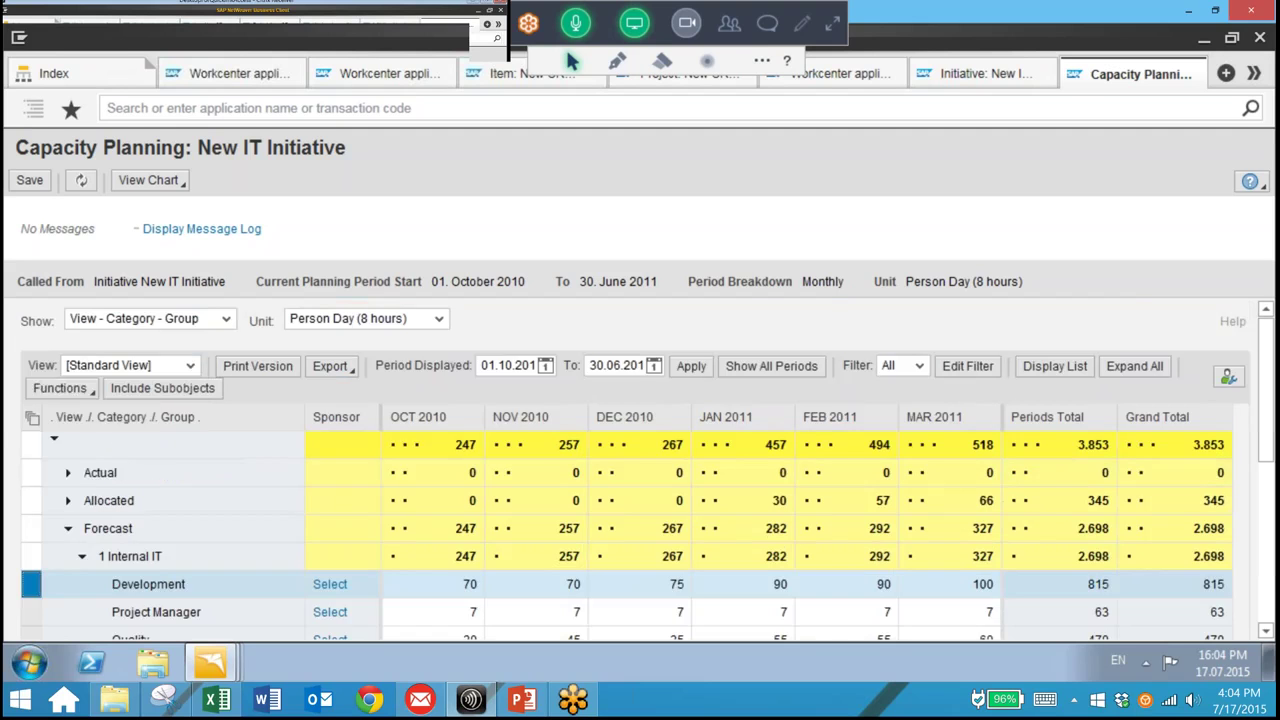
left_click(60, 388)
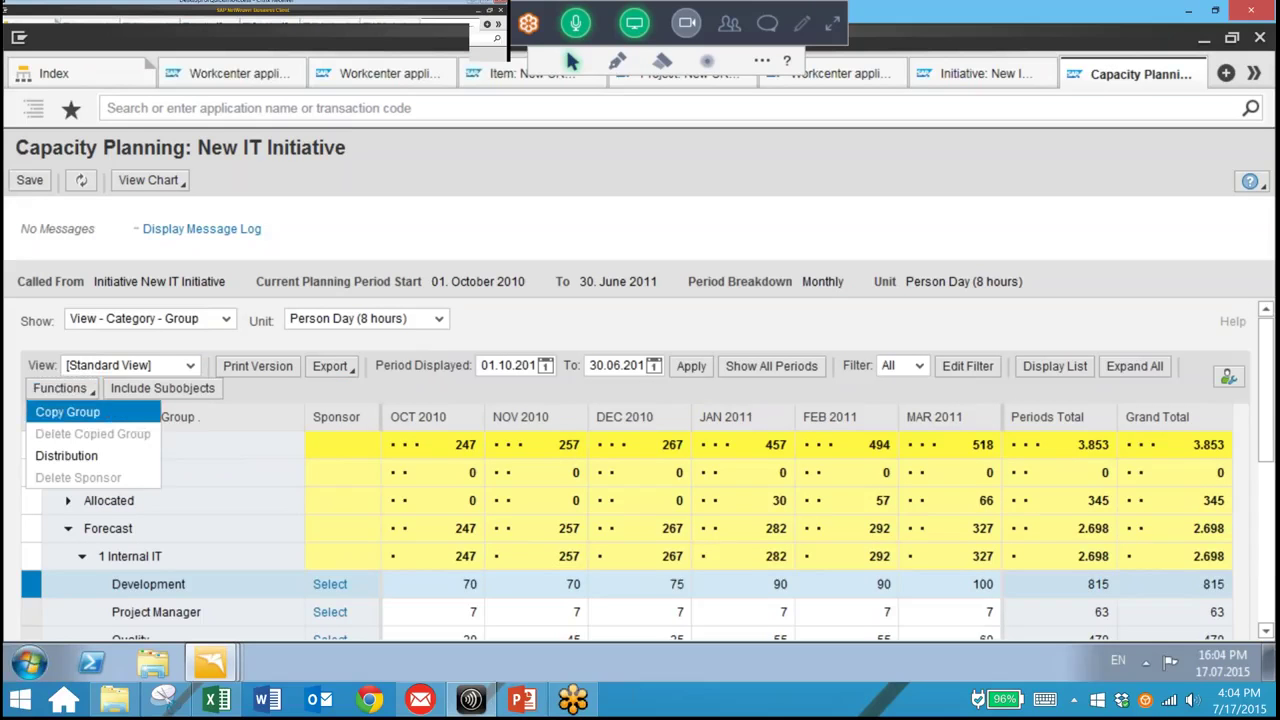
key("Escape")
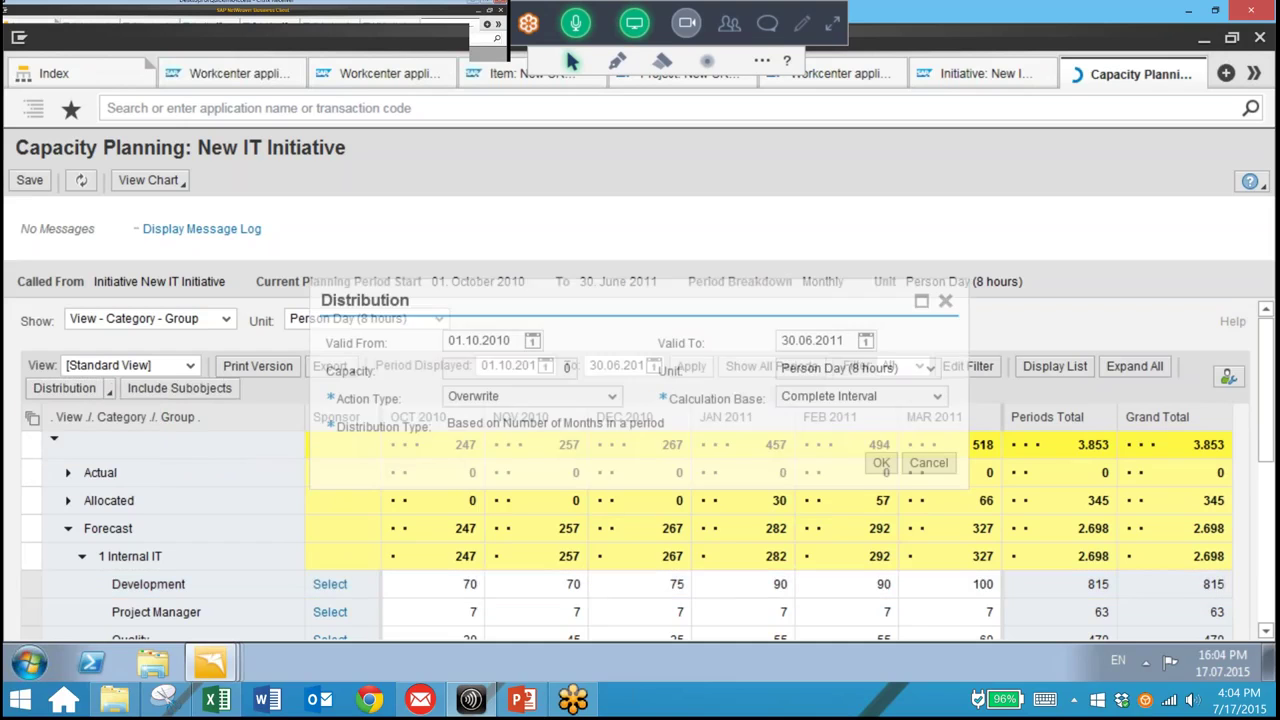
type("60")
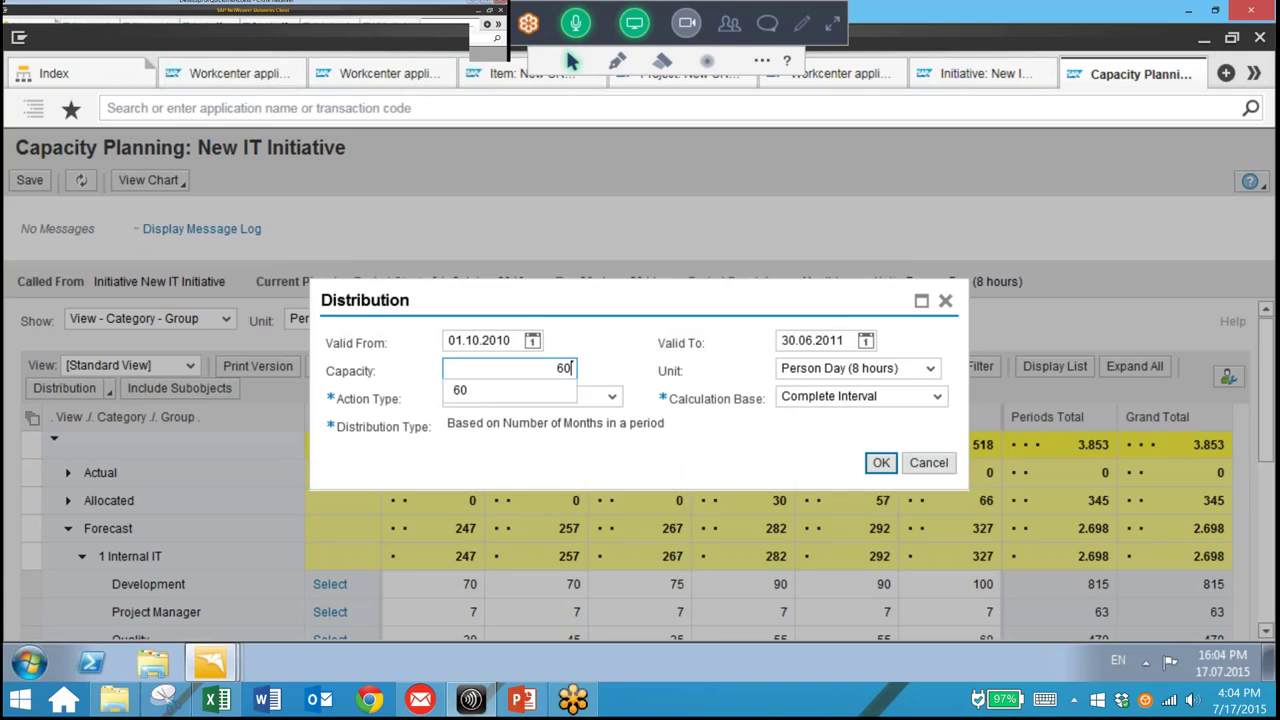
left_click(873, 465)
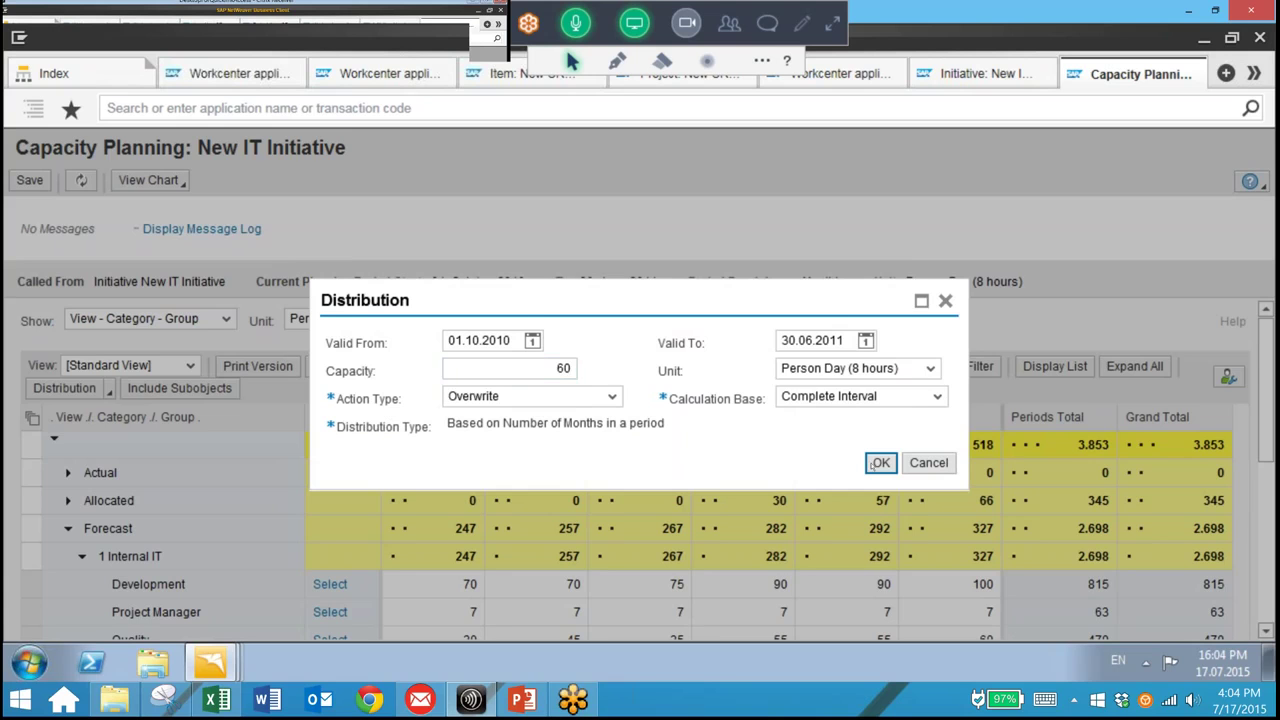
left_click(873, 465)
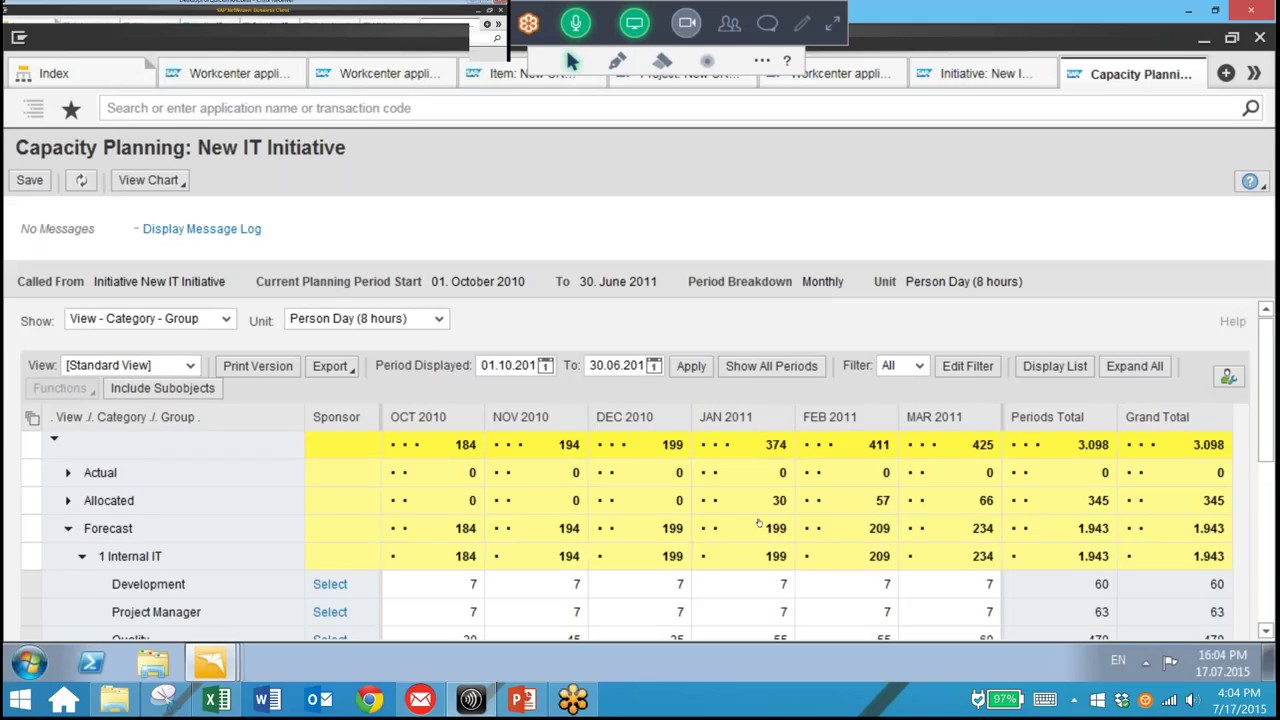
scroll(759, 523, "down", 1)
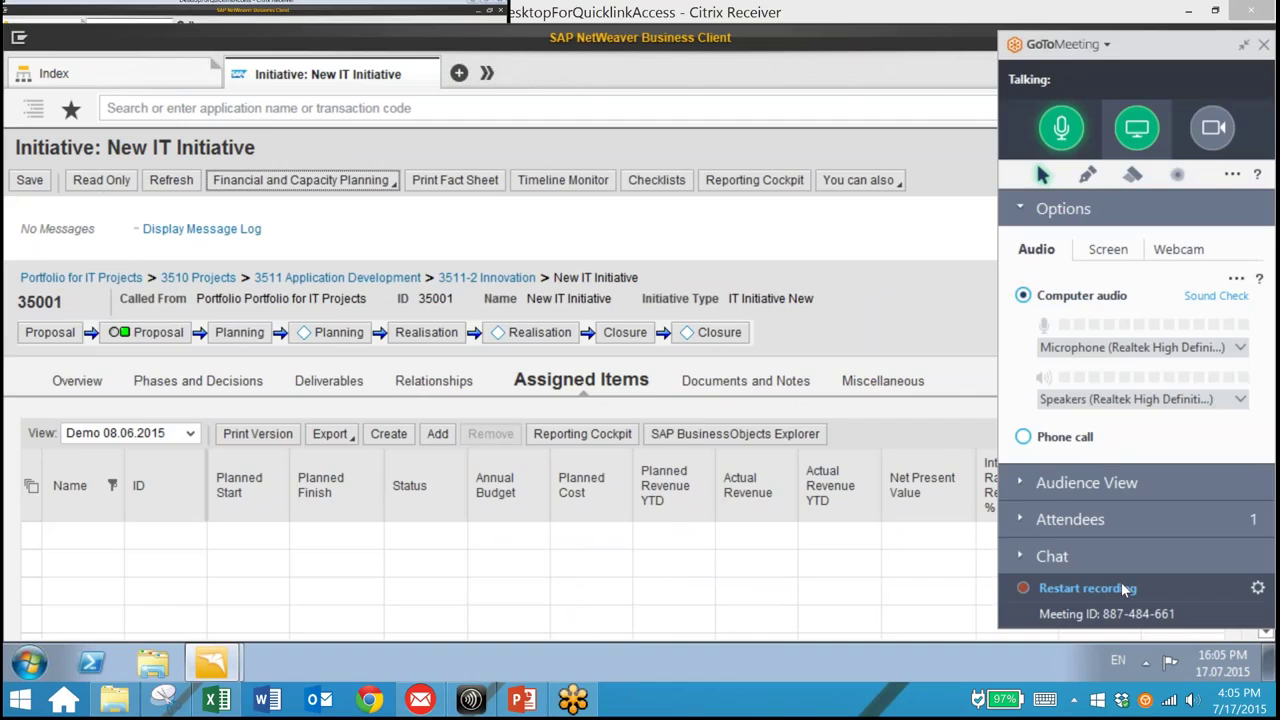
- Open the capacity planning of New IT Initiative again to view its category totals
left_click(1121, 588)
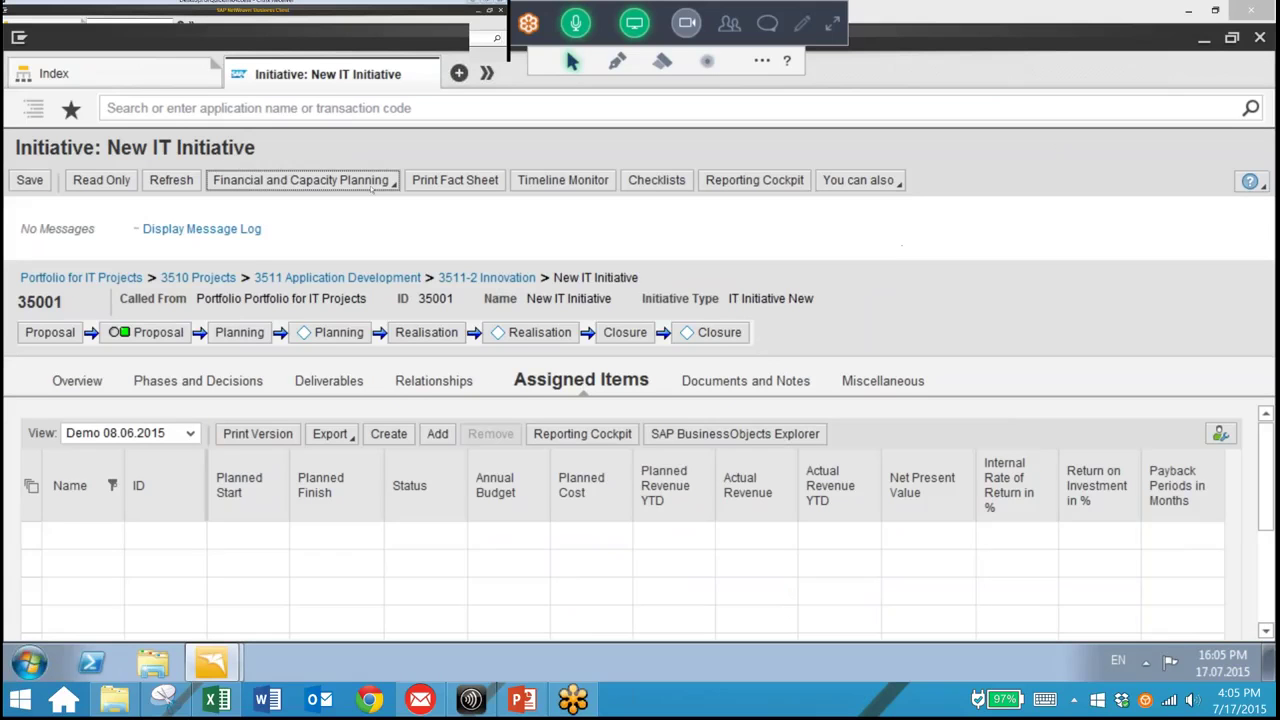
left_click(301, 181)
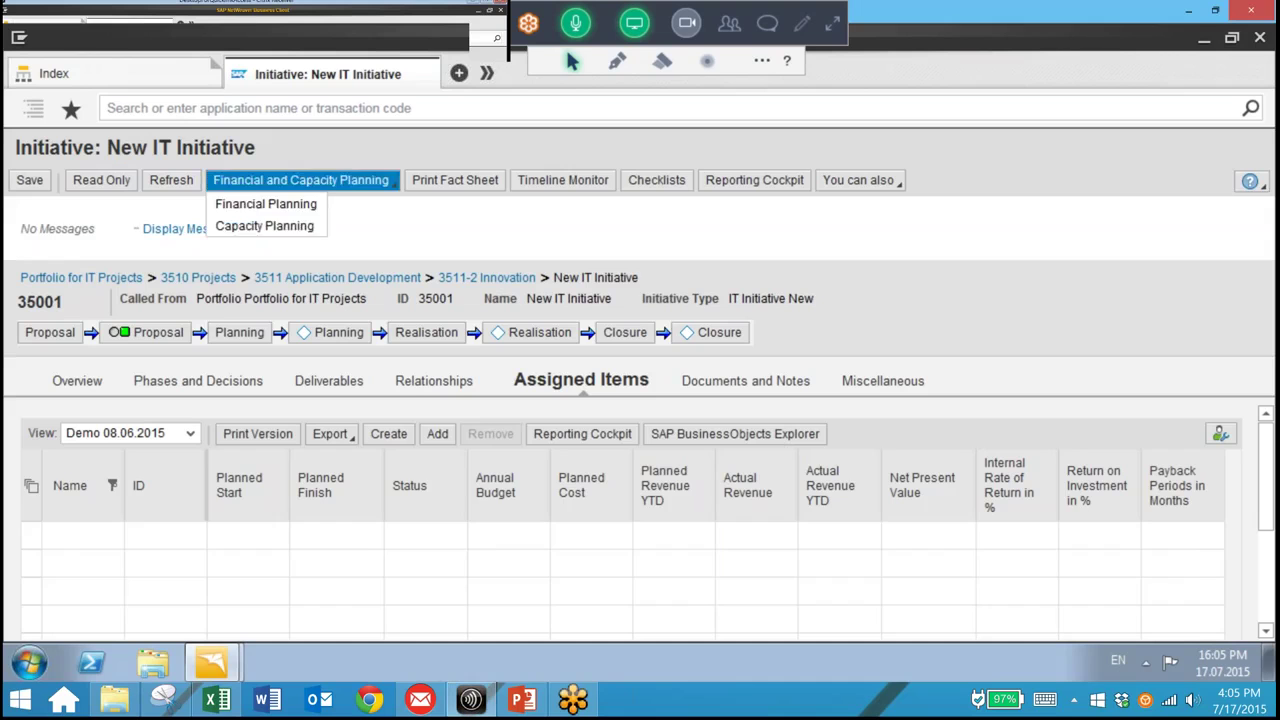
left_click(264, 226)
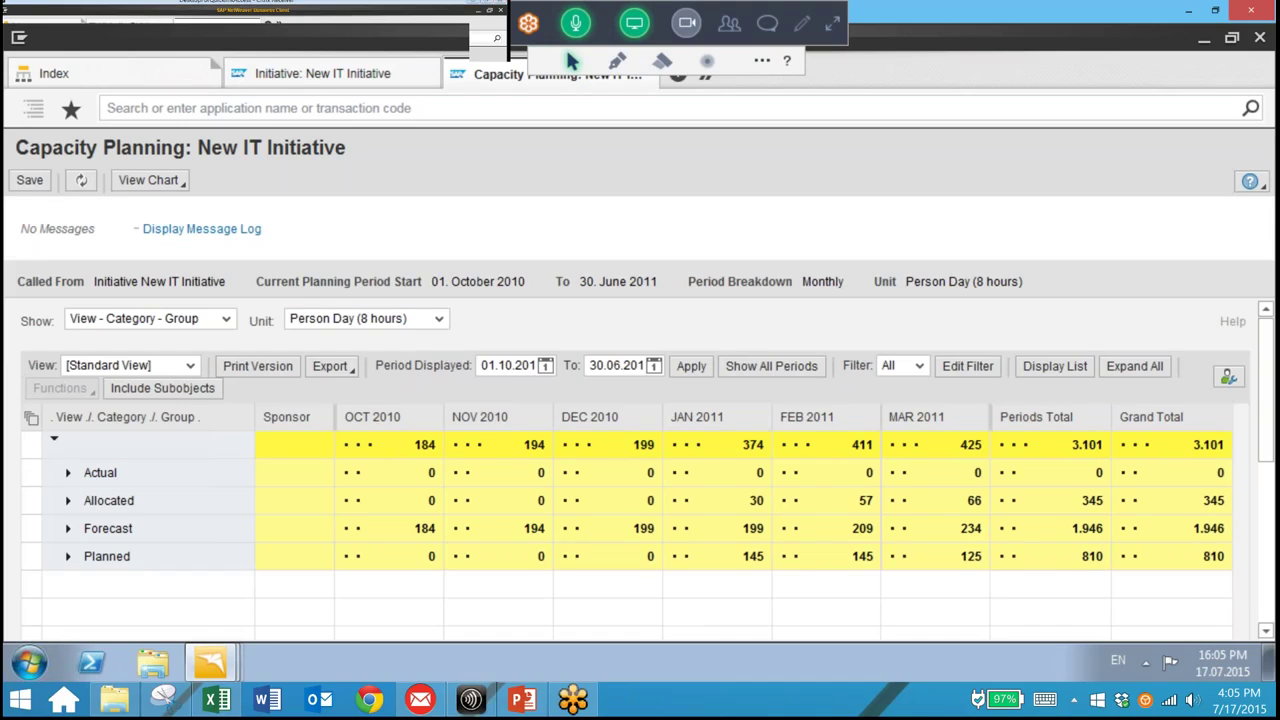
left_click(836, 23)
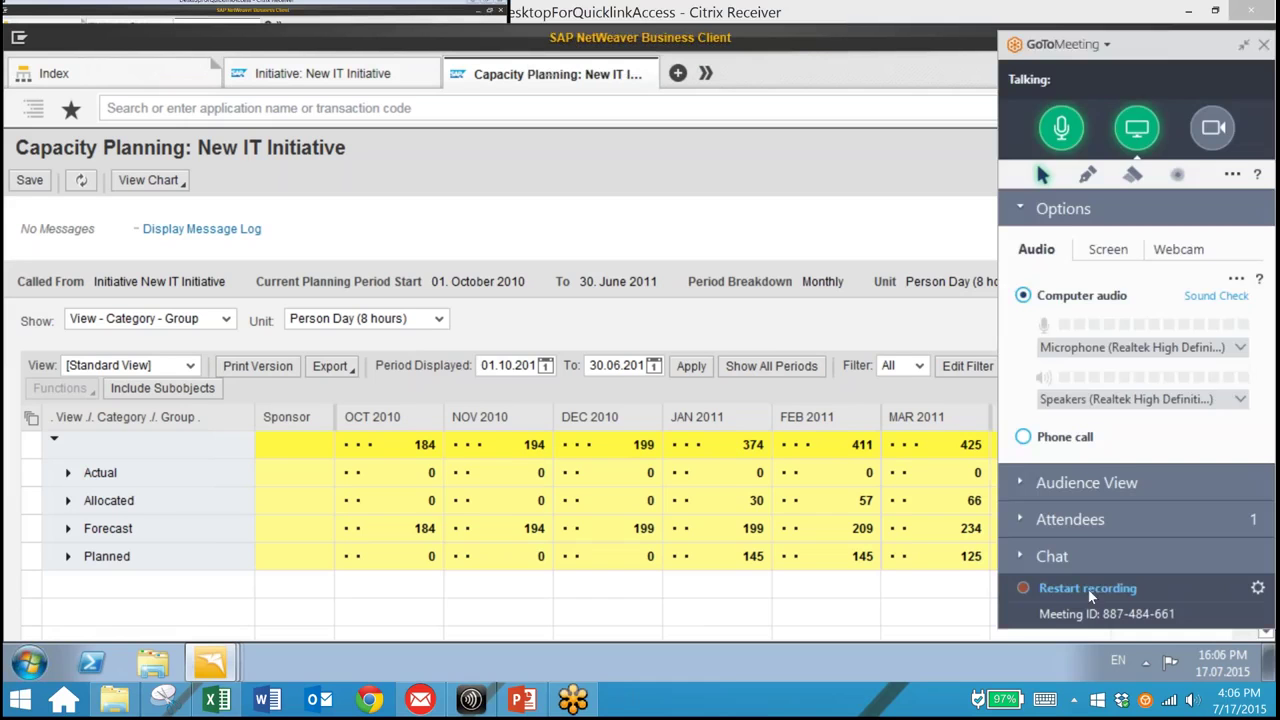
left_click(1088, 589)
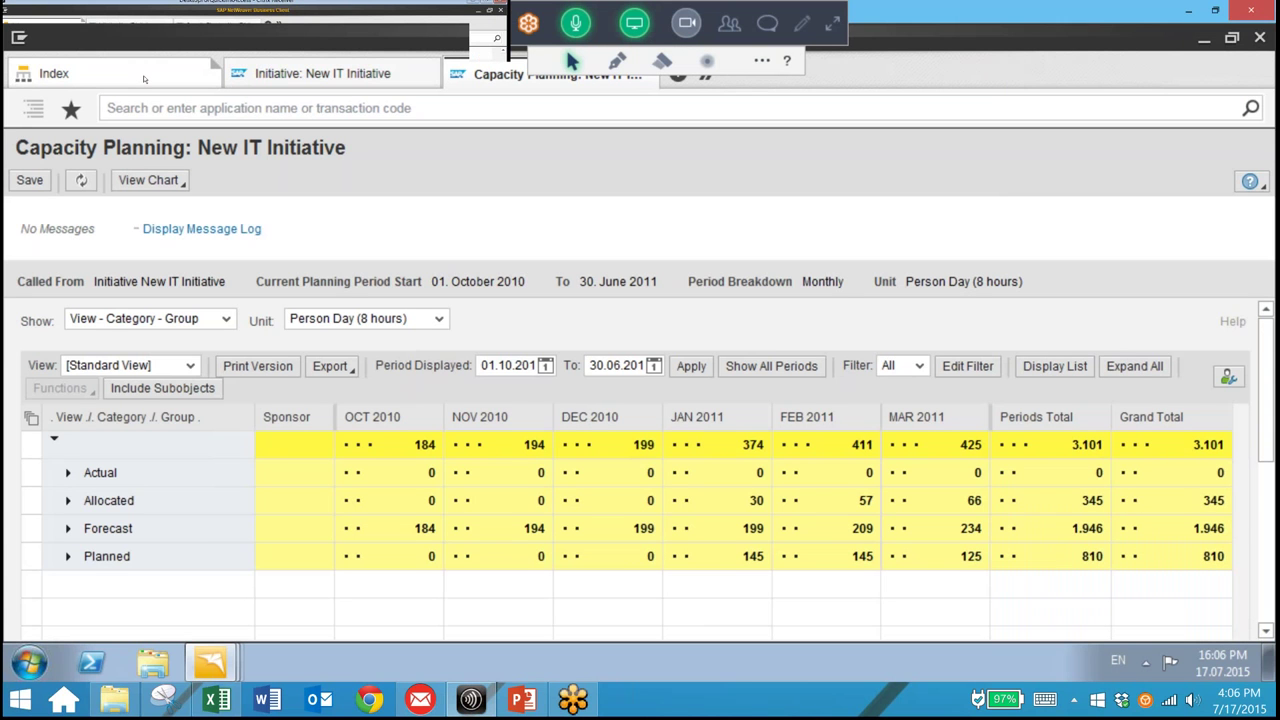
- Open the Portfolio Items overview in Portfolio Management and switch the item list to the Standard View
left_click(144, 79)
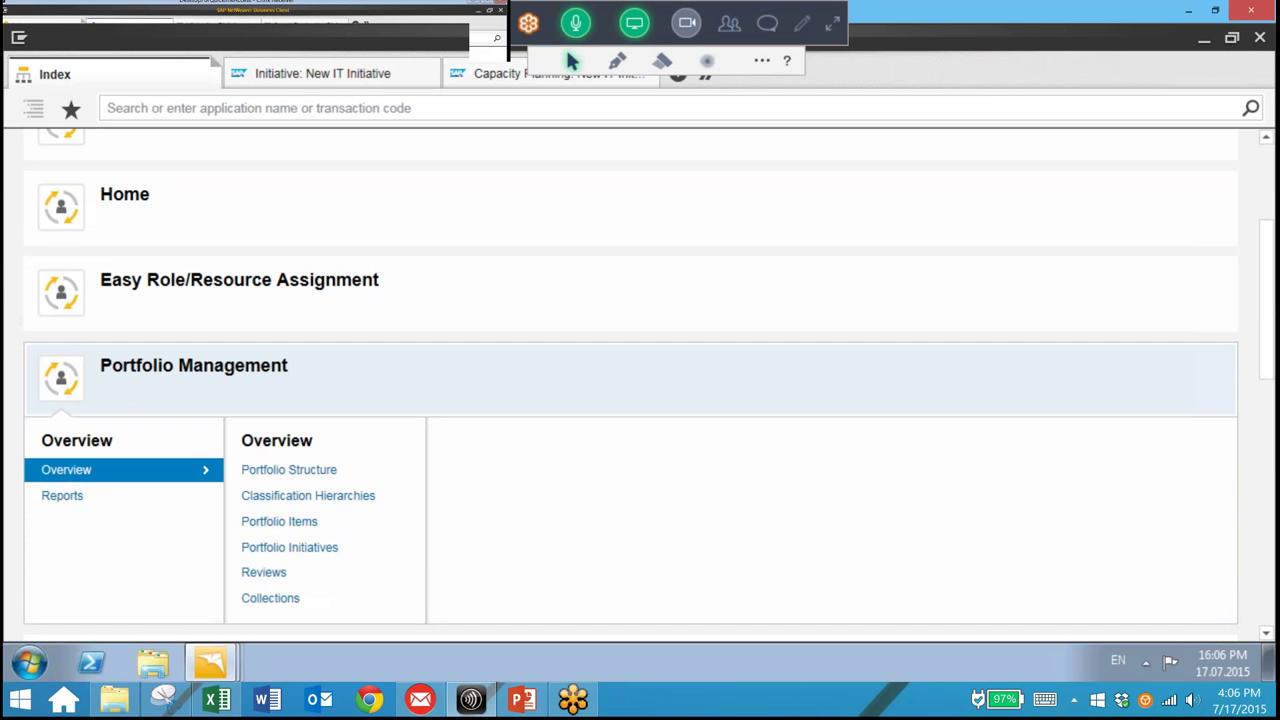
left_click(279, 521)
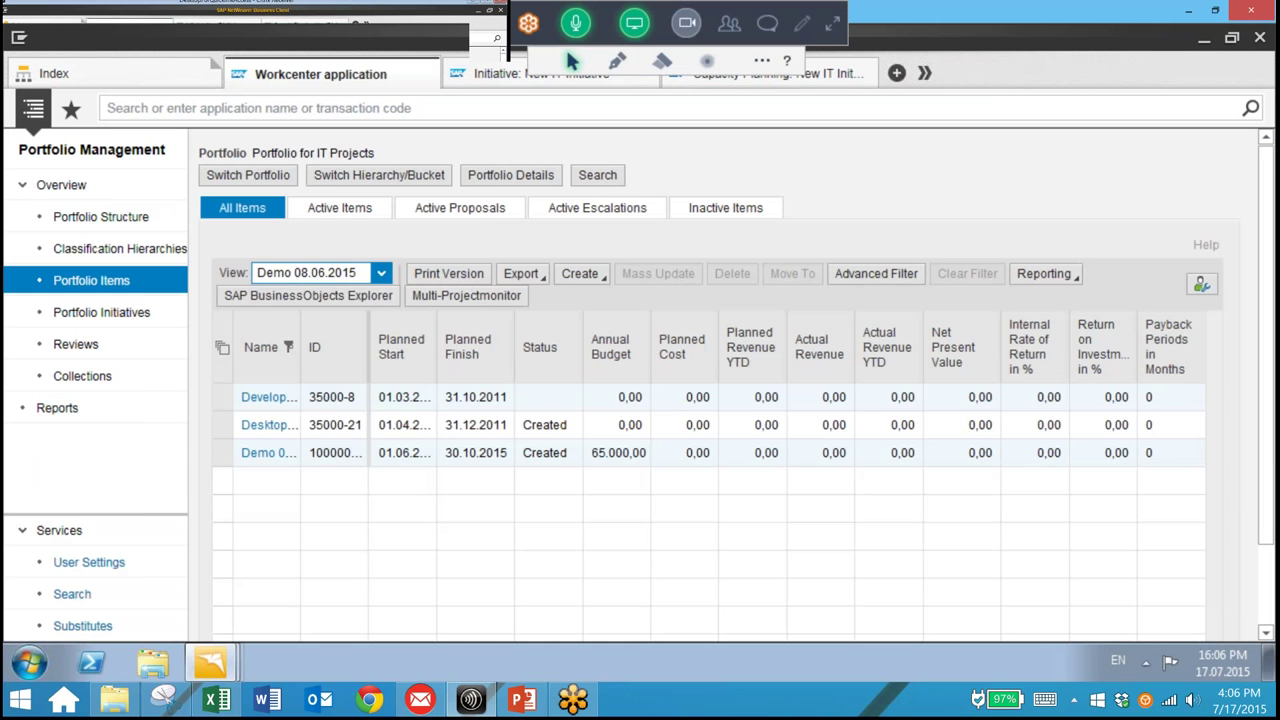
left_click(381, 273)
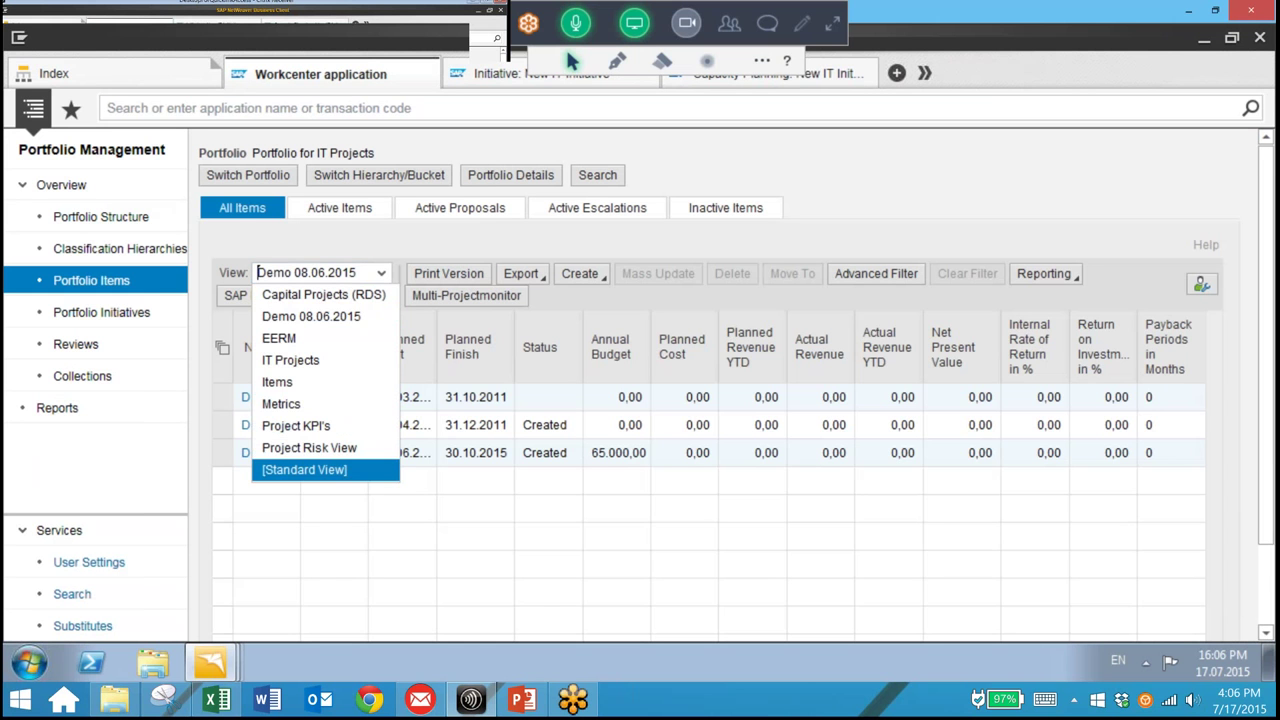
key("Return")
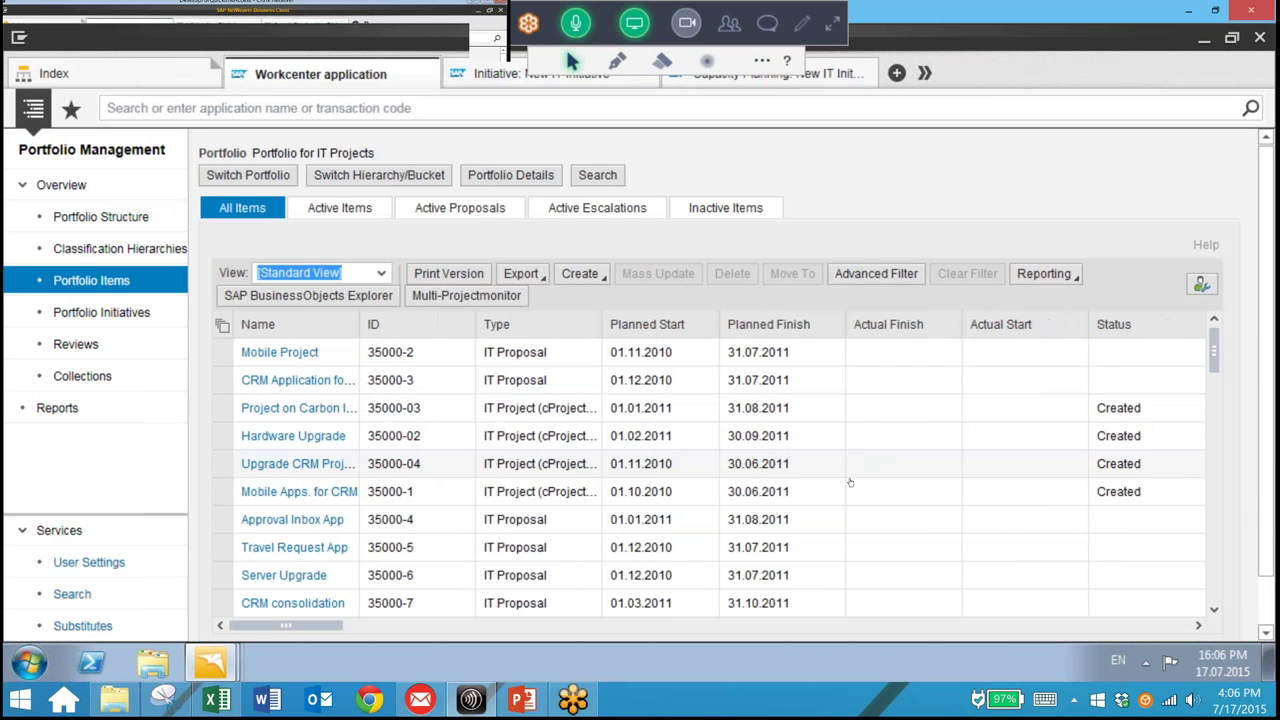
- Open the New CRM Mobile App IT project item 35003-JP and start its Transfer Demand function
left_click_drag(1213, 346, 1213, 410)
scroll(1038, 480, "down", 1)
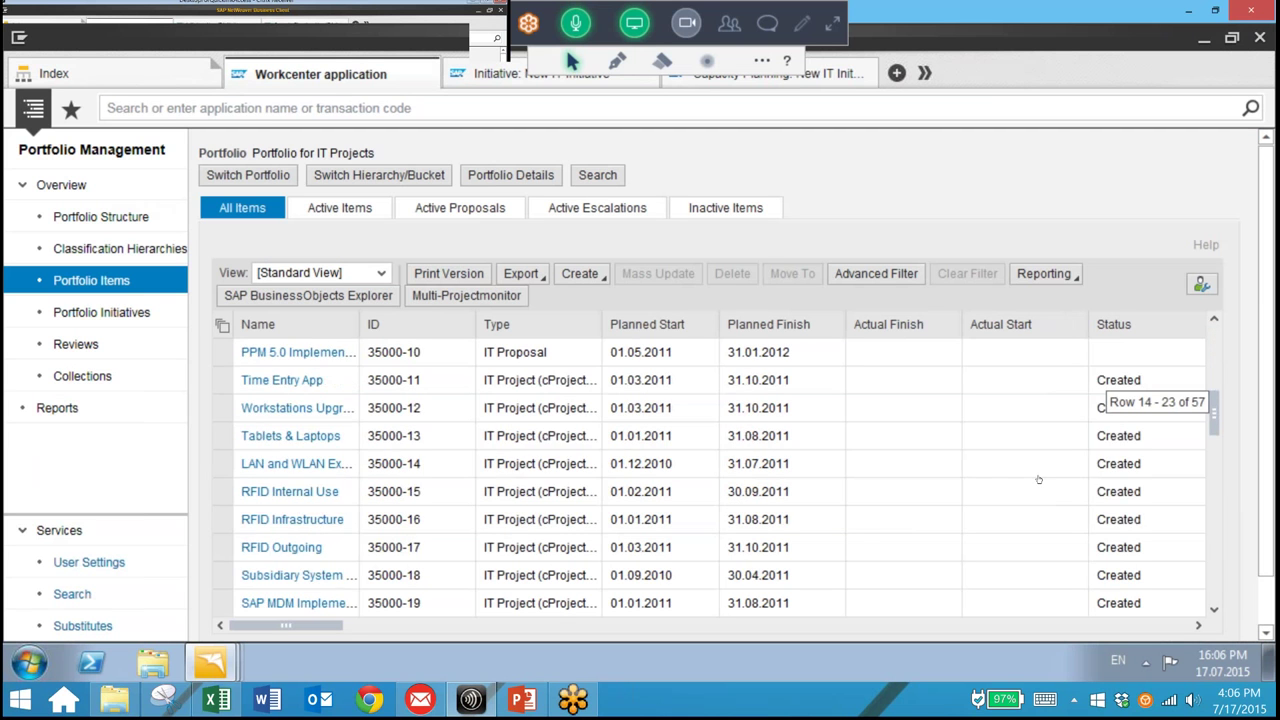
scroll(1038, 480, "down", 3)
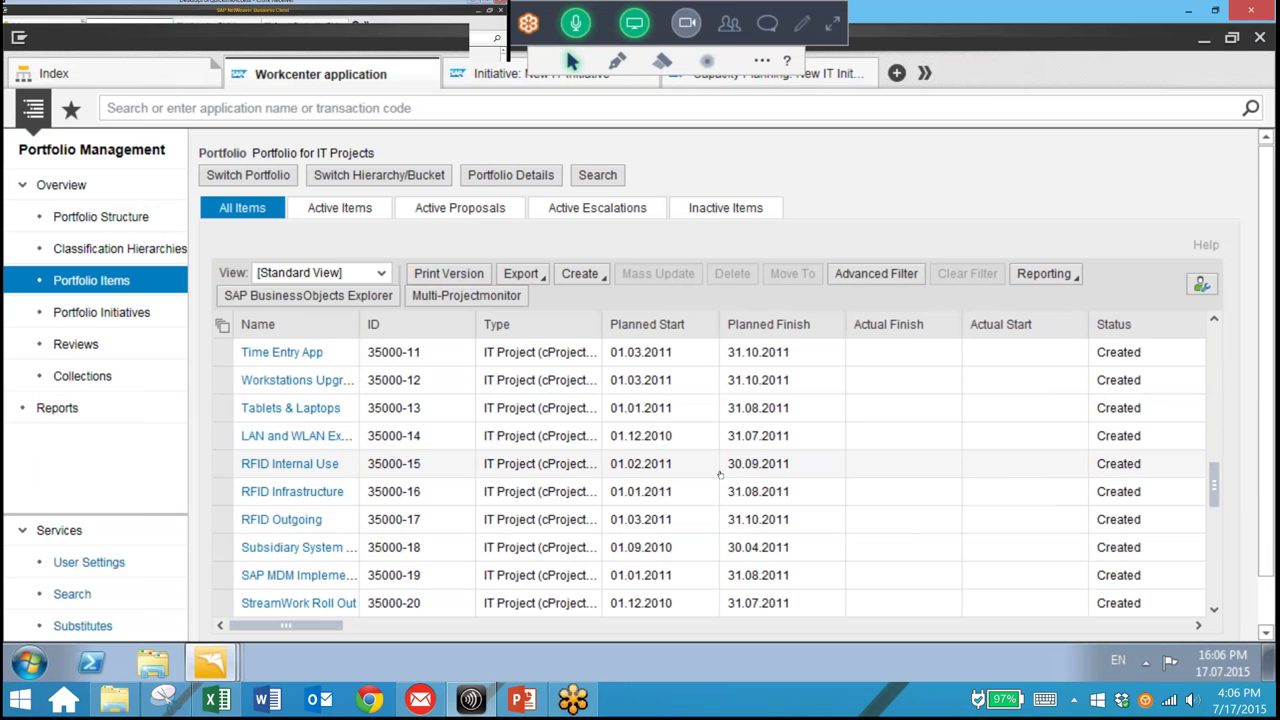
scroll(719, 475, "down", 5)
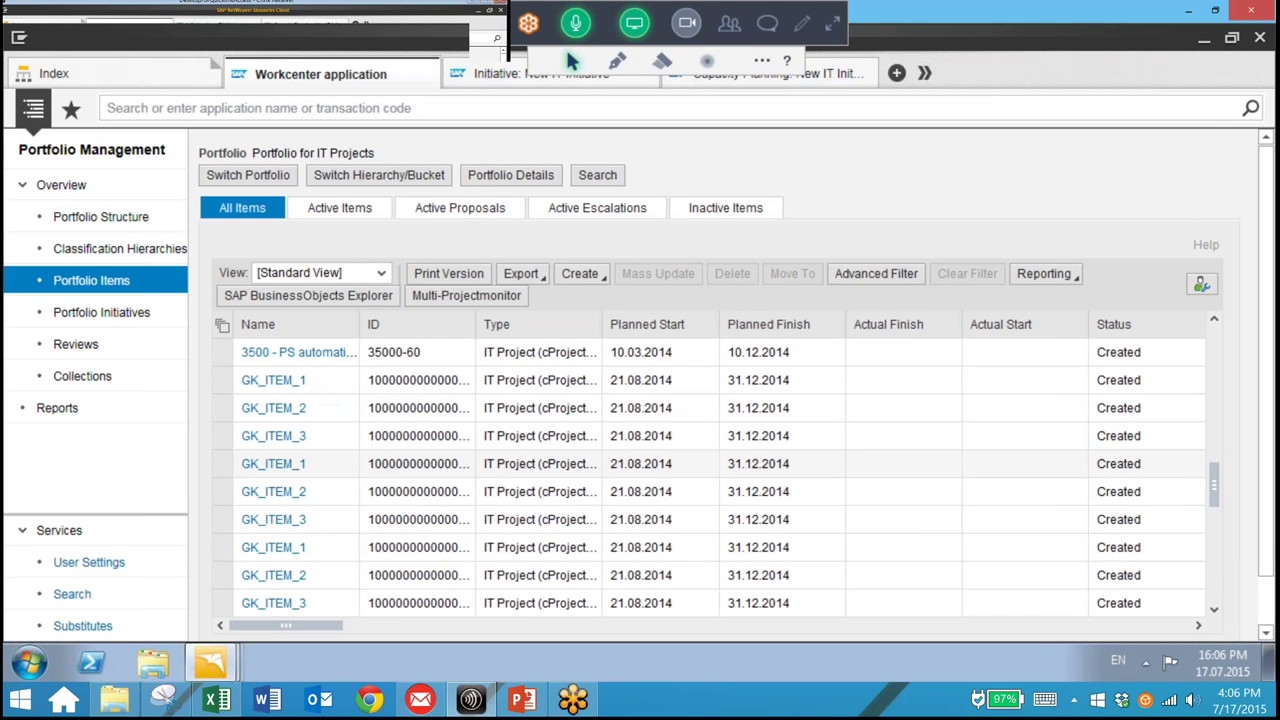
scroll(719, 475, "down", 3)
scroll(719, 475, "down", 3)
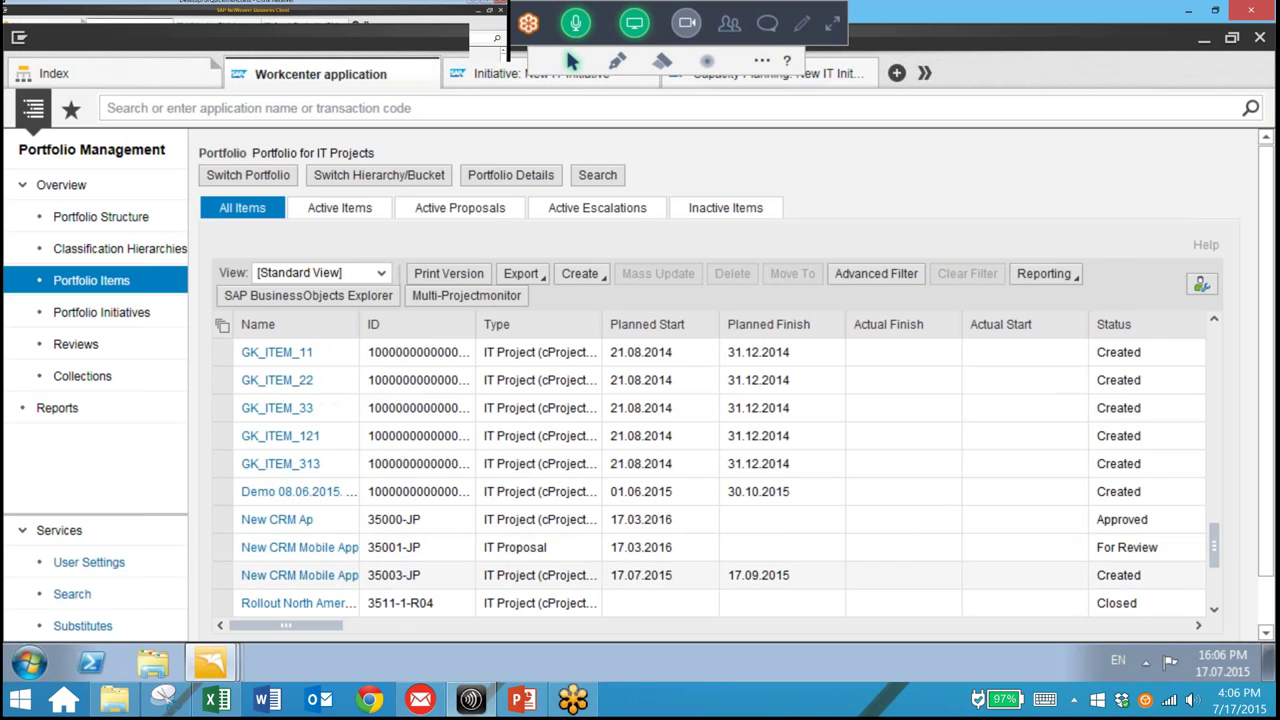
left_click(299, 575)
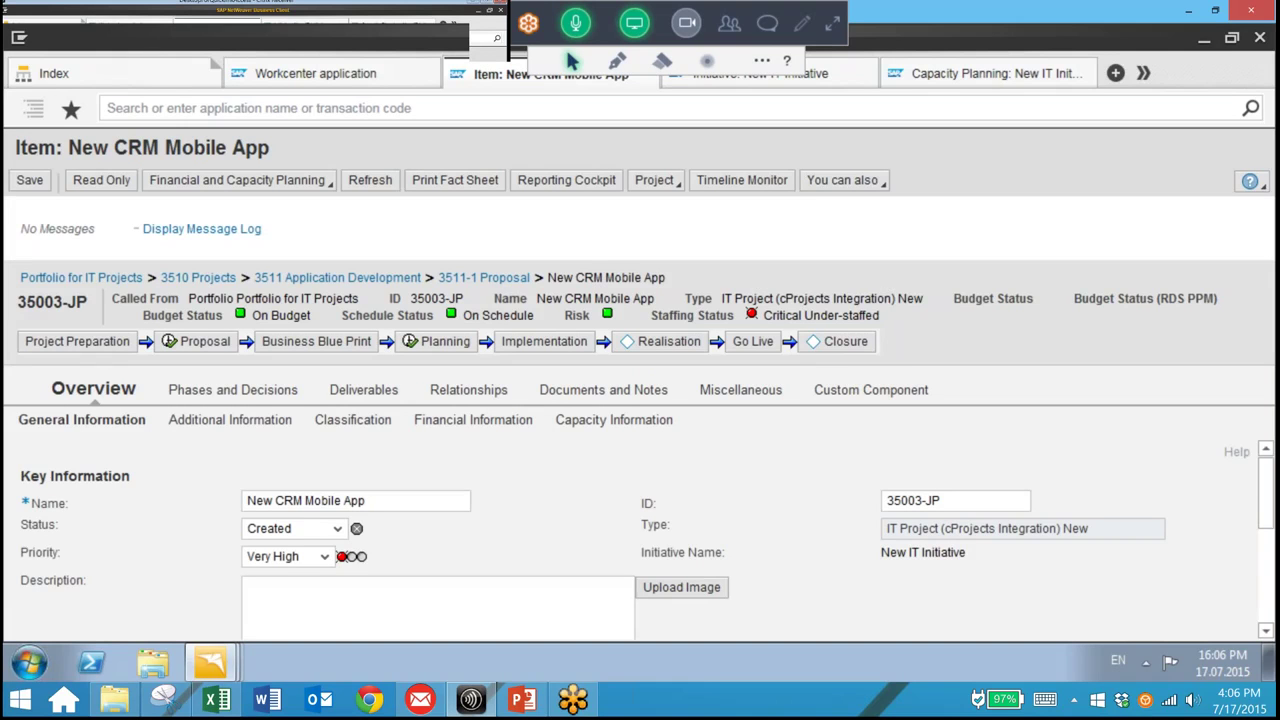
left_click(842, 180)
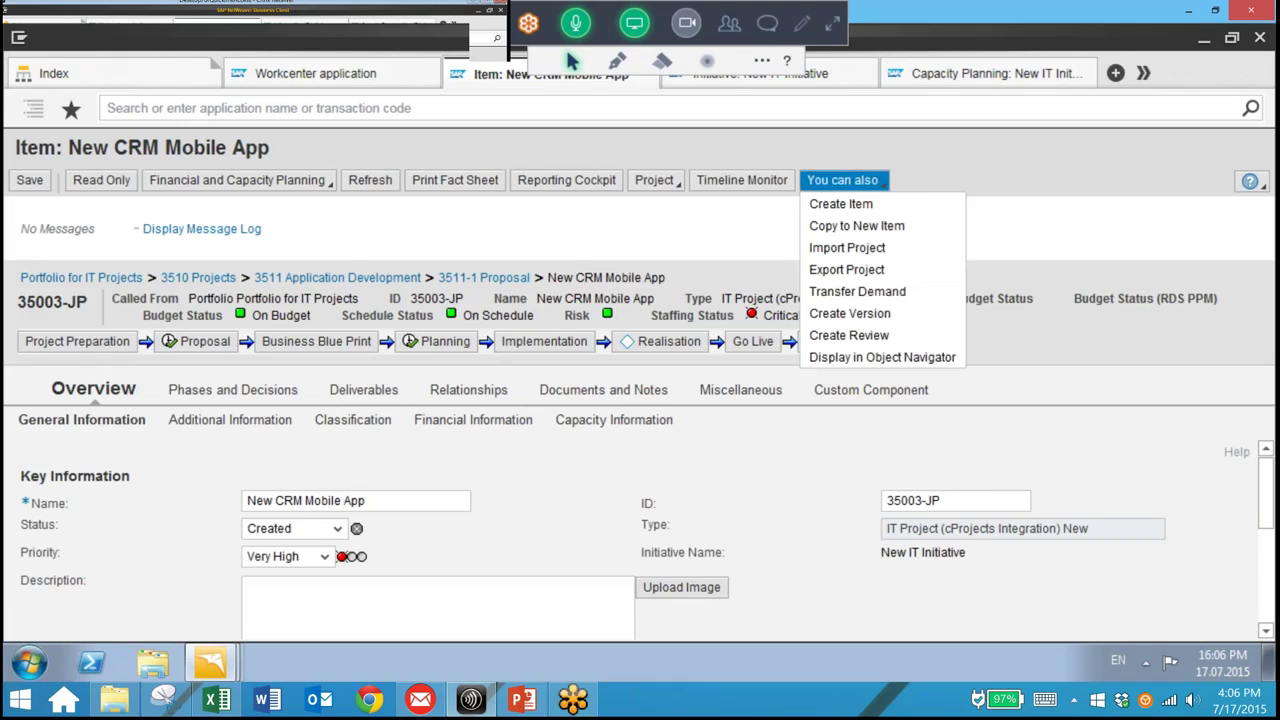
left_click(857, 291)
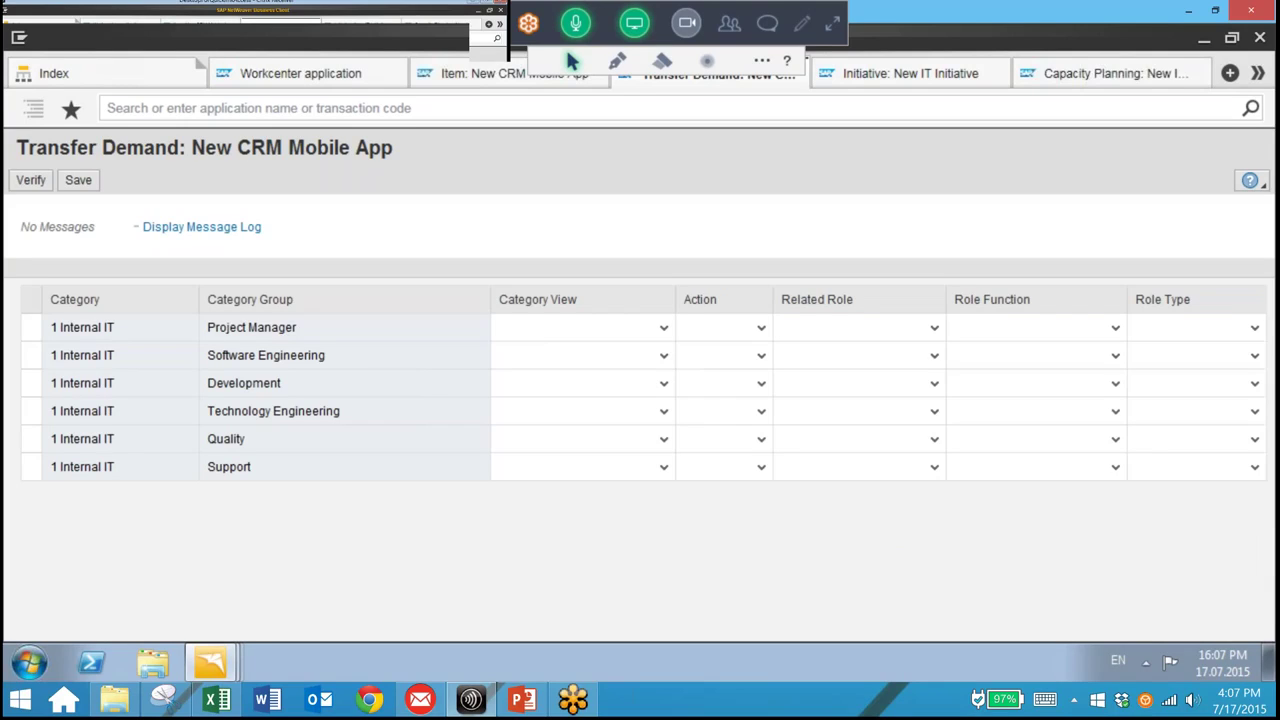
- Set the category view to Forecast for all six 1 Internal IT category groups, from Project Manager to Support
left_click(663, 328)
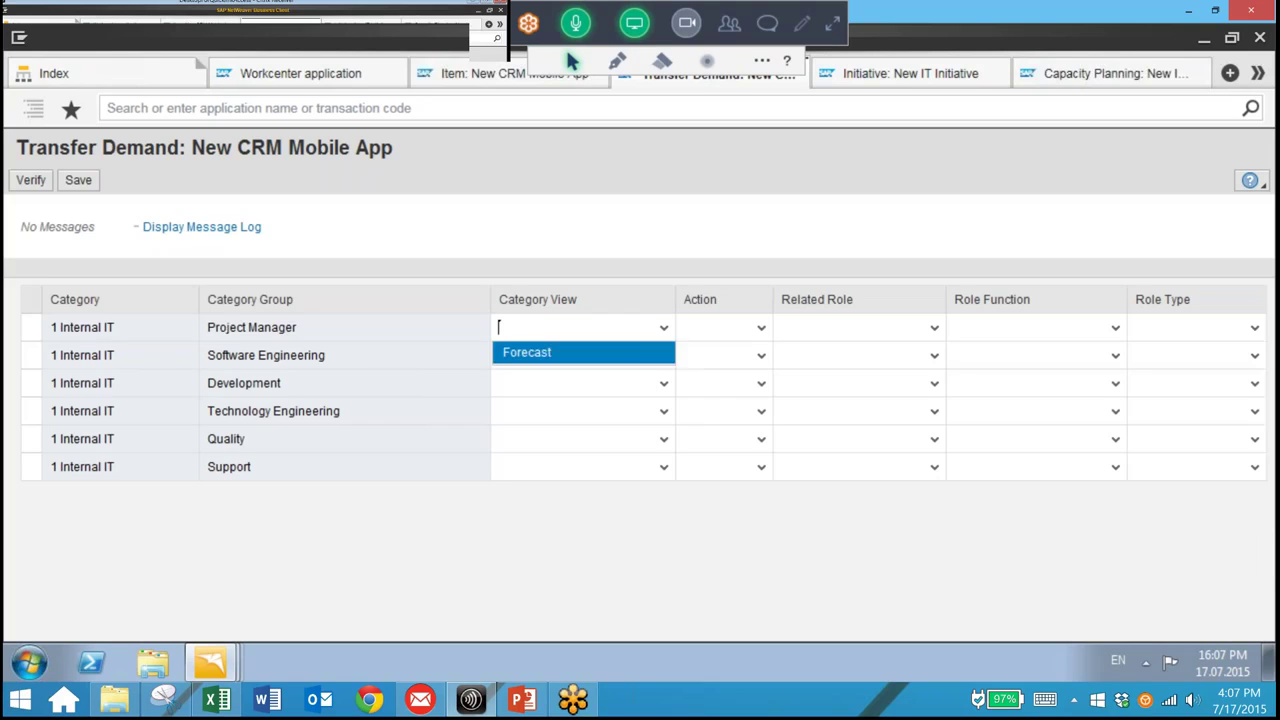
key("Return")
key("ctrl+c")
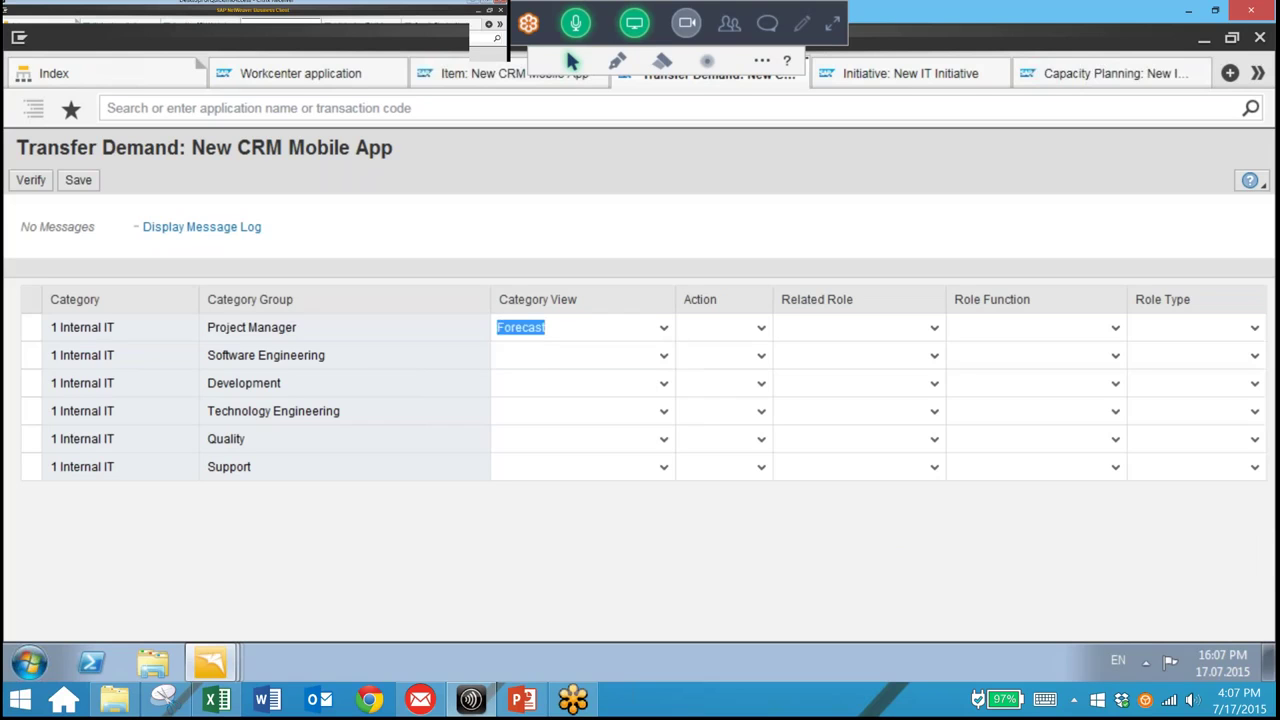
left_click(575, 356)
key("ctrl+v")
left_click(575, 384)
key("ctrl+v")
left_click(575, 411)
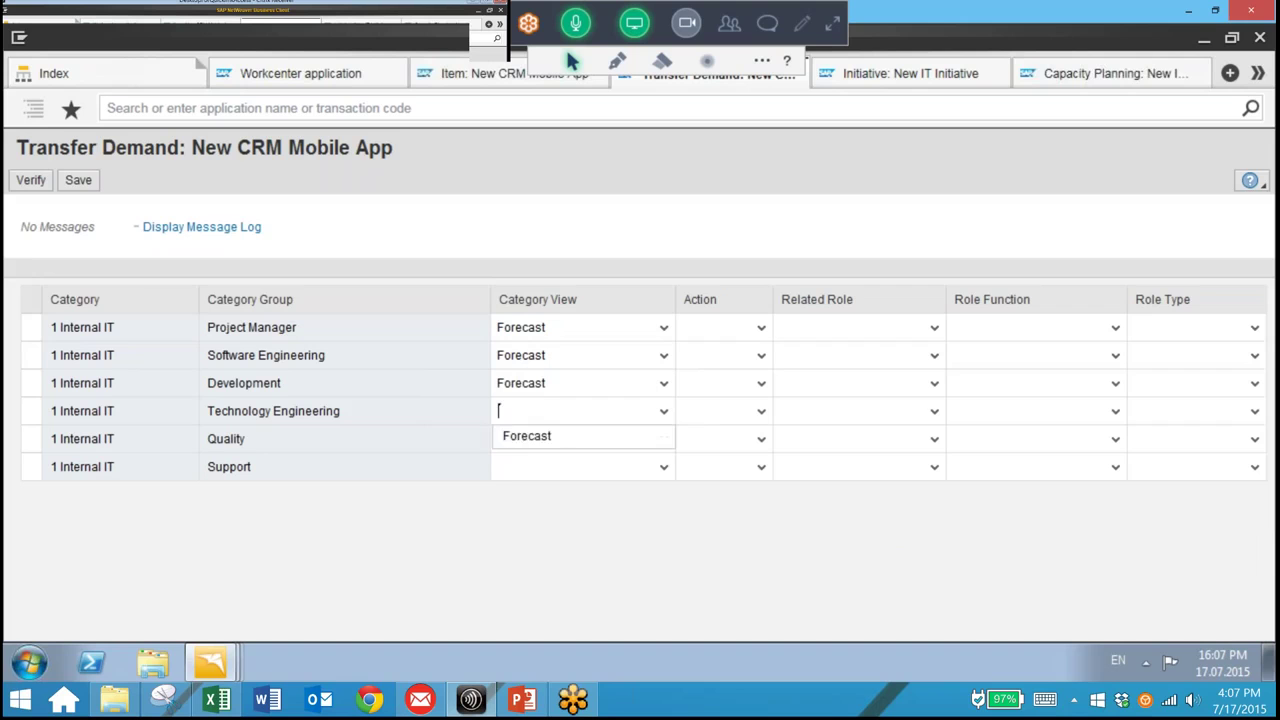
key("ctrl+v")
left_click(663, 439)
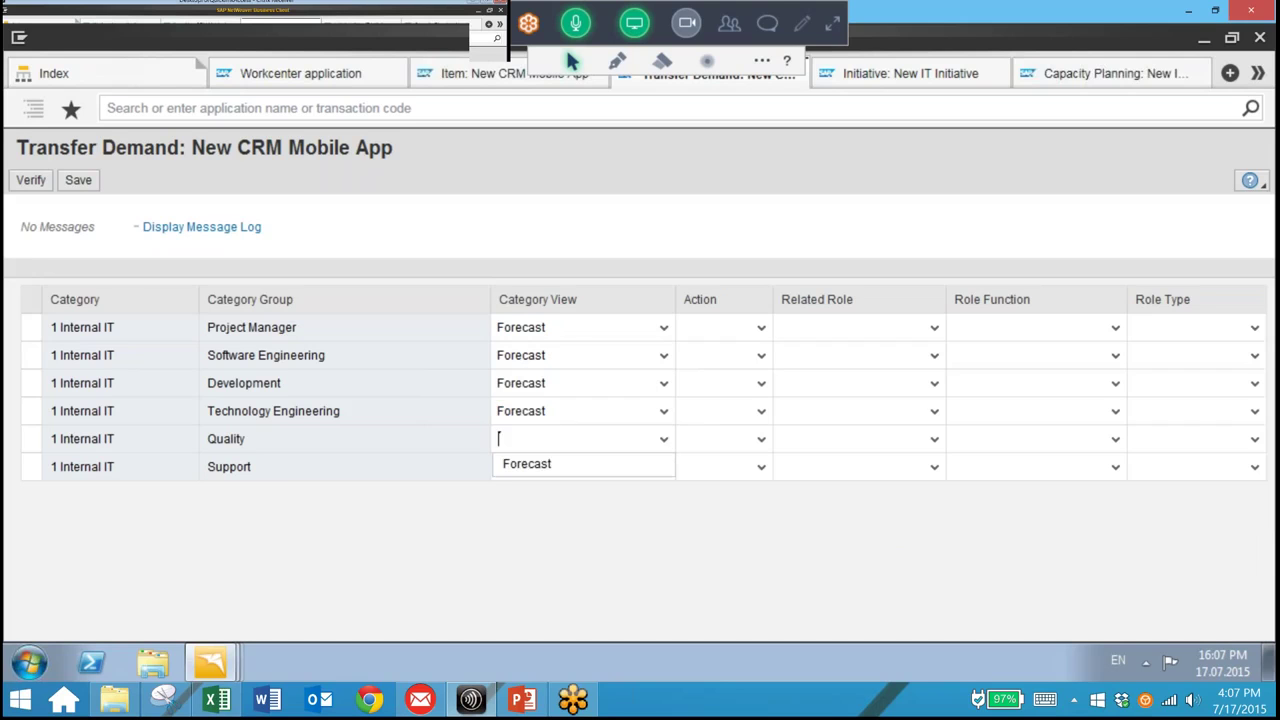
key("ctrl+v")
left_click(575, 467)
key("ctrl+v")
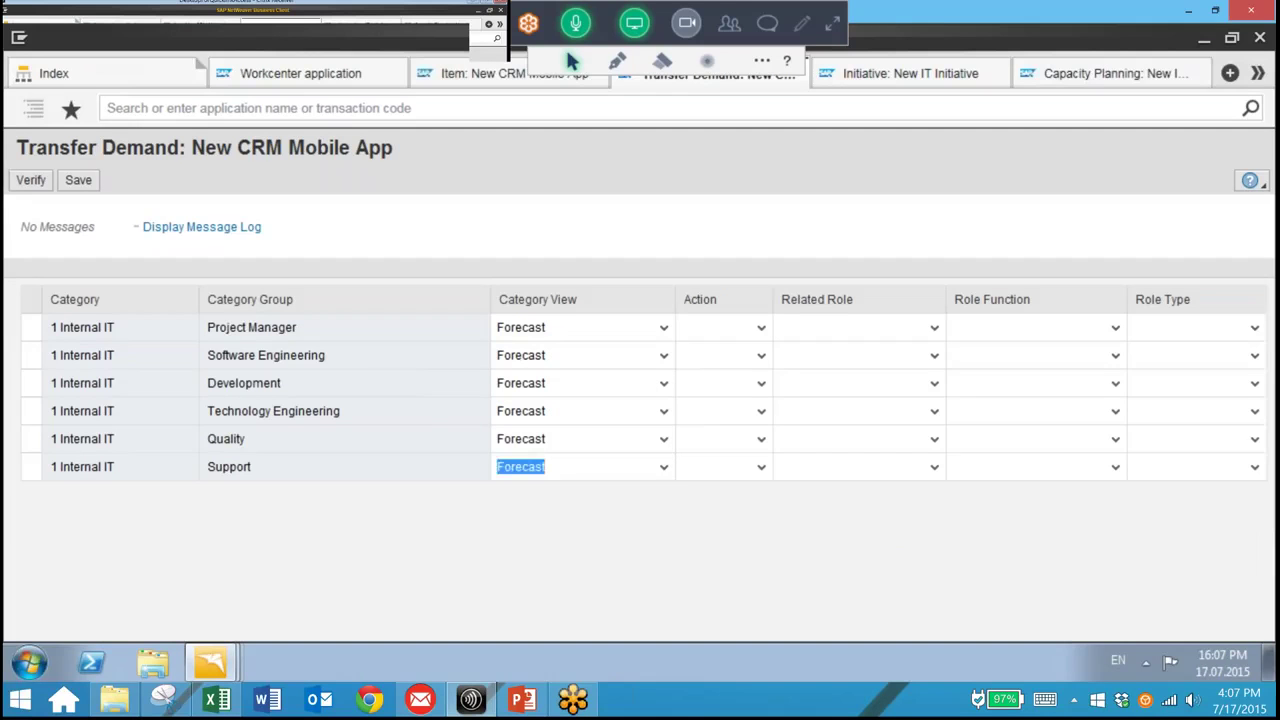
- Set the action to Existing Role for all six category groups in the demand transfer
left_click(720, 327)
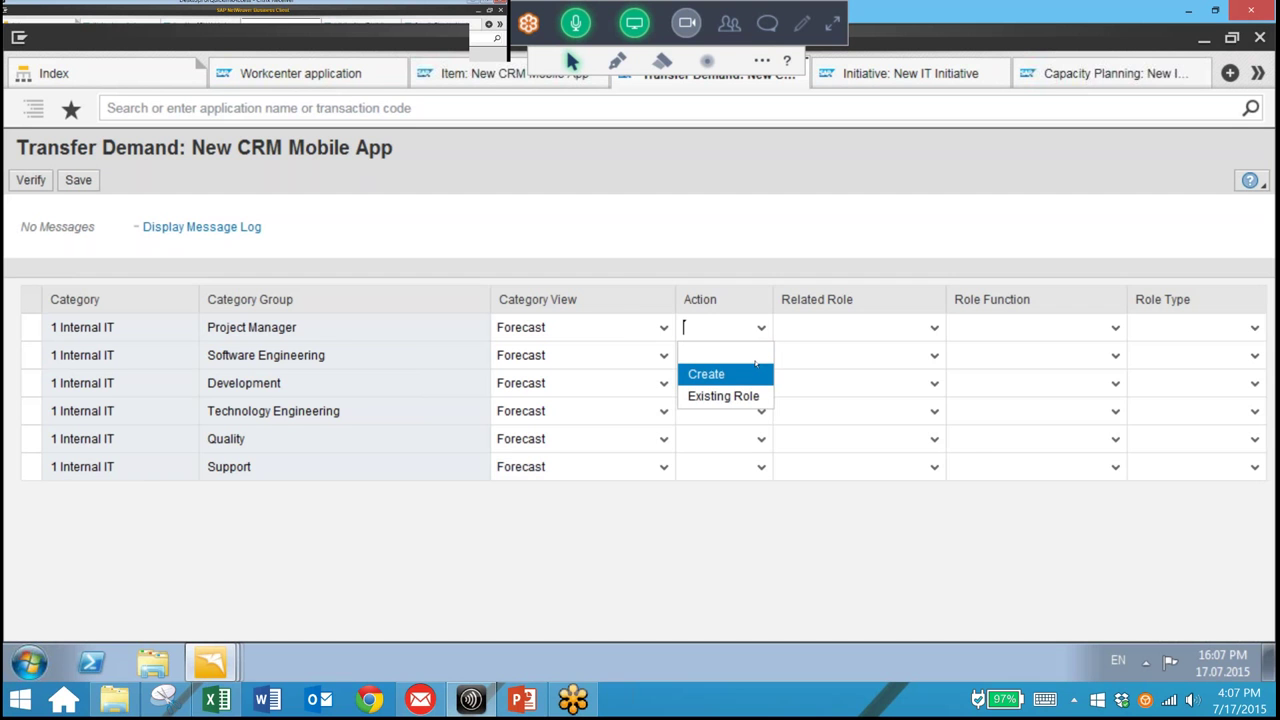
left_click(723, 396)
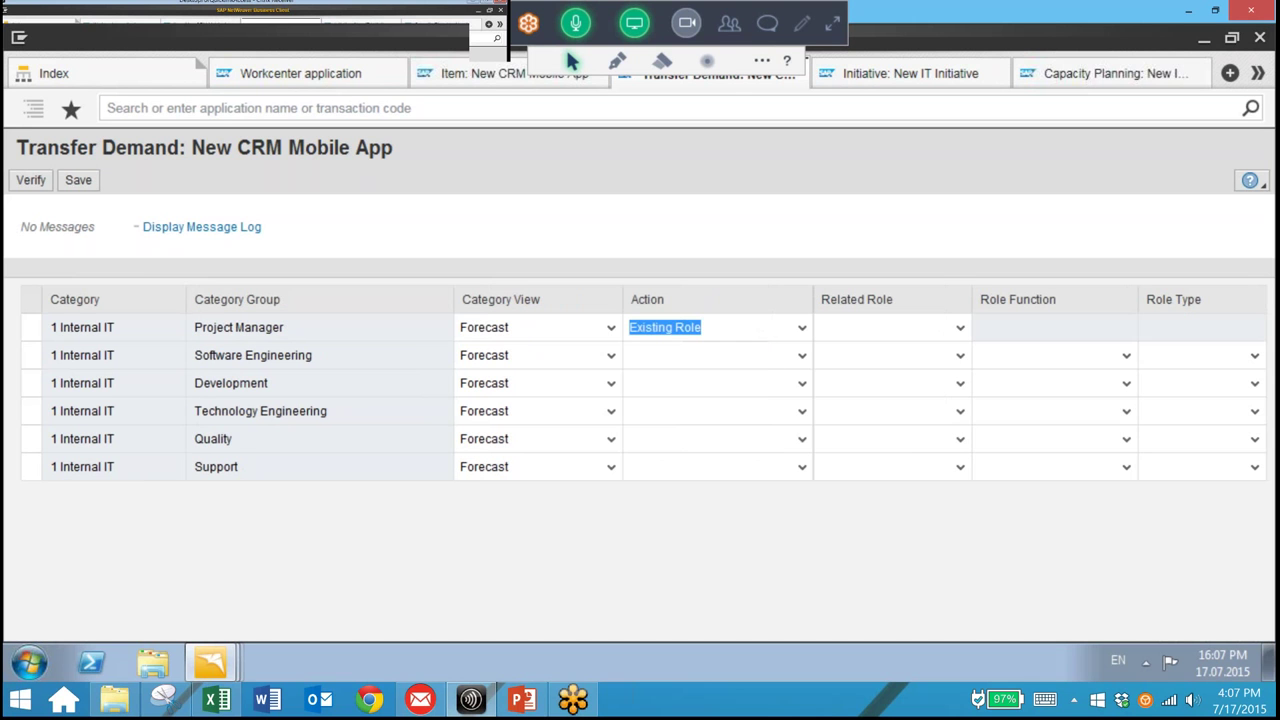
left_click(720, 355)
left_click(718, 424)
left_click(801, 383)
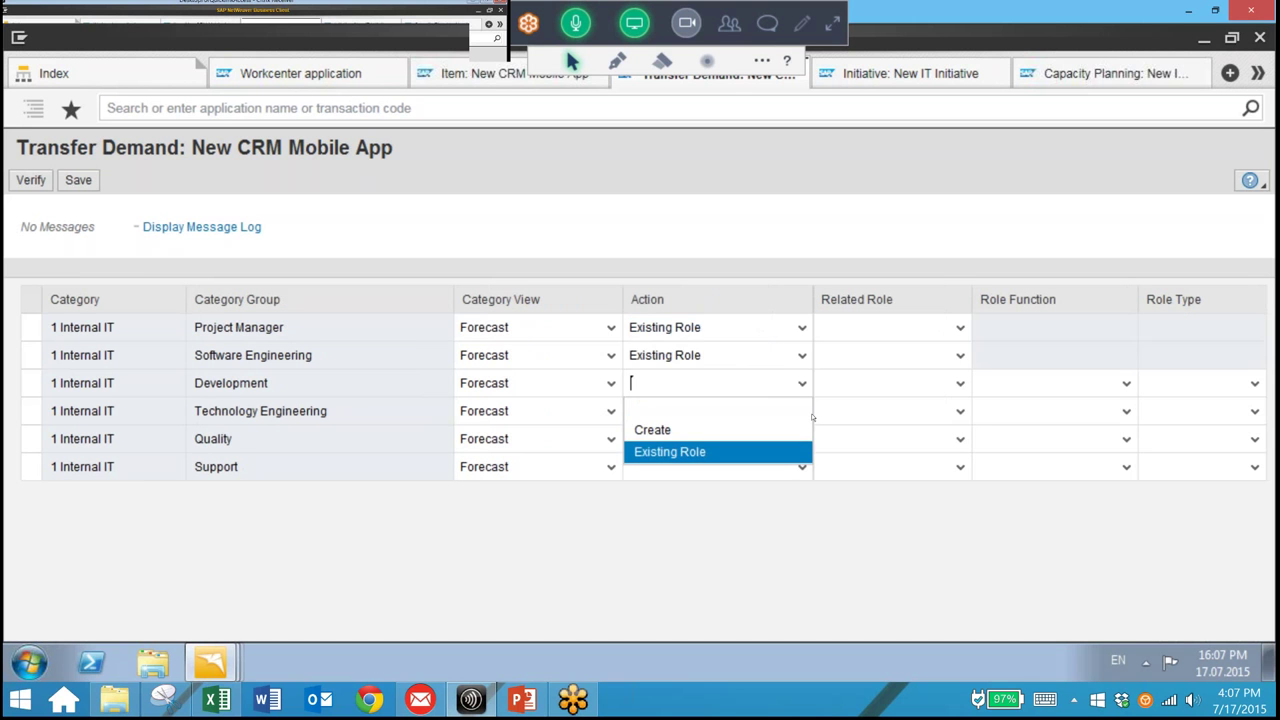
left_click(718, 452)
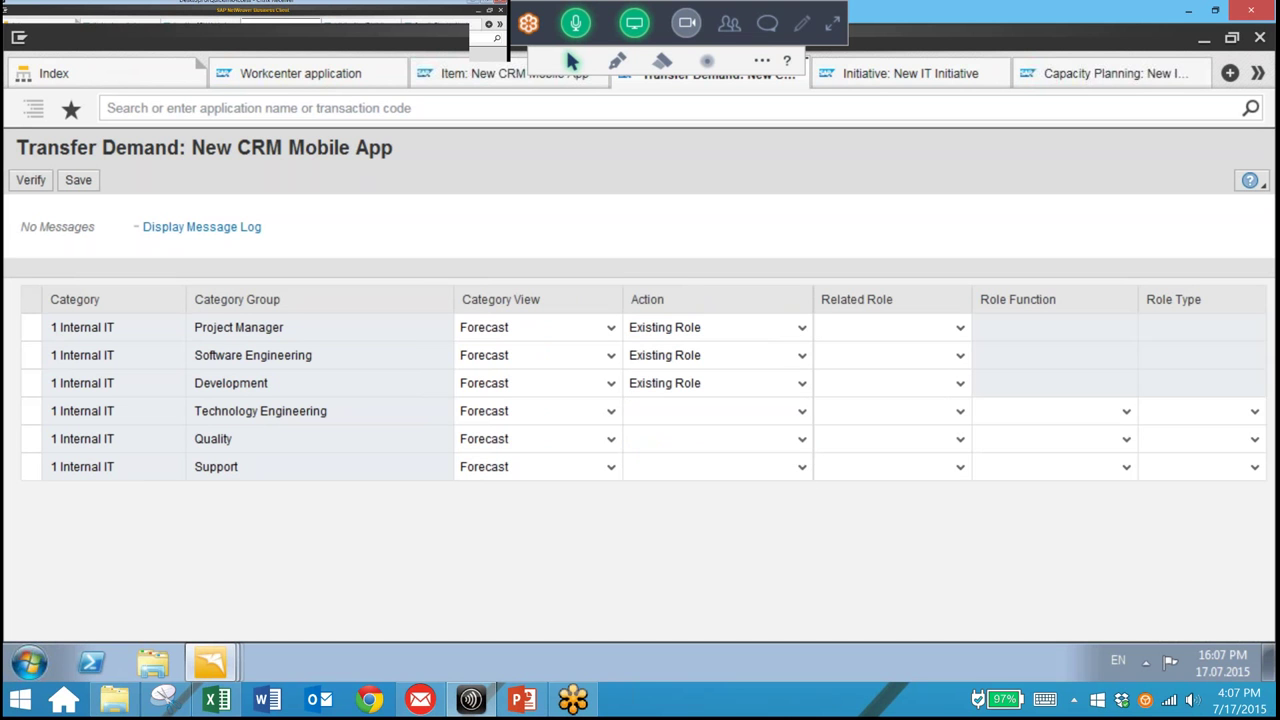
left_click(801, 411)
left_click(718, 480)
left_click(801, 439)
left_click(718, 508)
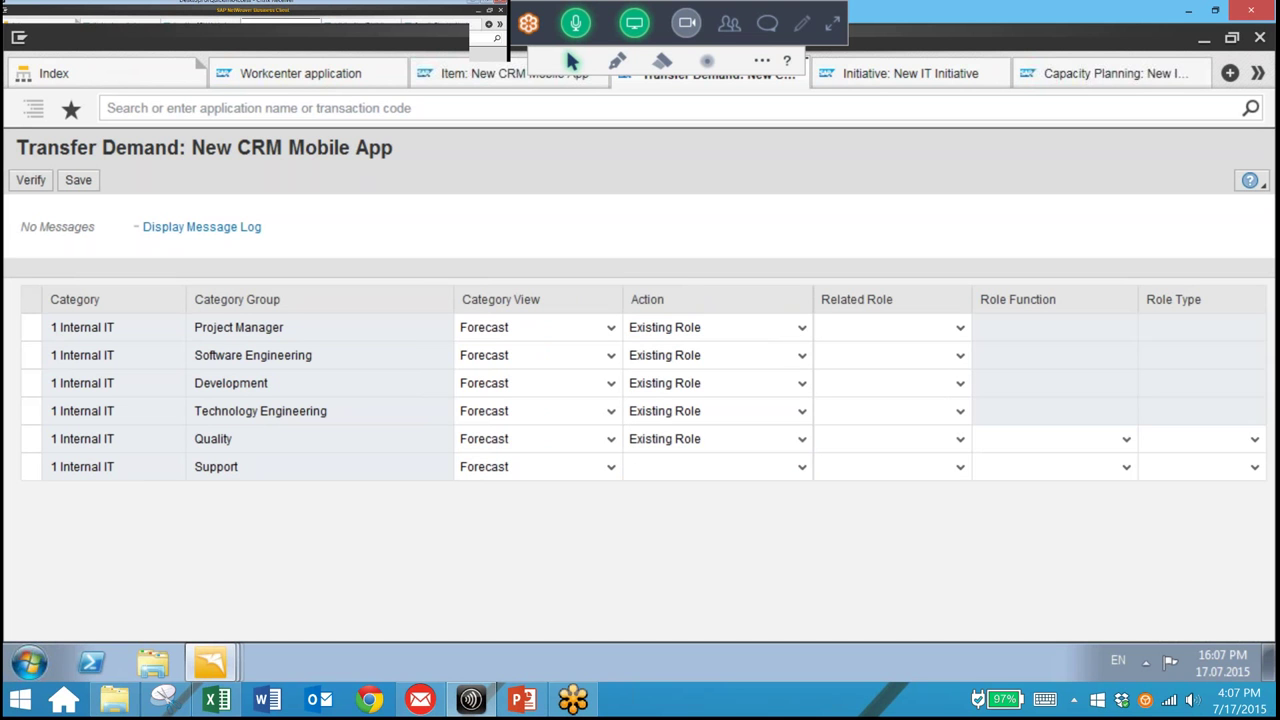
left_click(801, 467)
left_click(669, 535)
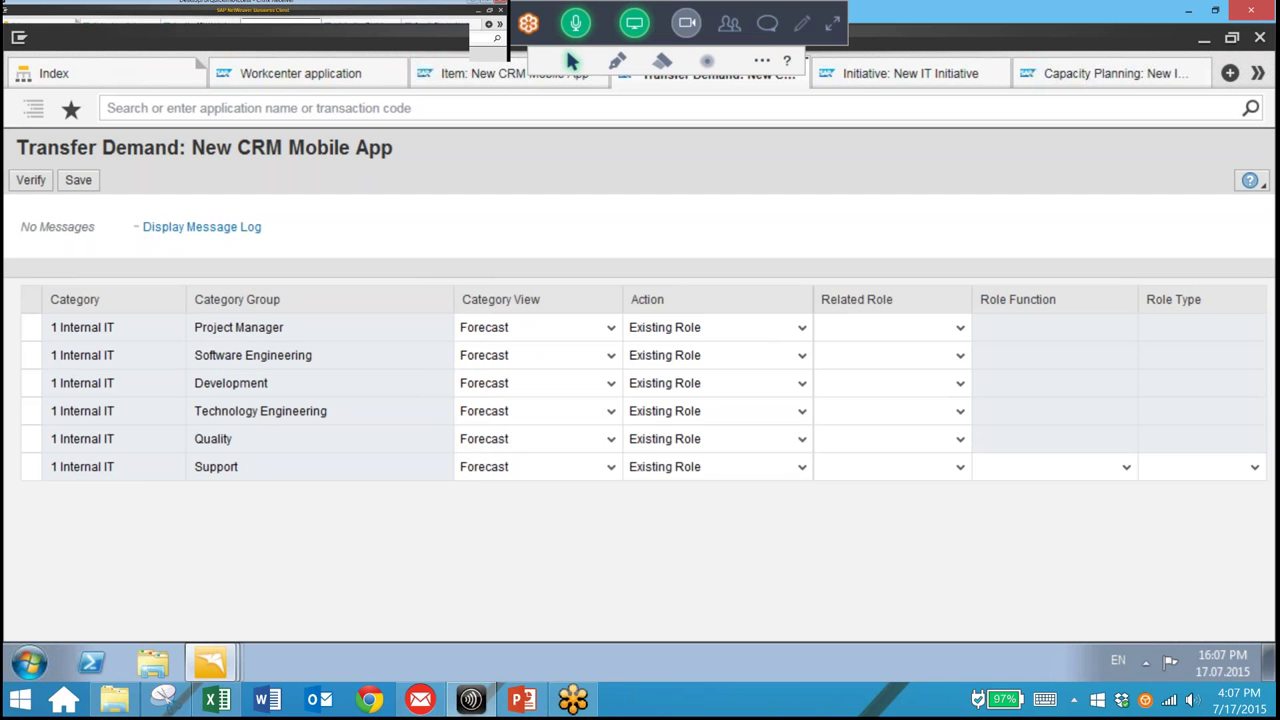
- Assign the related roles IT Project Manager, IT Software Engineering and IT Developer to the Project Manager, Software Engineering and Development category groups
left_click(960, 327)
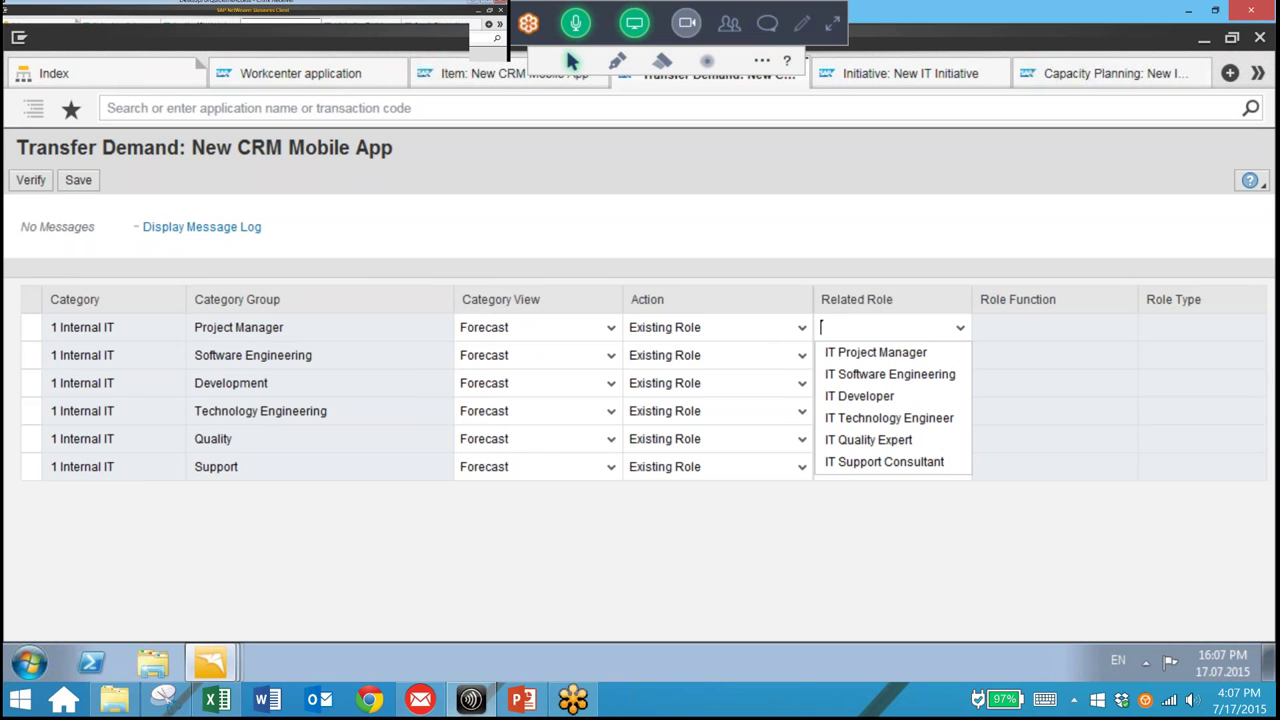
left_click(875, 352)
left_click(830, 355)
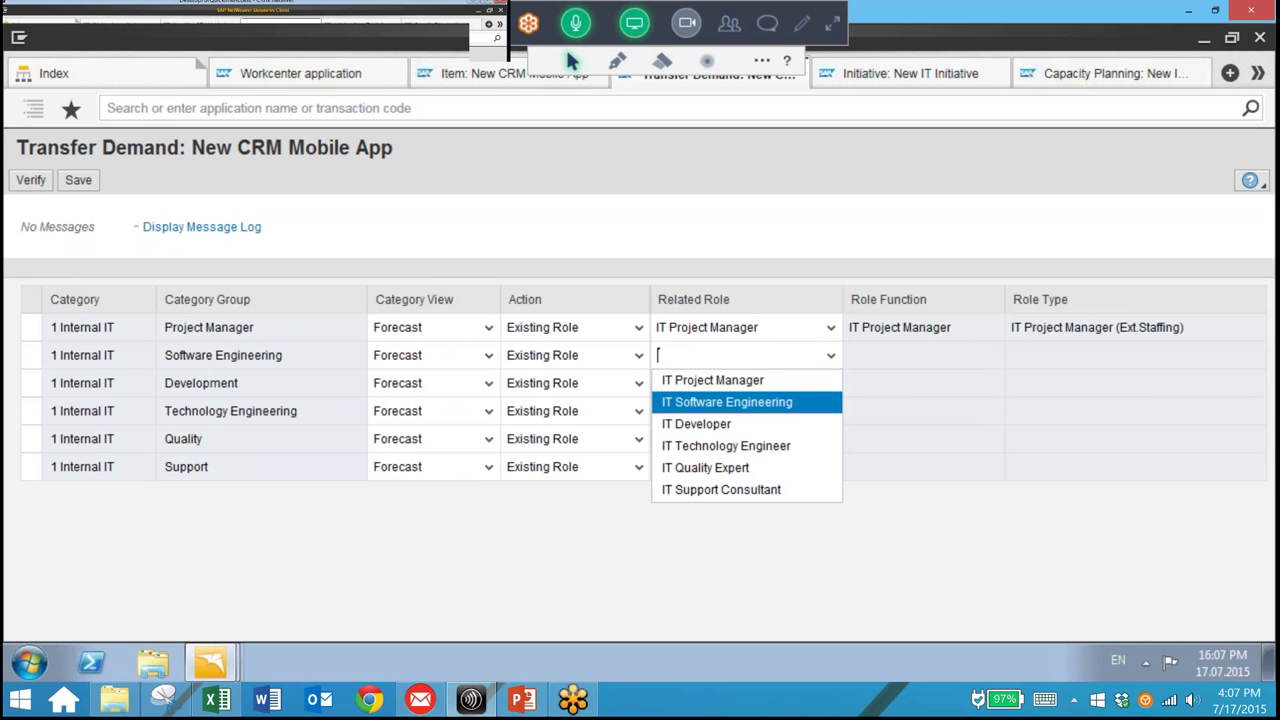
key("Return")
left_click(720, 383)
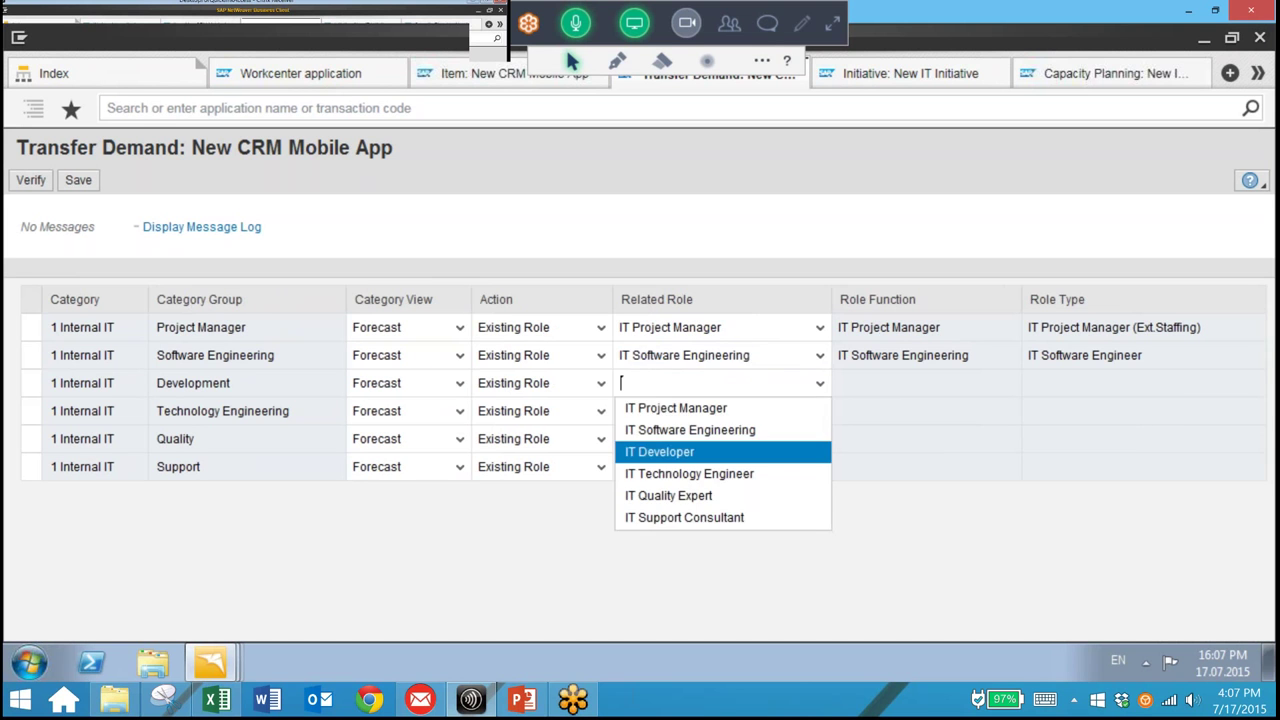
key("Return")
- Relate Technology Engineering, Quality and Support to IT Technology Engineer, IT Quality Expert and IT Support Consultant, and verify and save the demand transfer
left_click(720, 411)
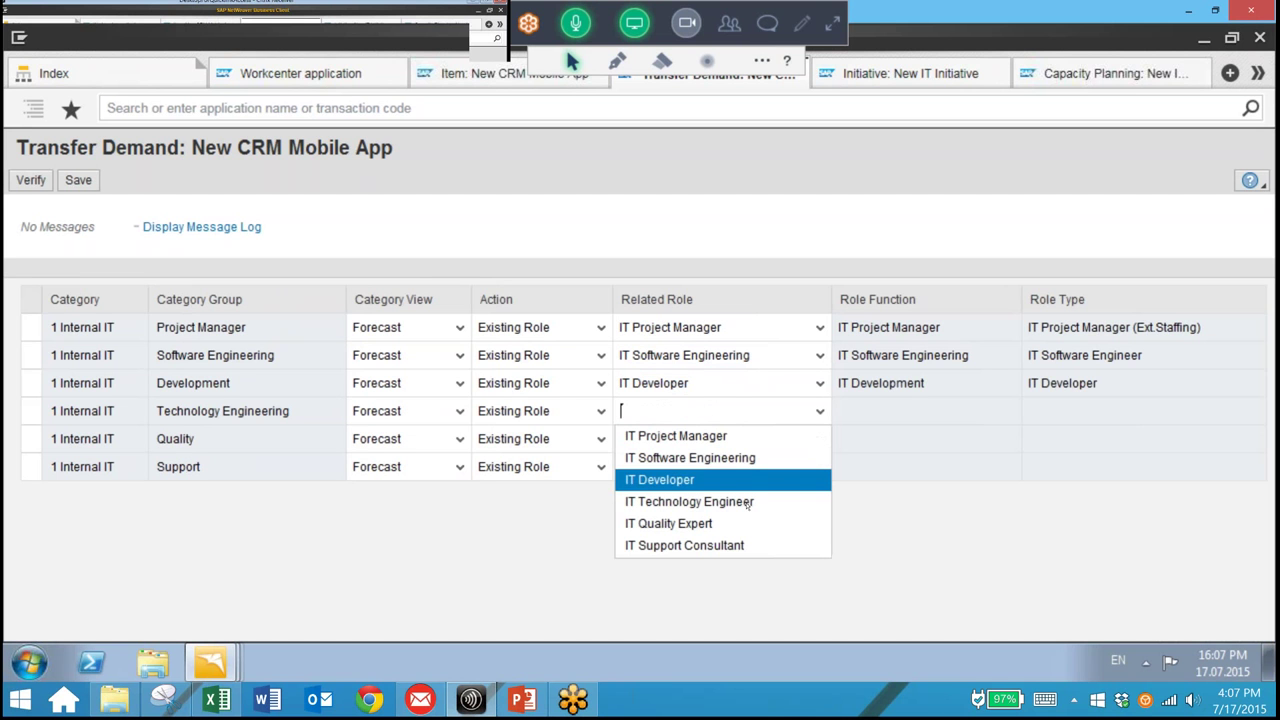
key("Down")
left_click(769, 501)
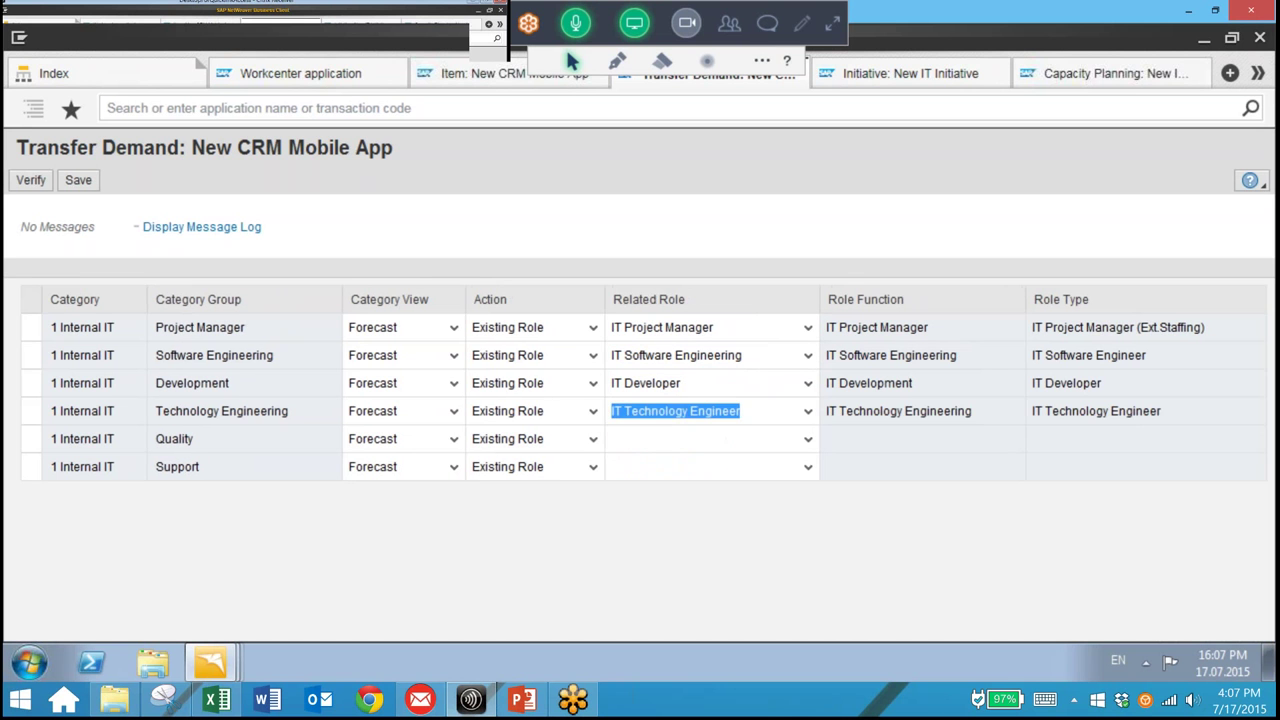
left_click(785, 439)
key("Return")
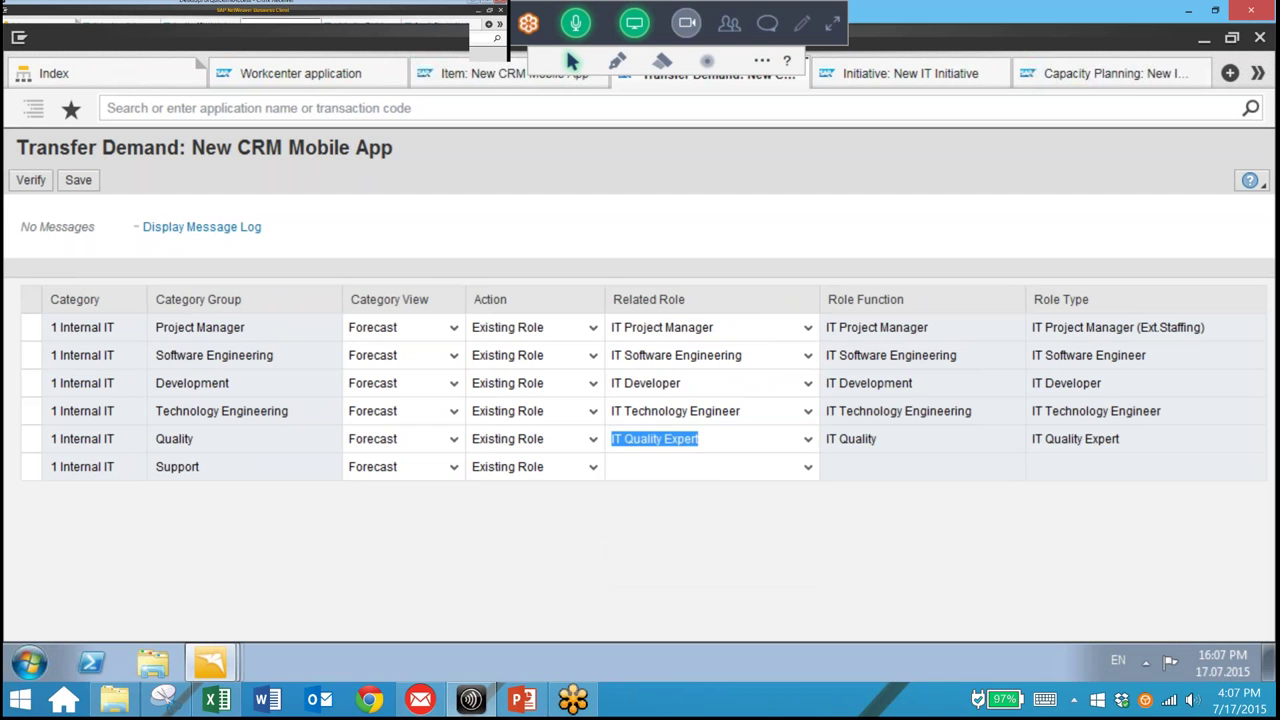
left_click(806, 467)
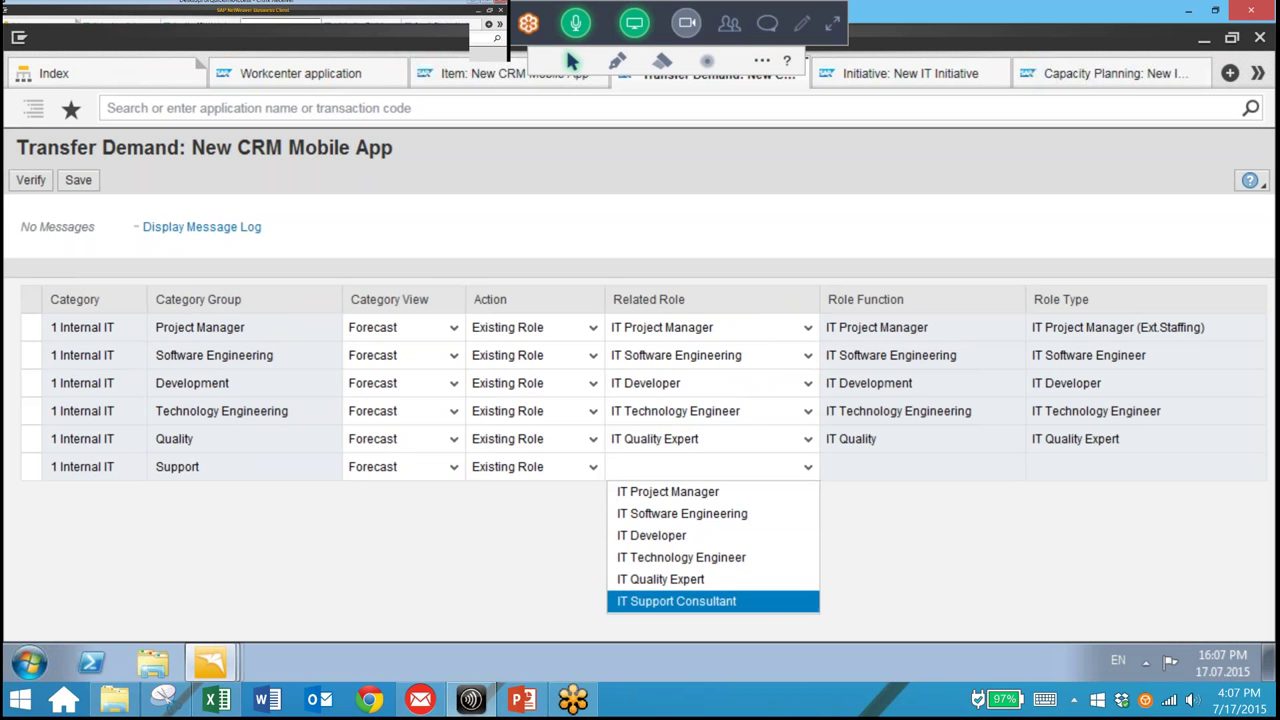
key("Return")
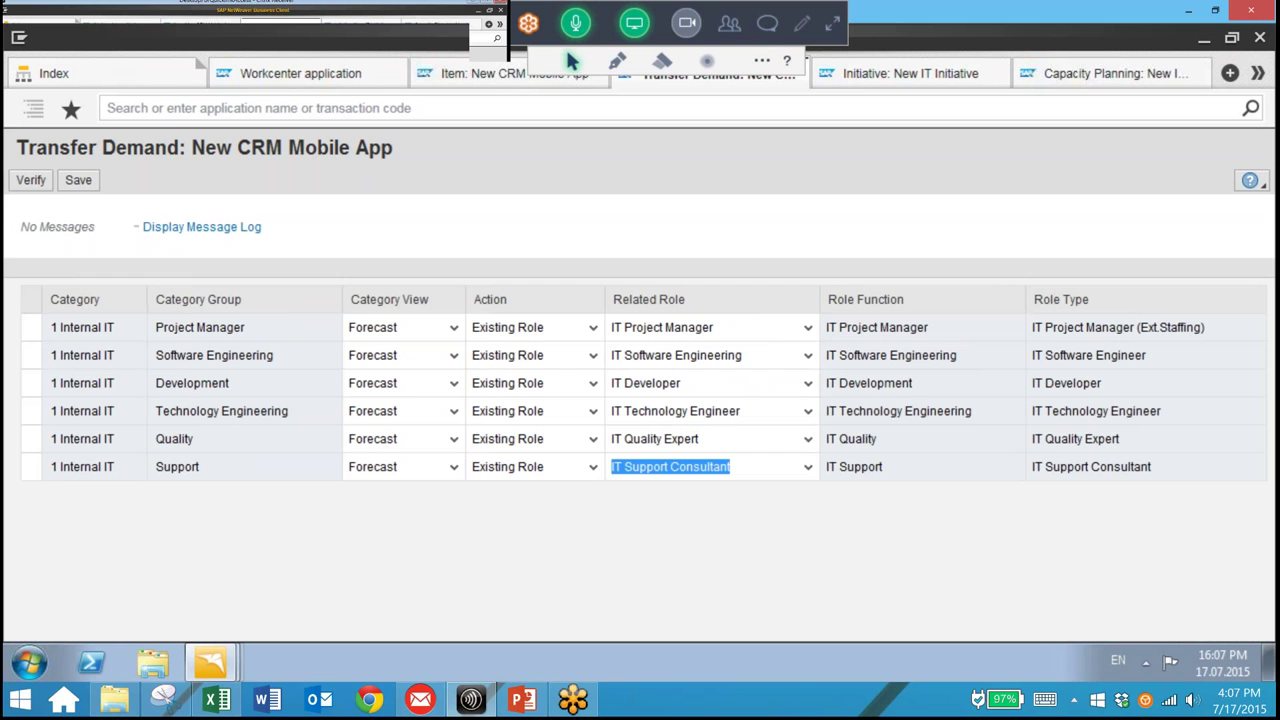
left_click(30, 180)
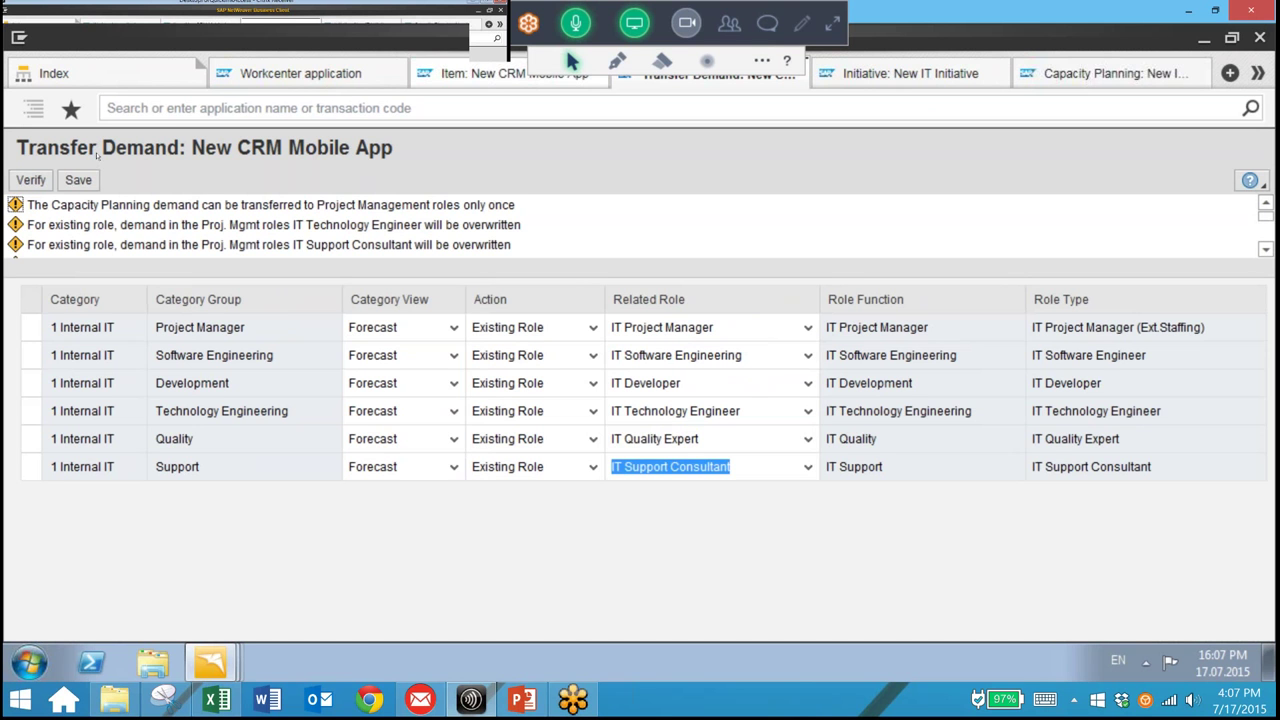
left_click(78, 180)
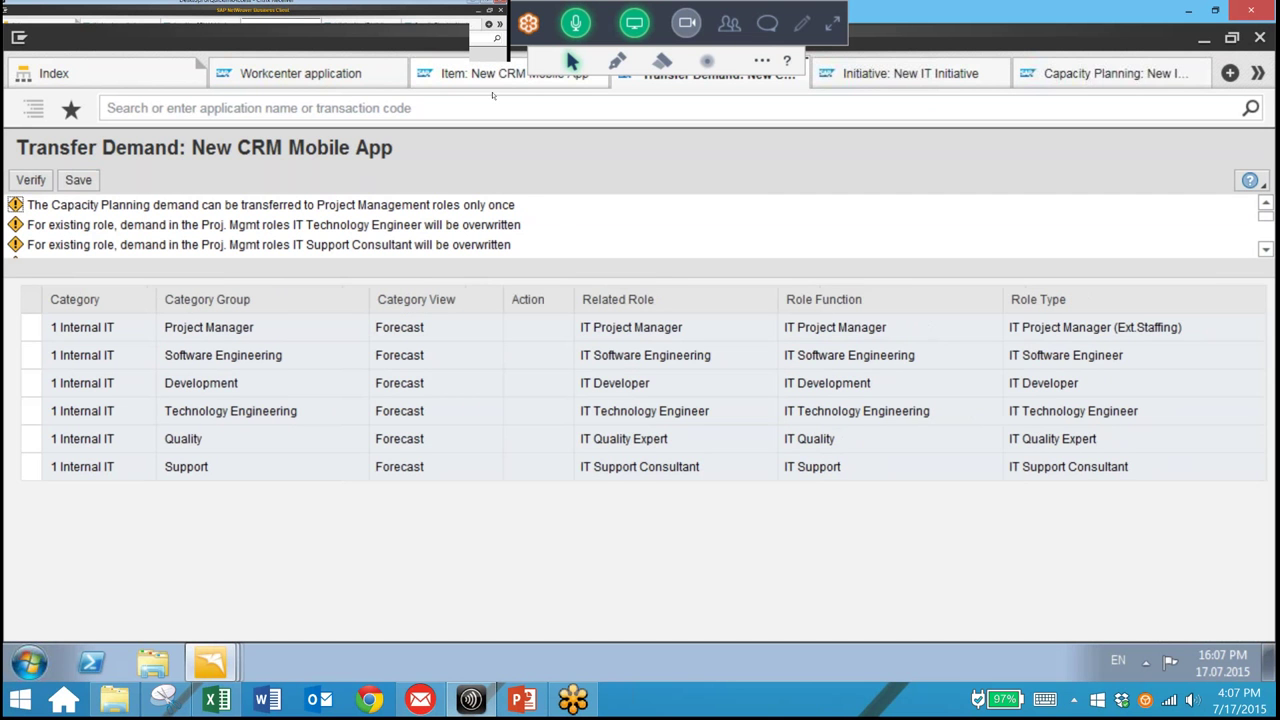
- Open the resources of the project linked to the New CRM Mobile App item and view the IT Project Manager role's staffing details
left_click(492, 74)
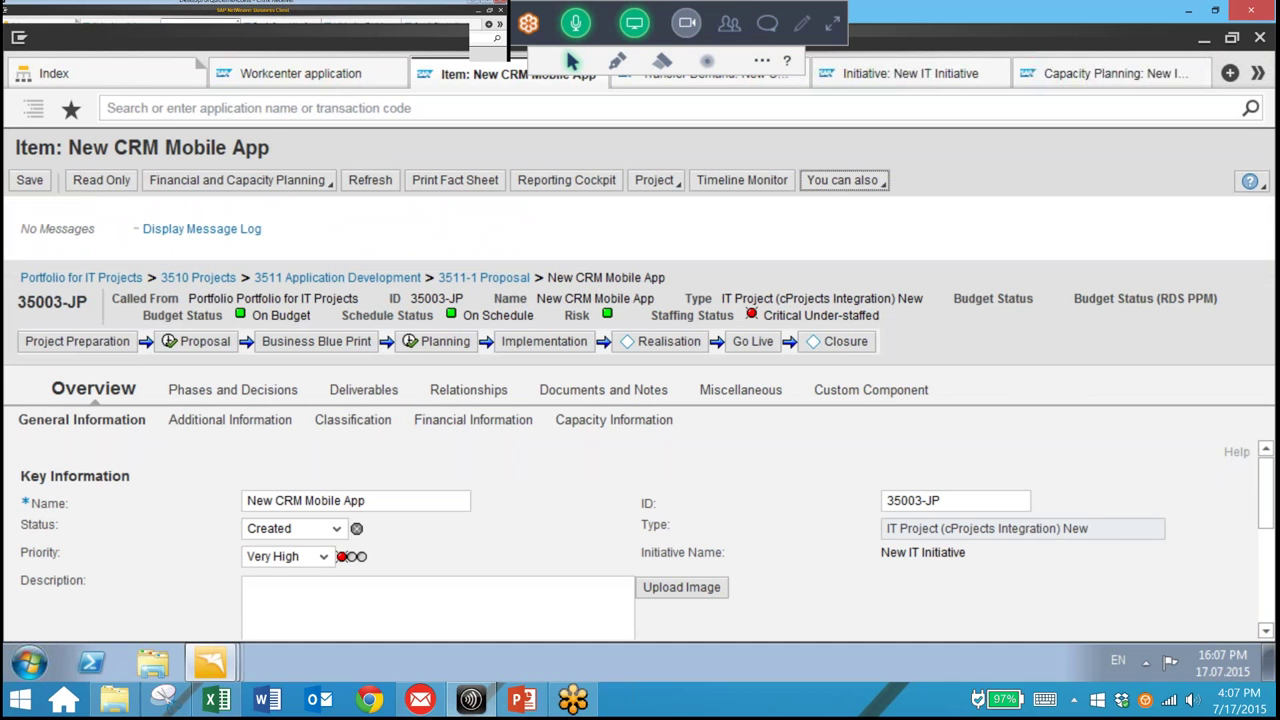
left_click(730, 181)
left_click(654, 180)
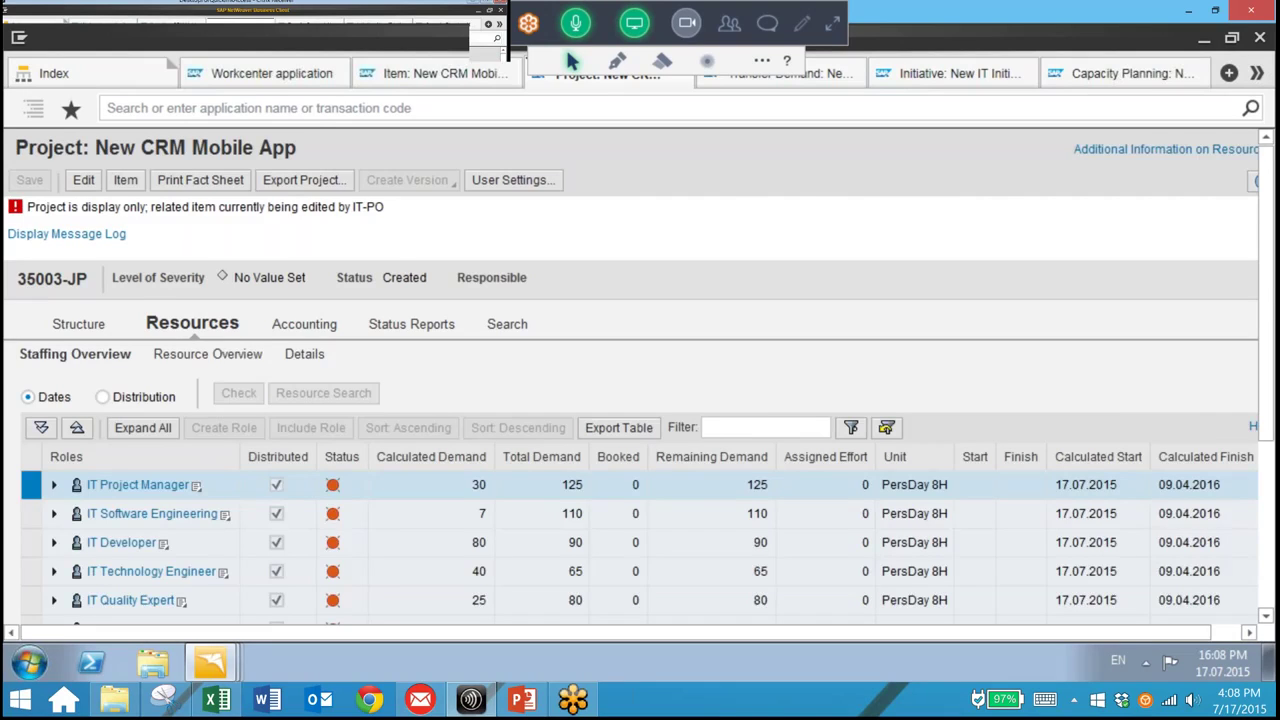
scroll(640, 380, "down", 3)
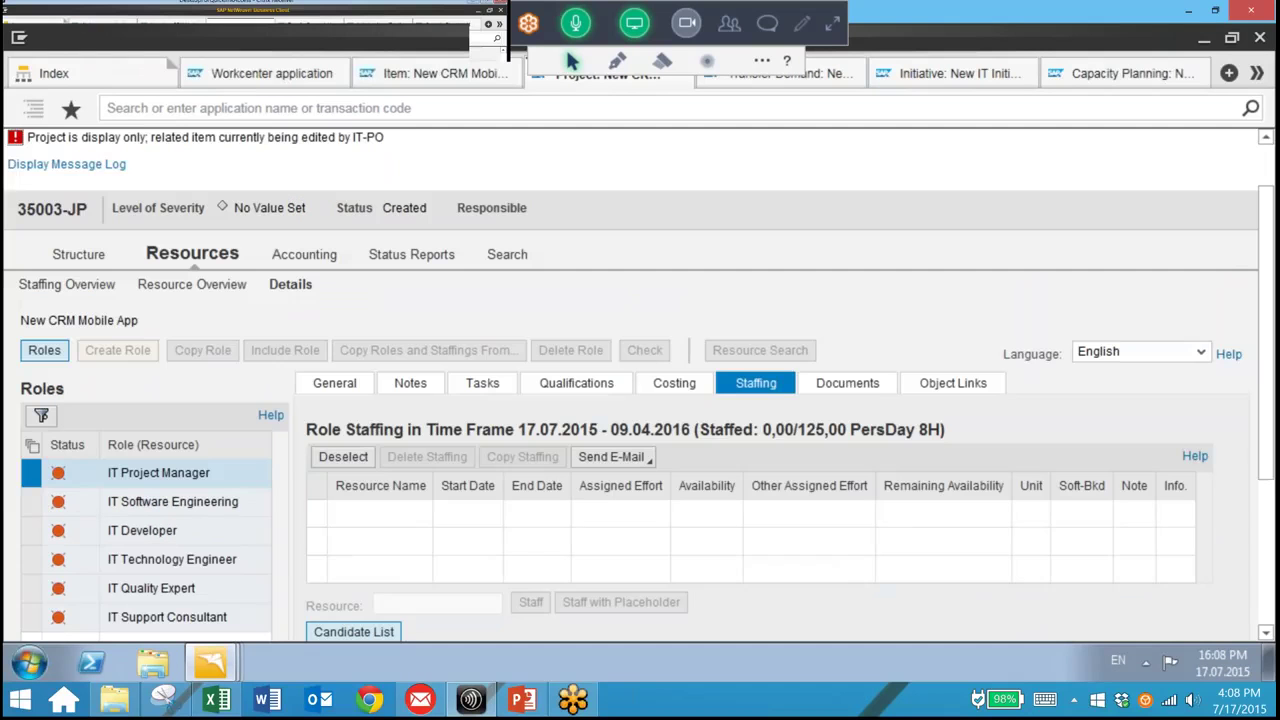
scroll(618, 300, "down", 3)
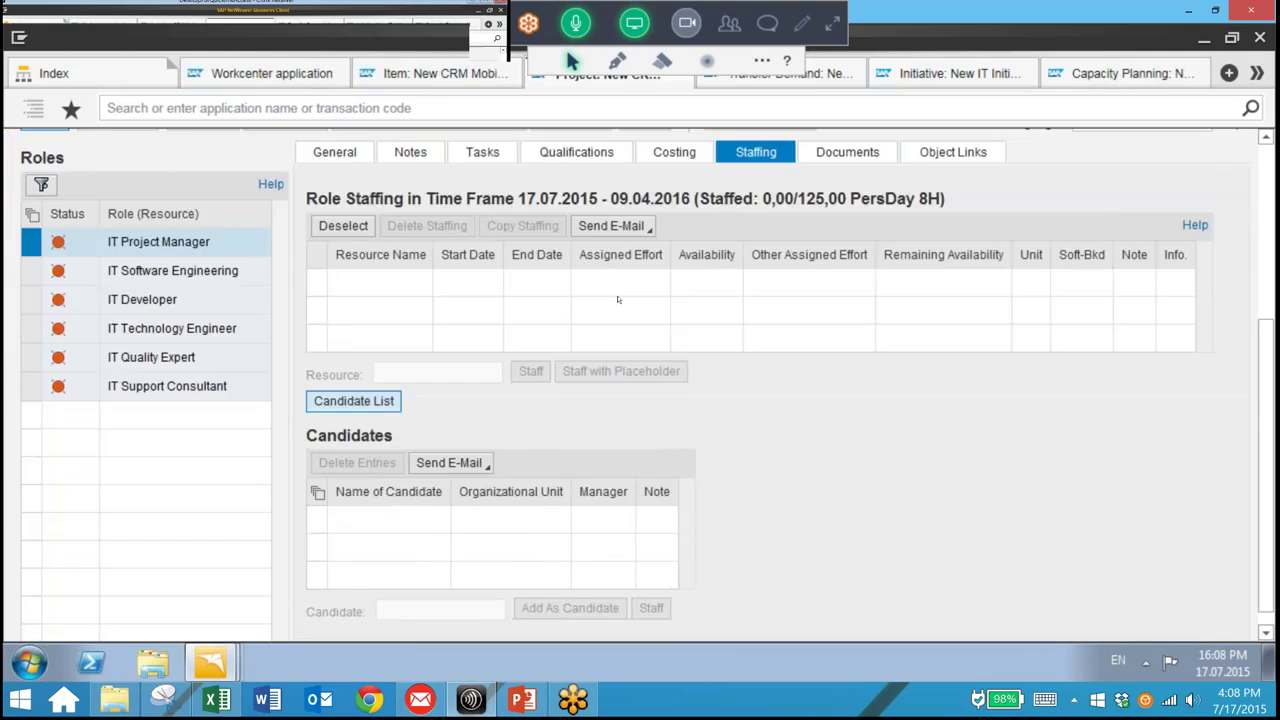
scroll(618, 300, "up", 1)
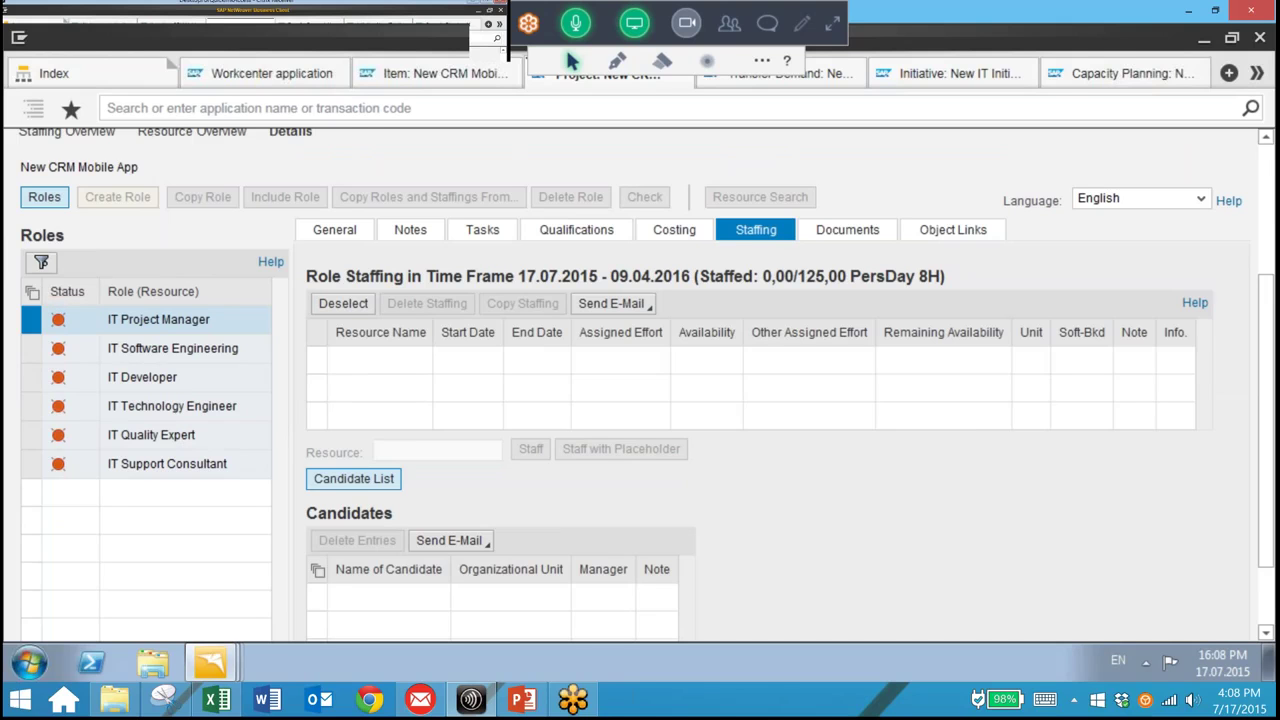
left_click(1107, 590)
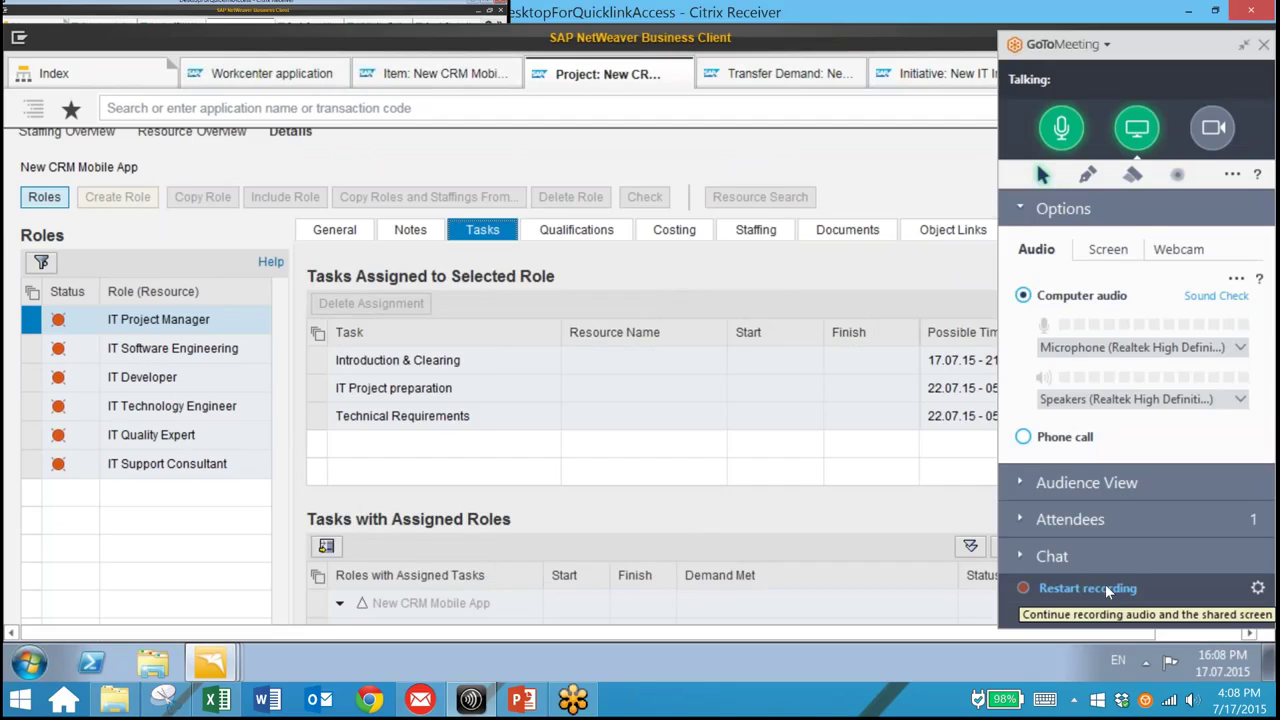
left_click(1105, 588)
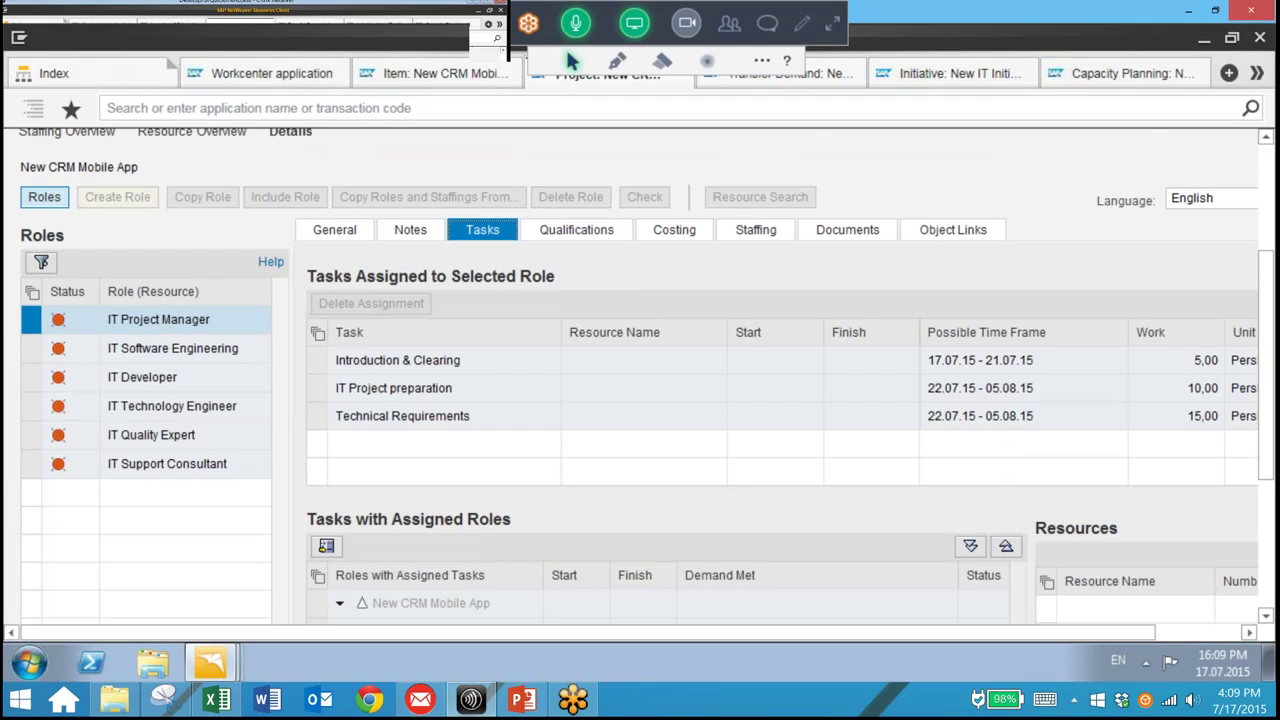
- Examine the tasks assigned to the IT Project Manager role and the project phases listed under Tasks with Assigned Roles
scroll(647, 376, "down", 2)
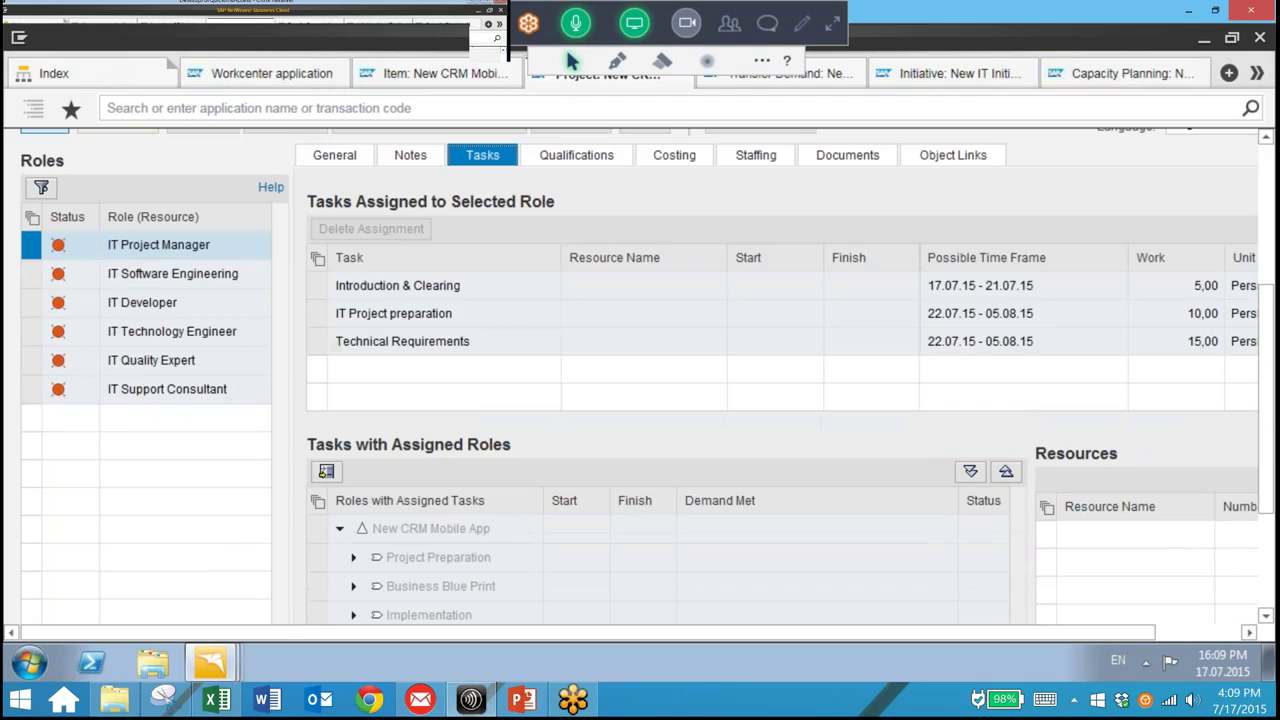
left_click(316, 285)
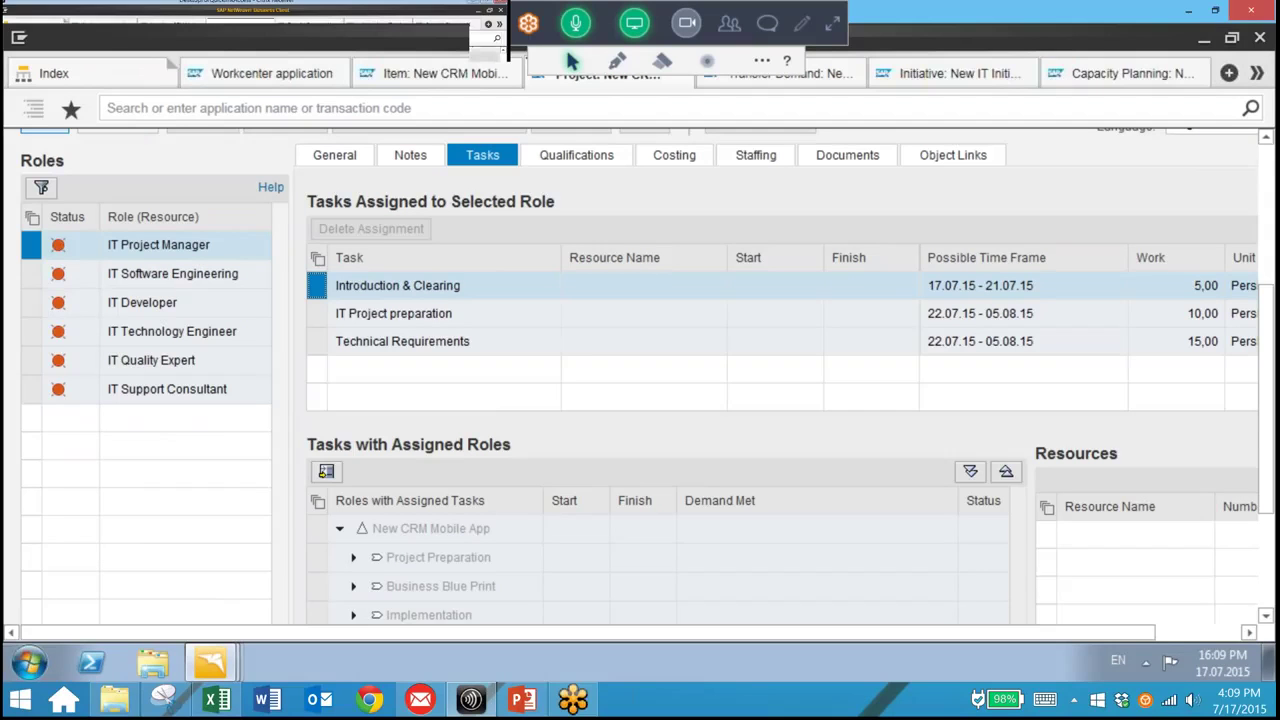
left_click(316, 528)
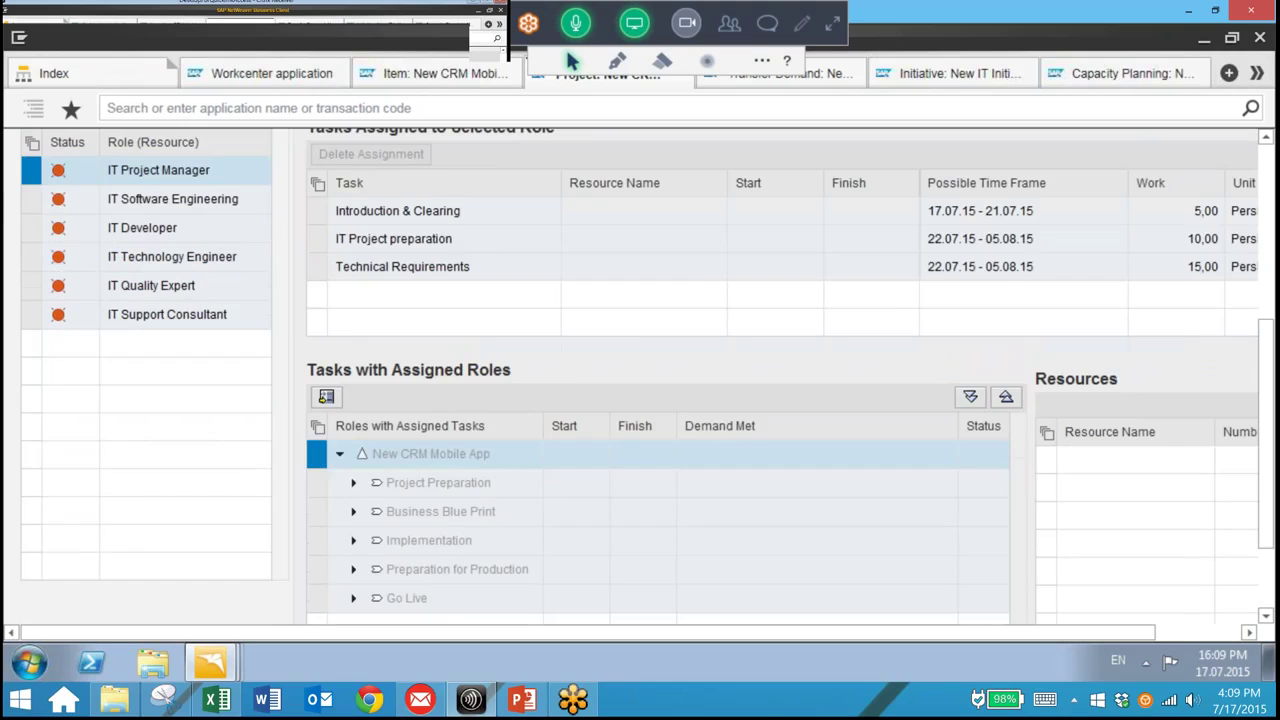
left_click(316, 239)
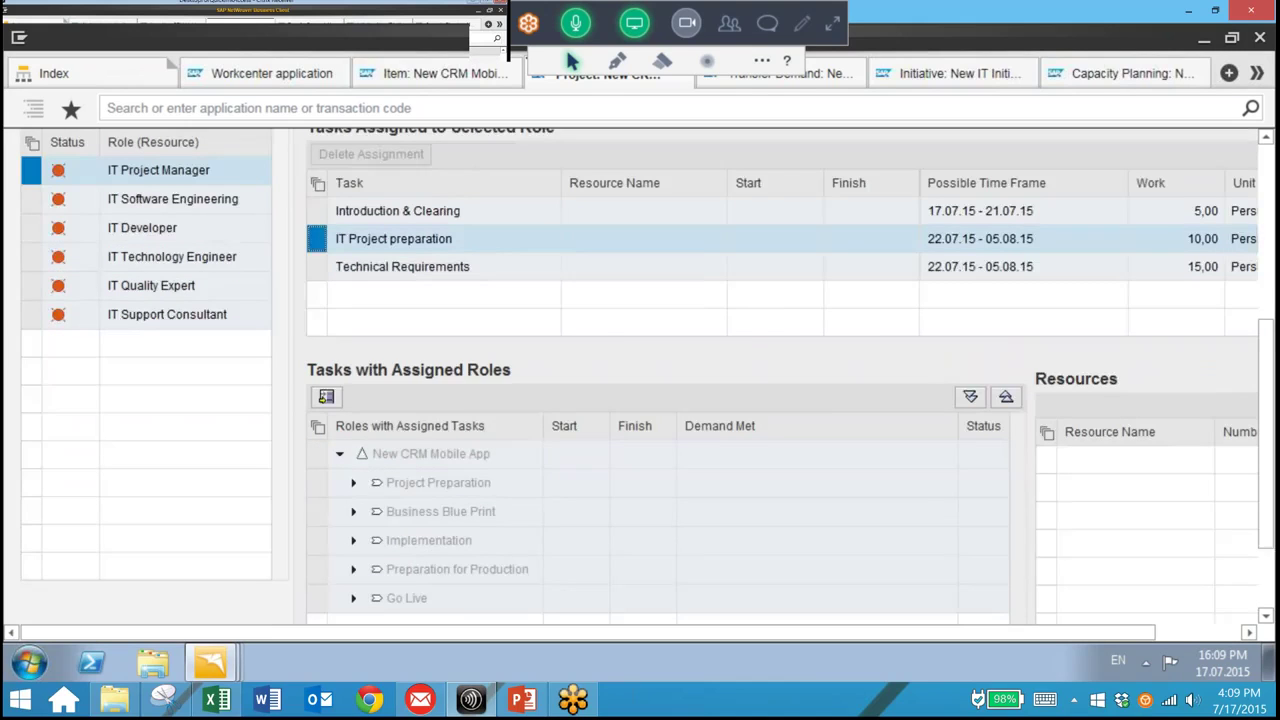
scroll(681, 364, "up", 3)
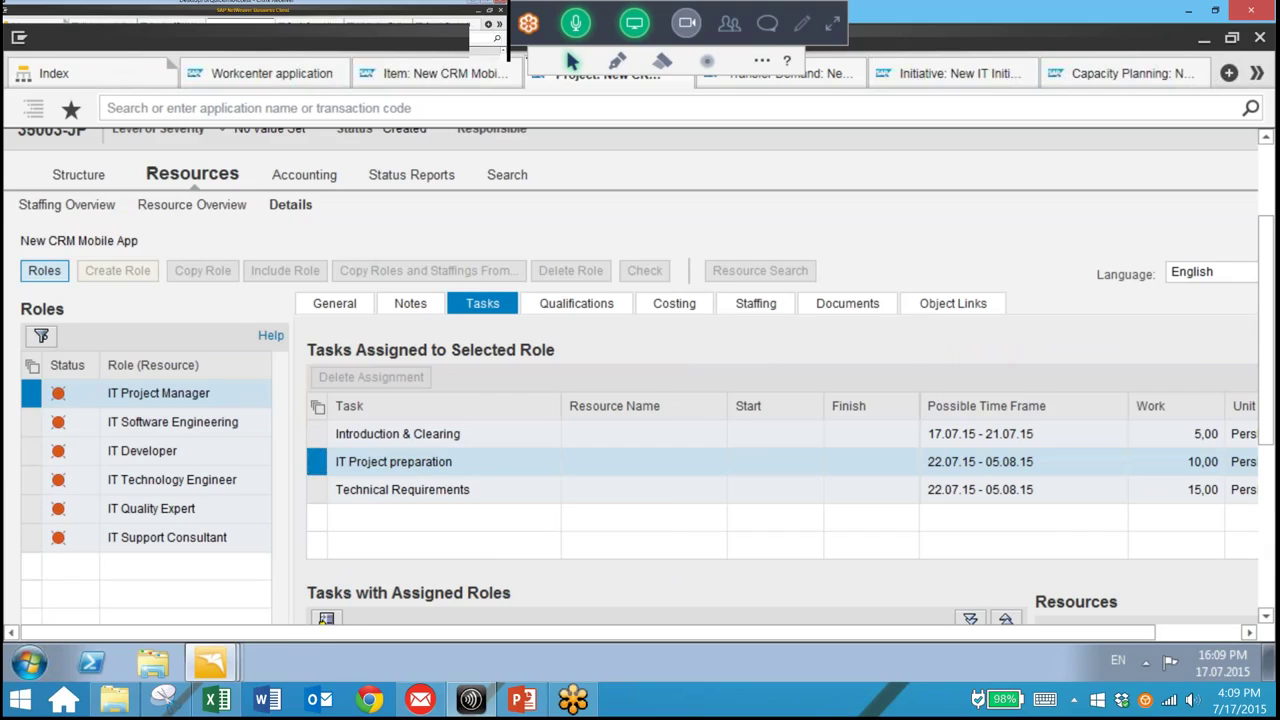
- Staff the IT Project Manager role with a resource by entering the employee's resource number, and save the project
left_click(755, 304)
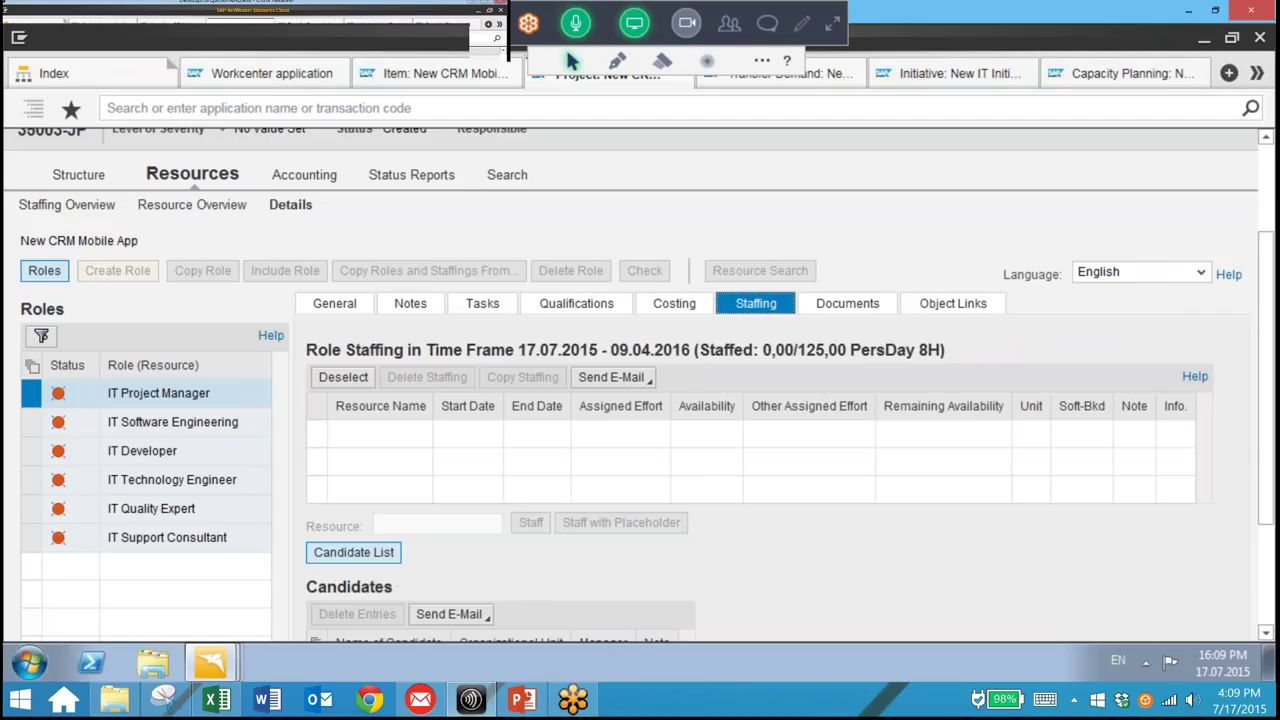
scroll(460, 440, "down", 1)
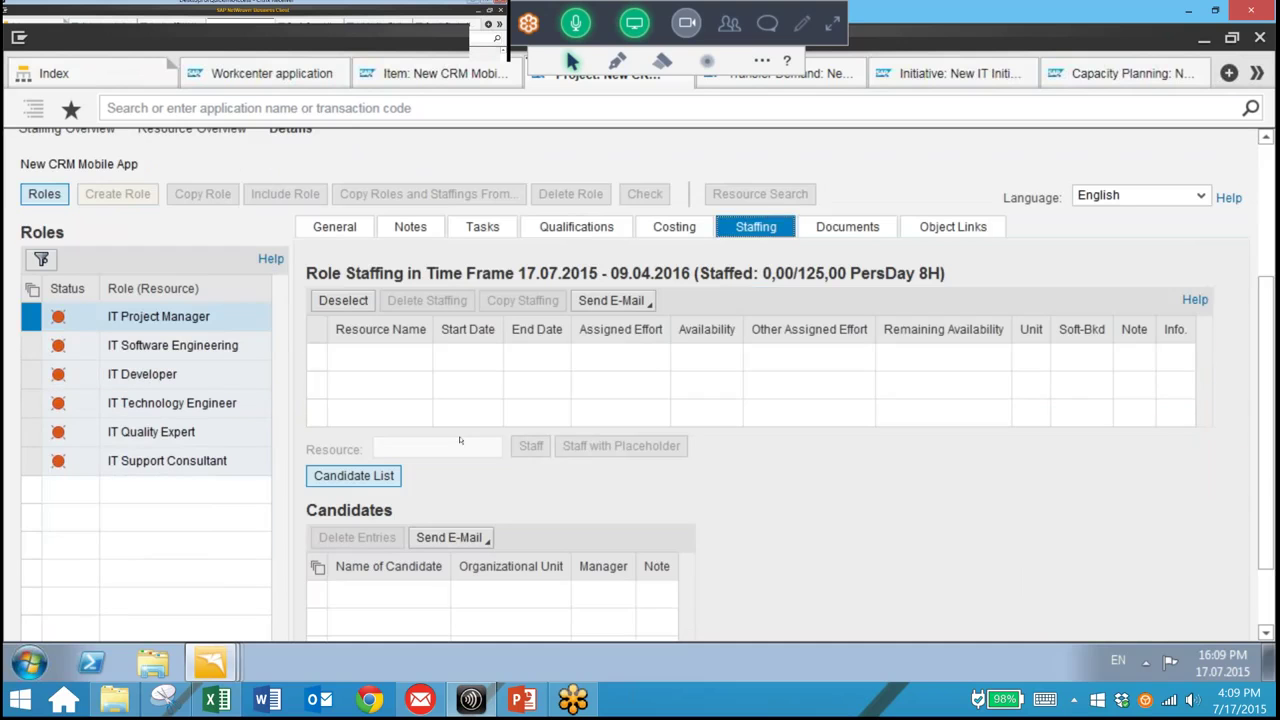
left_click(460, 442)
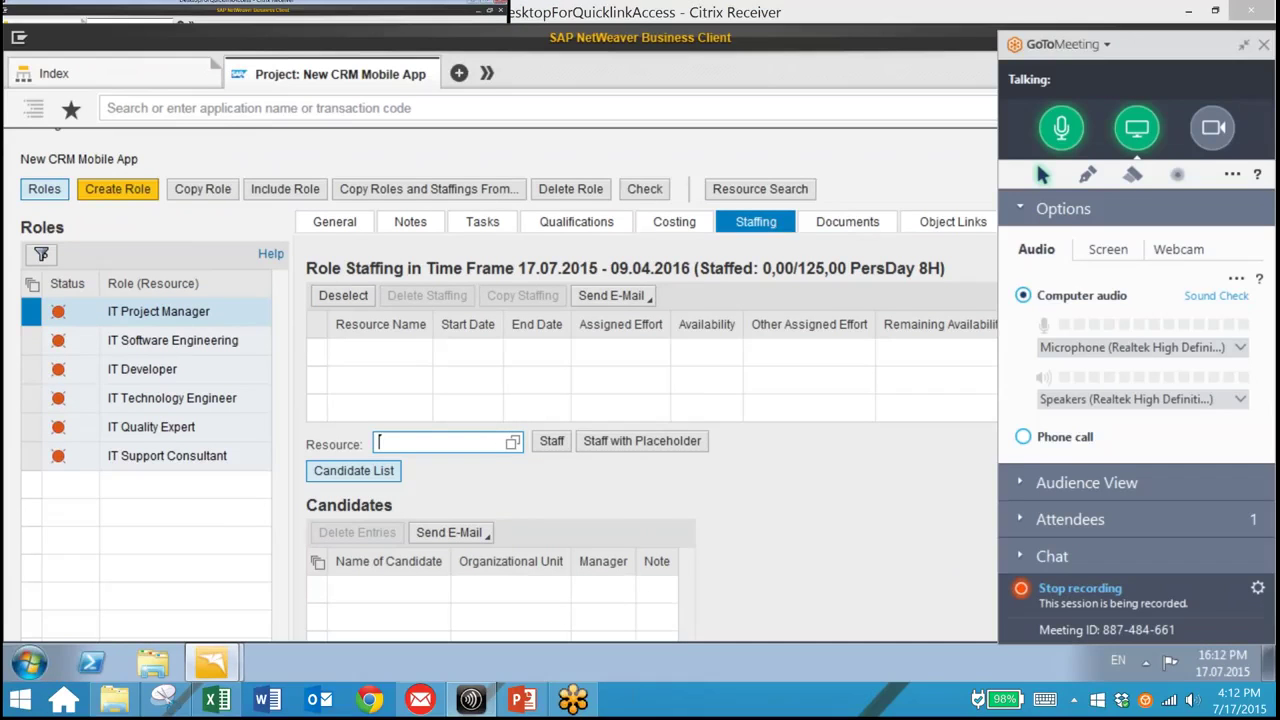
left_click(817, 526)
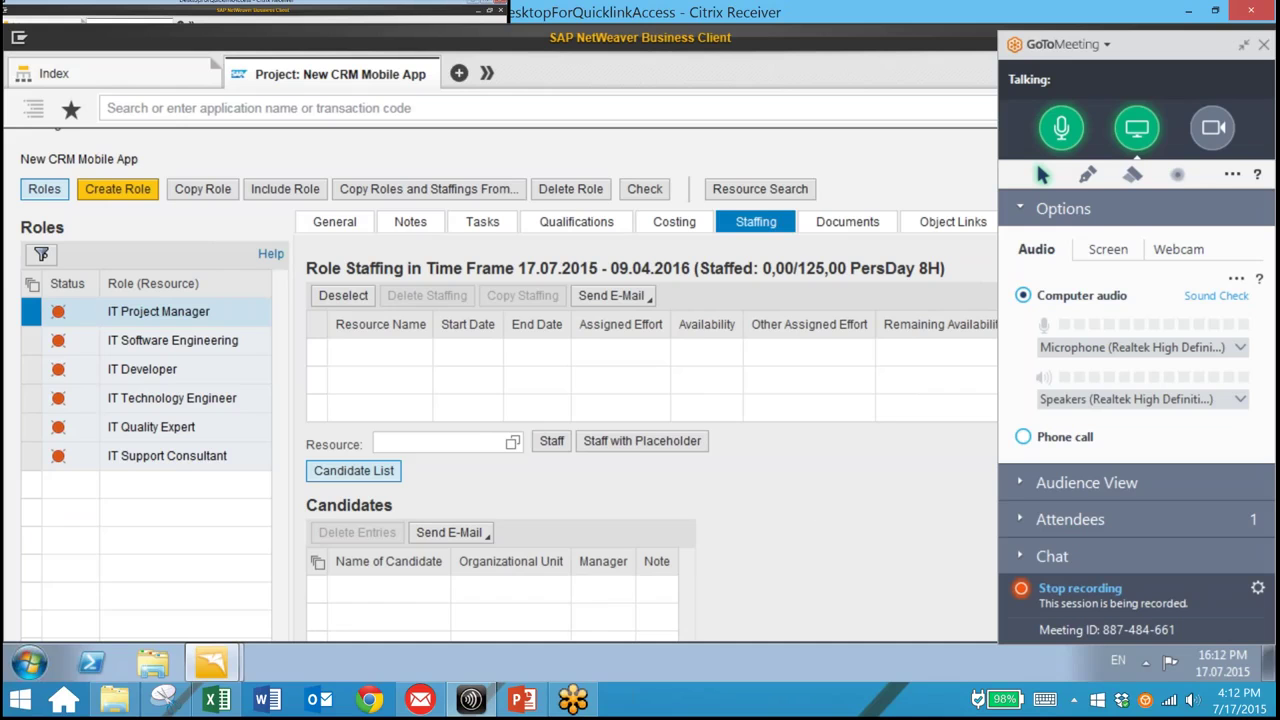
left_click(425, 442)
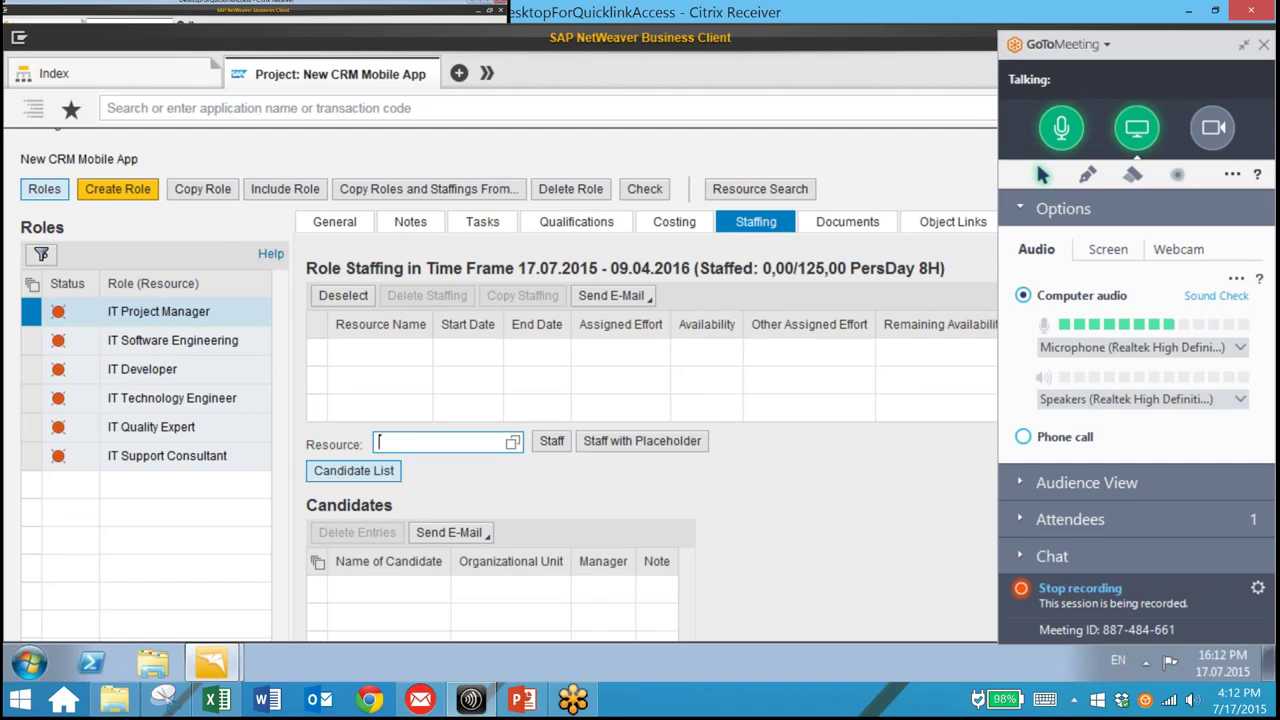
type("60")
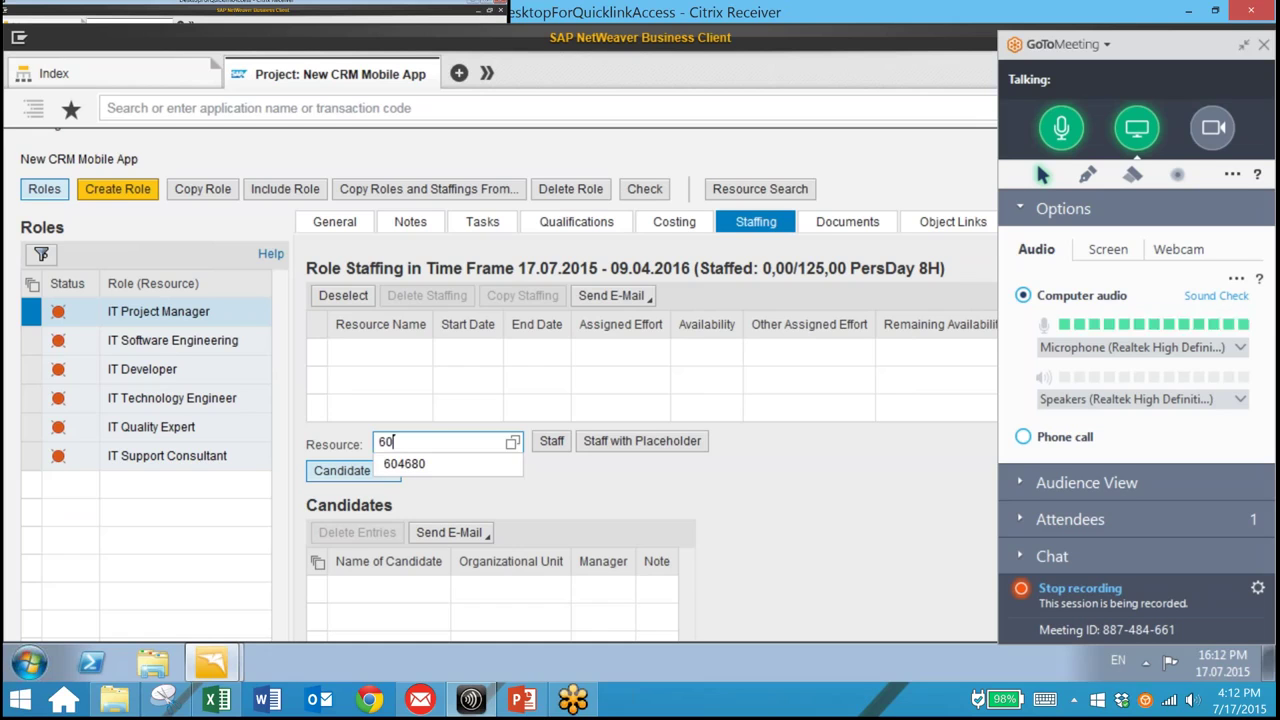
key("Down")
key("Return")
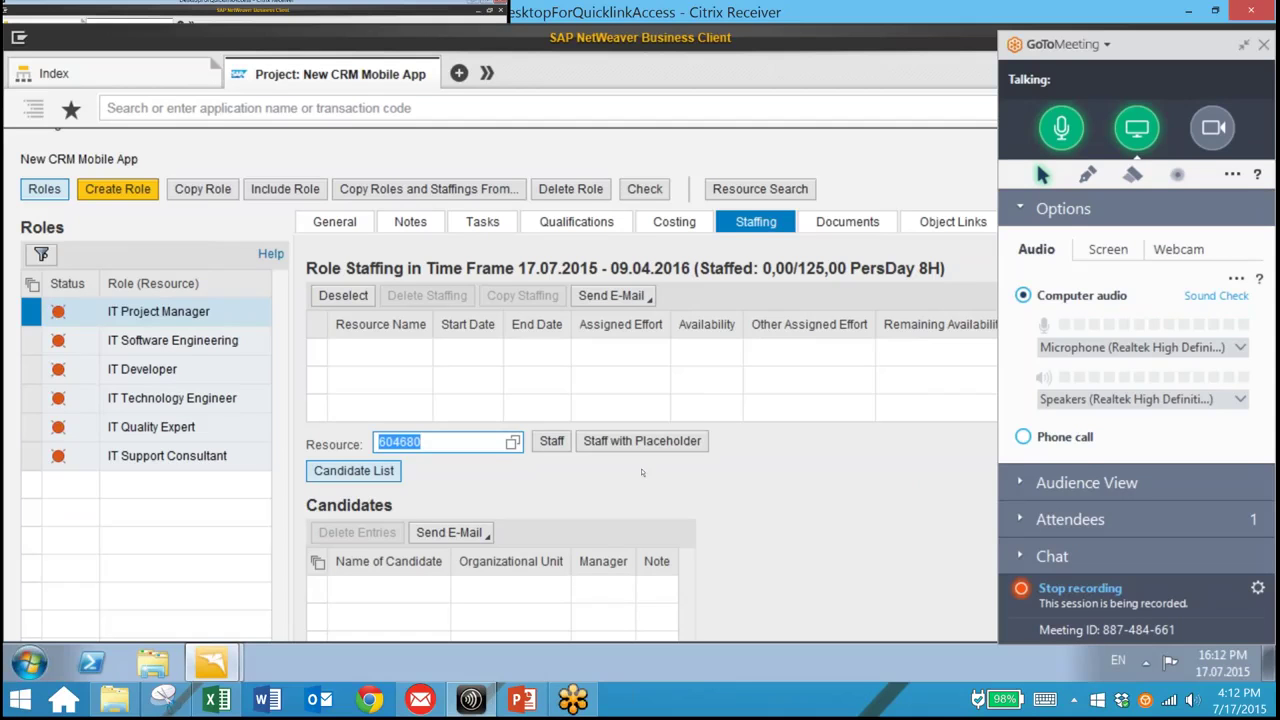
left_click(552, 441)
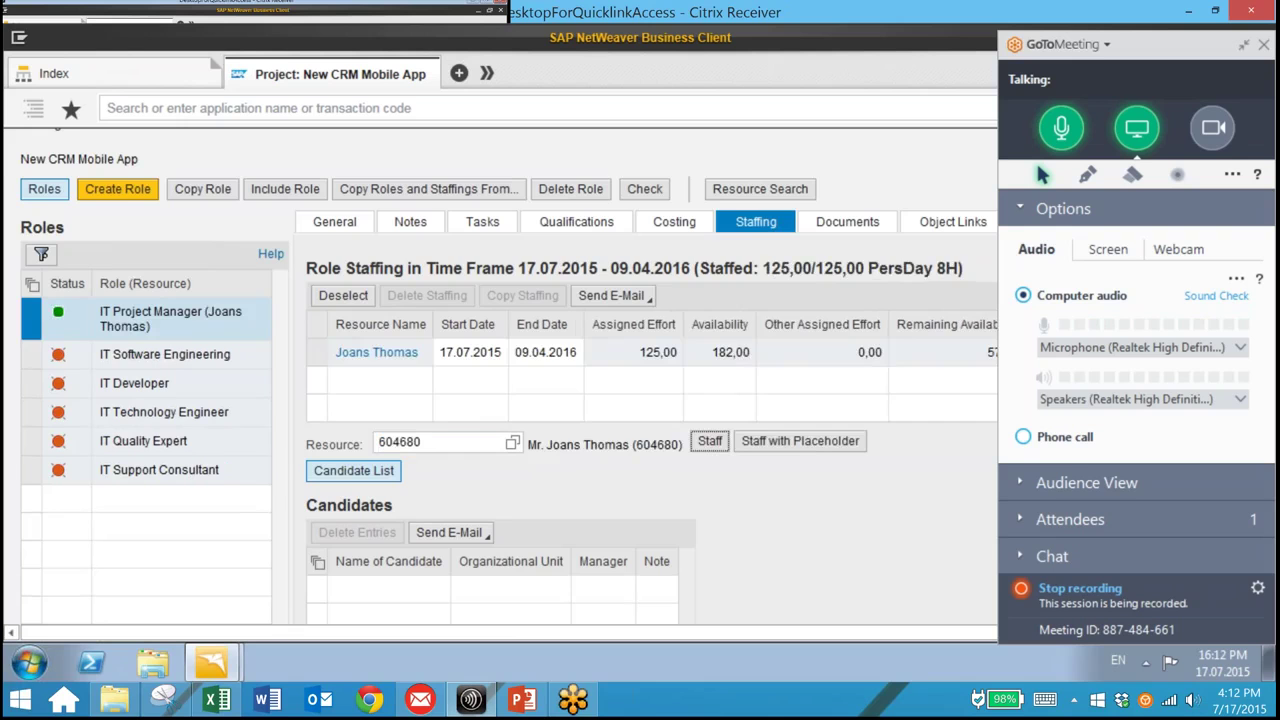
scroll(500, 376, "up", 3)
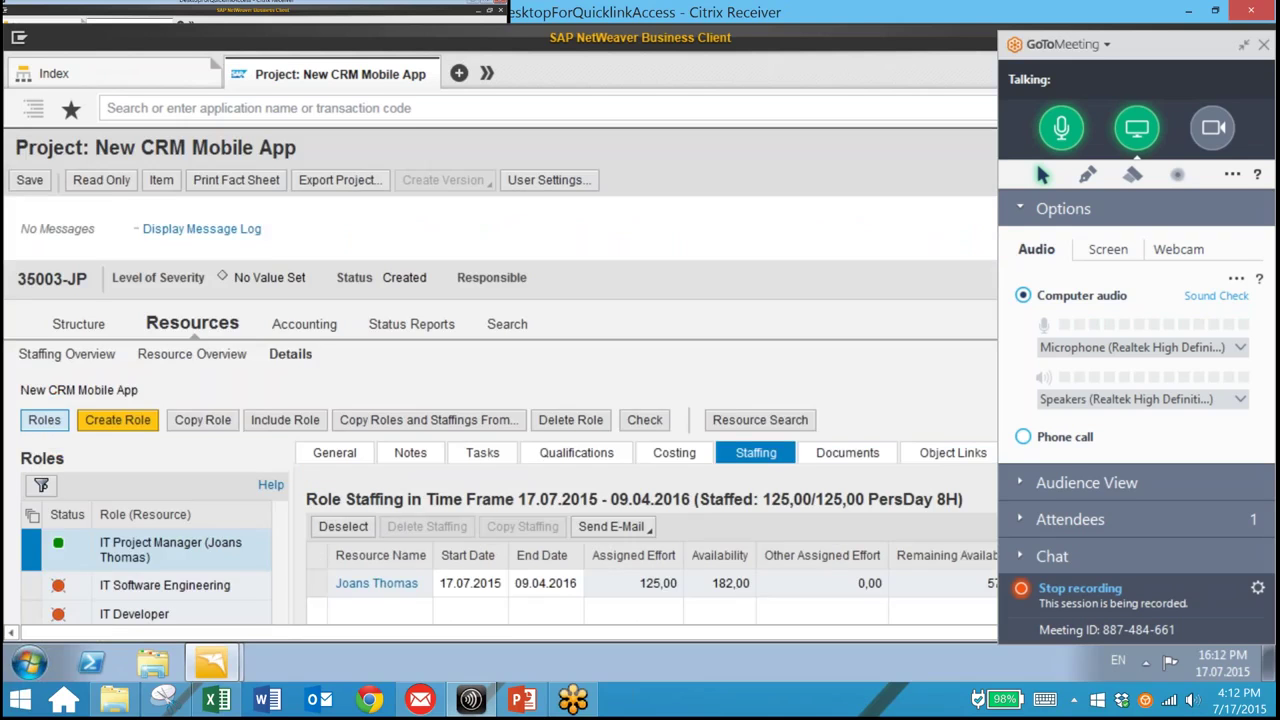
left_click(29, 180)
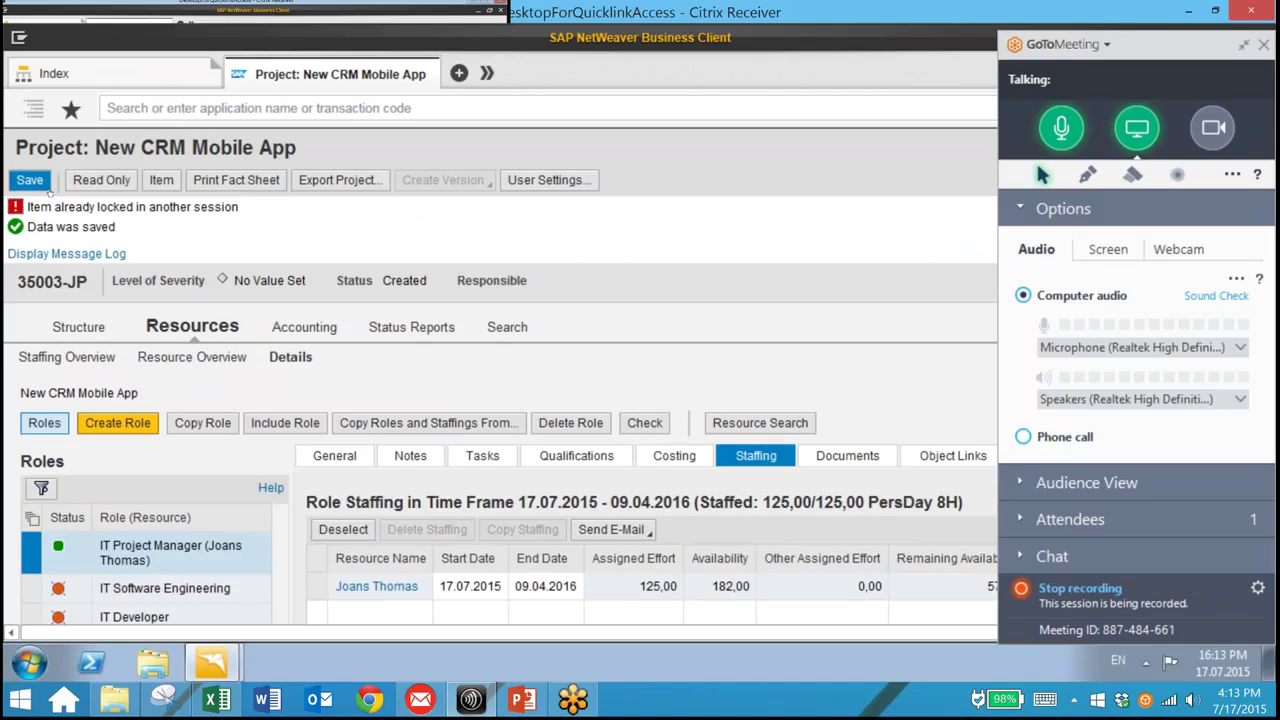
left_click(1243, 45)
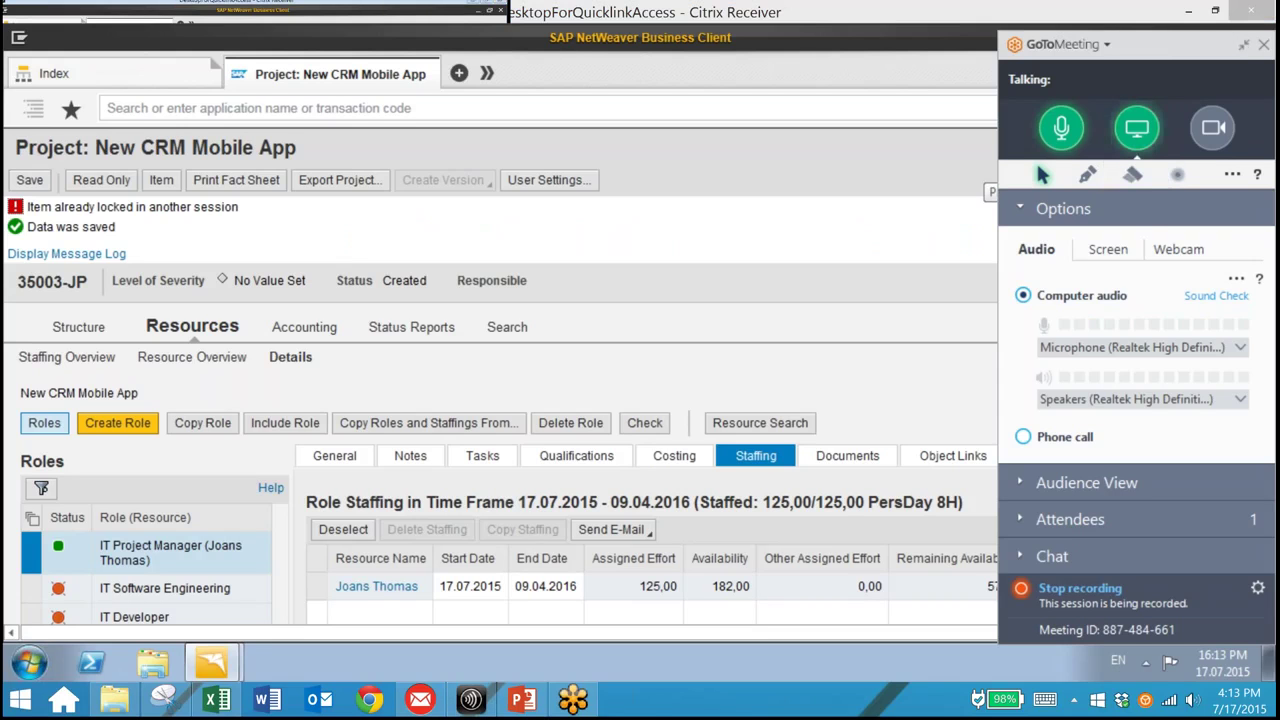
left_click(1263, 46)
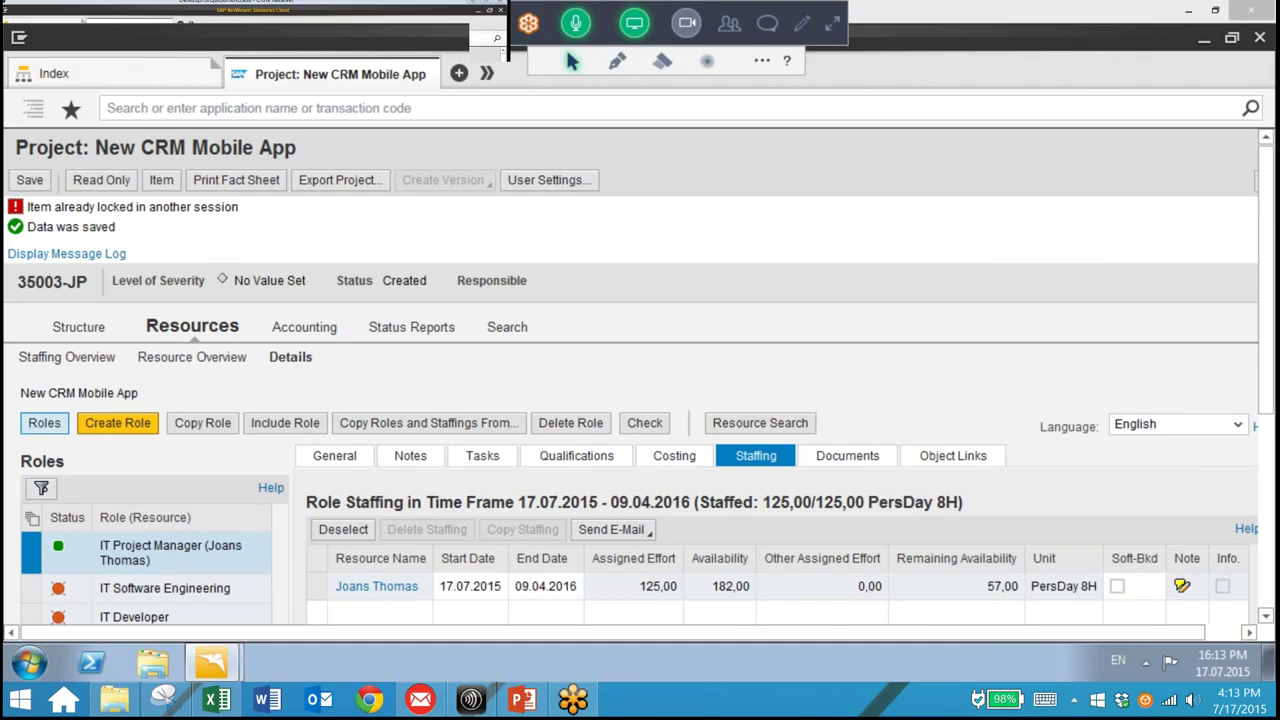
- Open the IT Project Manager role's qualifications and expand Non-Technical Competencies Group, Services and 5. Consulting in the Qualifications Catalog
left_click(597, 452)
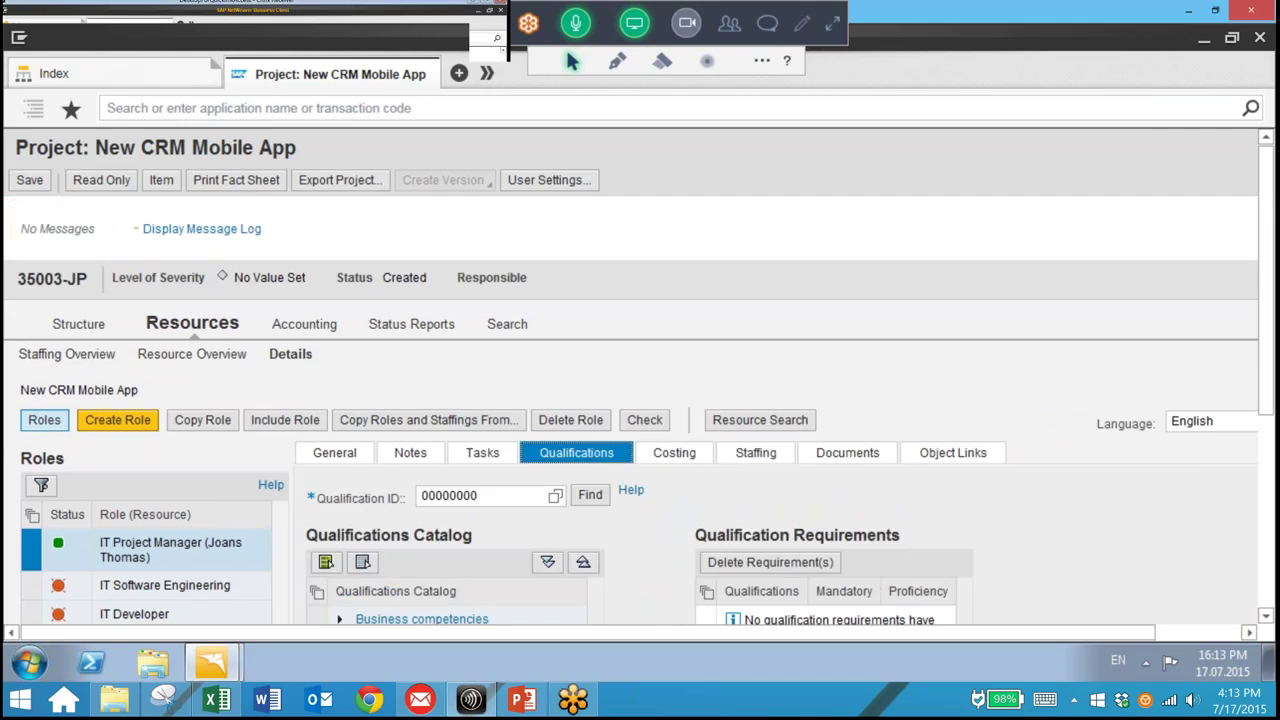
scroll(640, 380, "down", 1)
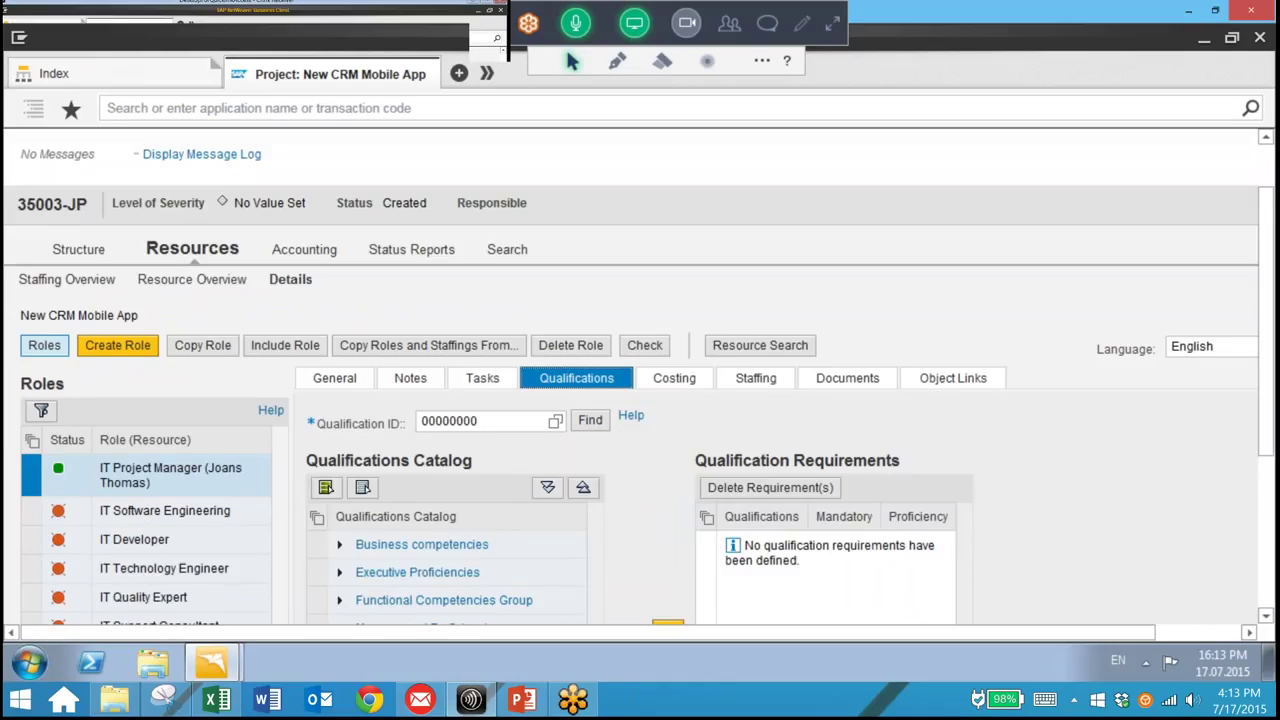
scroll(500, 462, "down", 2)
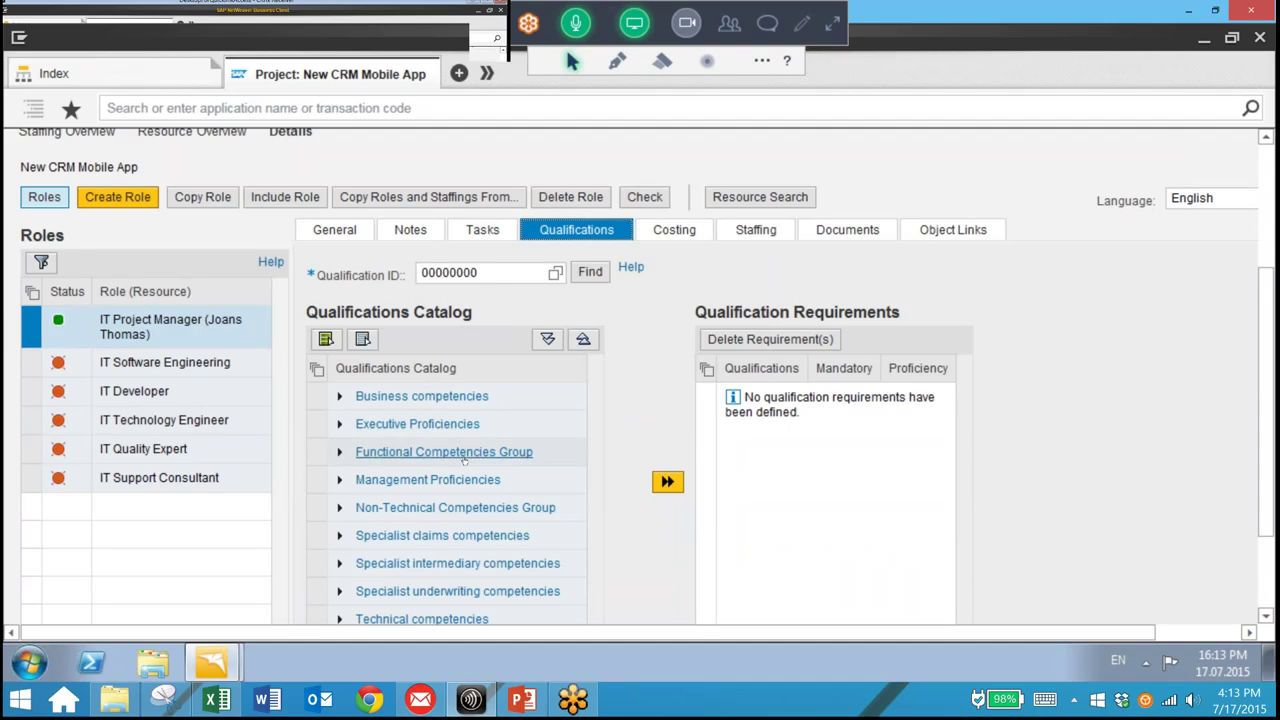
scroll(400, 452, "down", 1)
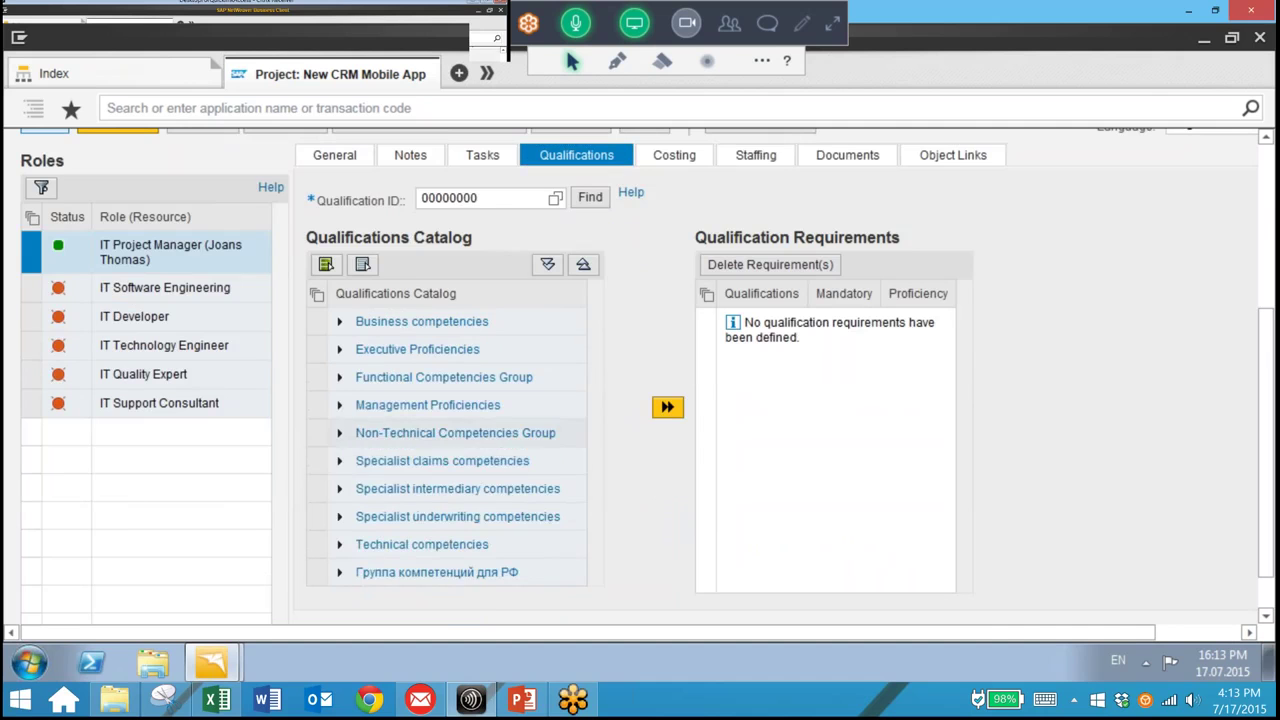
left_click(339, 433)
scroll(355, 519, "down", 1)
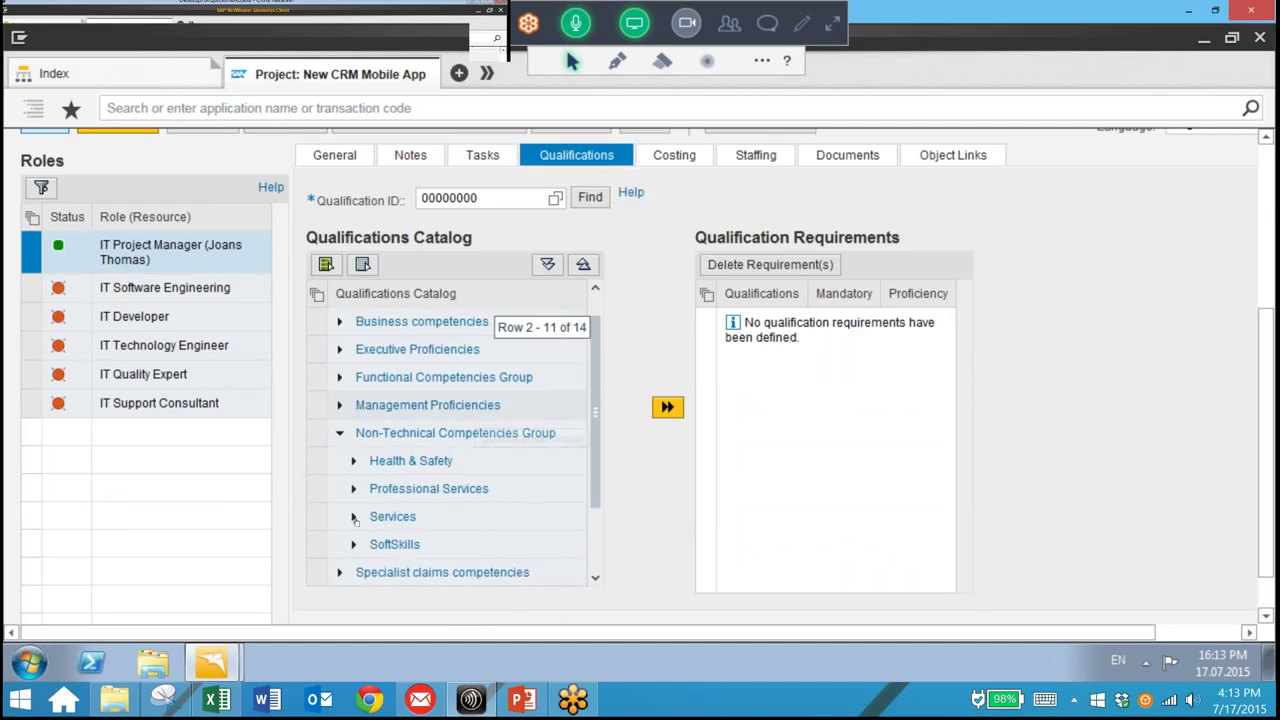
scroll(488, 475, "down", 2)
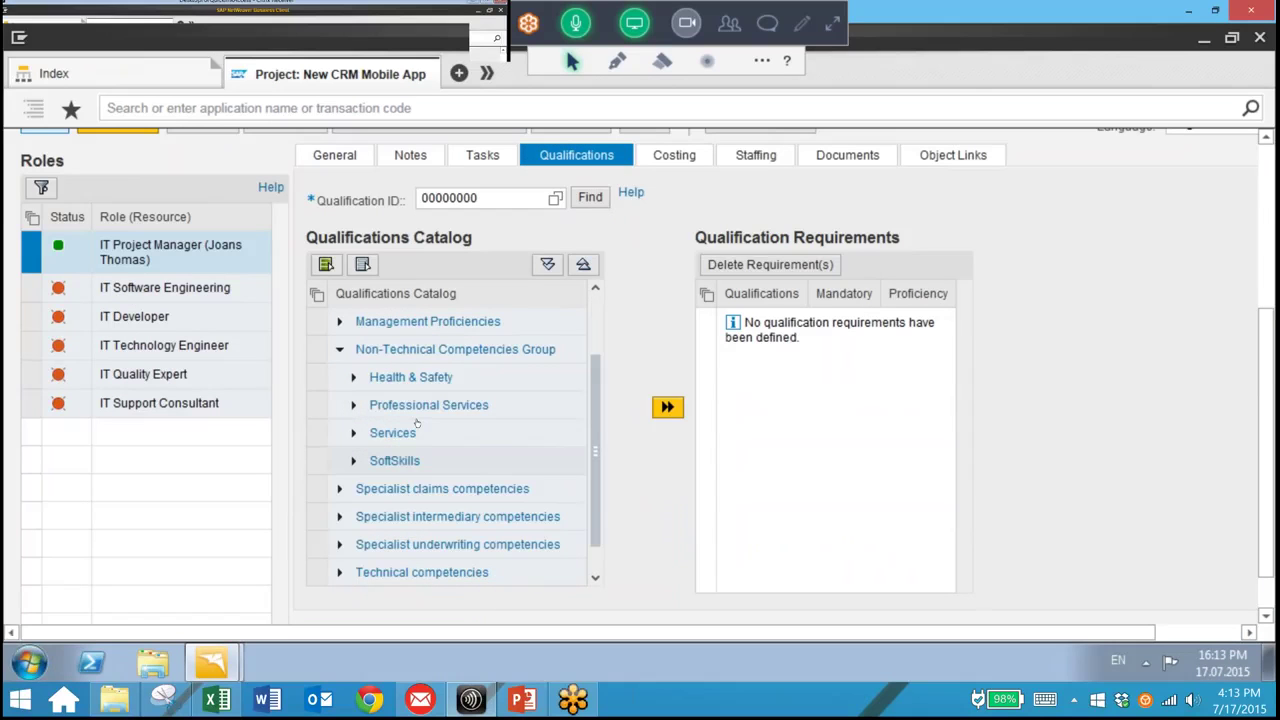
scroll(416, 424, "down", 2)
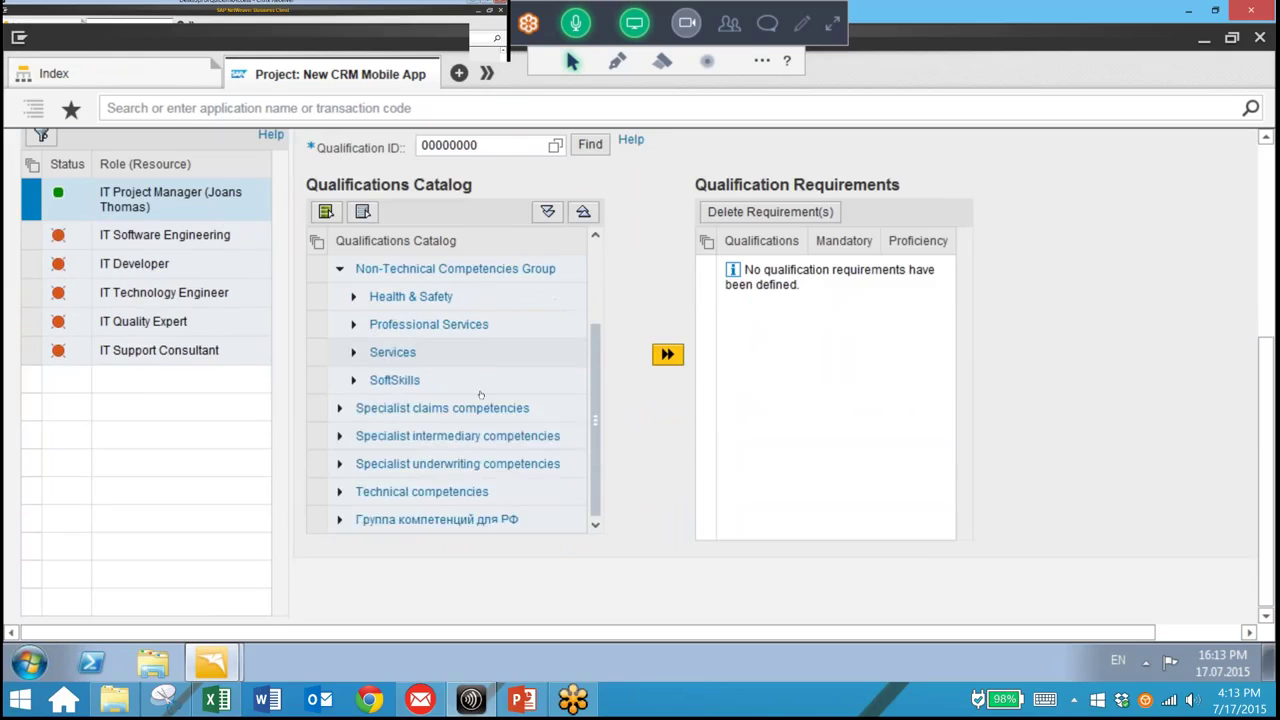
scroll(450, 440, "down", 1)
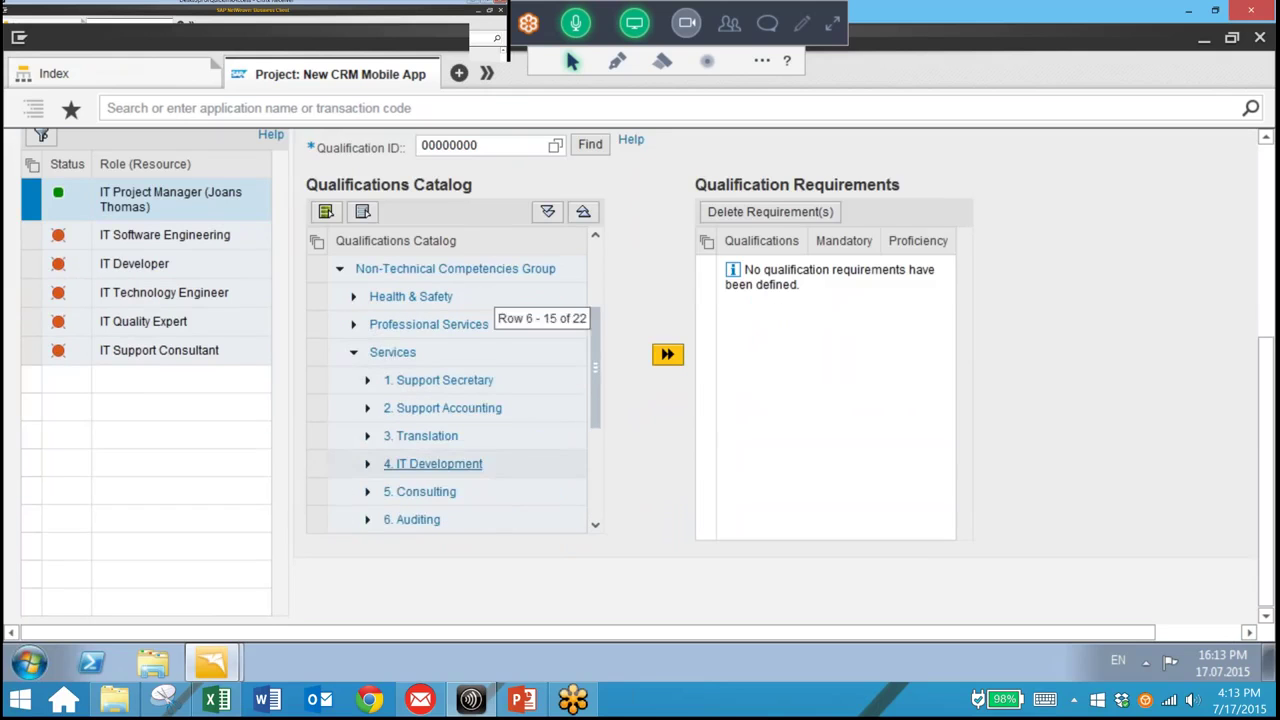
left_click(367, 491)
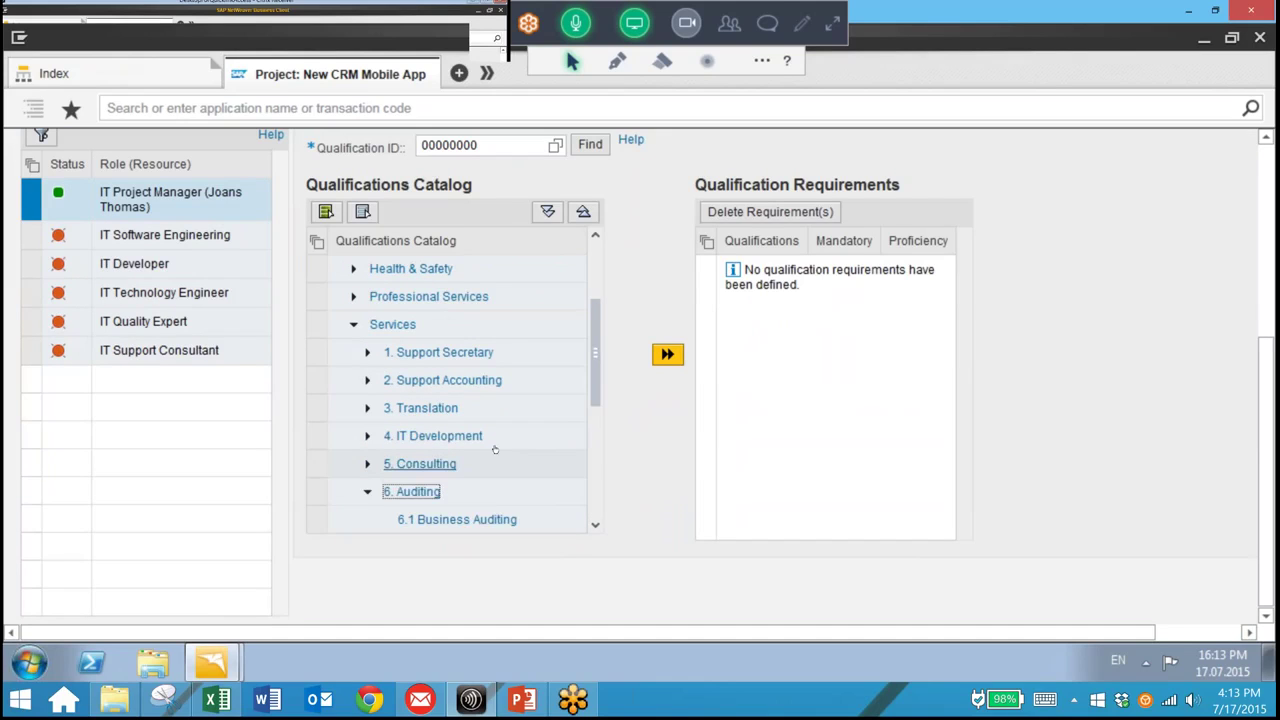
left_click(367, 463)
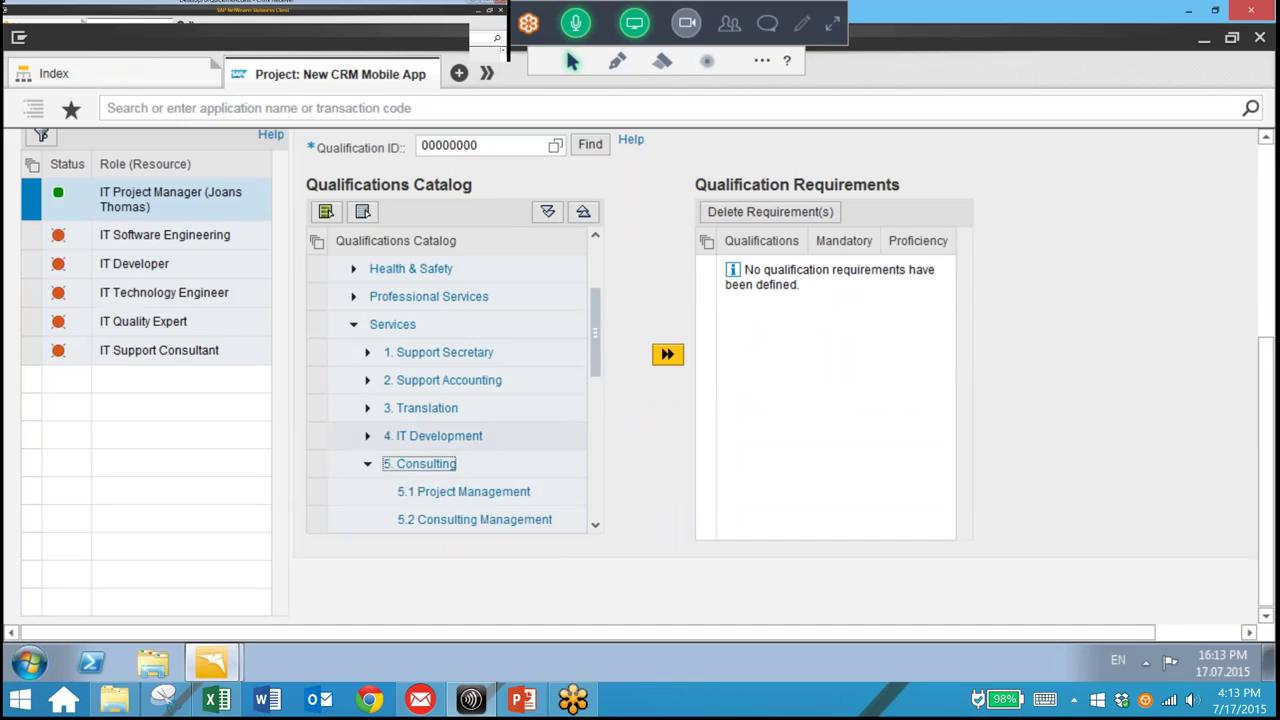
- Add 5.2 Consulting Management and 5.1 Project Management to the IT Project Manager role's qualification requirements
left_click(470, 491)
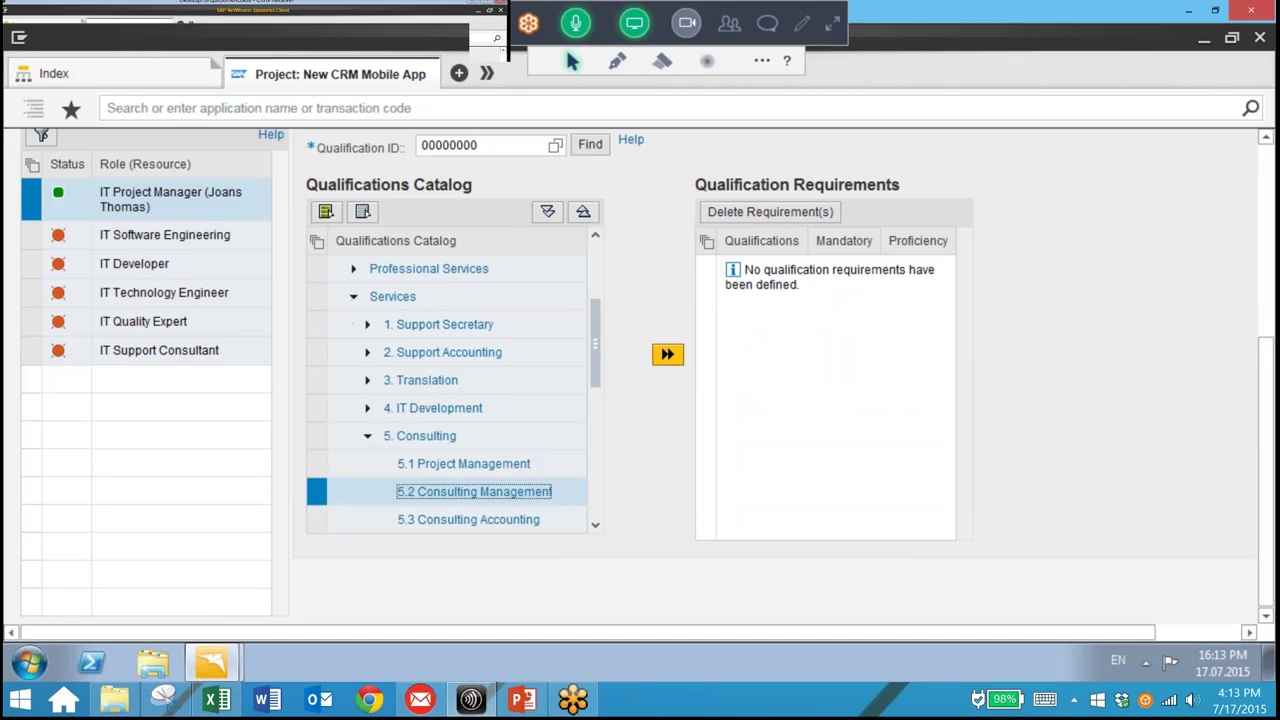
left_click(668, 355)
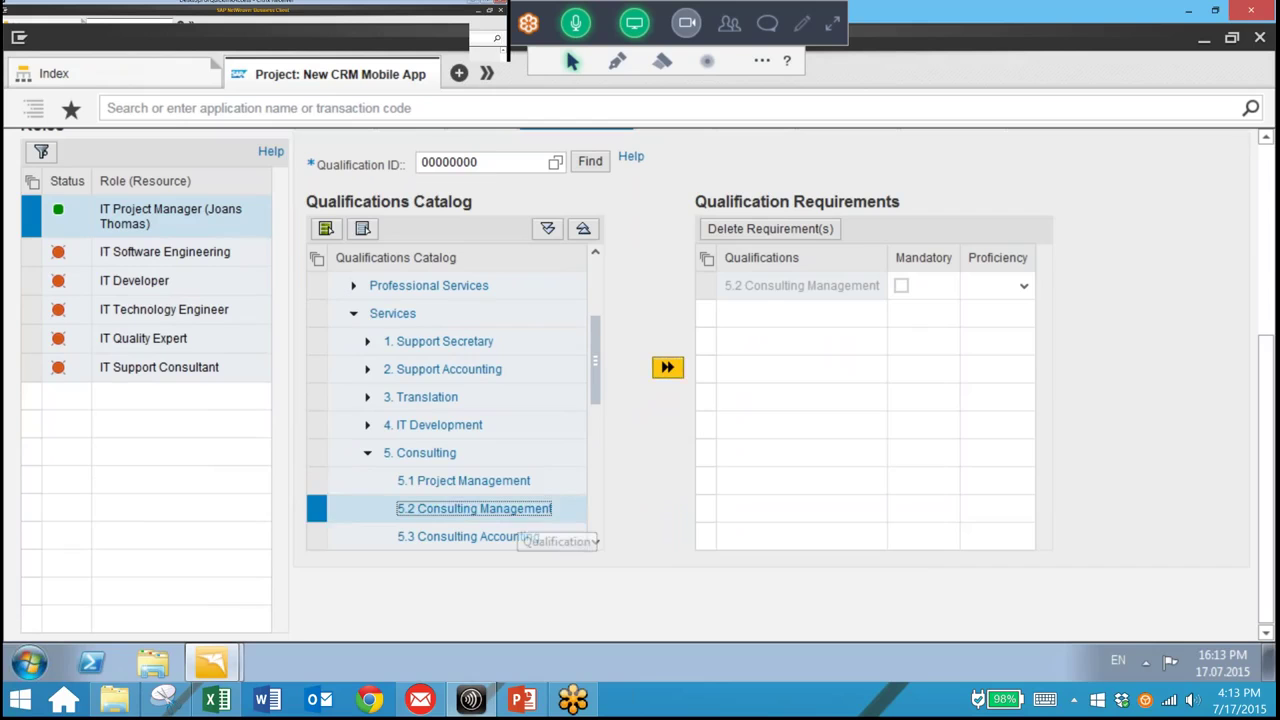
left_click(470, 481)
left_click(668, 367)
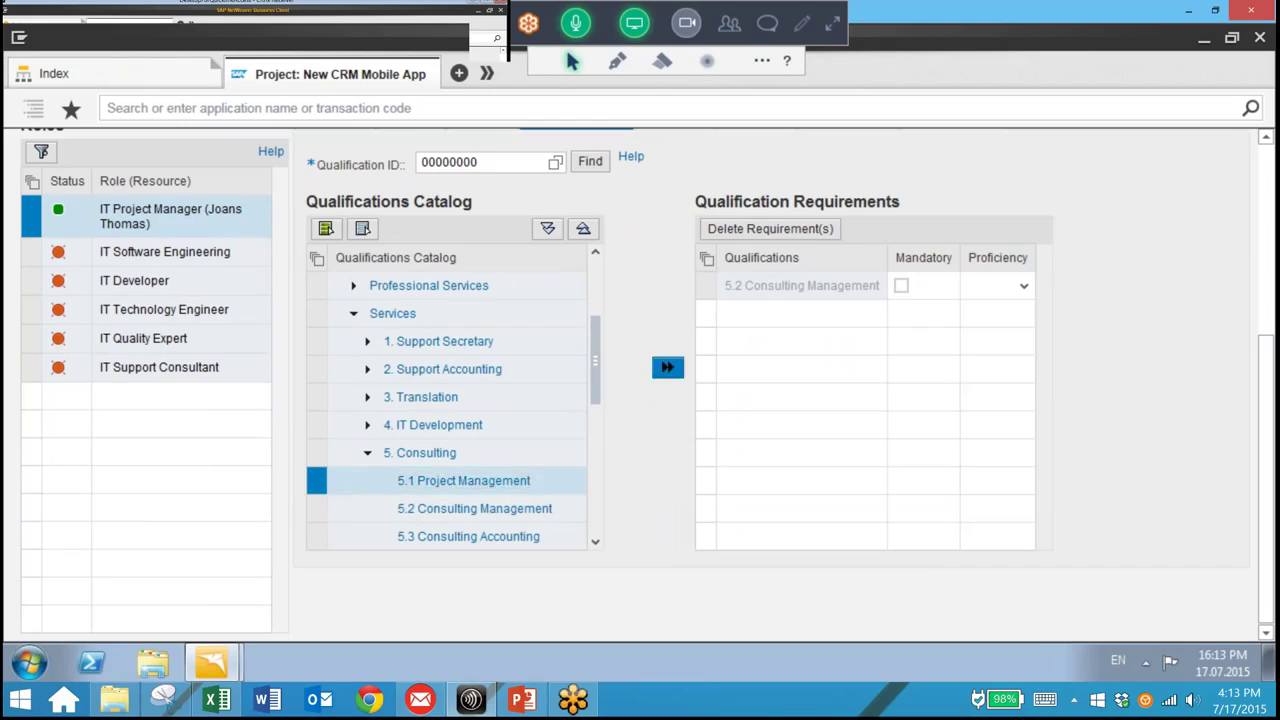
- Set the required proficiency to Average for both 5.1 Project Management and 5.2 Consulting Management
left_click(968, 286)
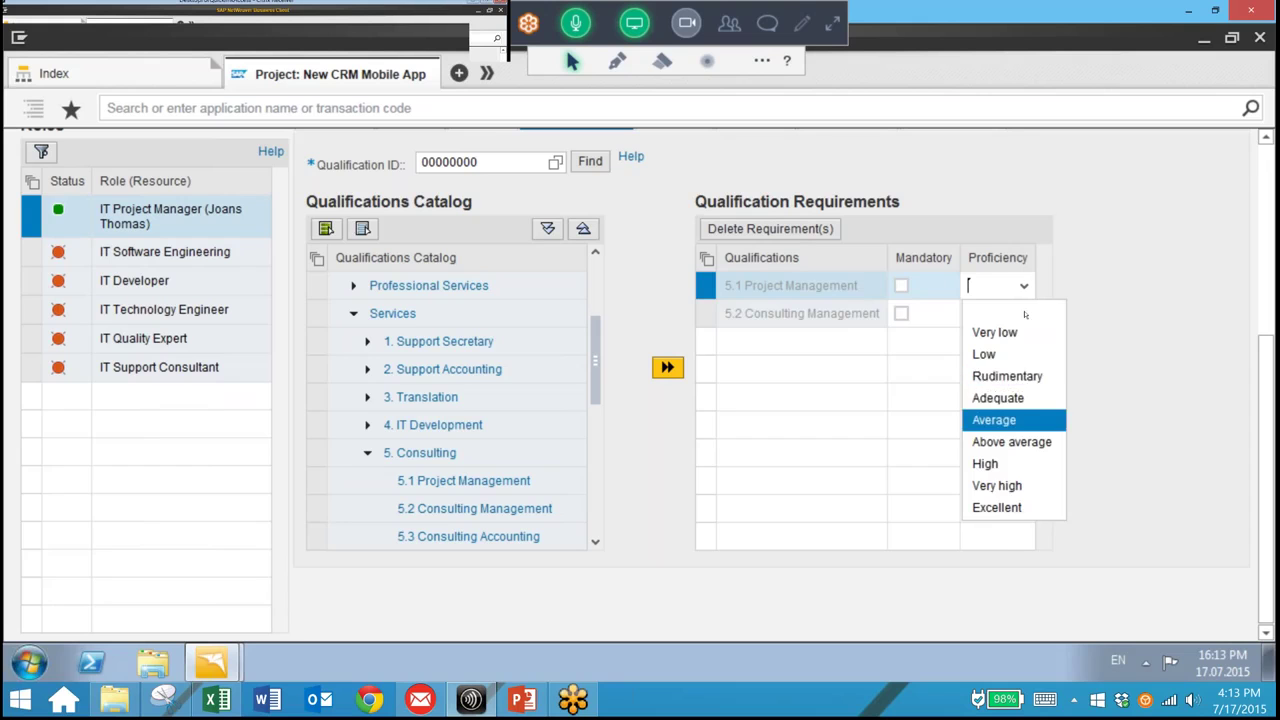
key("Return")
left_click(1026, 313)
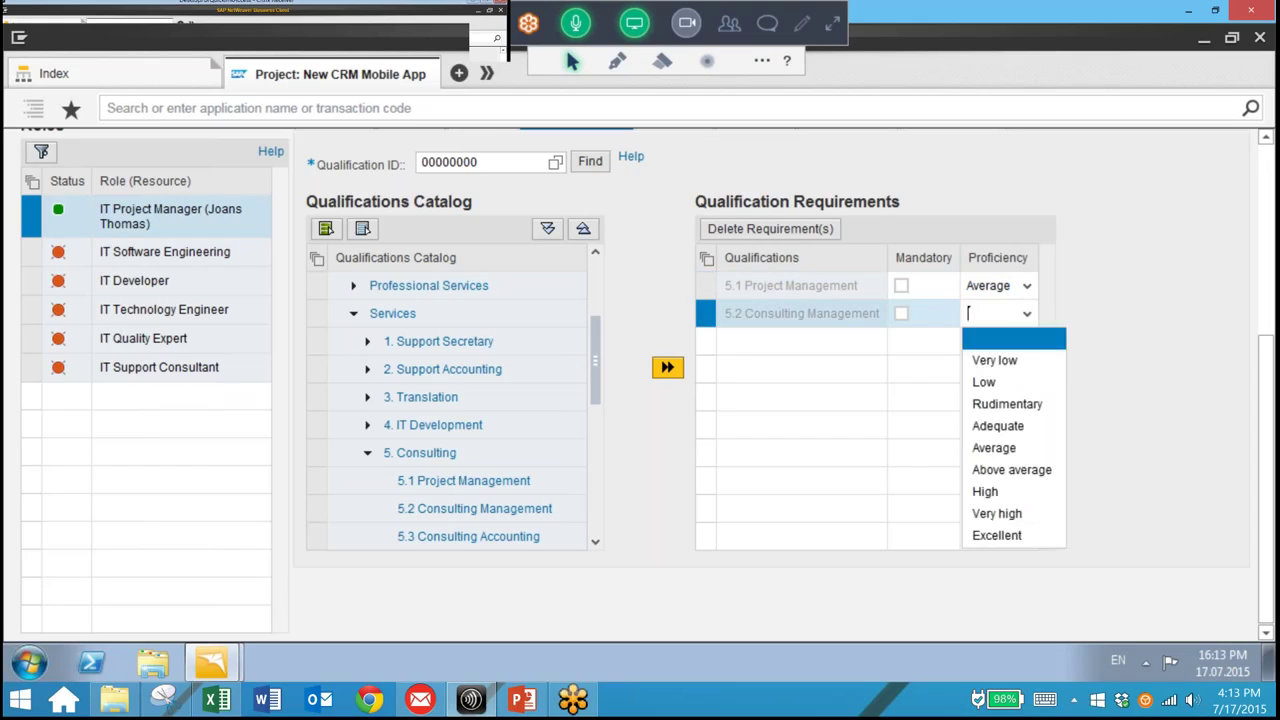
left_click(994, 447)
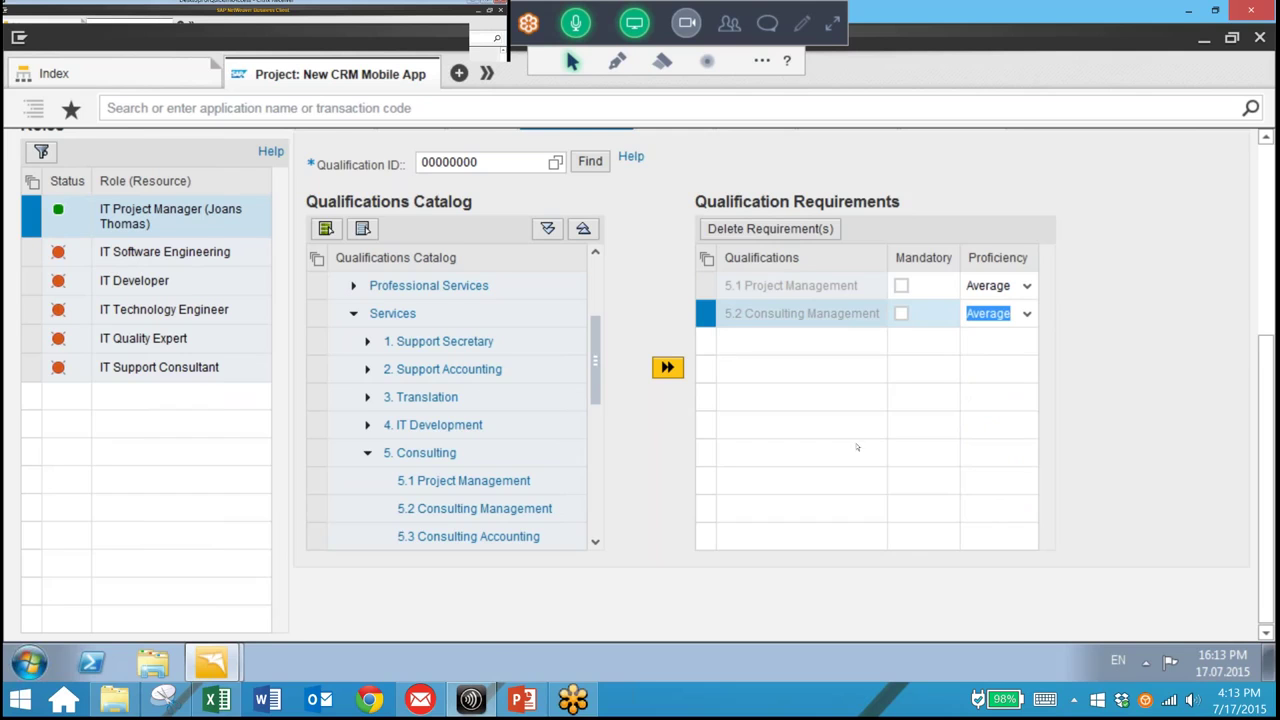
- Start a resource search for the IT Project Manager role, check its qualification criteria, and find matching resources
scroll(640, 380, "up", 3)
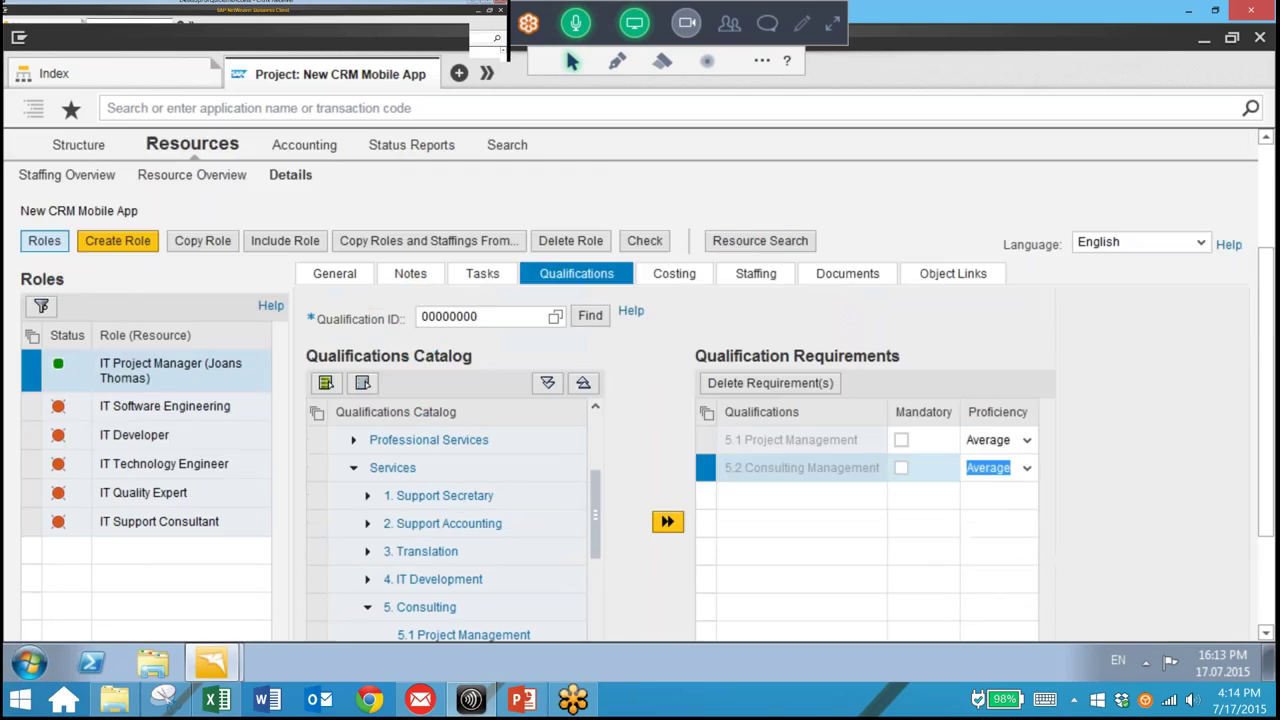
scroll(640, 380, "up", 2)
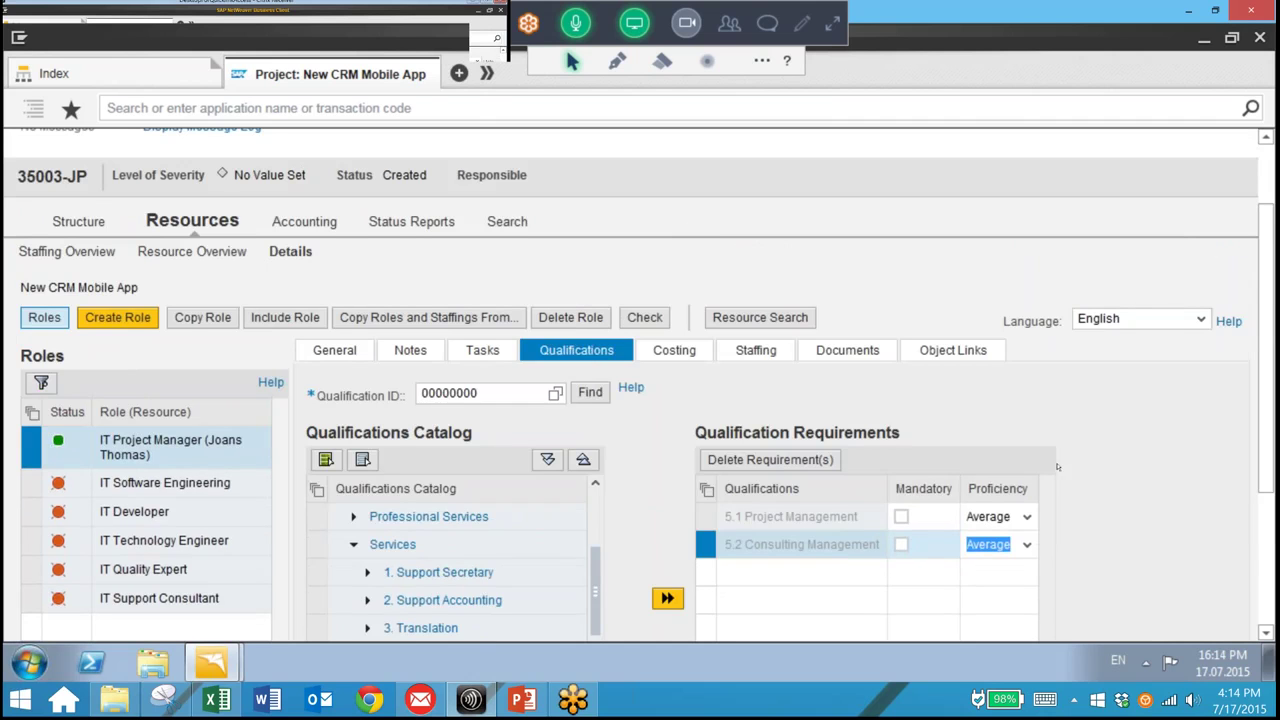
scroll(1057, 466, "down", 3)
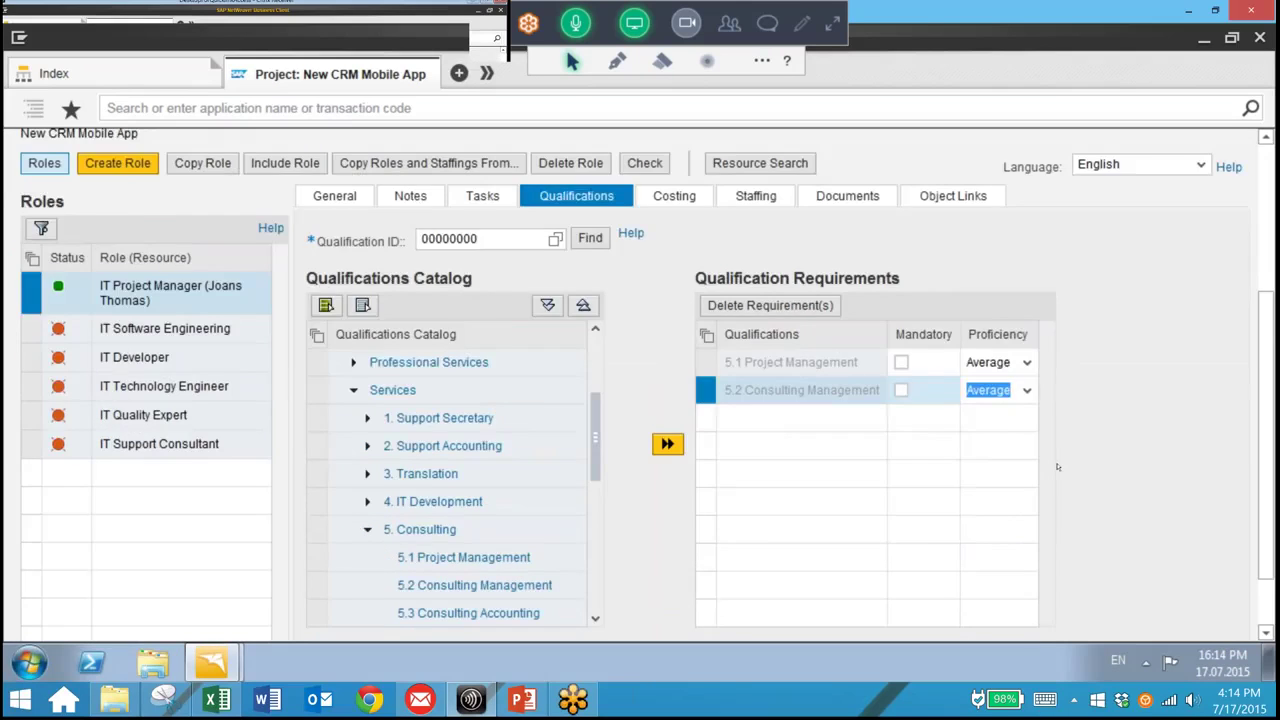
scroll(1057, 466, "up", 3)
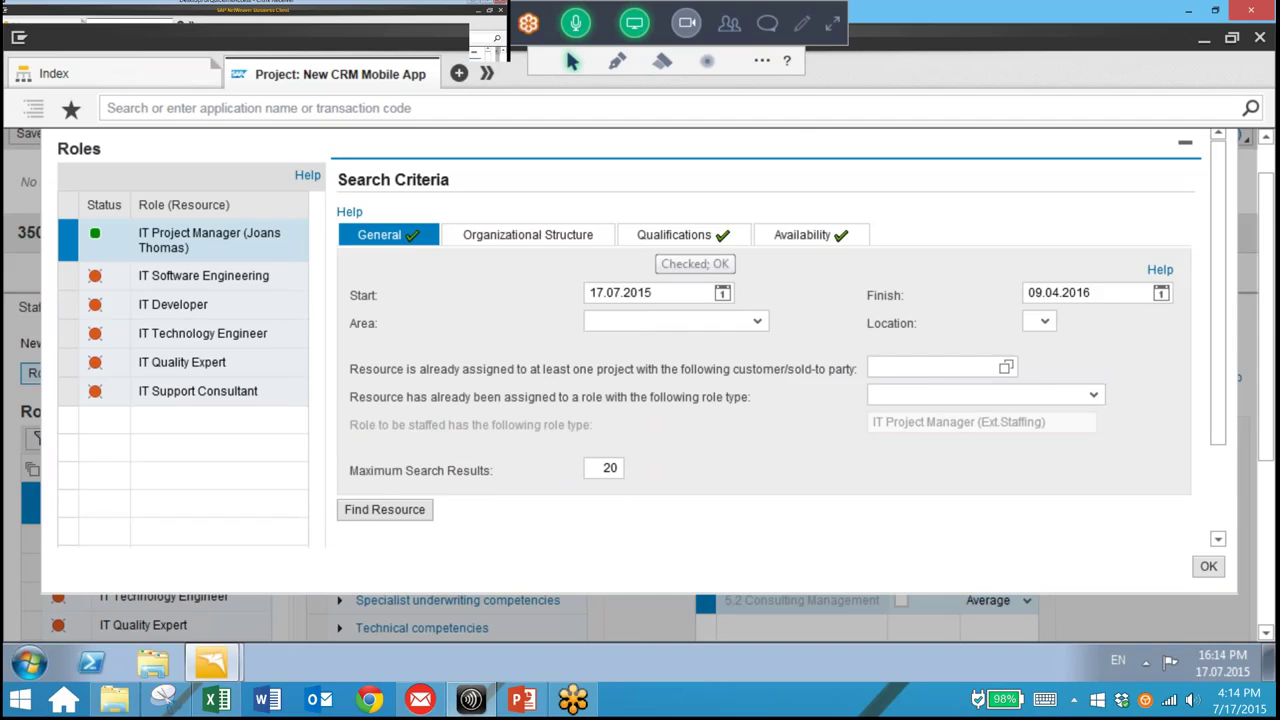
left_click(674, 235)
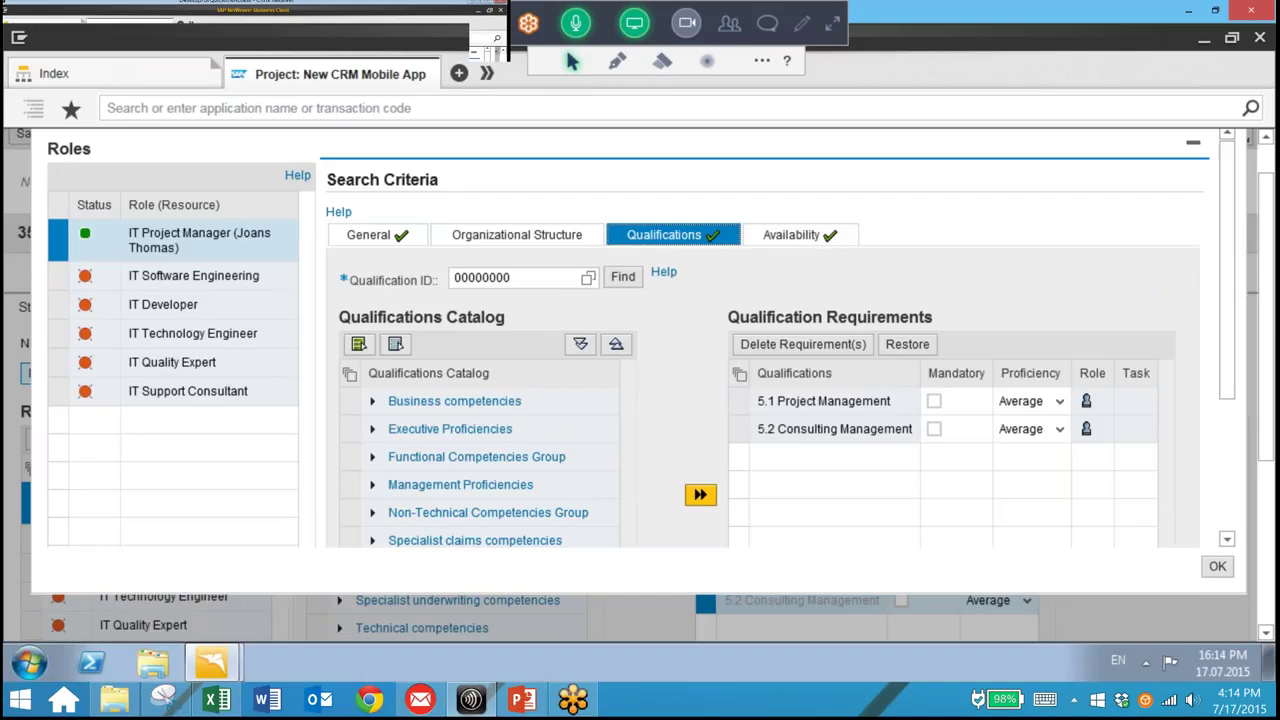
scroll(640, 340, "down", 3)
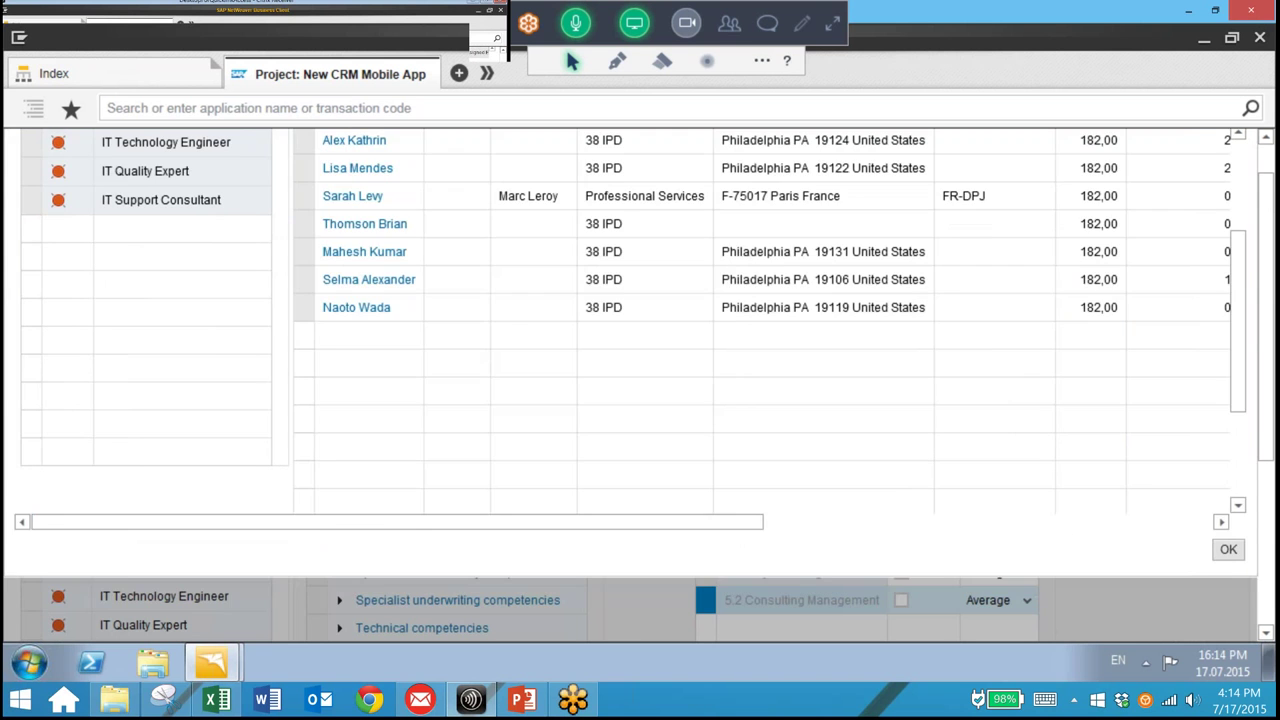
- Staff the IT Project Manager role with the first 38 IPD resource in the search results and close the resource search
scroll(640, 320, "up", 2)
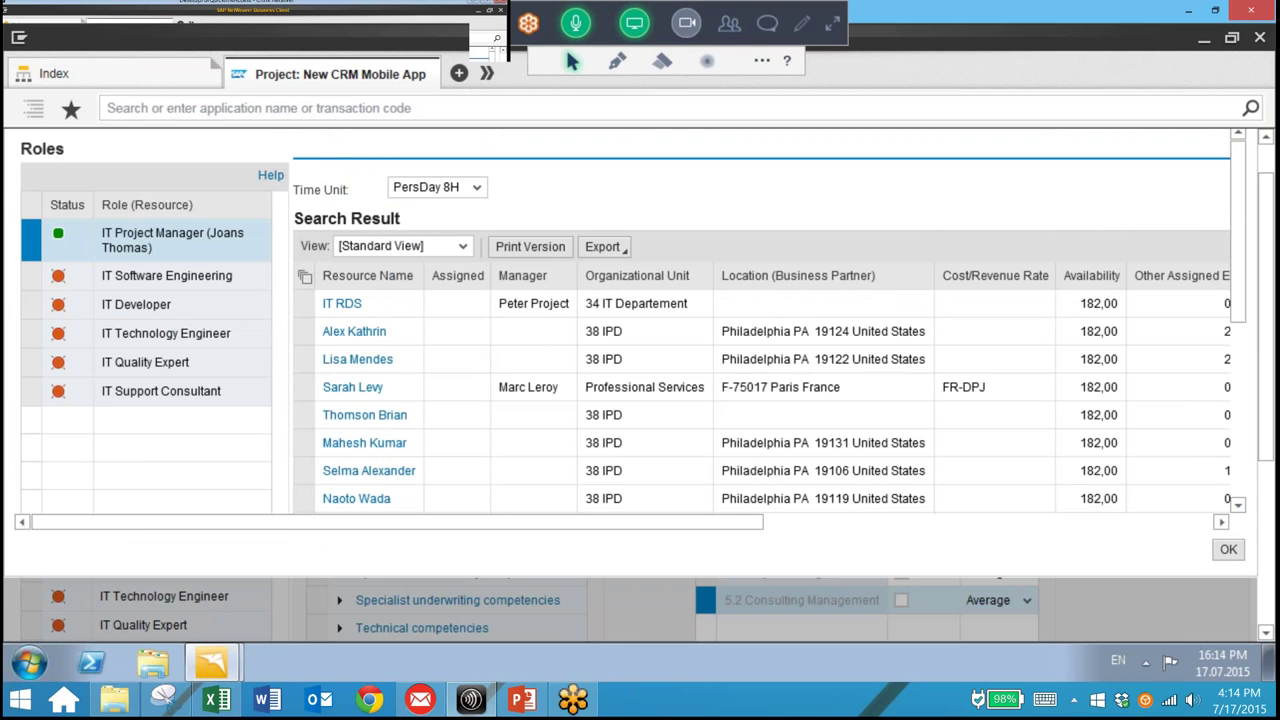
scroll(360, 261, "down", 1)
left_click(303, 272)
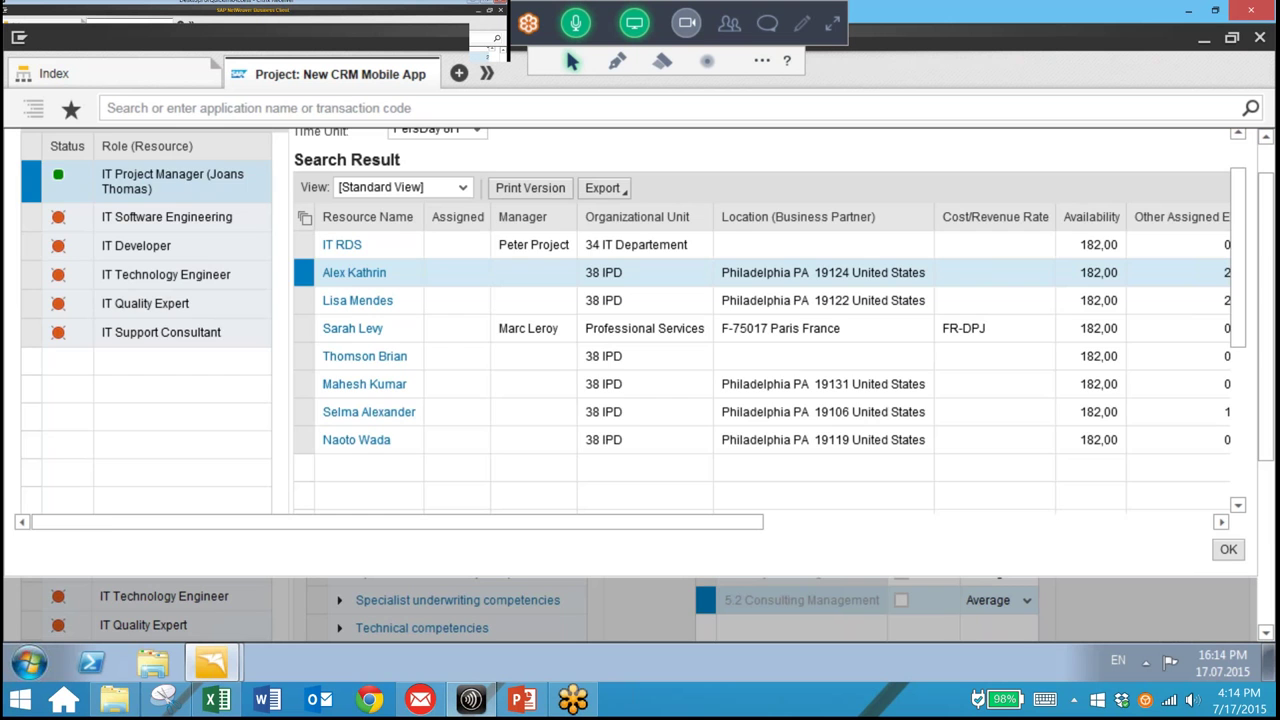
scroll(640, 320, "down", 2)
scroll(640, 385, "down", 3)
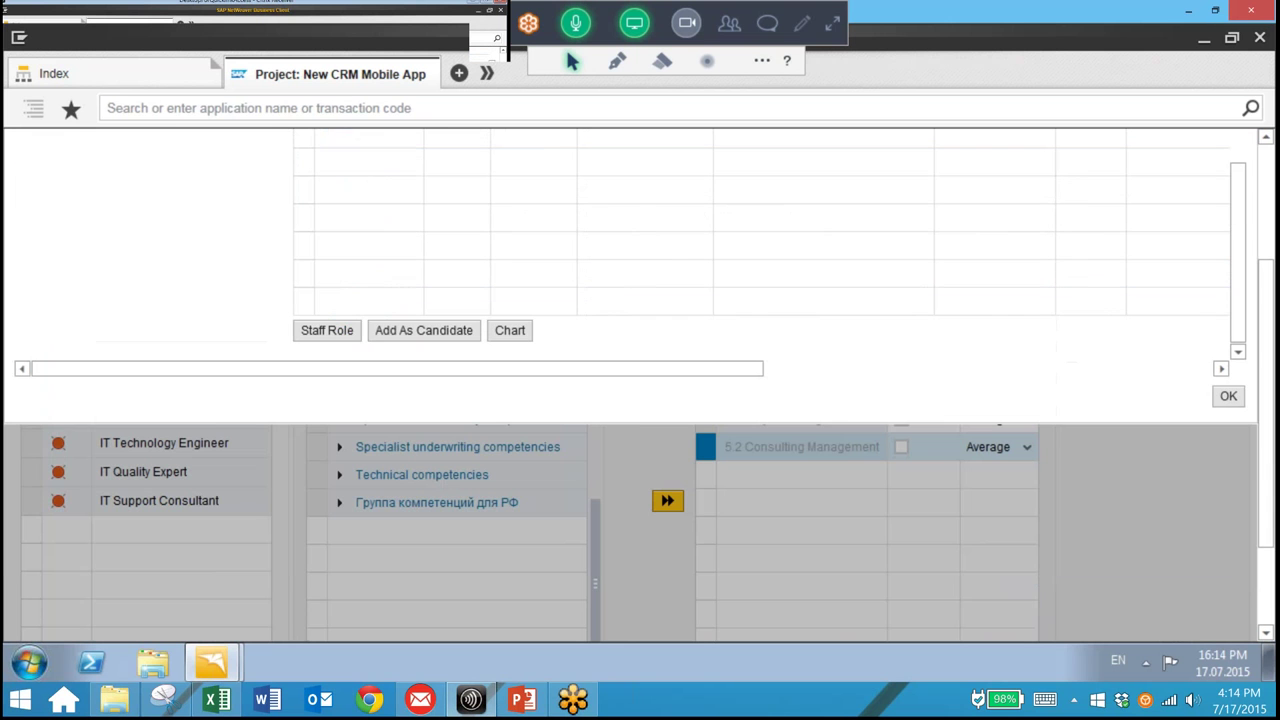
left_click(327, 330)
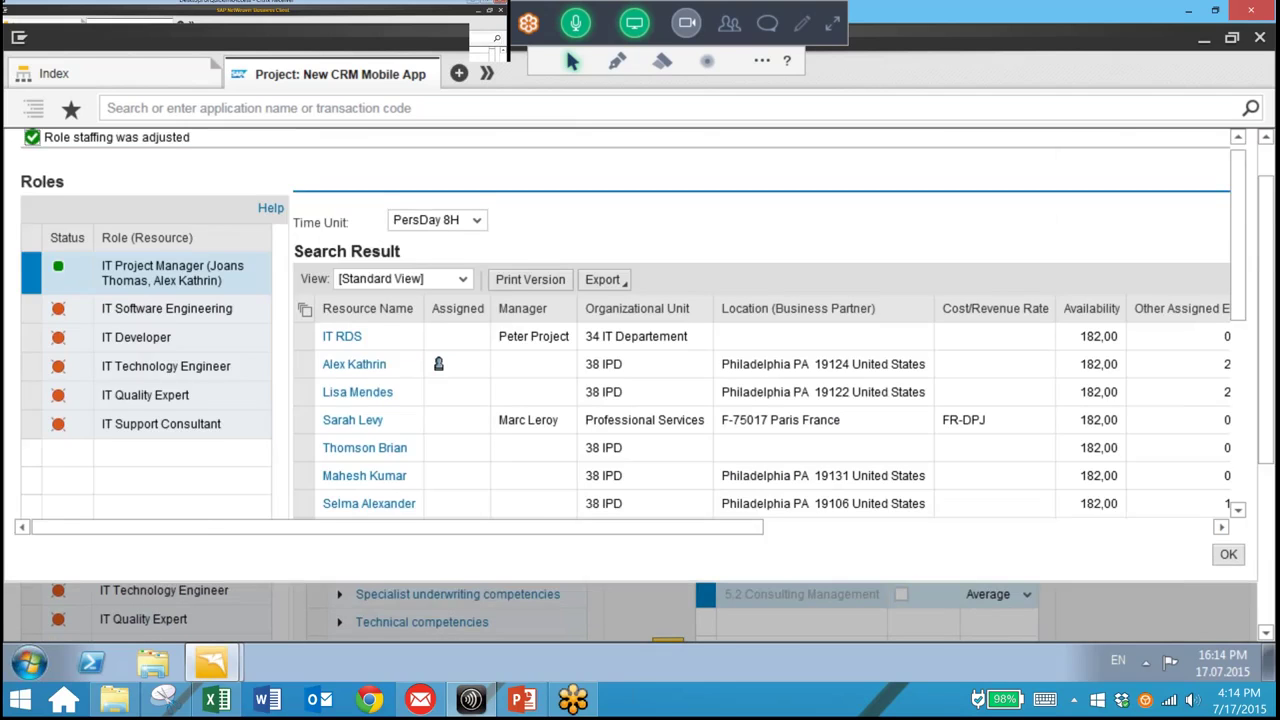
left_click(1228, 544)
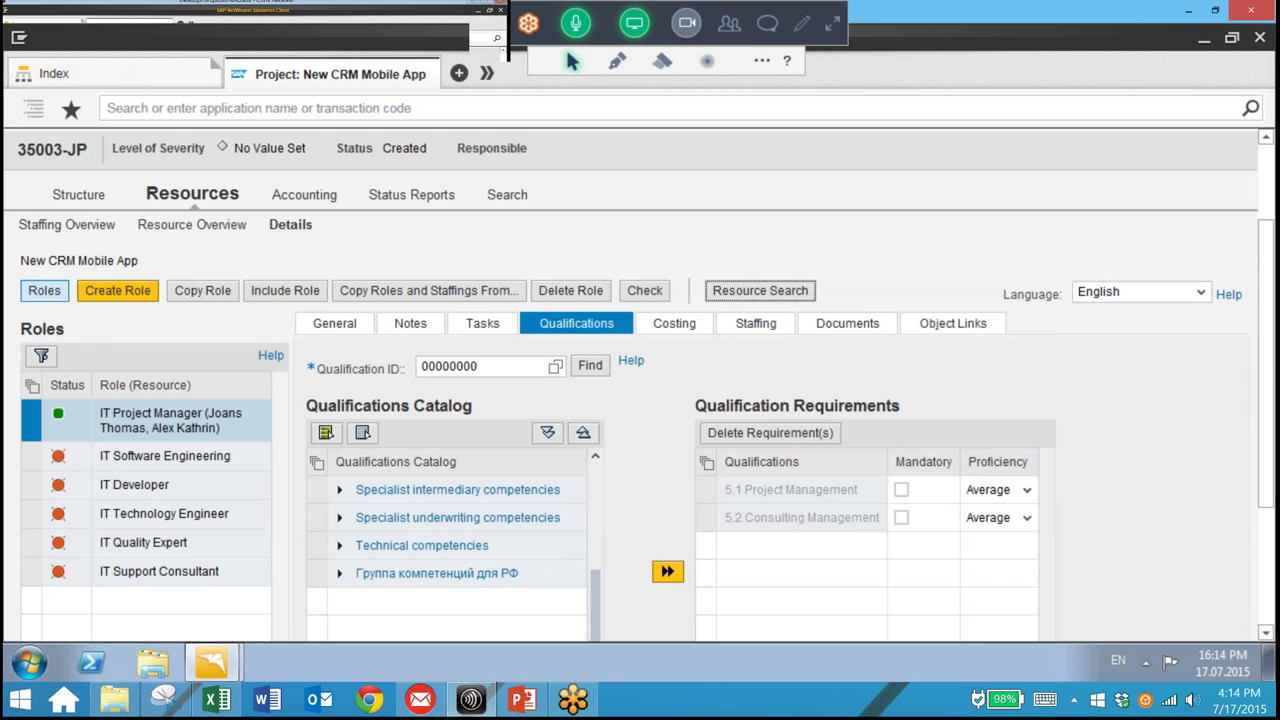
left_click(832, 21)
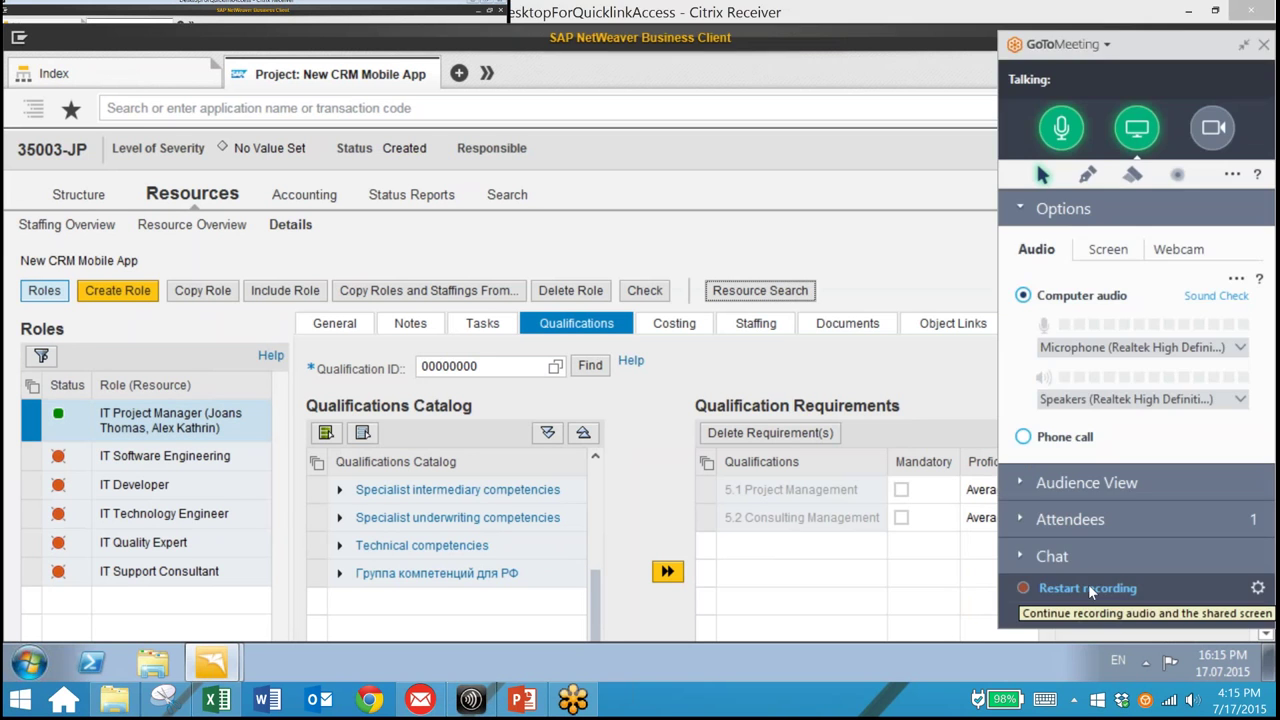
left_click(1088, 588)
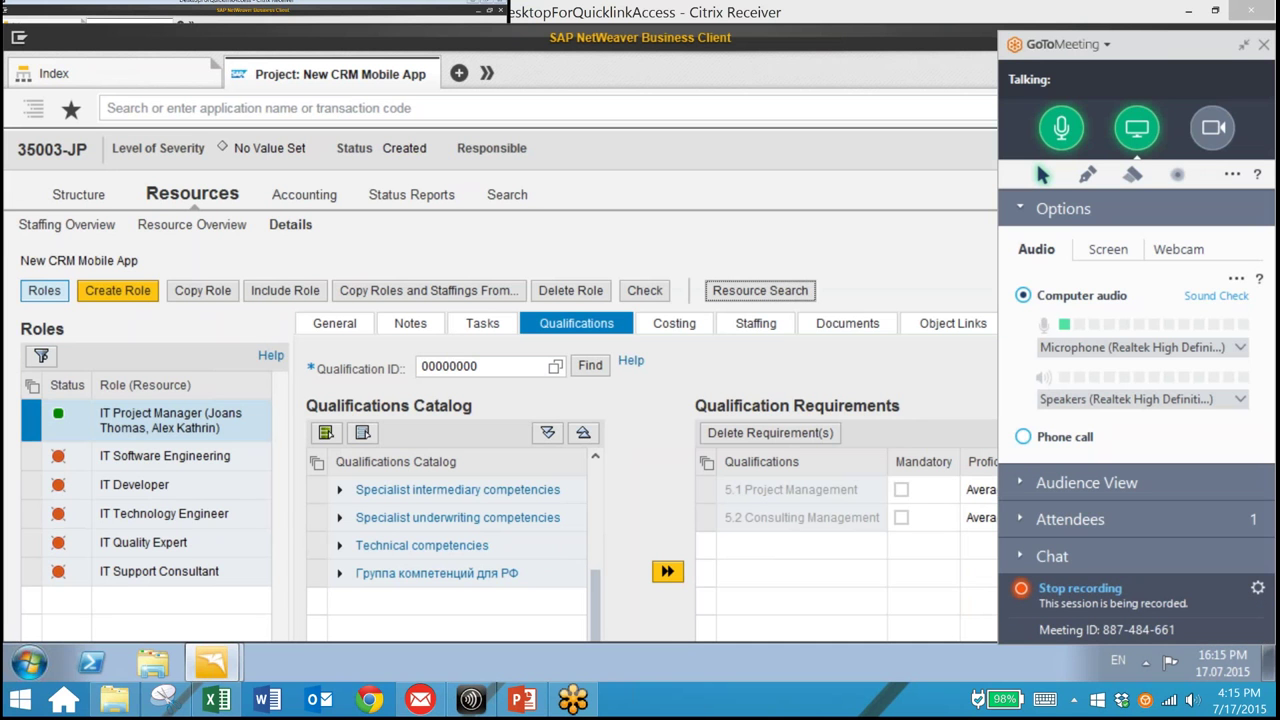
left_click(1245, 47)
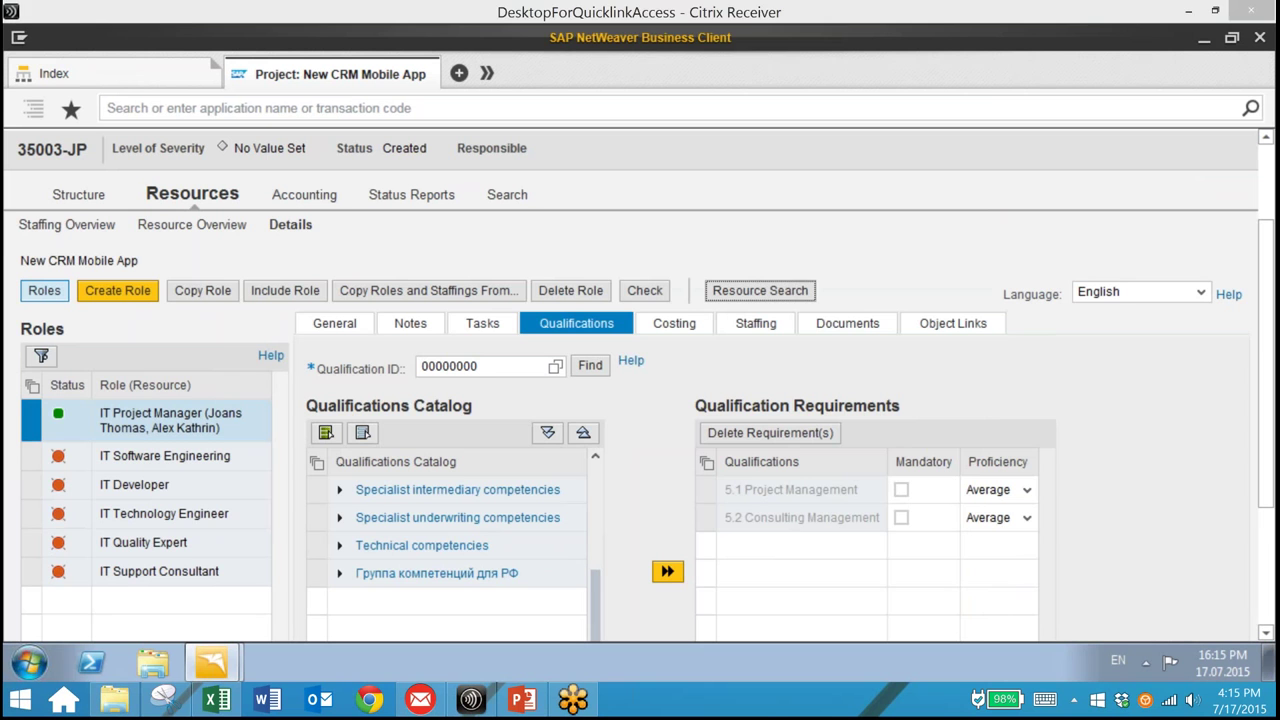
- Open the Staffing Overview, expand the IT Project Manager role, and view the availability chart of its first assigned resource
left_click(67, 225)
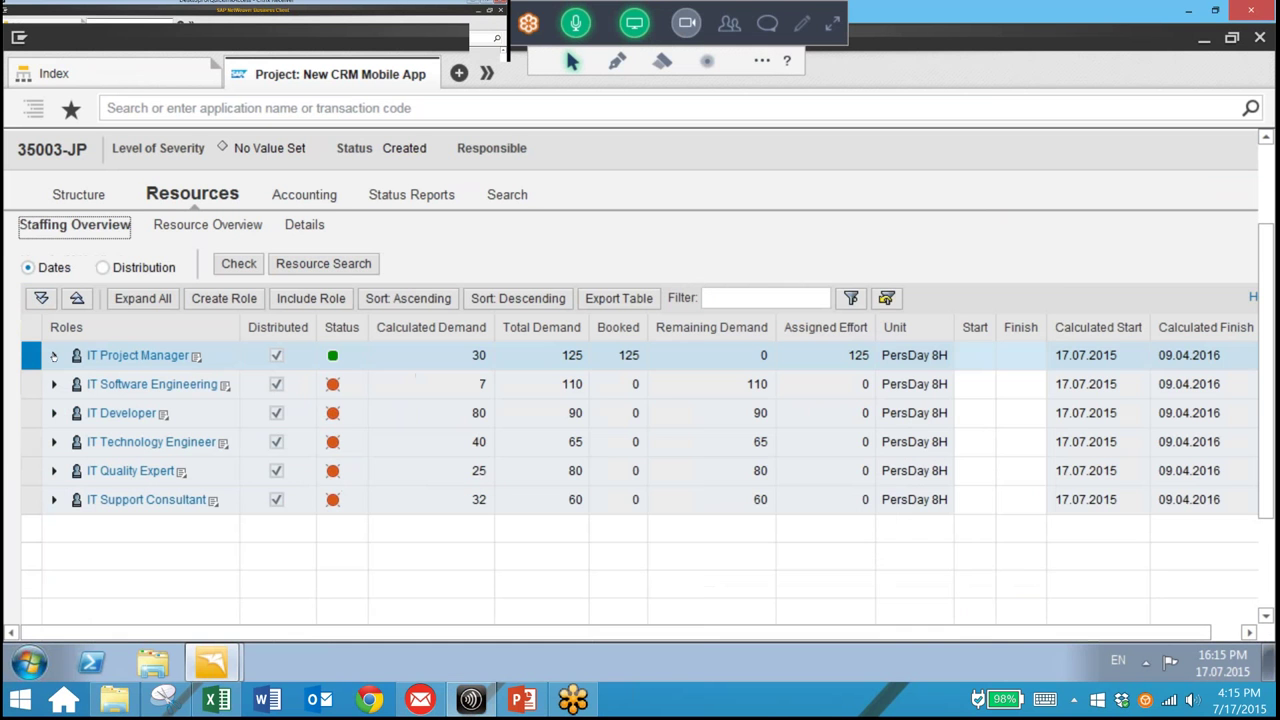
left_click(54, 355)
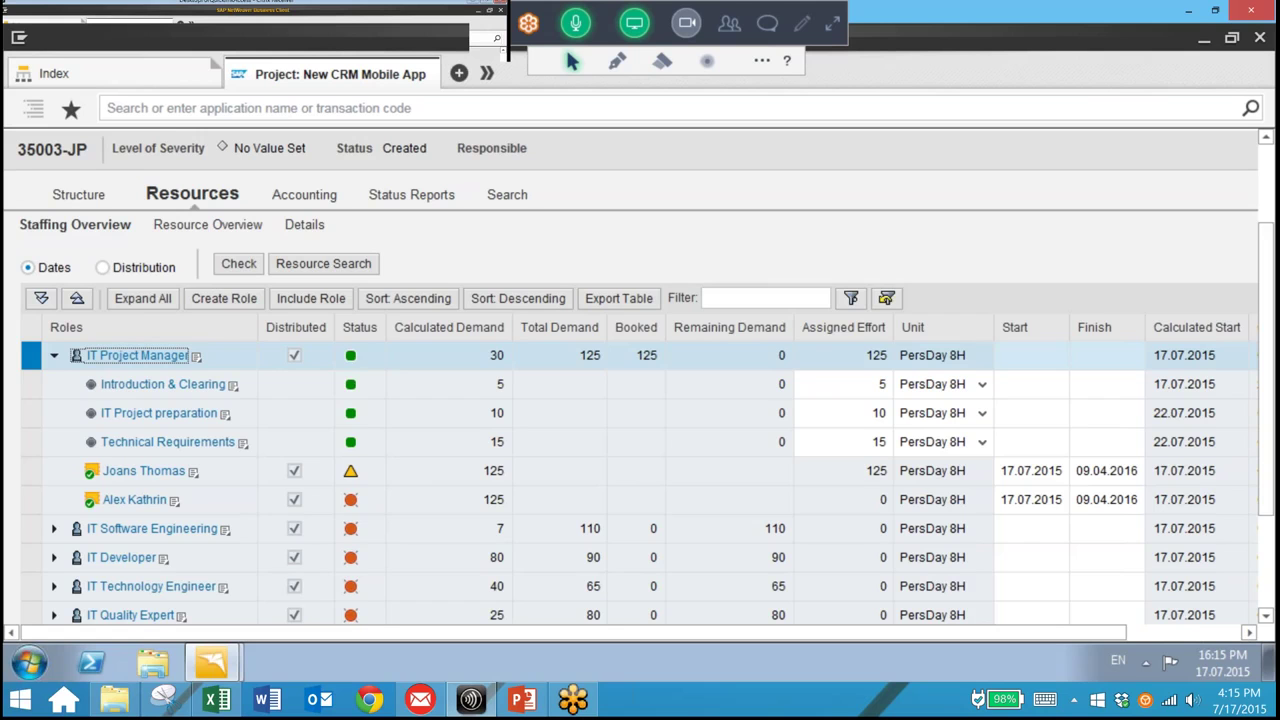
left_click(31, 471)
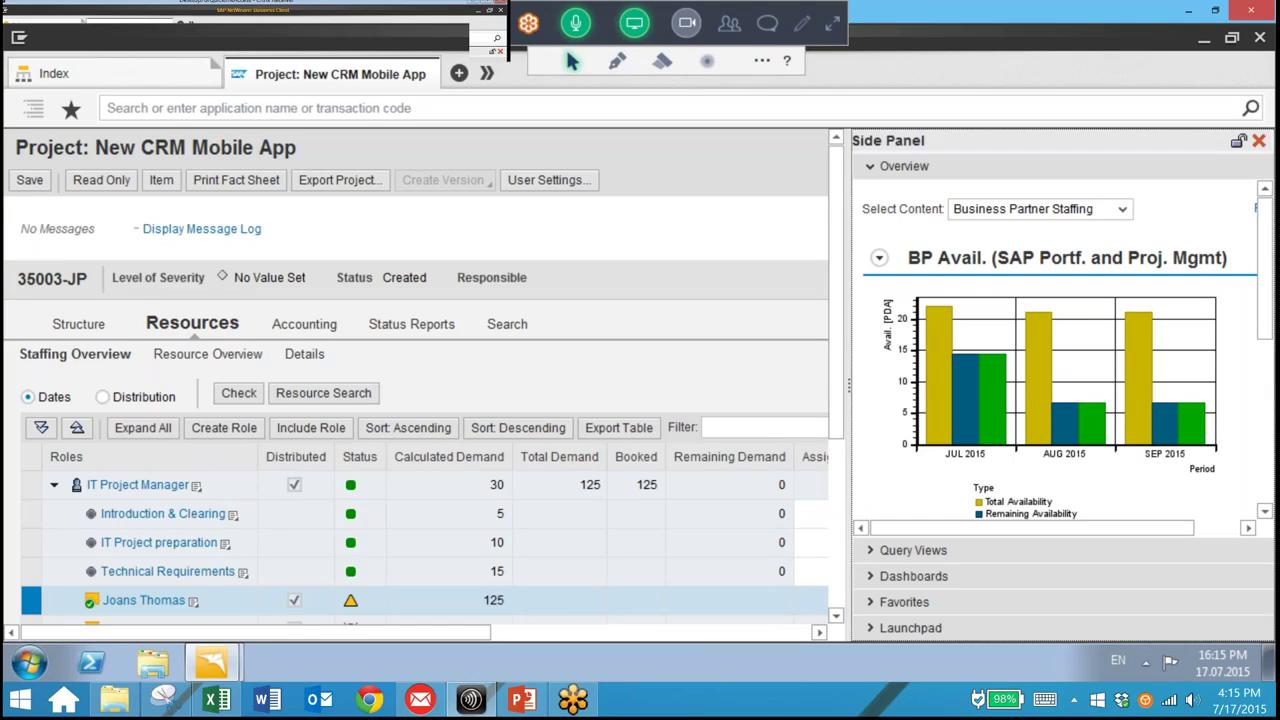
- Show the first resource's role assignment in the Resource Overview and close the side panel to view the full table
left_click(193, 602)
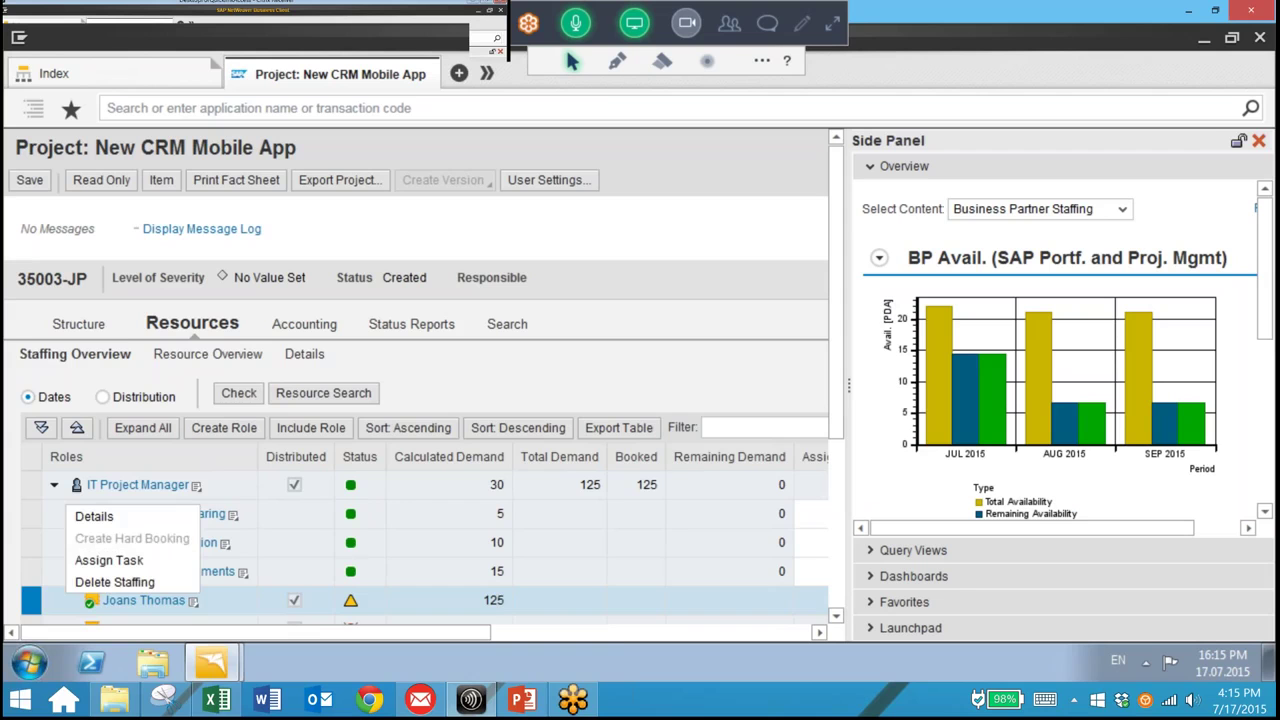
left_click(207, 354)
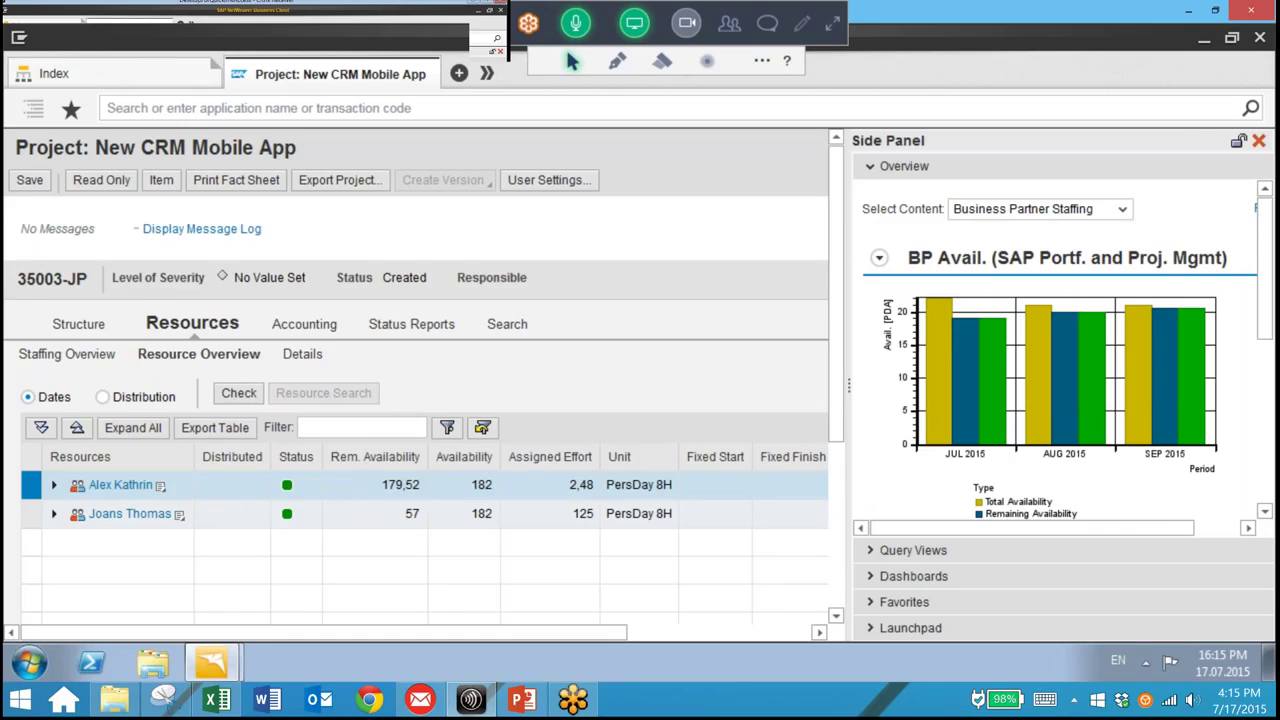
left_click(54, 484)
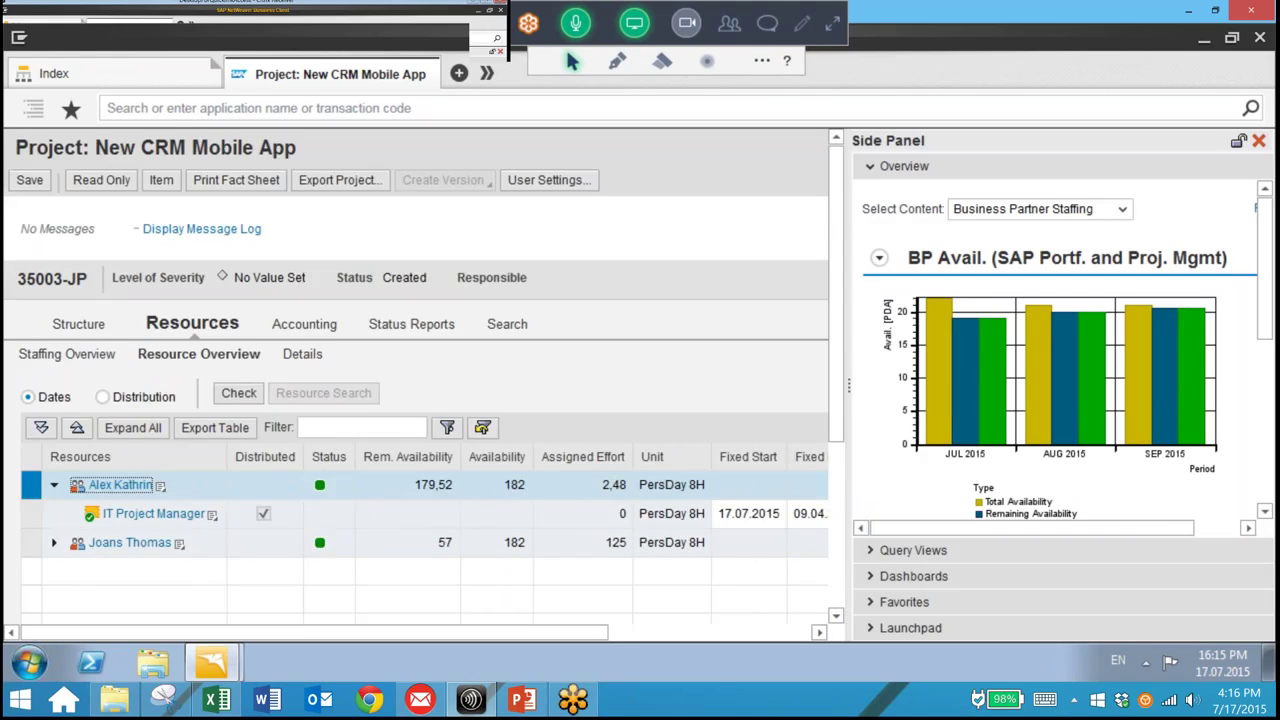
scroll(420, 400, "down", 1)
left_click(1259, 141)
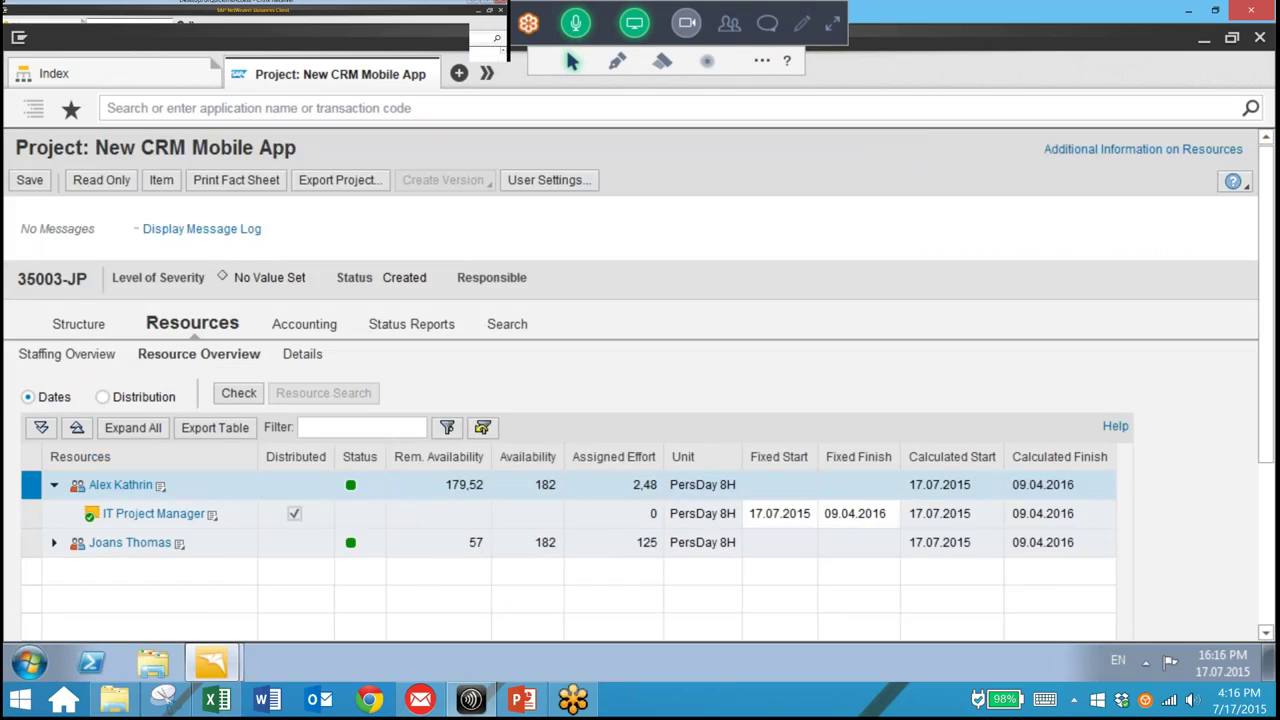
scroll(630, 400, "down", 1)
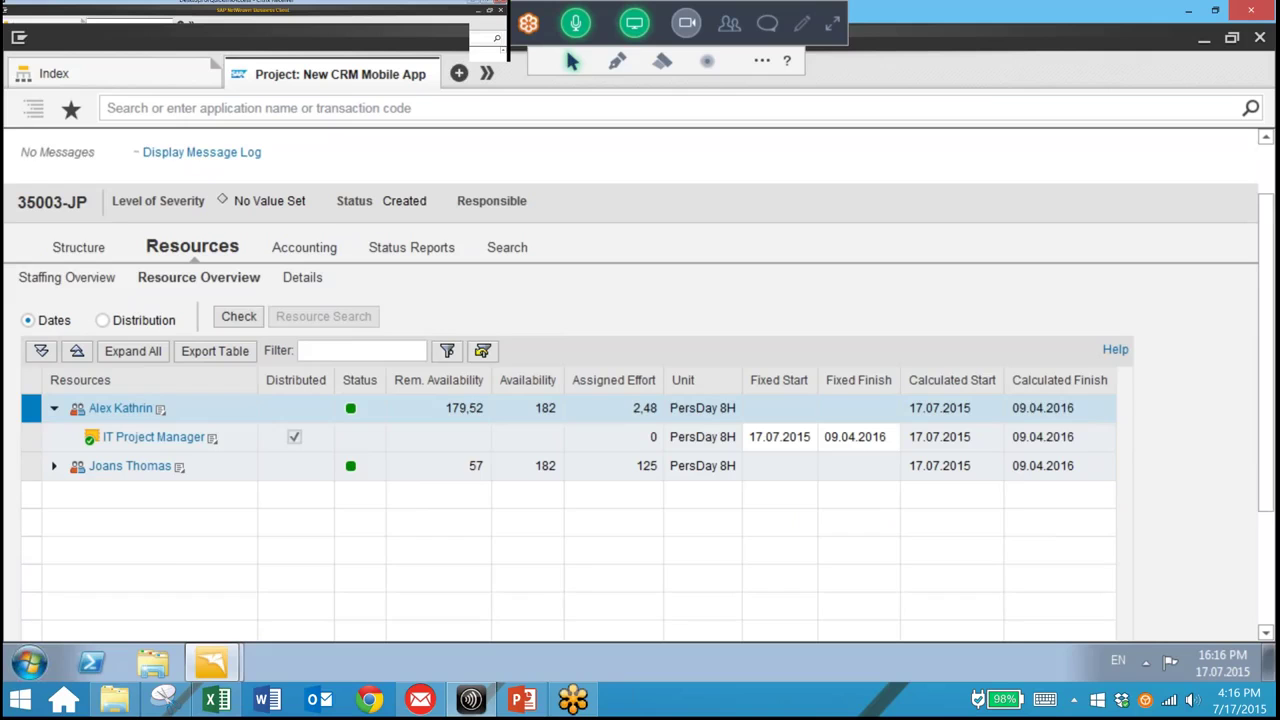
left_click(832, 24)
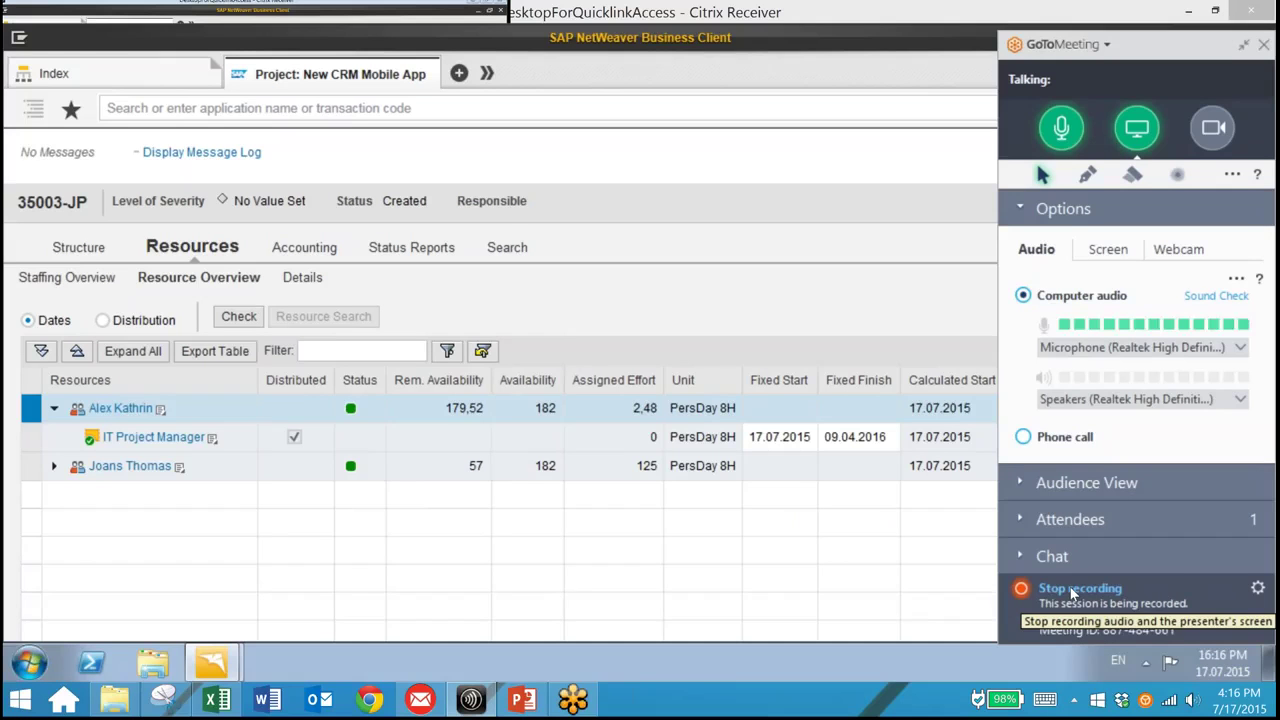
left_click(1072, 590)
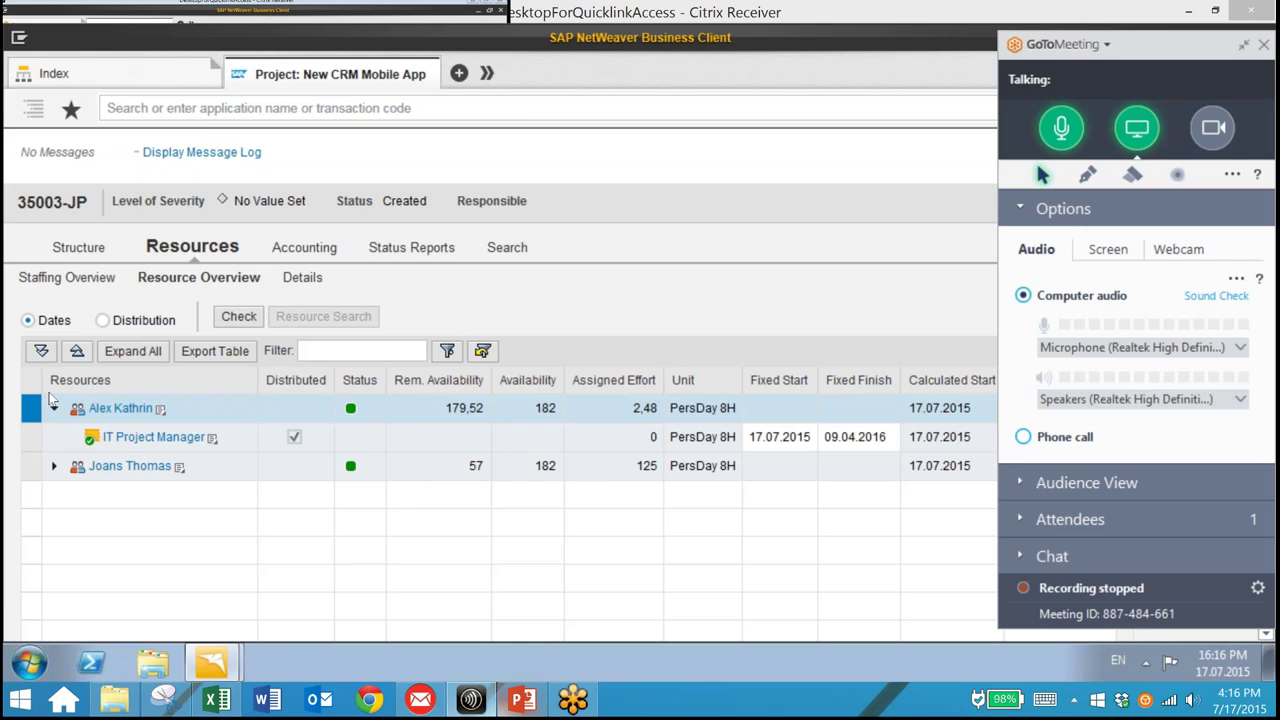